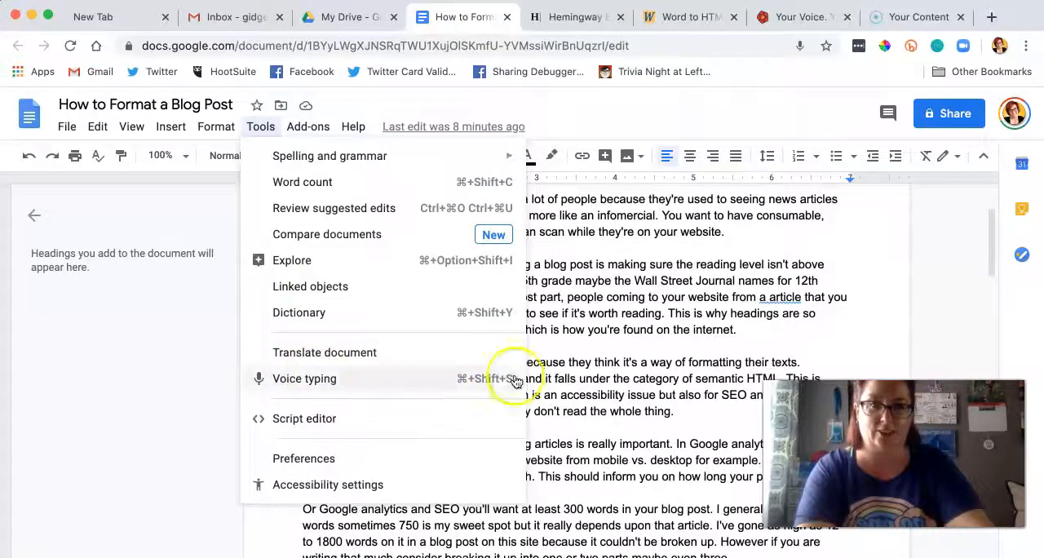
Step: Check the word count of the blog post document and close the count
left_click(621, 329)
scroll(622, 329, "up", 2)
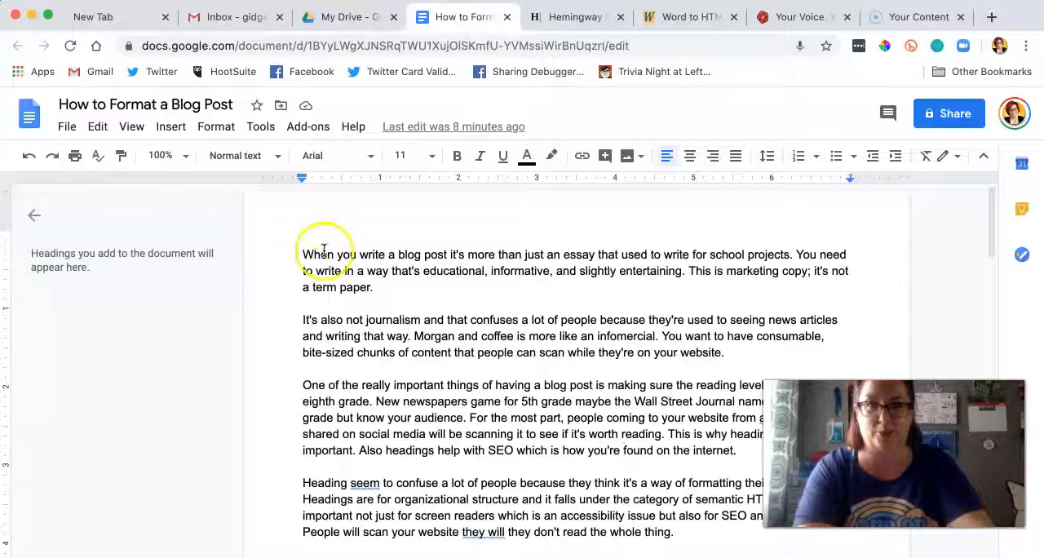
left_click(261, 128)
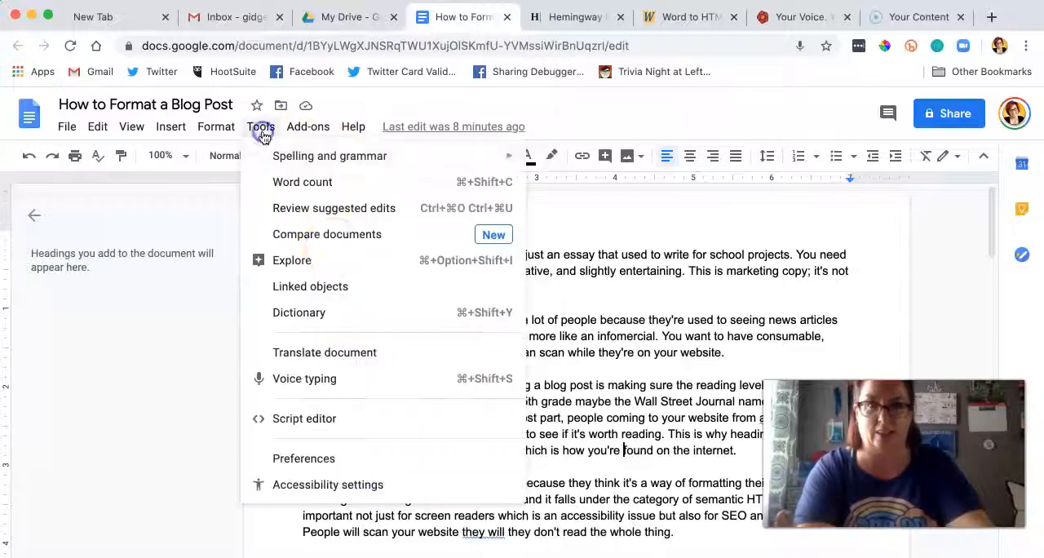
left_click(367, 183)
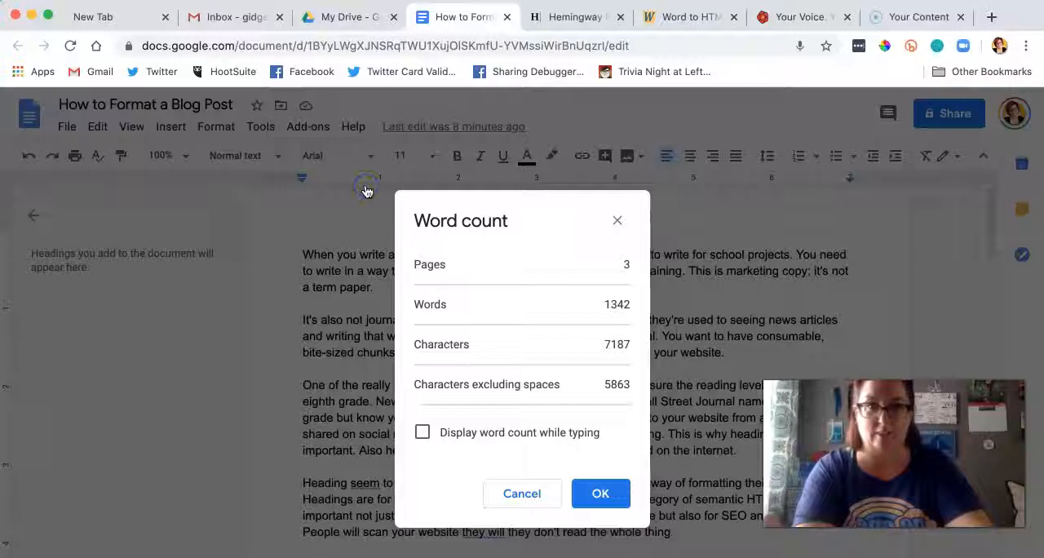
left_click(617, 226)
left_click(468, 318)
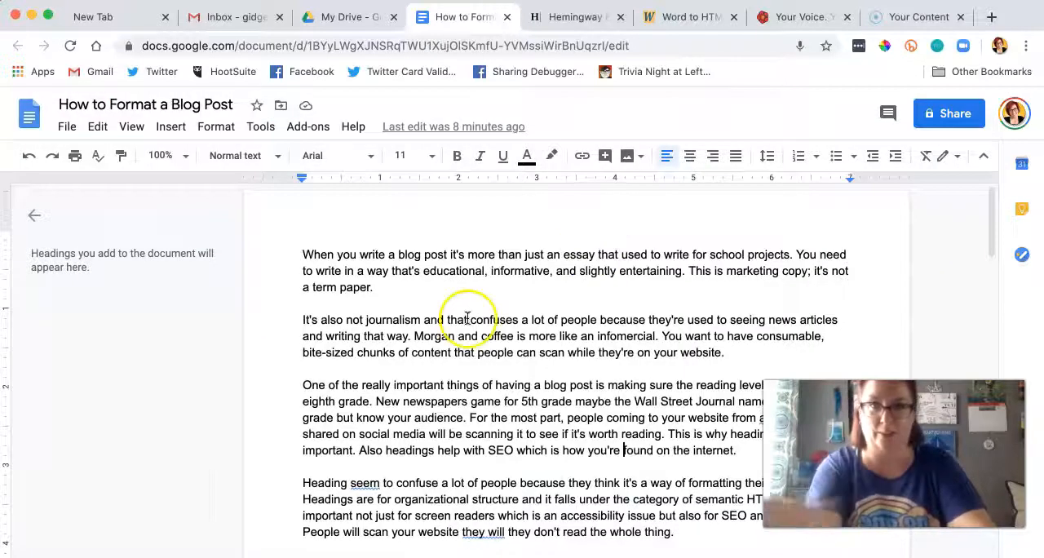
Step: Copy the whole blog post and switch to Hemingway Editor, replacing all of its sample text with the copied post
left_click(336, 299)
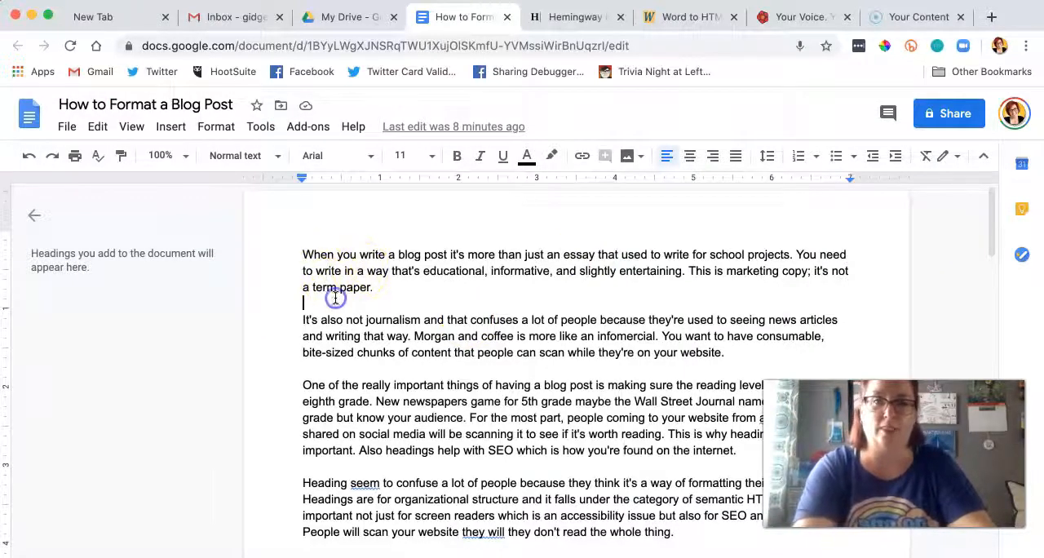
key("super+a")
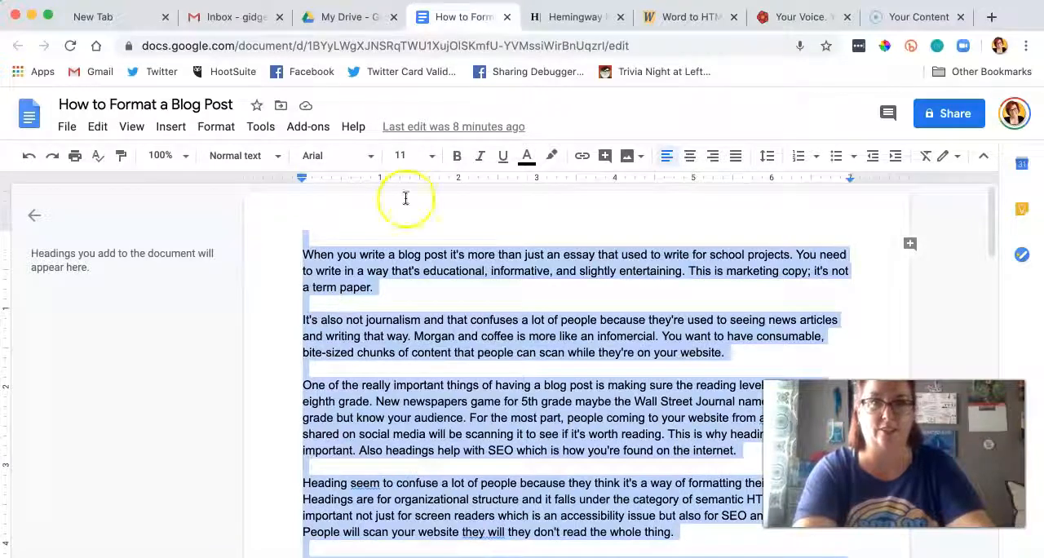
left_click(570, 19)
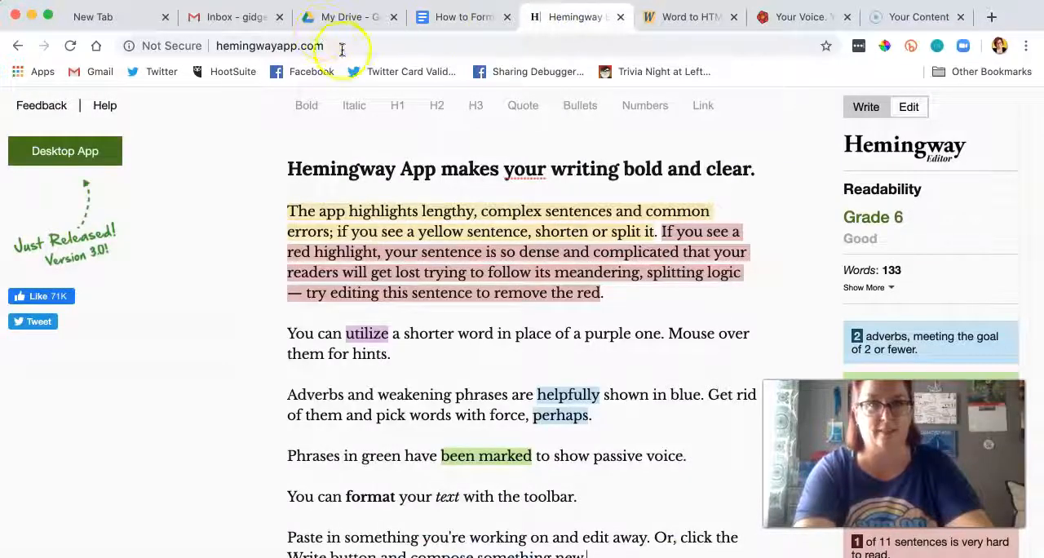
left_click(209, 49)
left_click(397, 203)
key("super+a")
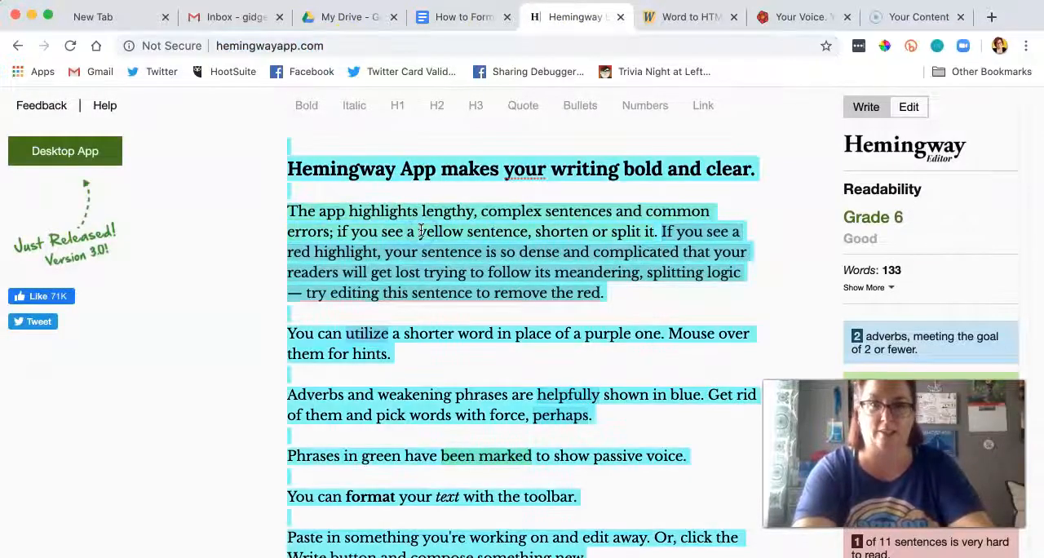
key("BackSpace")
key("super+v")
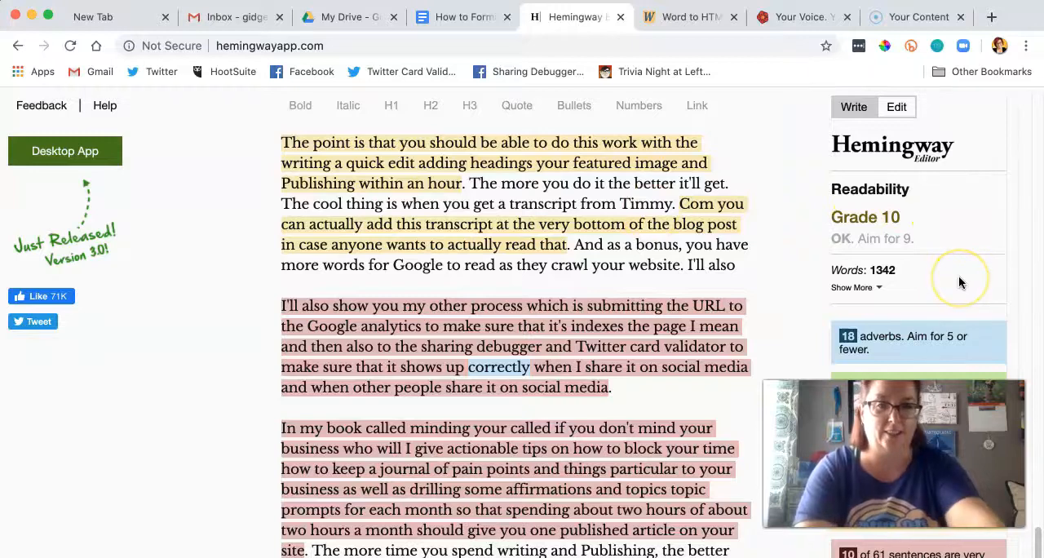
Step: Examine the post's readability grade, the adverb, passive voice and hard-sentence summaries, and the highlighted passages throughout the text
key("super+equal")
key("super+equal")
key("super+equal")
key("super+equal")
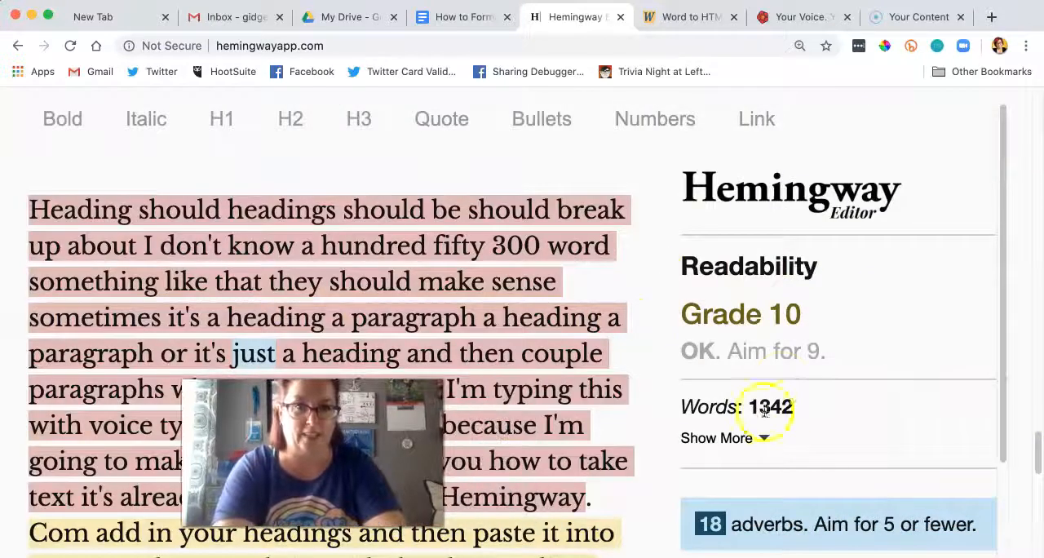
left_click(663, 319)
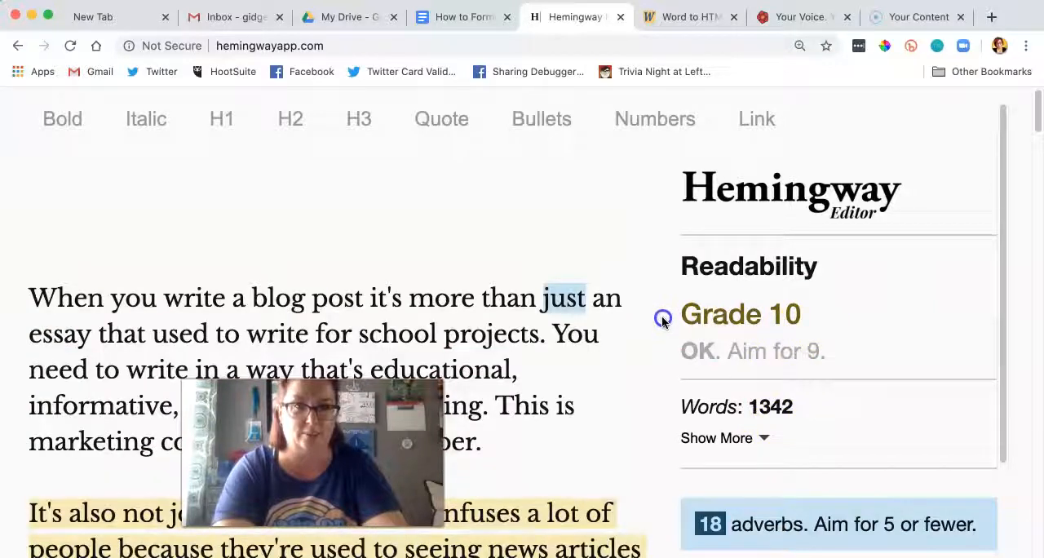
scroll(786, 308, "down", 5)
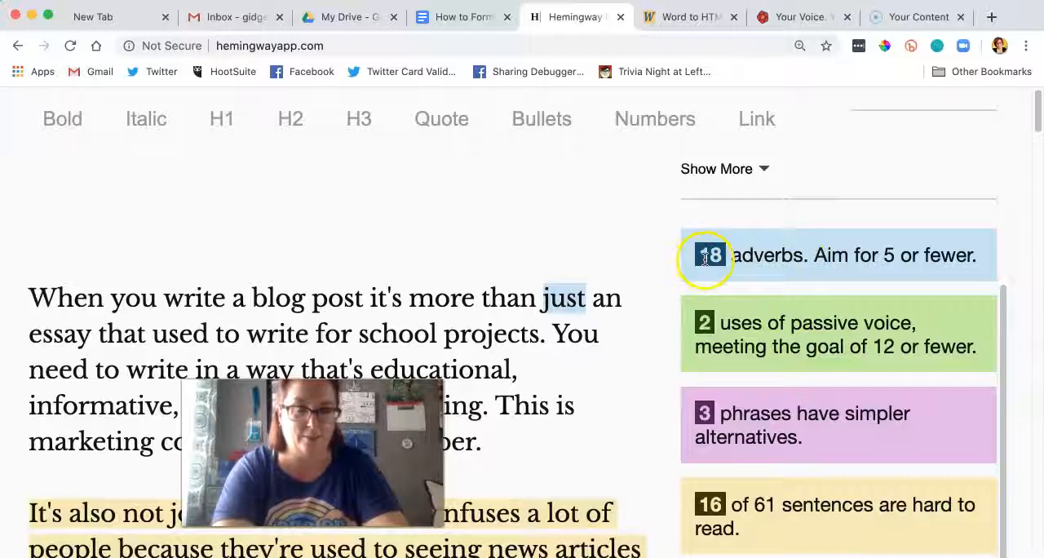
scroll(703, 315, "down", 2)
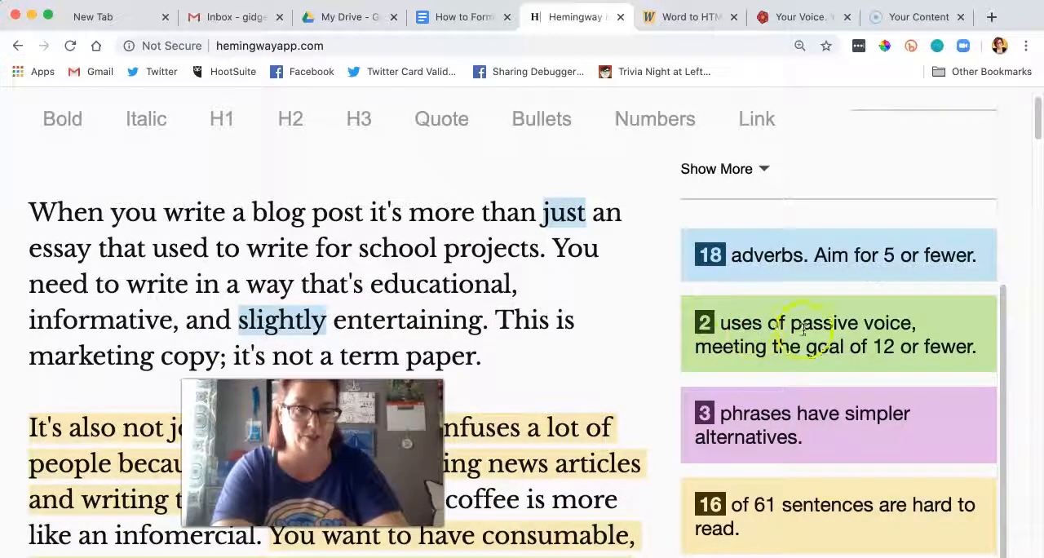
scroll(815, 325, "down", 3)
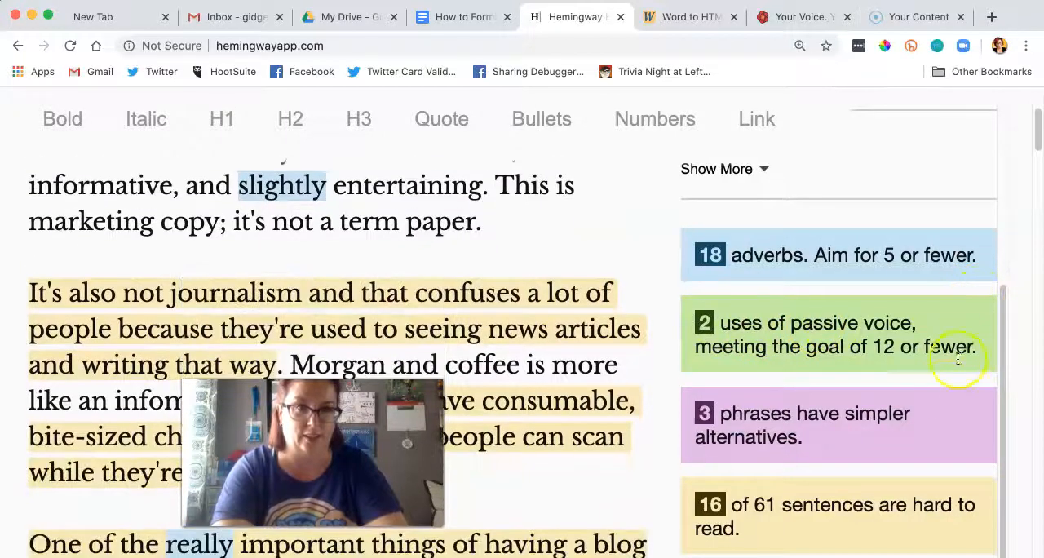
scroll(933, 471, "up", 5)
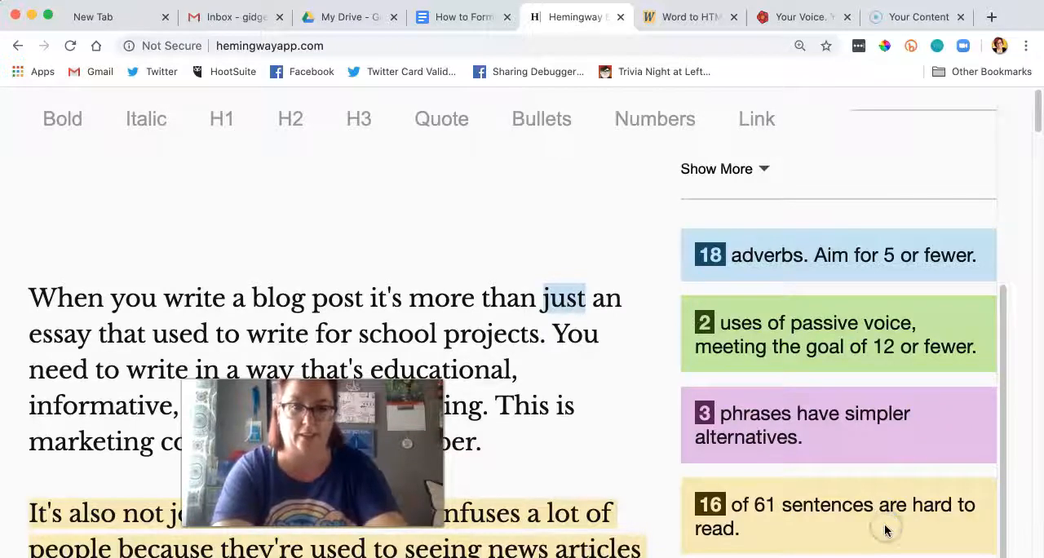
key("super+minus")
key("super+minus")
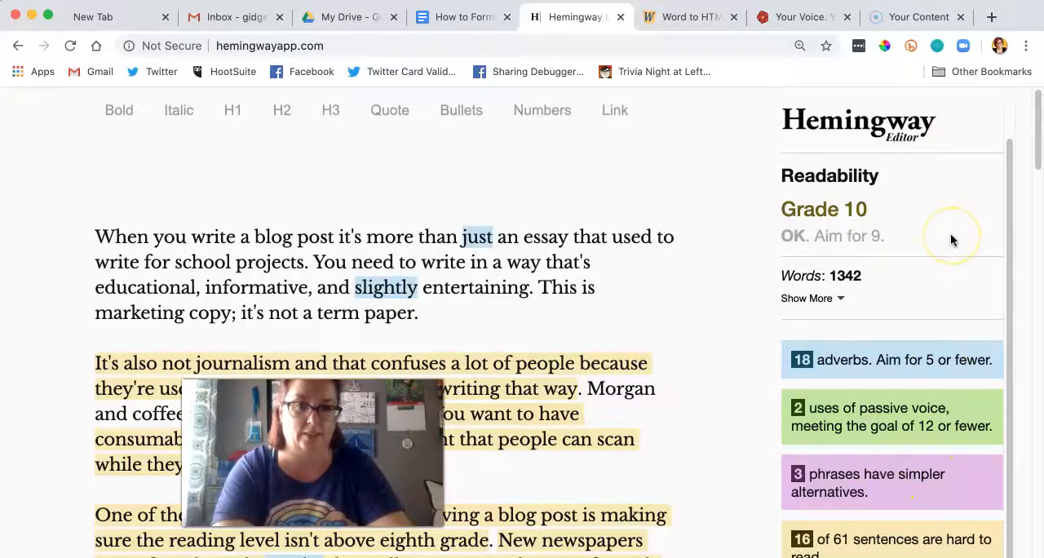
scroll(953, 240, "down", 10)
scroll(951, 240, "down", 20)
scroll(950, 242, "down", 20)
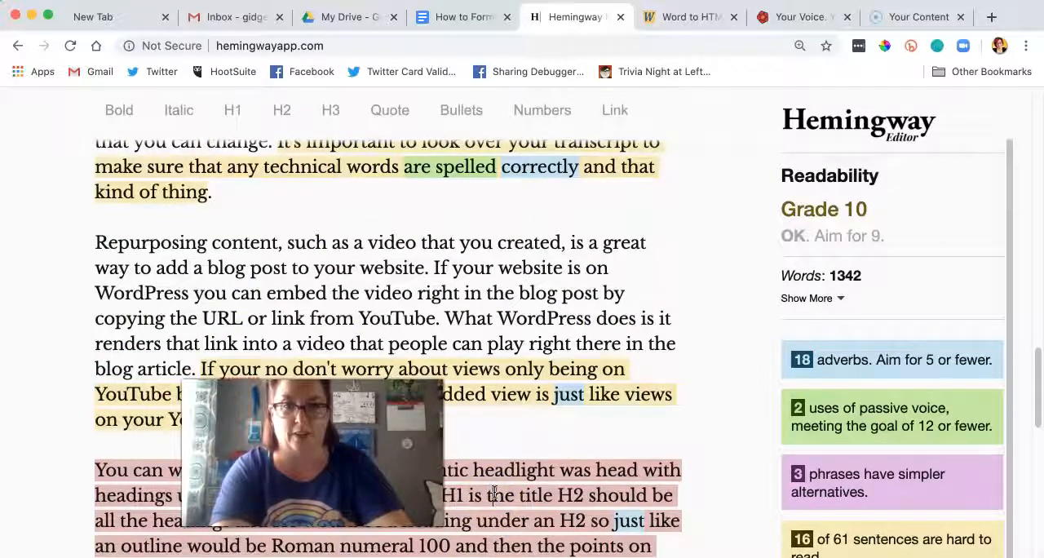
Step: Expand the readability details and examine the reading time, letter, character, word, sentence and paragraph statistics
left_click_drag(330, 398, 857, 418)
left_click(836, 299)
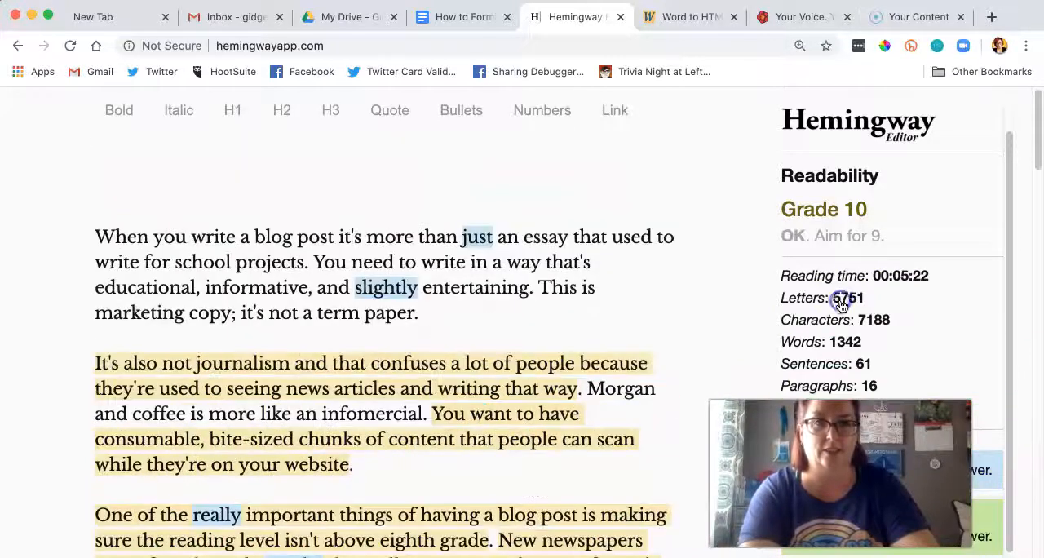
scroll(832, 247, "down", 2)
scroll(832, 247, "down", 1)
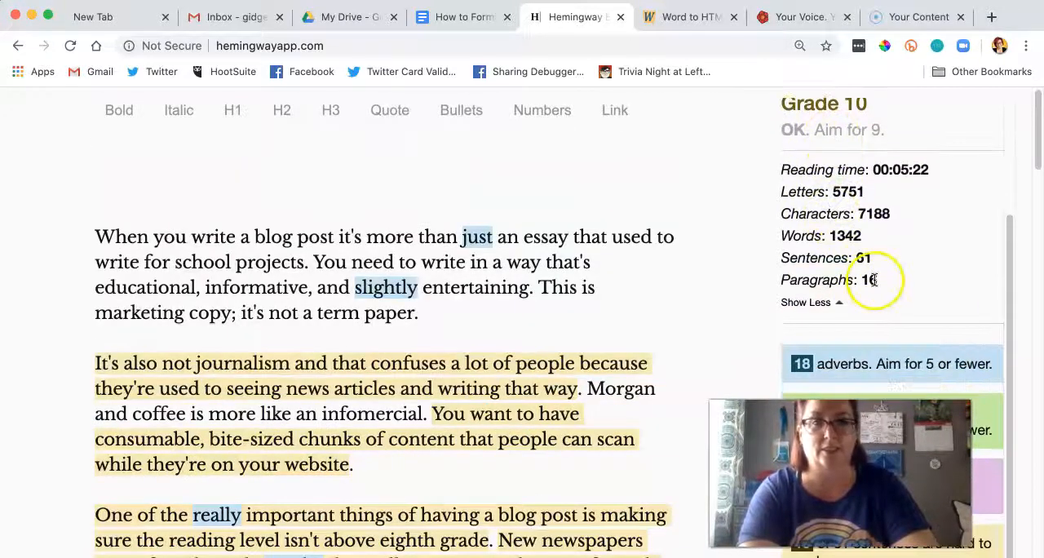
left_click(750, 235)
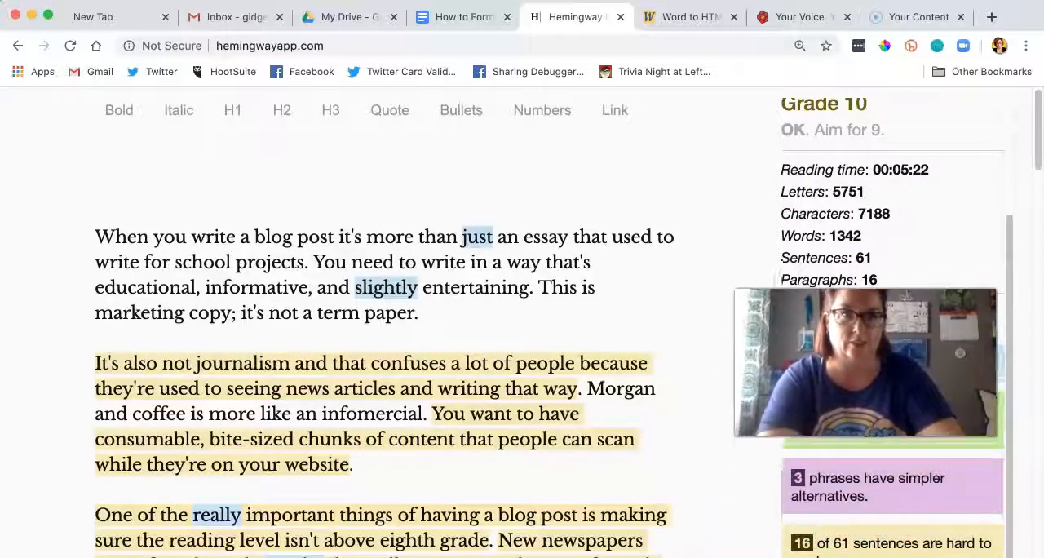
scroll(561, 370, "up", 1)
scroll(561, 369, "down", 1)
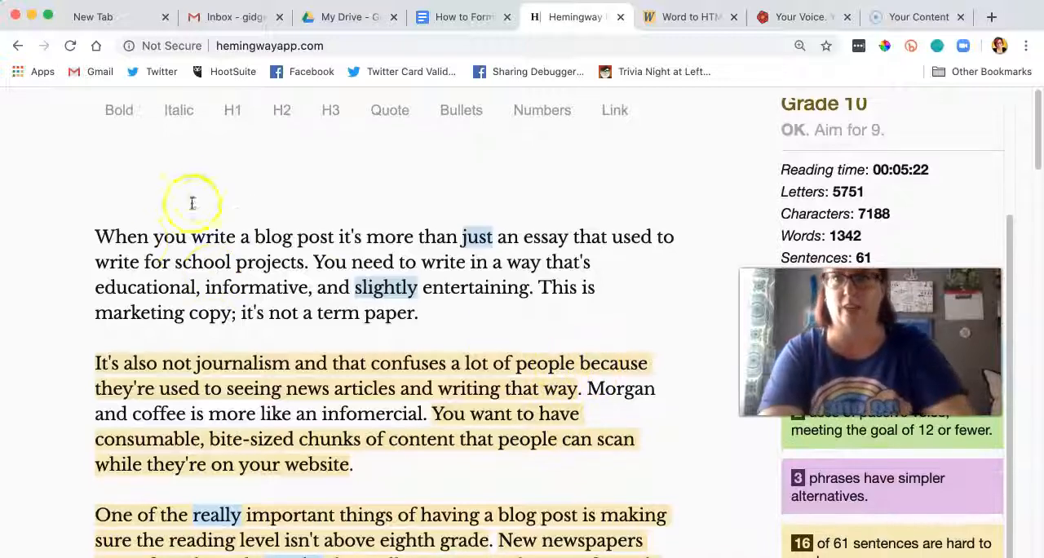
Step: Add the title "How to Format a Blog Post" above the first paragraph, separated from it by a blank line
left_click(94, 237)
type("How to Format")
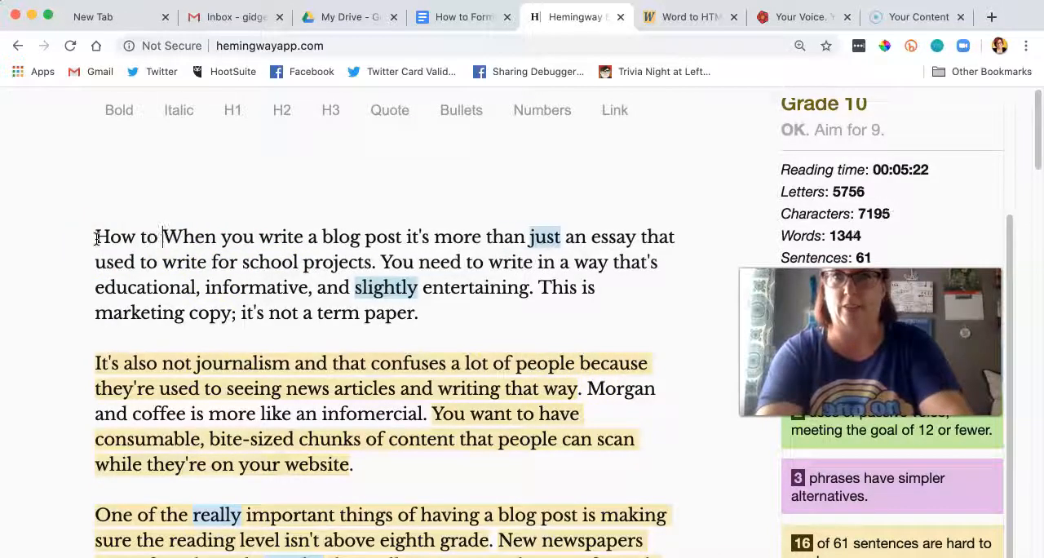
type(" a Blog Po")
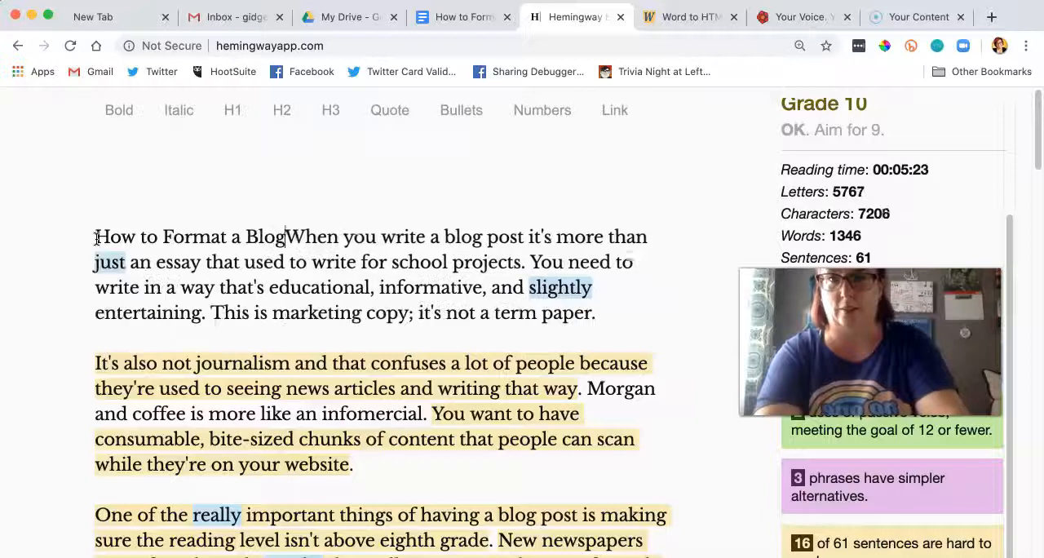
type("st")
key("Return")
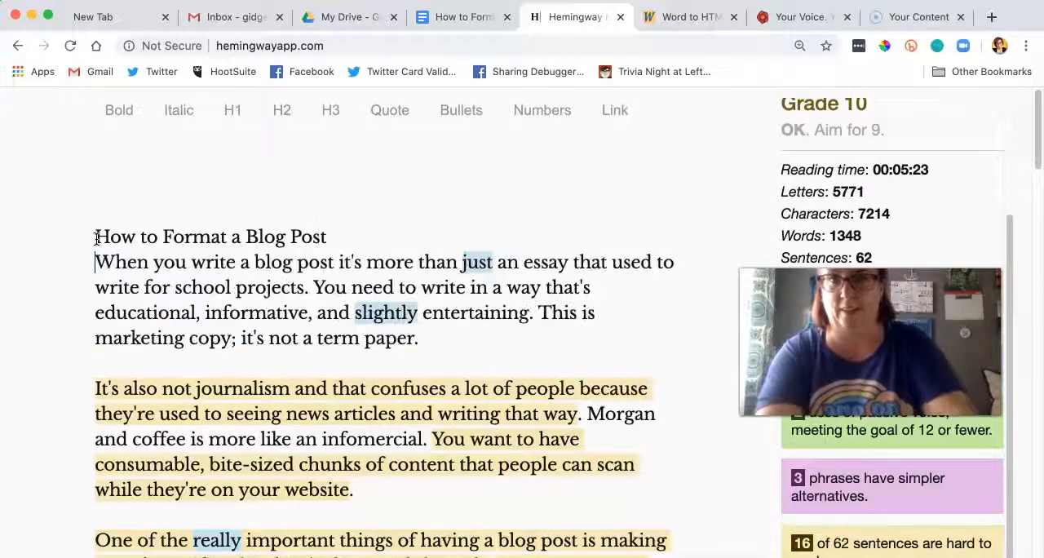
key("Return")
Step: Insert "Correctly" before "Format" in the title and format the whole title as an H1 heading
left_click(130, 255)
left_click(163, 237)
type("Correctly")
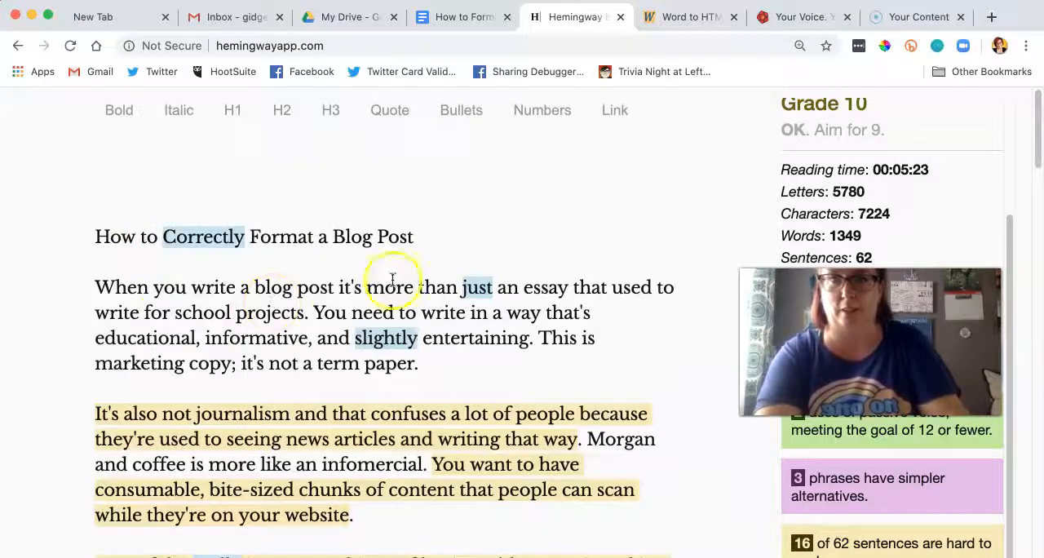
left_click_drag(422, 237, 32, 240)
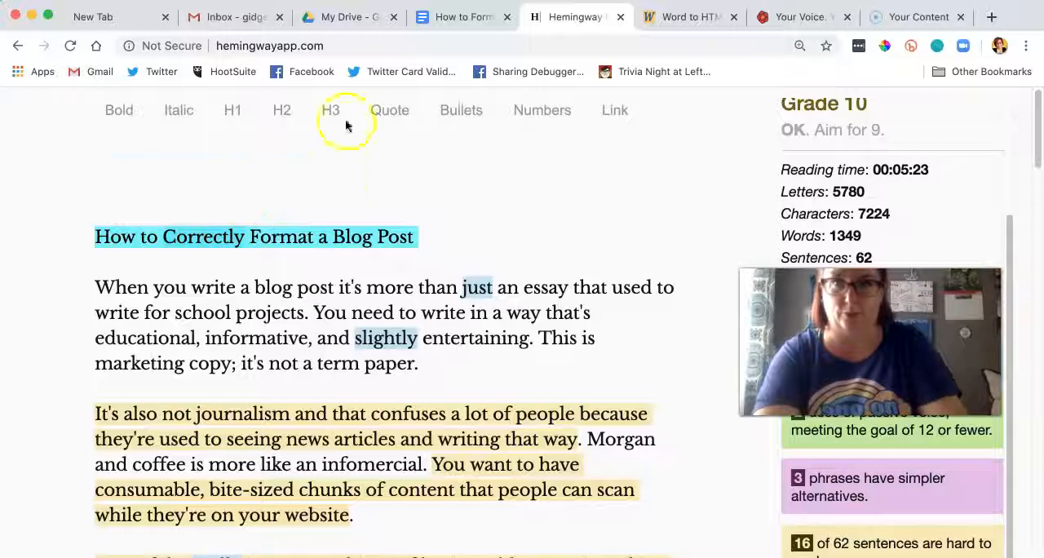
left_click(233, 110)
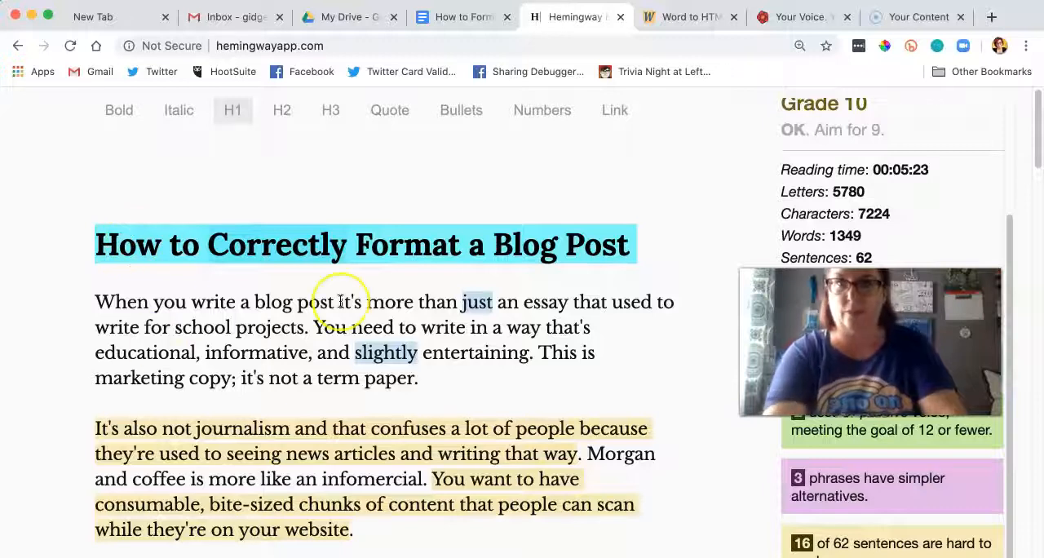
Step: Insert "you" before "used to write for school projects" in the first paragraph
scroll(340, 301, "down", 3)
mouse_move(457, 192)
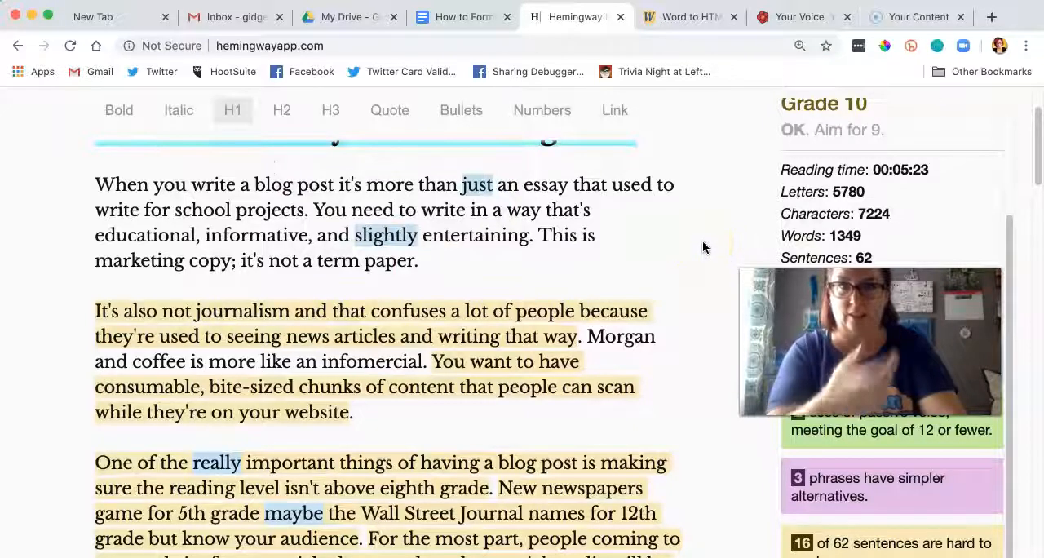
left_click(615, 182)
type("you")
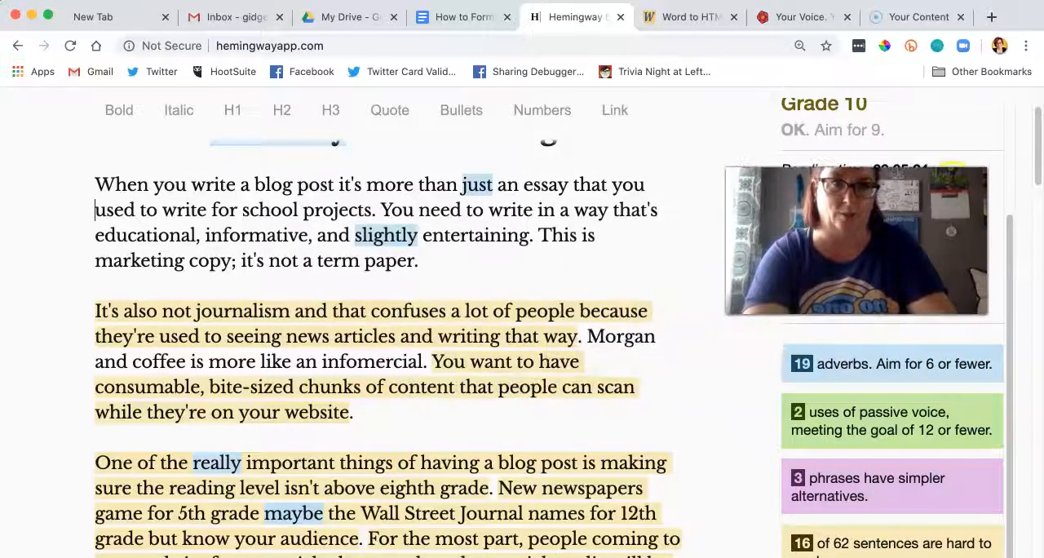
Step: Rewrite the opening of the second paragraph as "A blog post is not a journalistic article. People are used to seeing news articles"
left_click(387, 313)
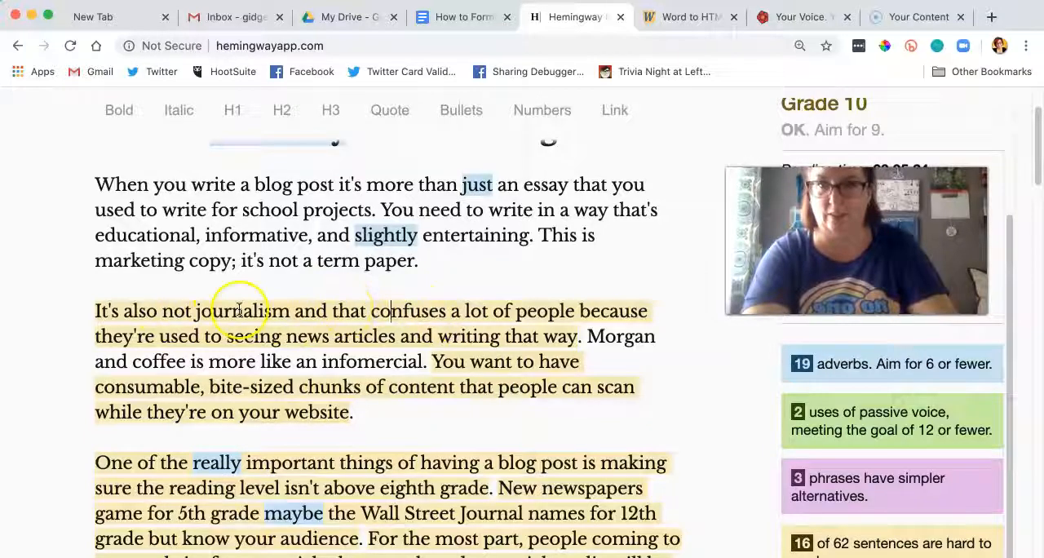
left_click_drag(163, 311, 75, 311)
type("A blog po")
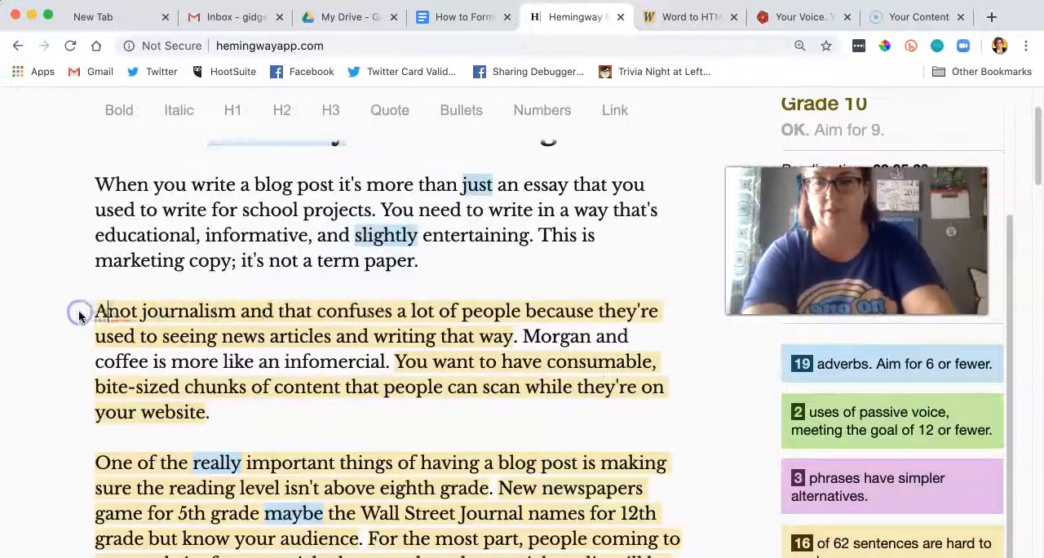
type("st is not a j")
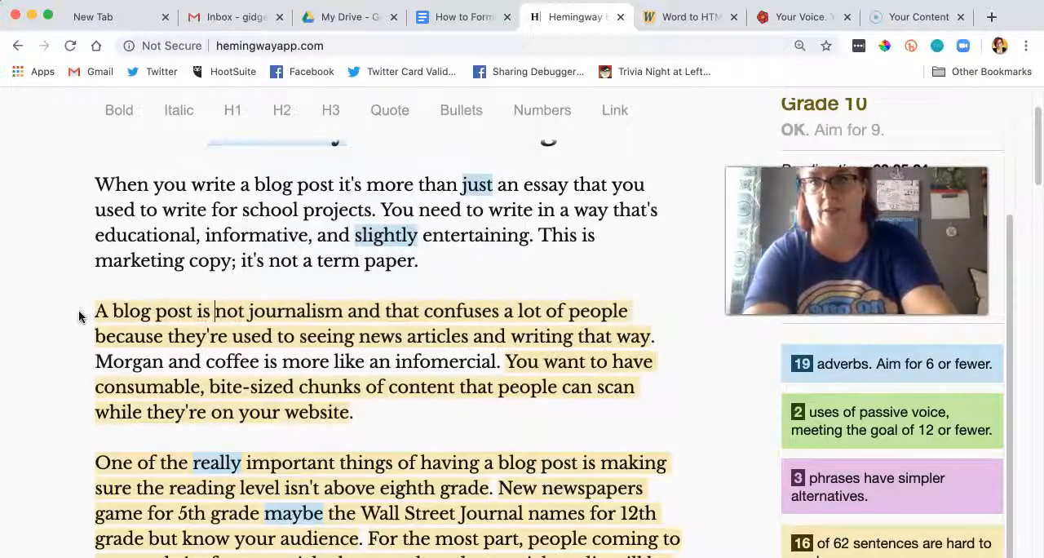
type("ouranlistic arti")
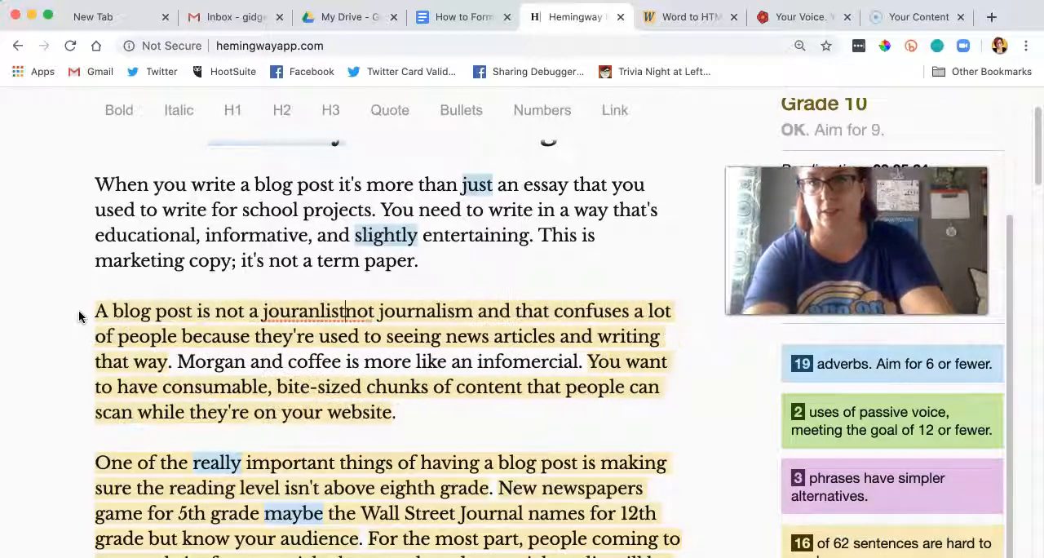
type("cle.")
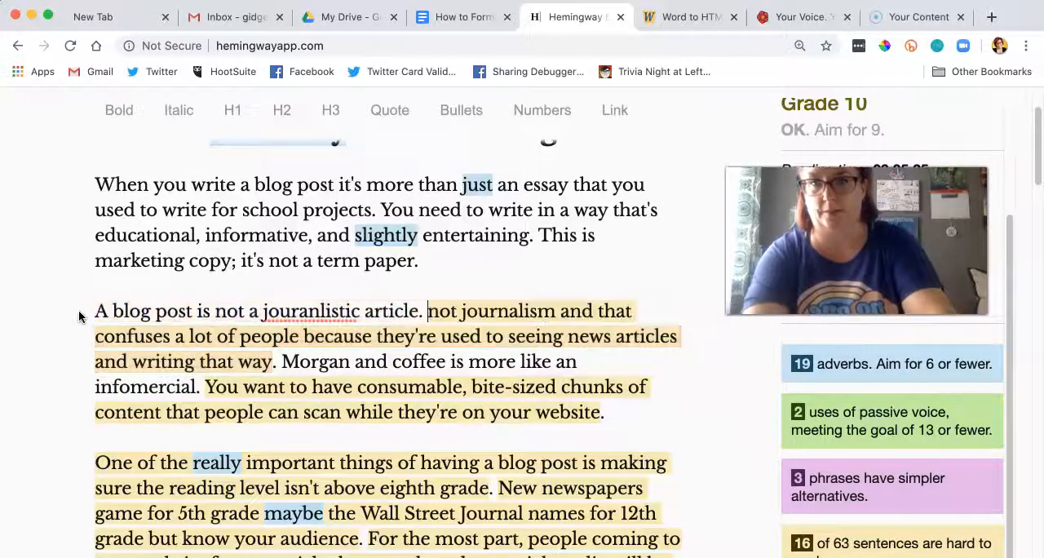
right_click(329, 311)
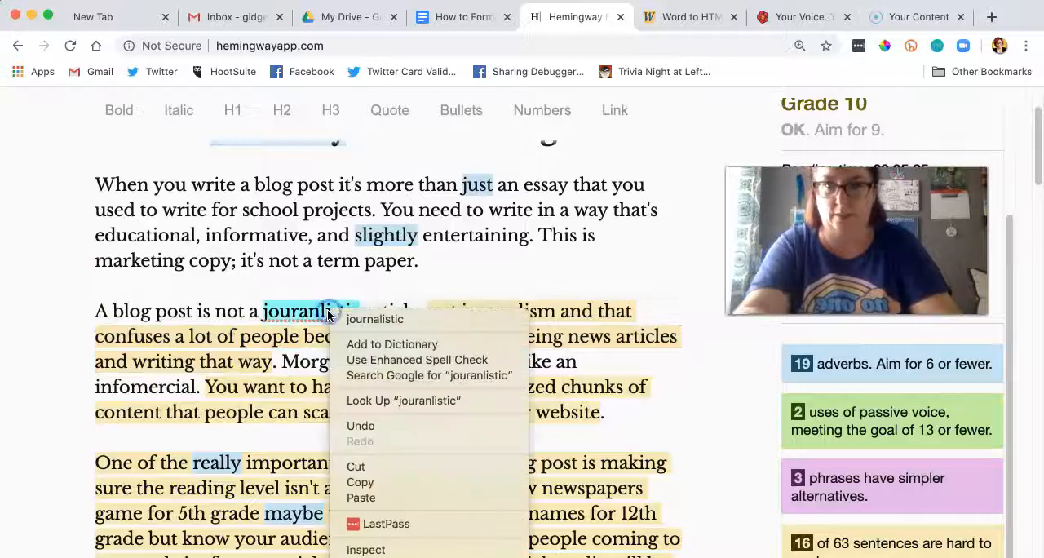
left_click(373, 315)
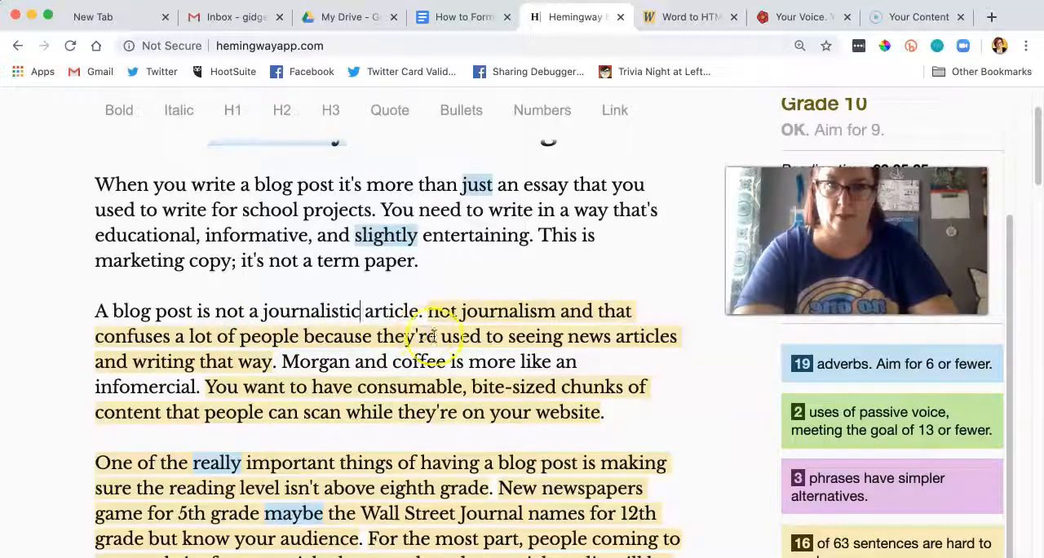
left_click_drag(436, 336, 434, 316)
type("People are use")
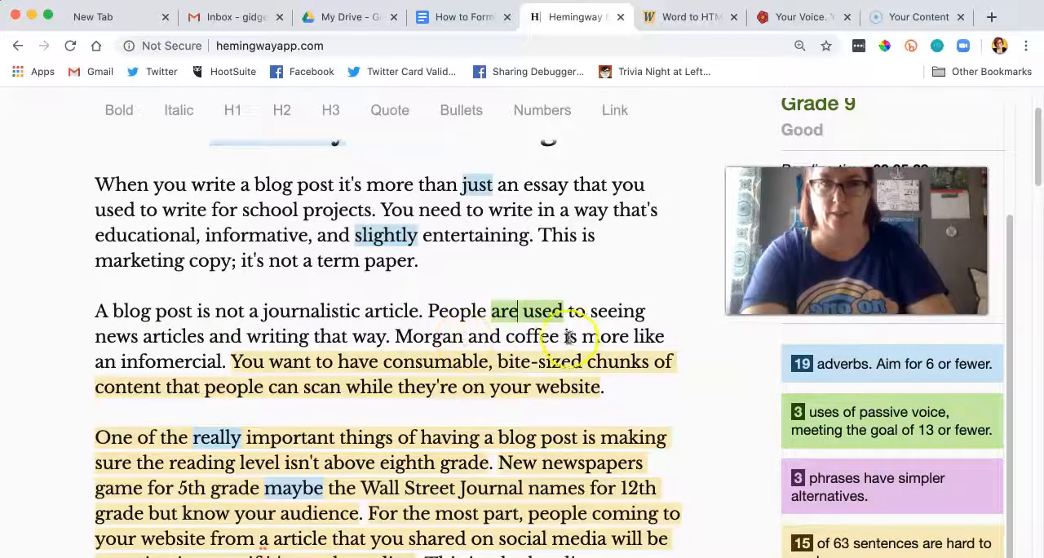
Step: Replace "Morgan and coffee" in the second paragraph with "Marketing copy"
left_click_drag(560, 337, 364, 337)
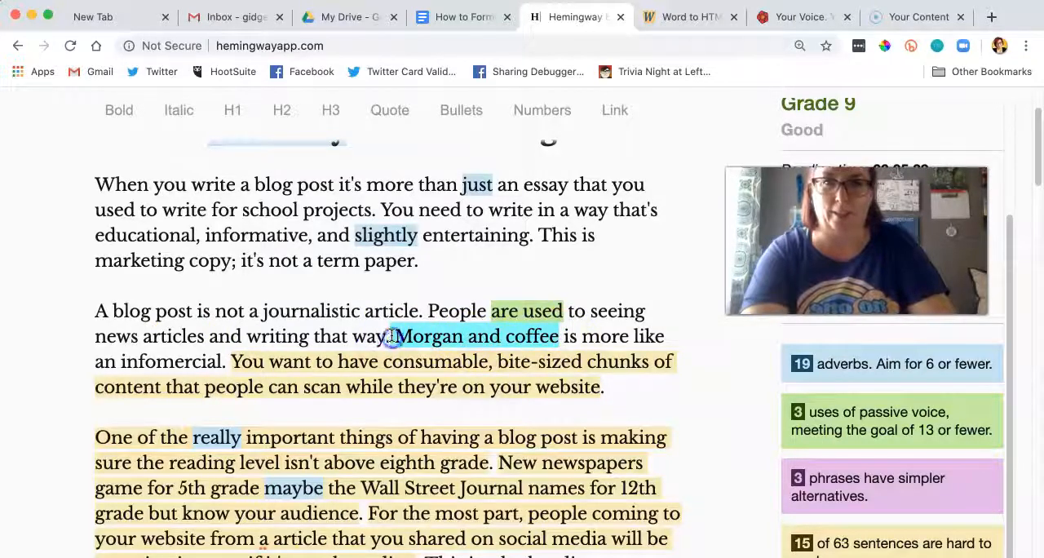
left_click(417, 337)
left_click_drag(559, 337, 401, 338)
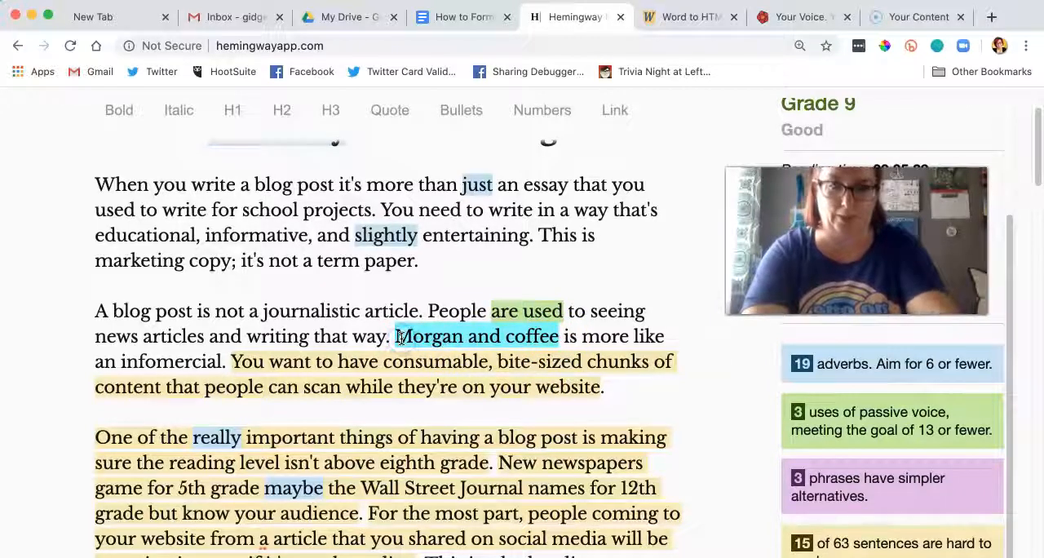
type("Maket")
key("BackSpace")
key("BackSpace")
key("BackSpace")
type("rketing")
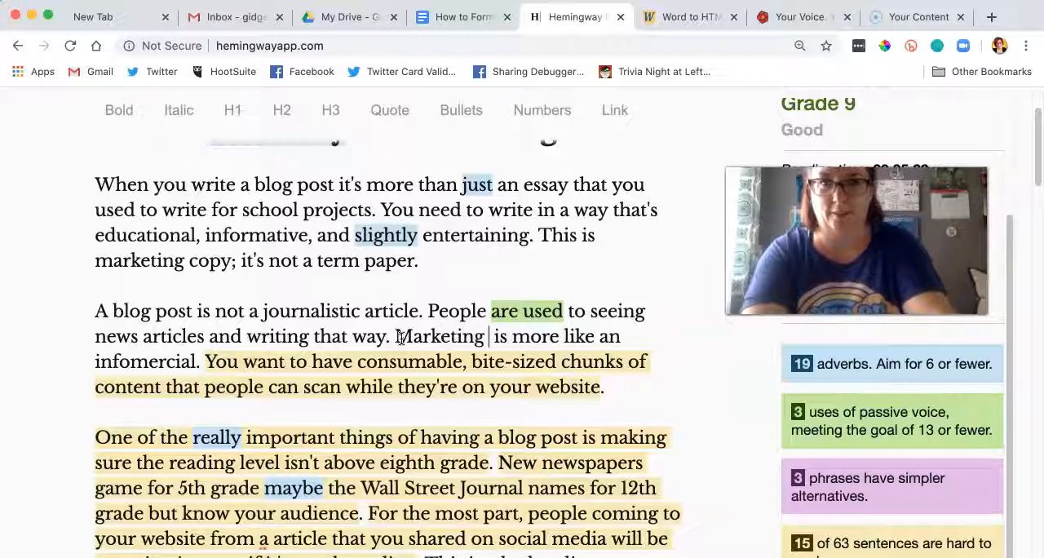
type(" Copy")
key("BackSpace")
key("BackSpace")
key("BackSpace")
key("BackSpace")
type("cp")
key("BackSpace")
type("opy")
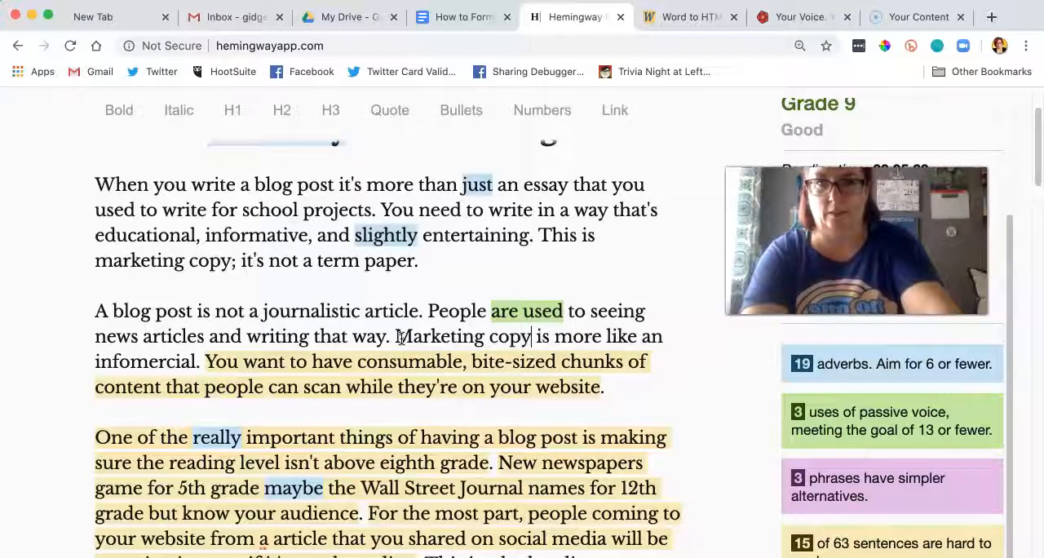
Step: Delete "while they're on your website" so the second paragraph's last sentence ends at "scan"
left_click(364, 343)
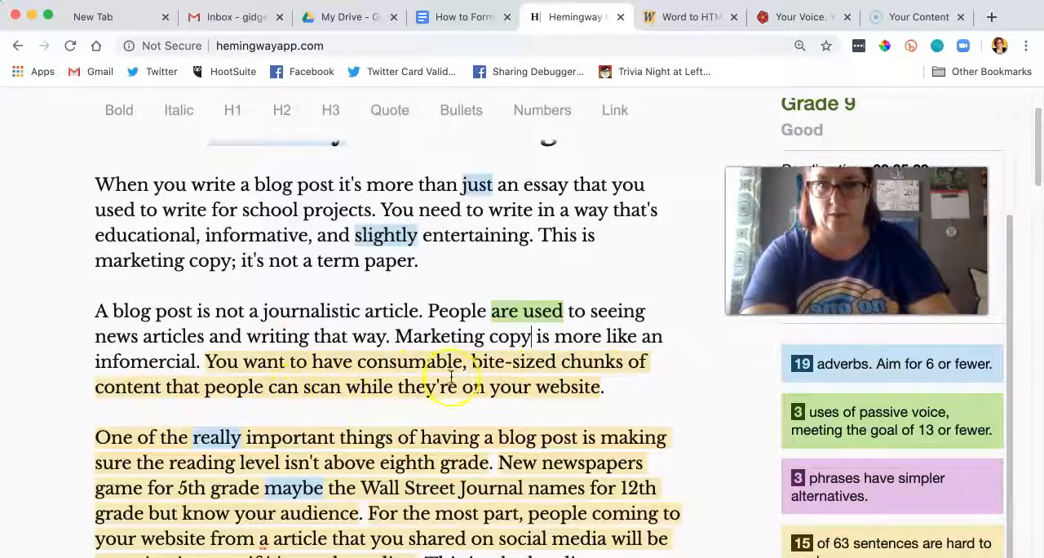
left_click_drag(518, 387, 342, 389)
key("BackSpace")
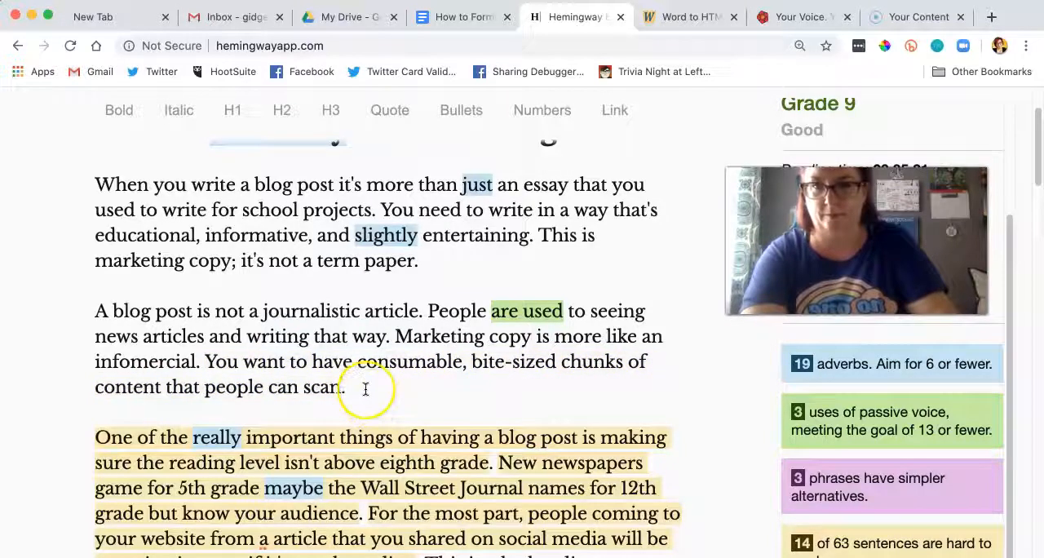
Step: Add the H2 heading "Aim for 5th Grade Reading Level" on its own line above the third paragraph
scroll(367, 388, "down", 4)
left_click(362, 296)
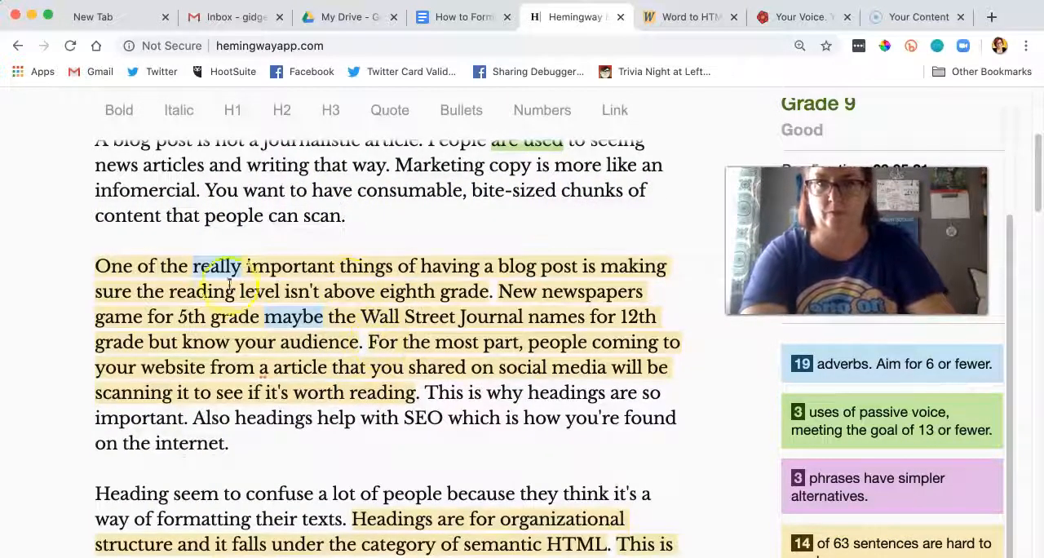
left_click(94, 266)
type("Aim for ")
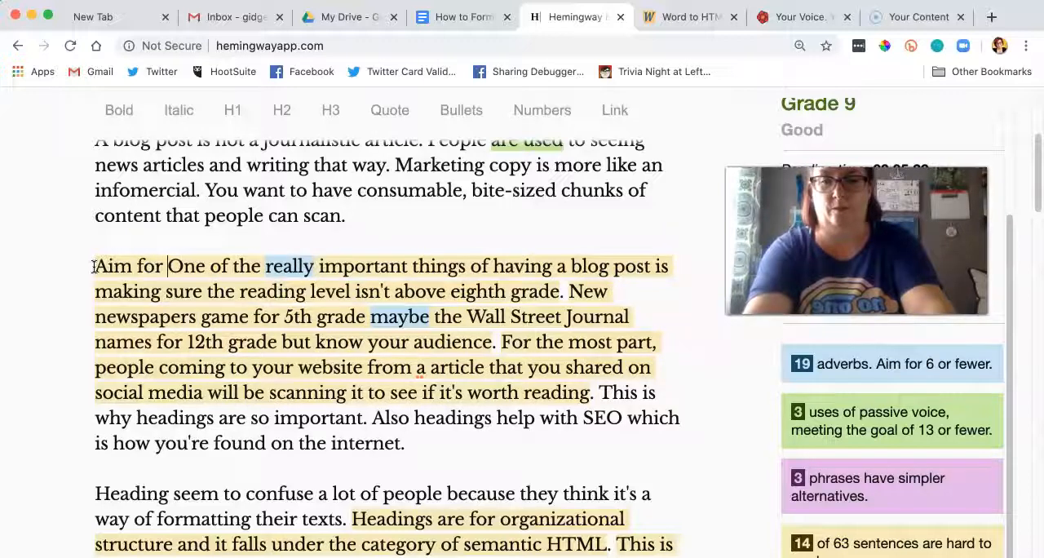
type("5th Grade Reading Leve")
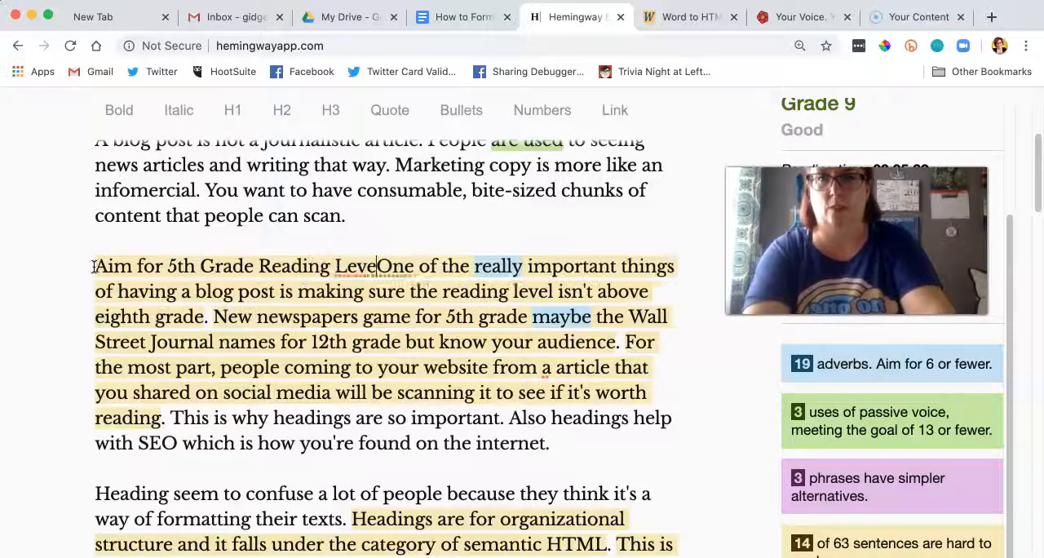
type("l")
key("Return")
left_click_drag(383, 266, 70, 263)
left_click(282, 114)
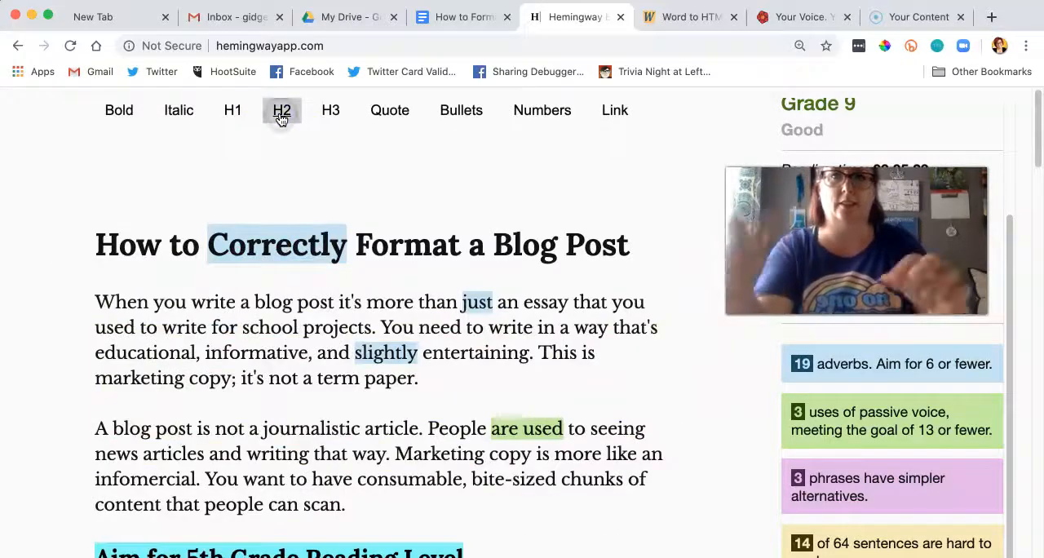
scroll(378, 368, "down", 5)
scroll(377, 368, "up", 1)
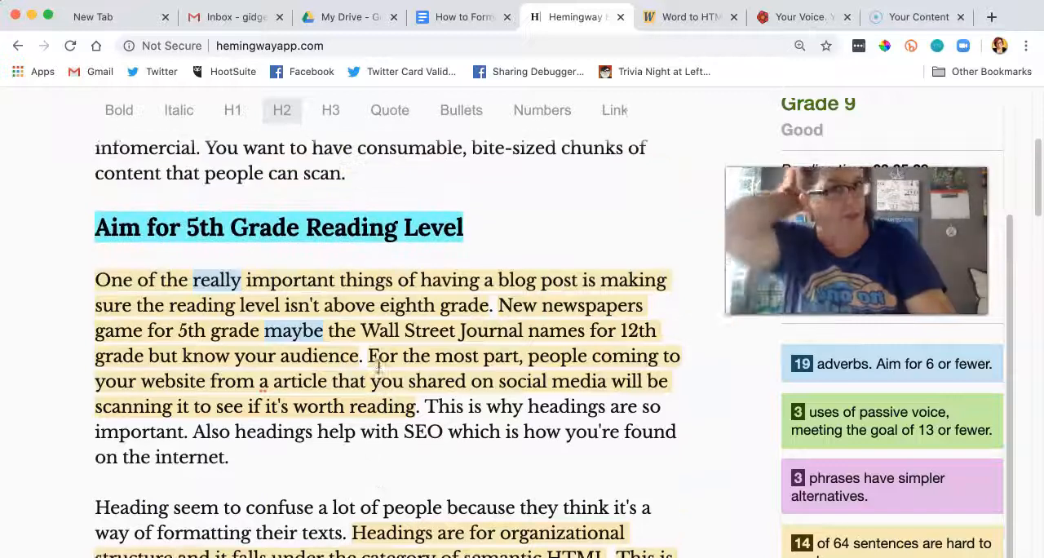
Step: Replace the text of the H2 heading above the third paragraph with "Readability Matters"
left_click(400, 231)
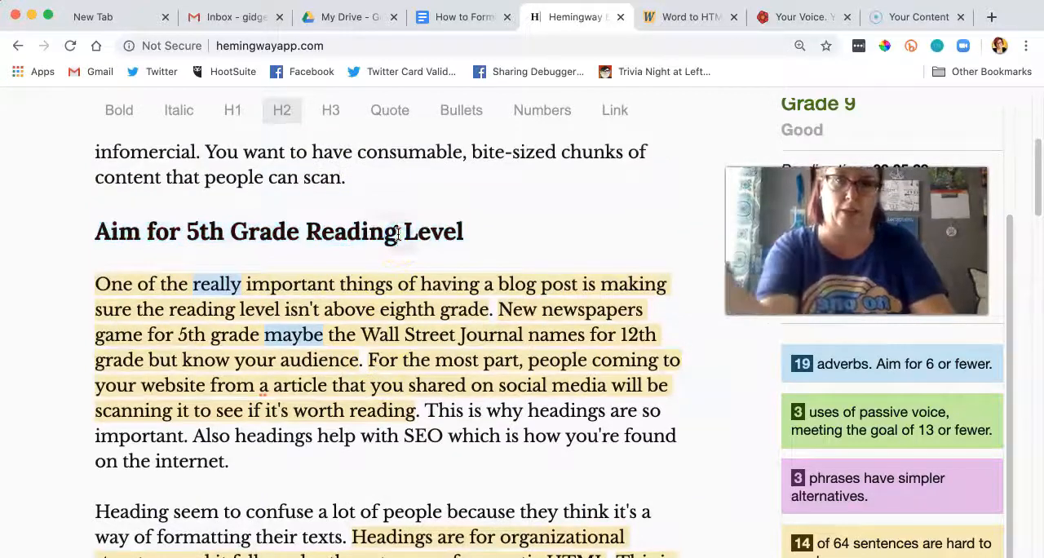
left_click_drag(469, 231, 93, 231)
type("Rea")
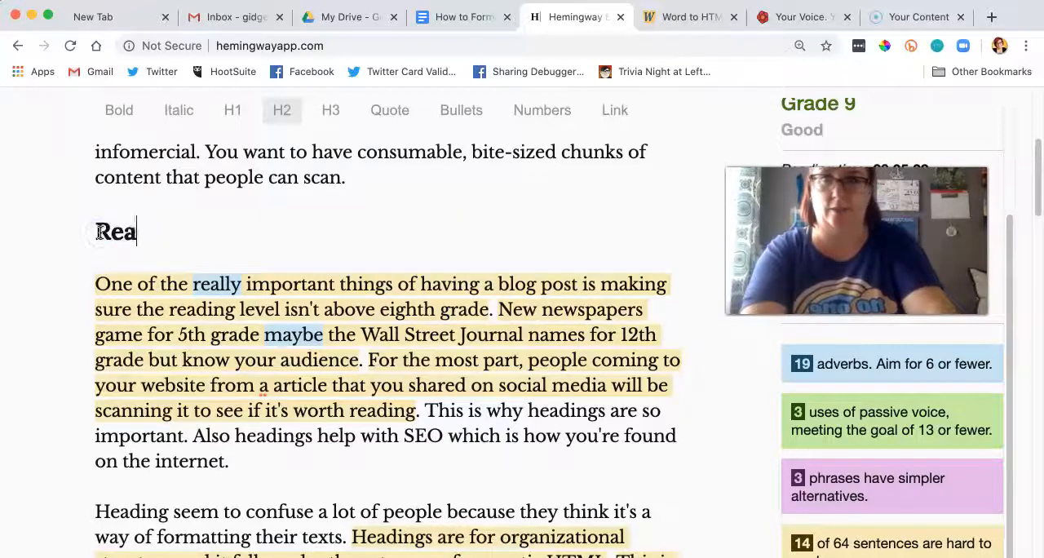
type("dibilty Ma")
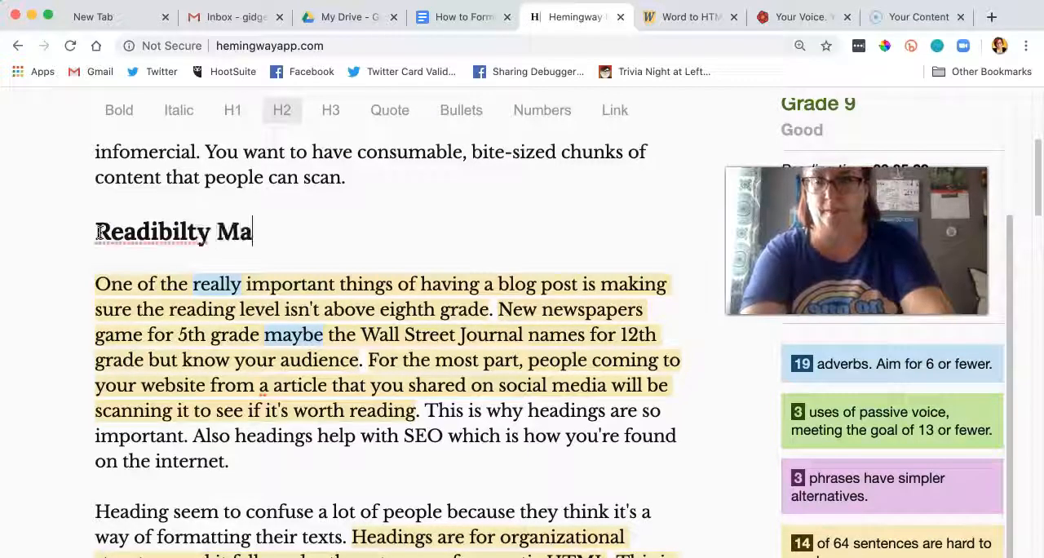
key("BackSpace")
key("BackSpace")
key("BackSpace")
key("BackSpace")
type("ability Matters")
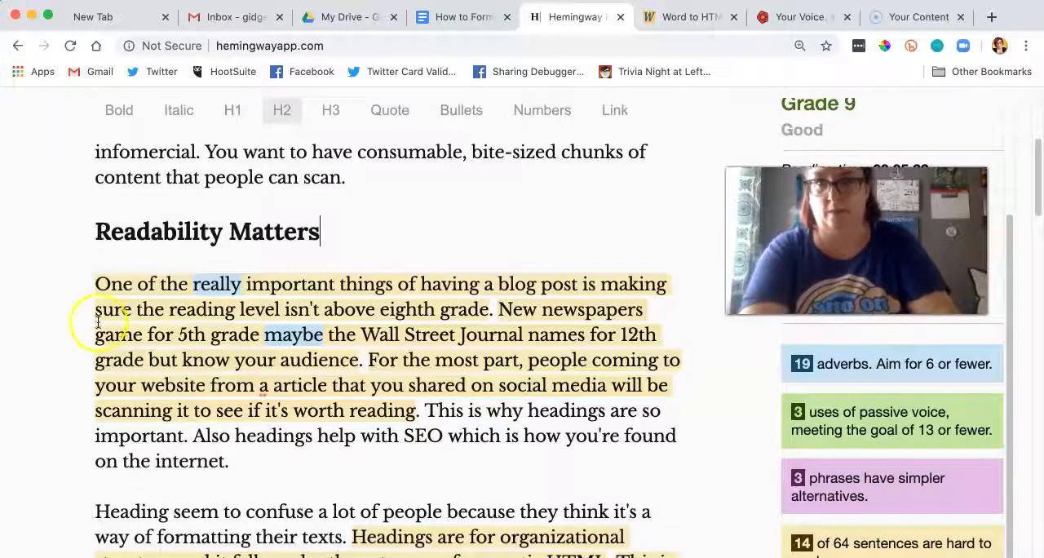
left_click(151, 233)
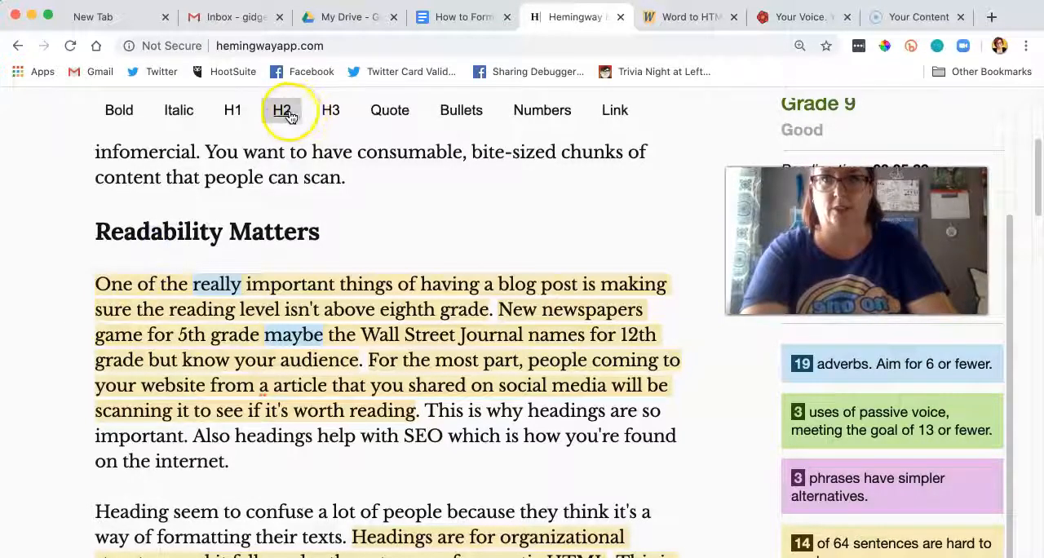
Step: Delete the adverb "really" from the first sentence under the "Readability Matters" heading
scroll(310, 277, "down", 1)
mouse_move(338, 280)
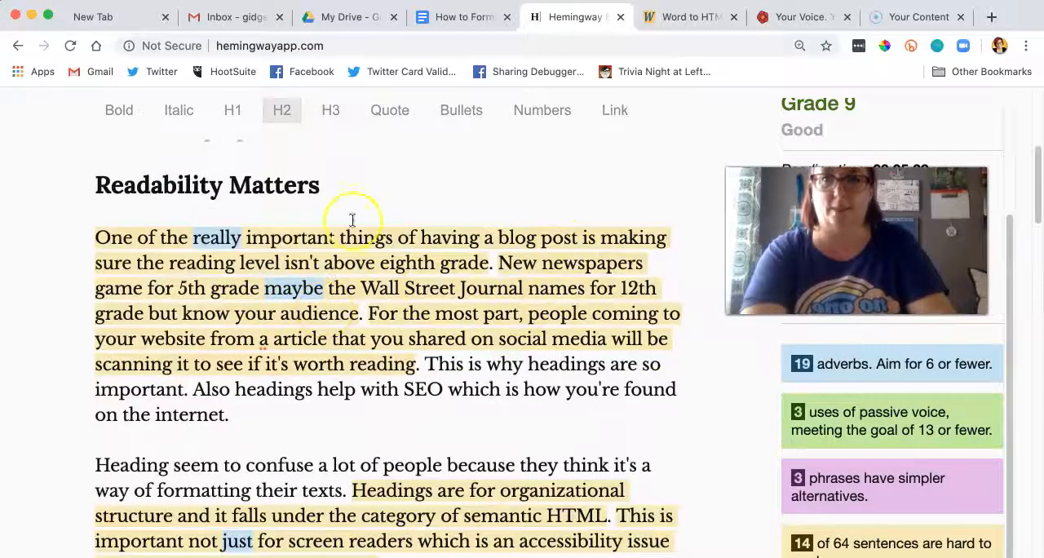
left_click(244, 237)
key("BackSpace")
key("BackSpace")
key("BackSpace")
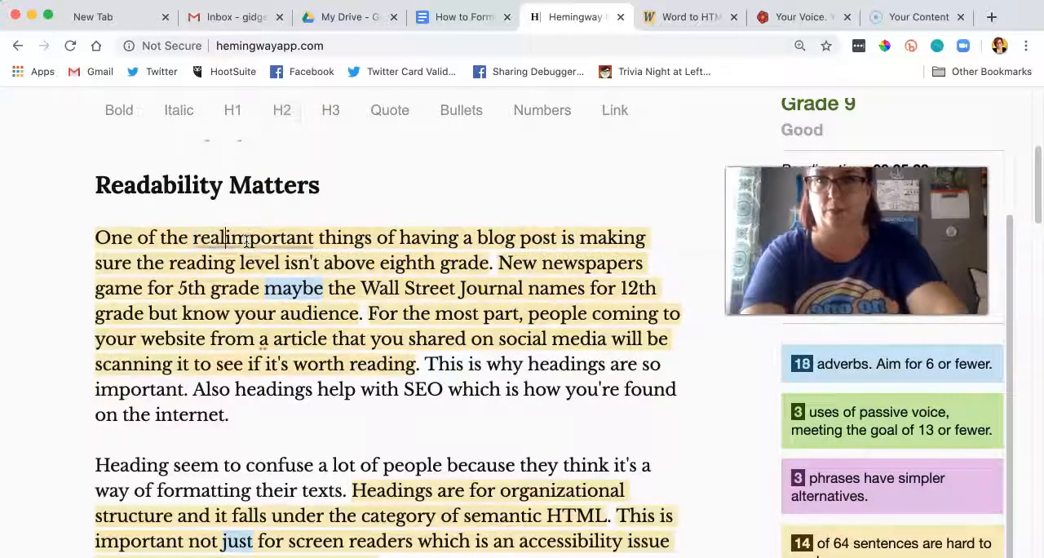
key("BackSpace")
key("BackSpace")
key("BackSpace")
key("BackSpace")
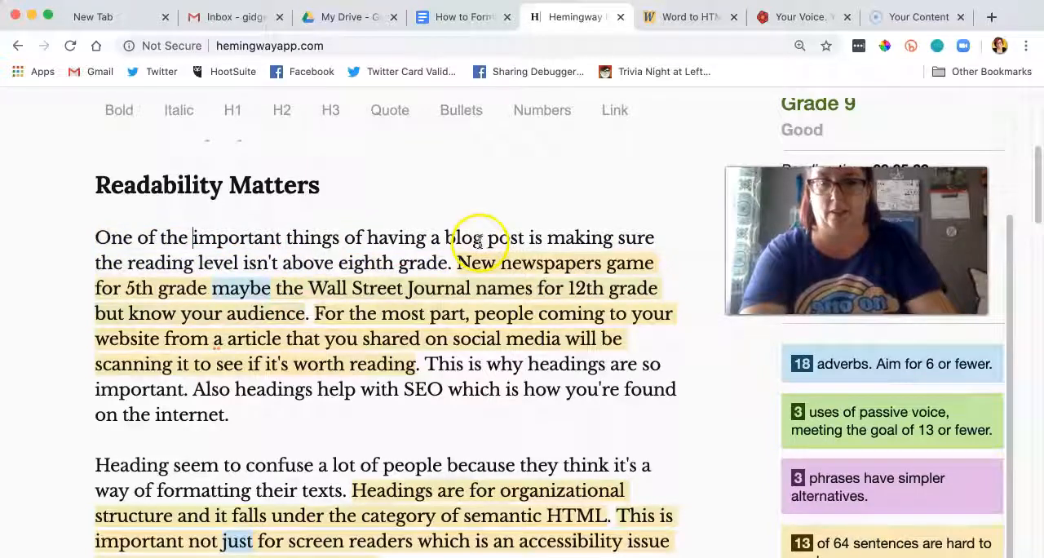
Step: Cut the lead-in phrase of the first sentence under "Readability Matters" so it starts with "Making sure the reading level"
left_click_drag(441, 237, 190, 243)
left_click(382, 216)
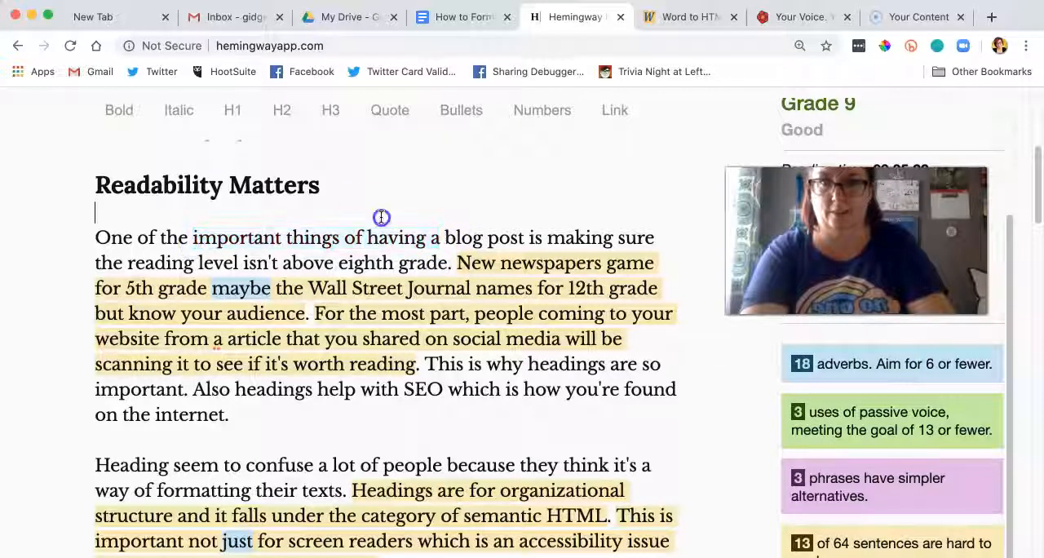
left_click_drag(566, 237, 88, 242)
type("M")
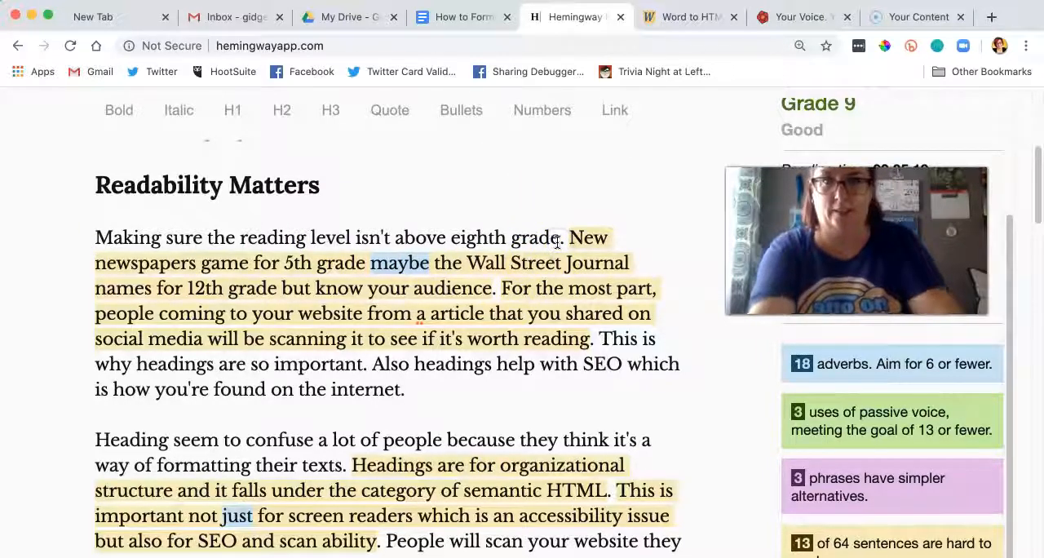
Step: Change "eighth" to "ninth" in the sentence about reading level and end it with "is important."
left_click_drag(511, 237, 455, 237)
type("ninth")
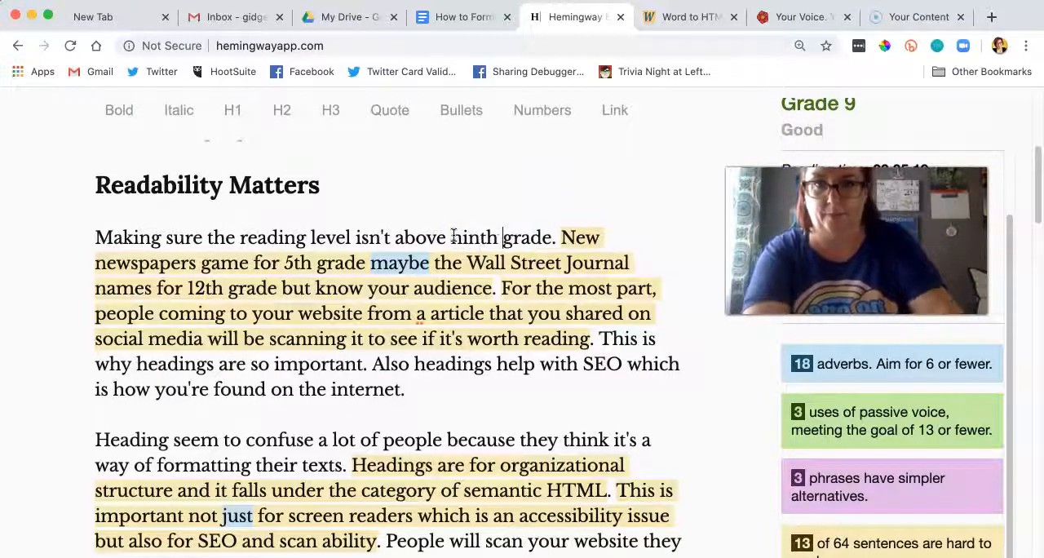
left_click(553, 238)
type("is importa")
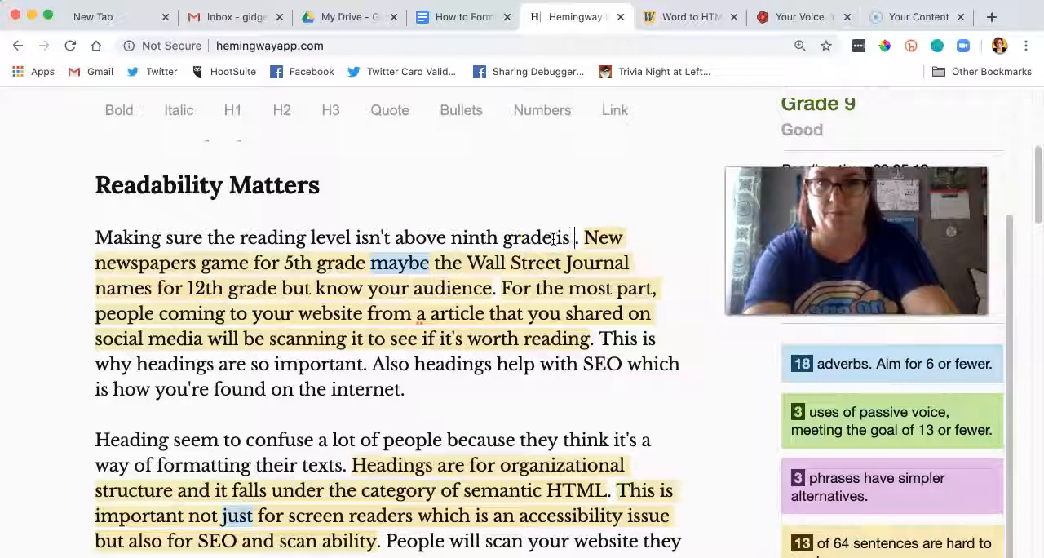
type("nt.")
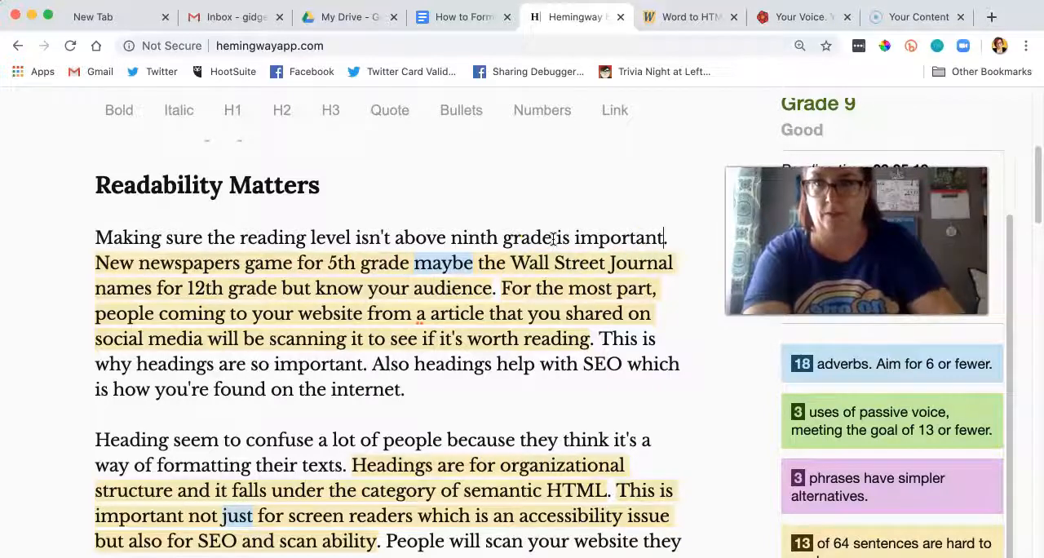
Step: Change "New newspapers game" to "Newspapers aim" and add a comma after "5th grade" in the same sentence
left_click(151, 263)
key("BackSpace")
key("BackSpace")
key("BackSpace")
key("BackSpace")
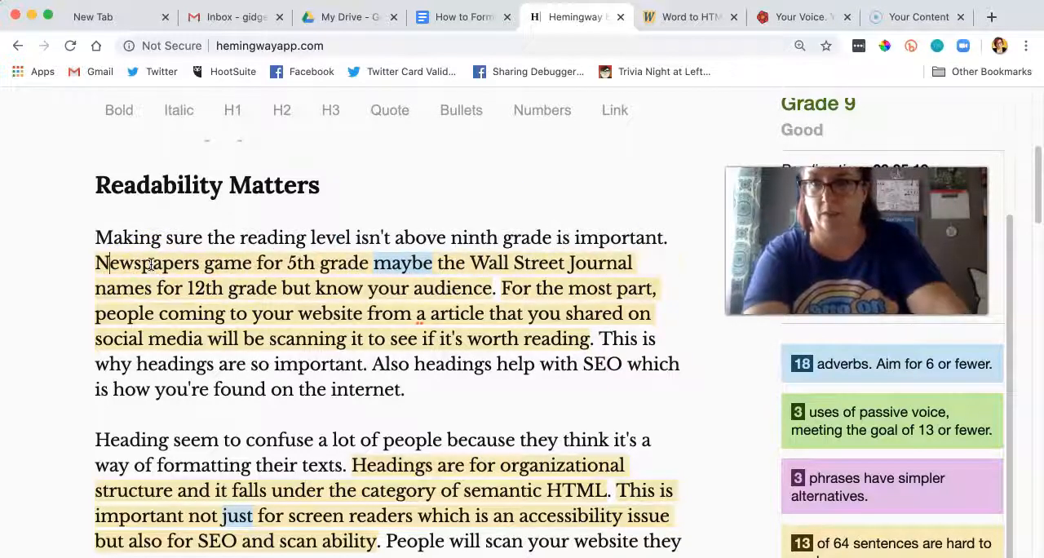
left_click_drag(252, 262, 209, 267)
type("aim")
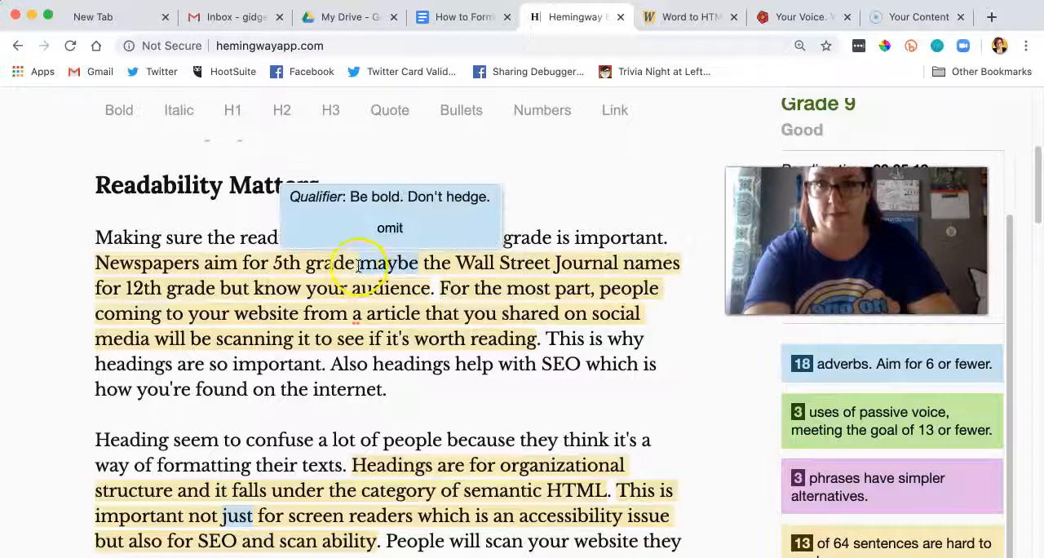
left_click(351, 264)
type(",")
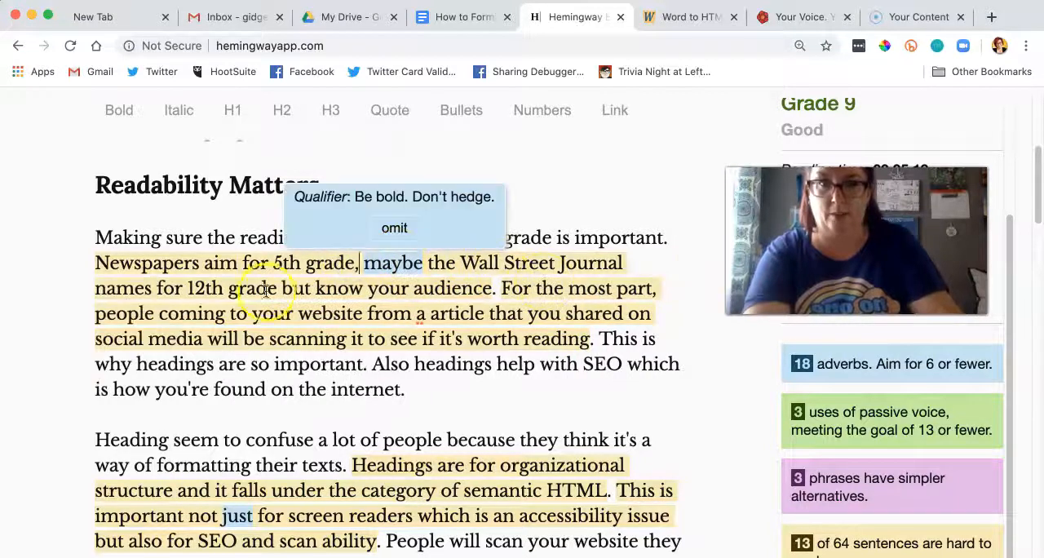
Step: Change "names" to "aims" in the newspapers sentence and split it after "12th grade" so the remainder reads "Know your audience."
left_click_drag(155, 291, 79, 289)
type("aims")
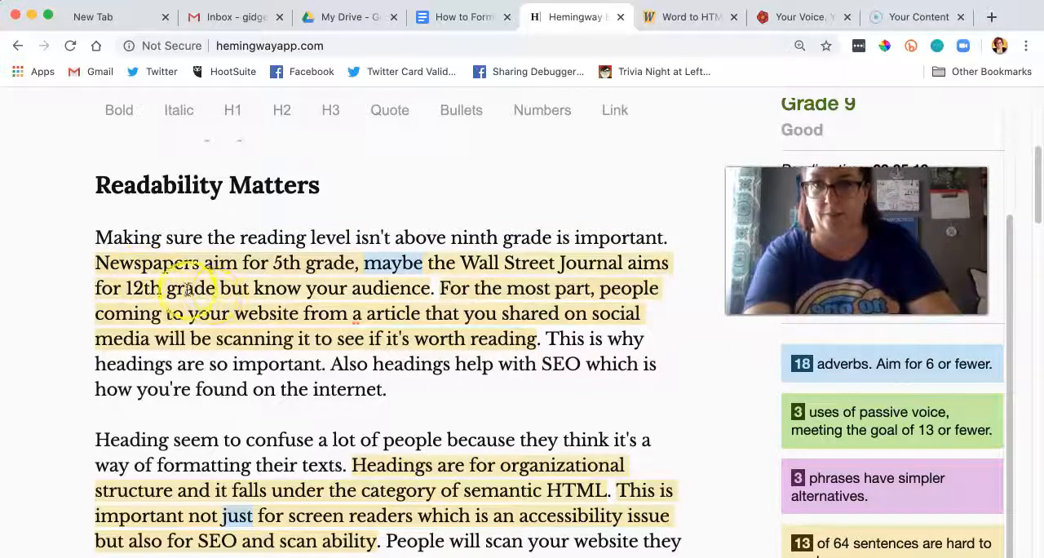
left_click(214, 291)
type(".")
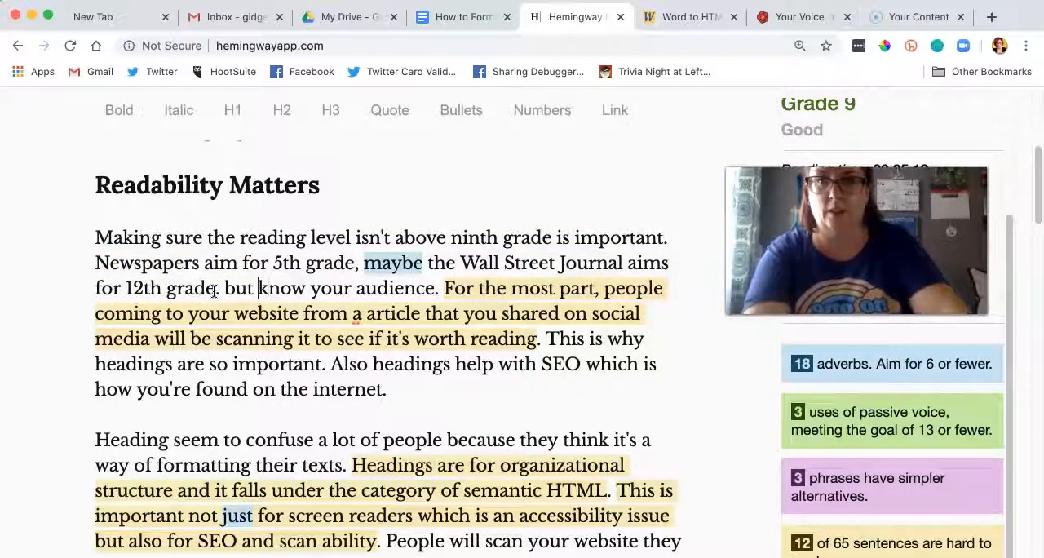
key("Right")
key("Right")
key("Right")
key("Right")
key("Right")
key("Right")
key("BackSpace")
key("BackSpace")
key("BackSpace")
key("BackSpace")
key("BackSpace")
type("K")
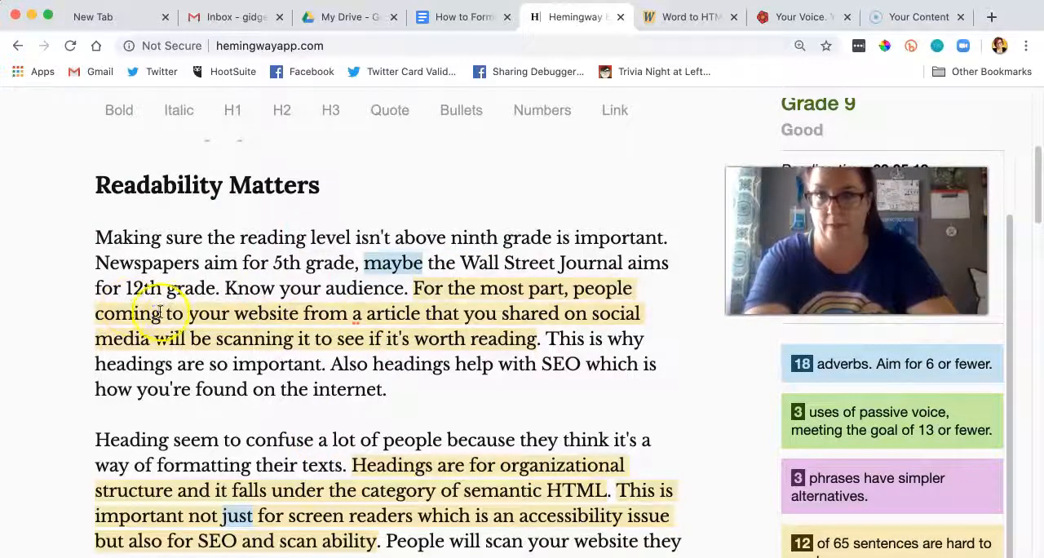
Step: Change "people coming" to "people come" and "a article" to "an article" in the sentence starting "For the most part"
left_click_drag(156, 314, 108, 315)
type("ome")
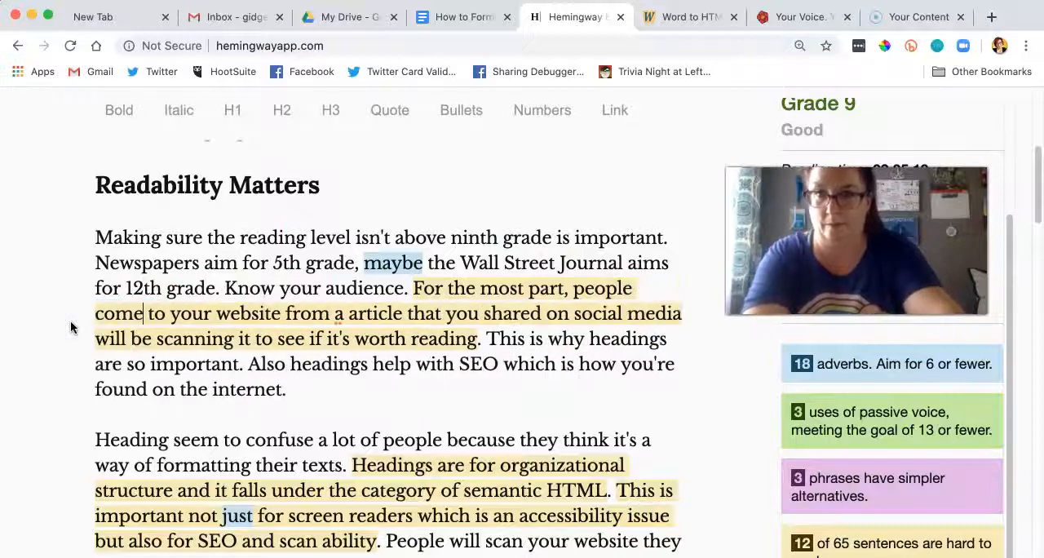
left_click(343, 317)
type("n")
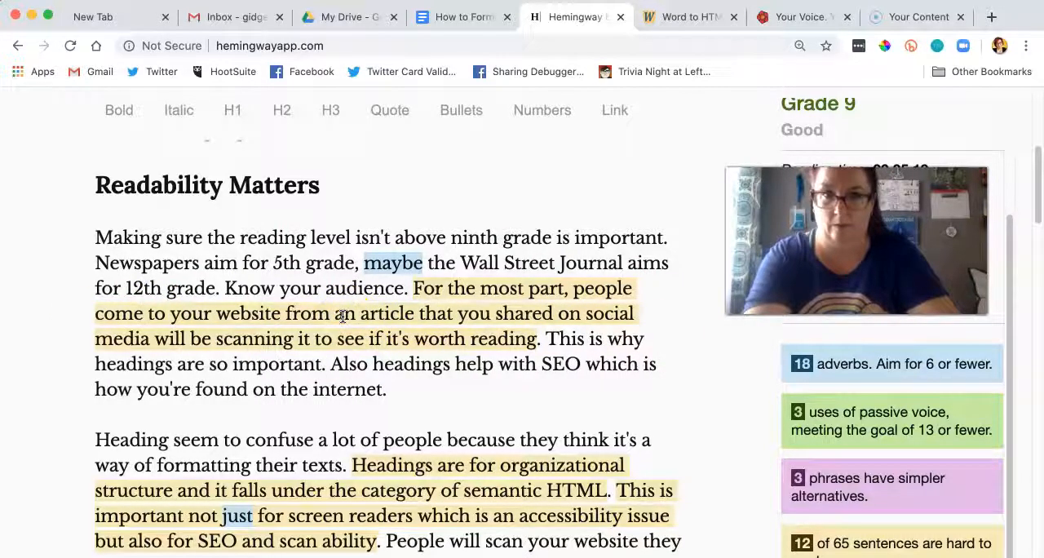
Step: End the sentence after "social media" and make the remainder a new sentence starting "They scan it"
mouse_move(152, 338)
left_mouse_down()
mouse_move(509, 338)
mouse_move(177, 313)
mouse_move(148, 344)
left_mouse_up()
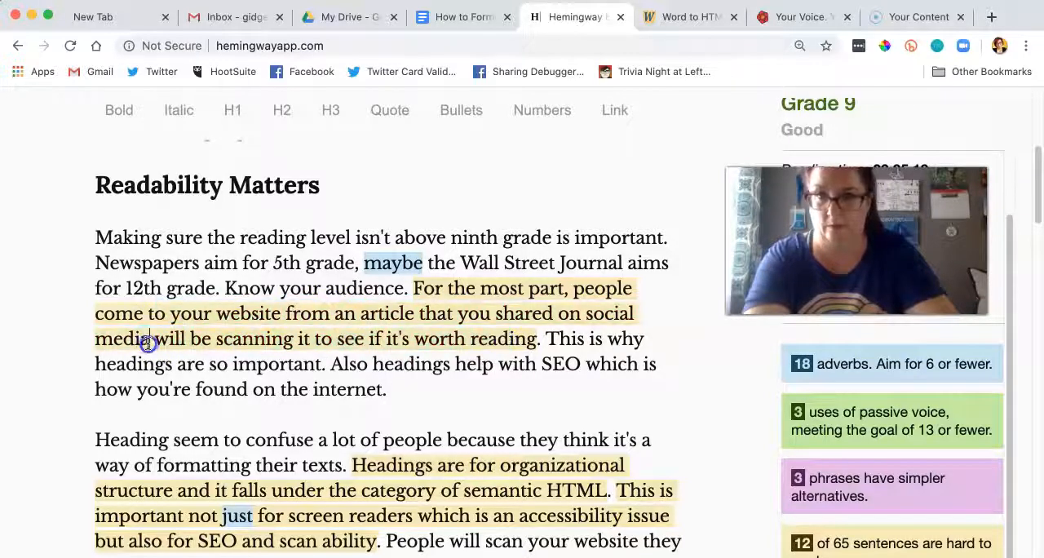
type(". They")
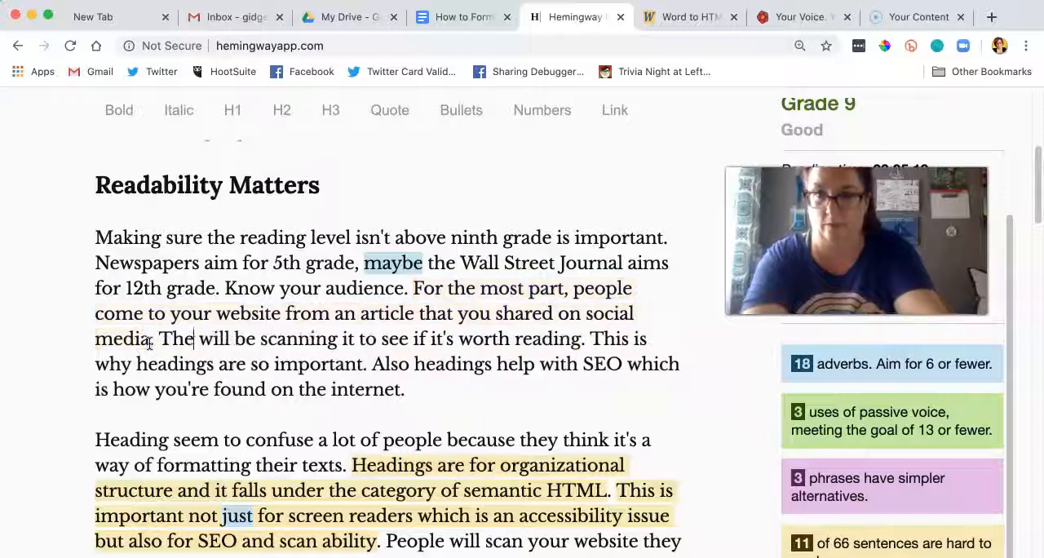
left_click(345, 342)
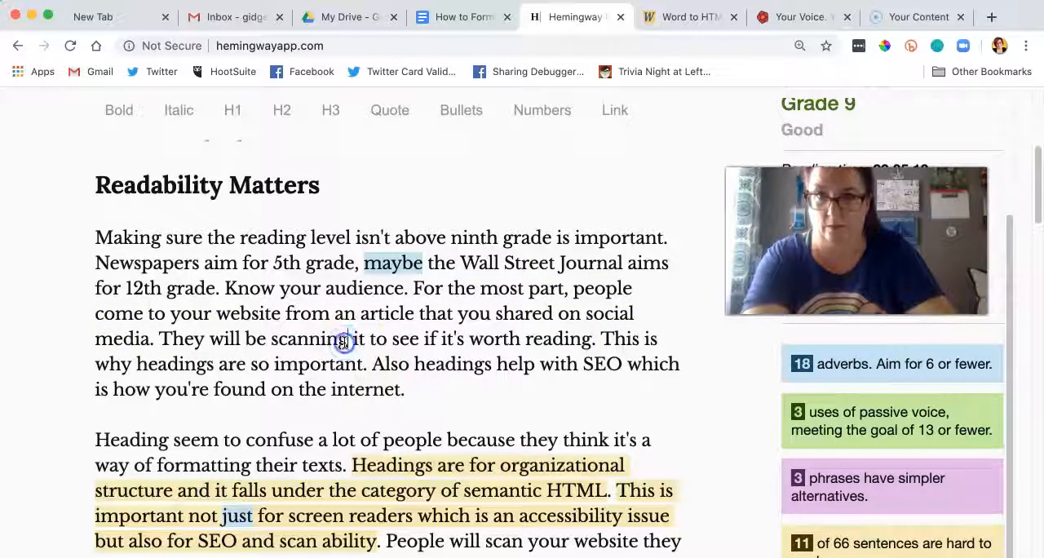
left_click_drag(345, 342, 231, 344)
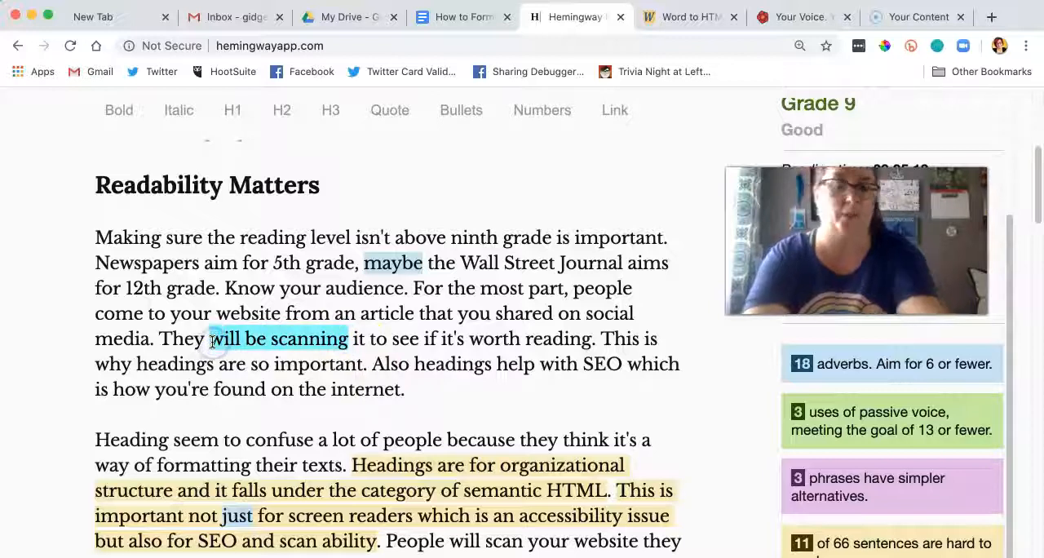
key("BackSpace")
type("scan")
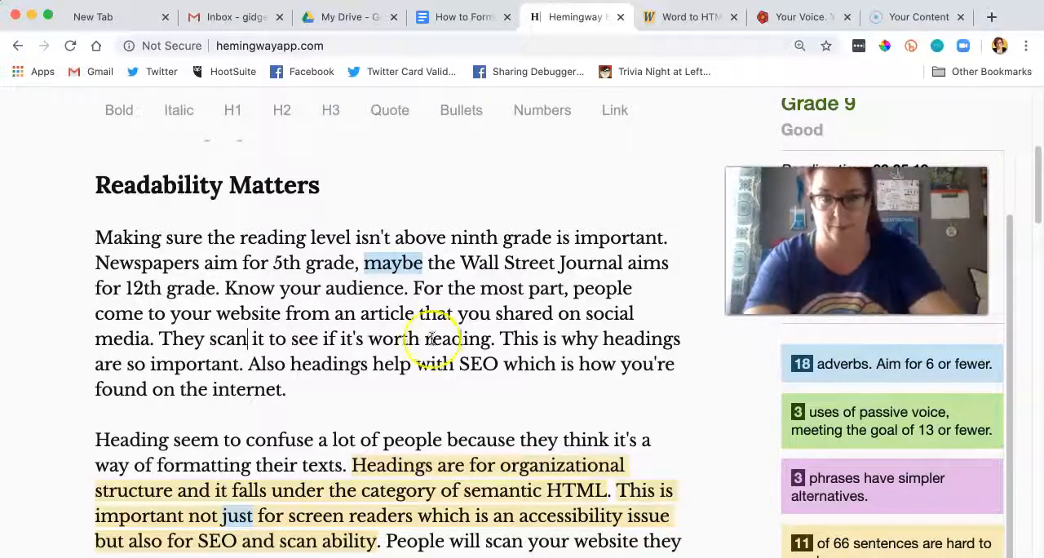
left_click_drag(495, 340, 157, 343)
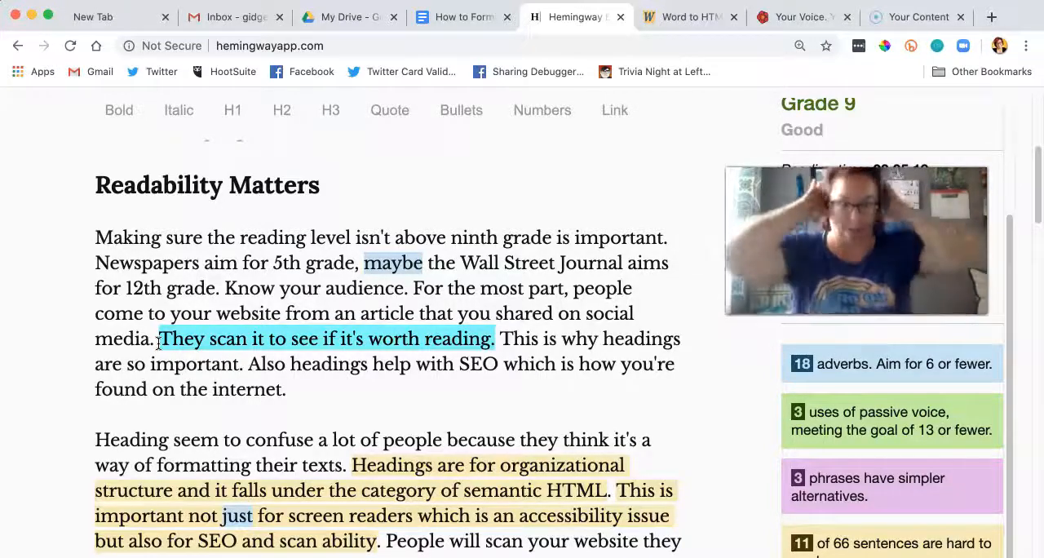
left_click(147, 263)
left_click(341, 343)
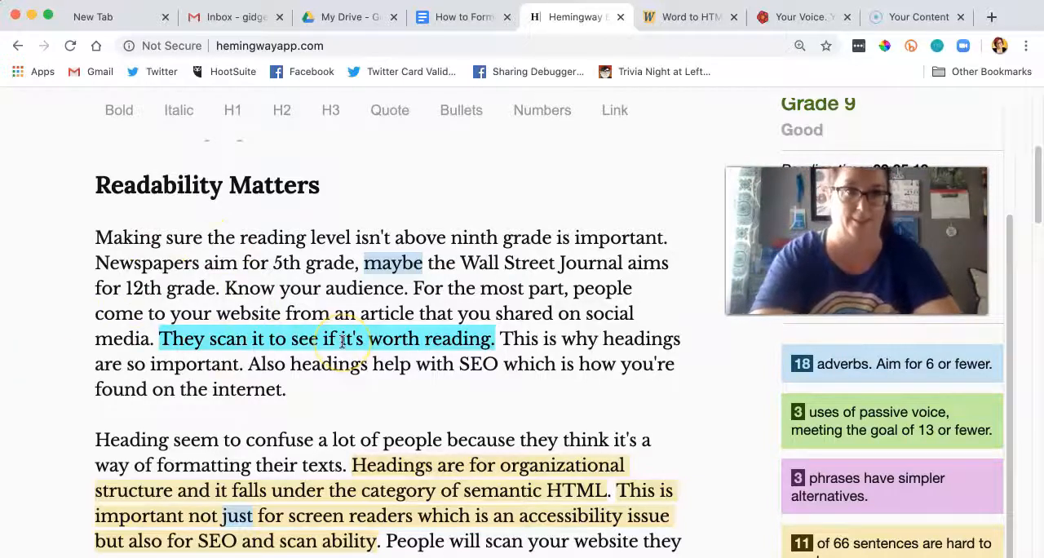
Step: Change "Heading seem" to "Headings seem" and capitalize "Semantic" before HTML in the paragraph about headings
scroll(458, 245, "down", 1)
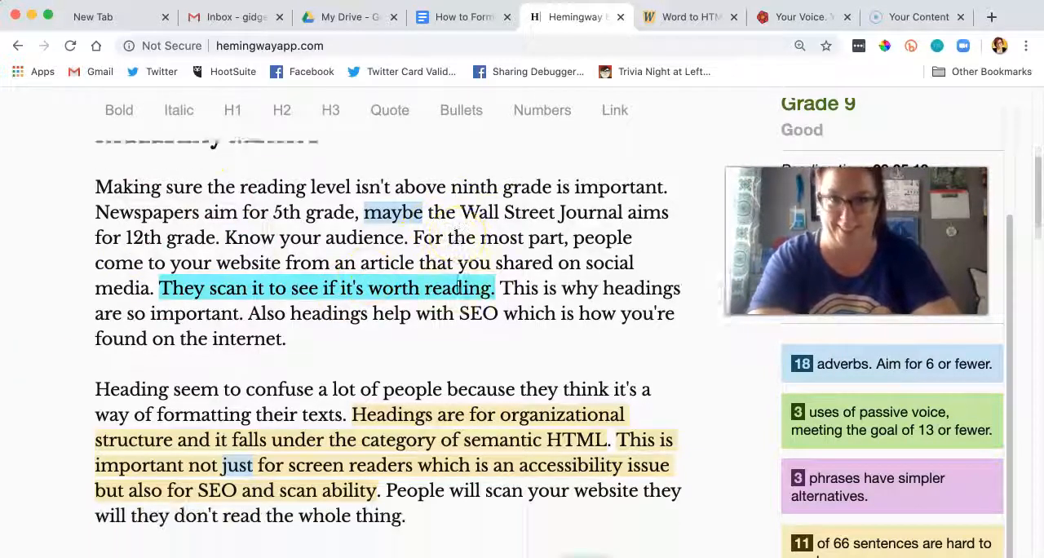
scroll(458, 233, "down", 2)
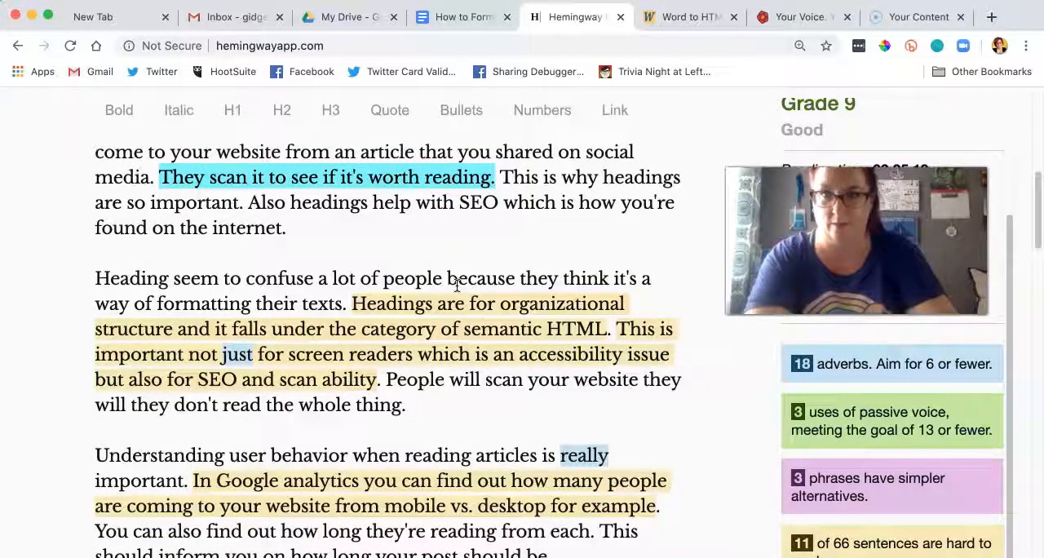
left_click(167, 279)
type("s")
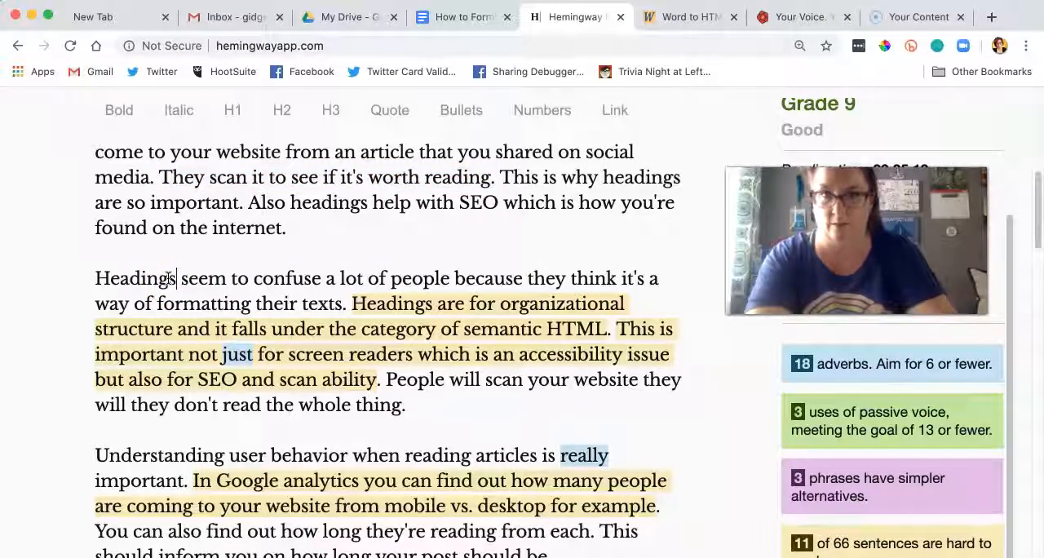
left_click(179, 280)
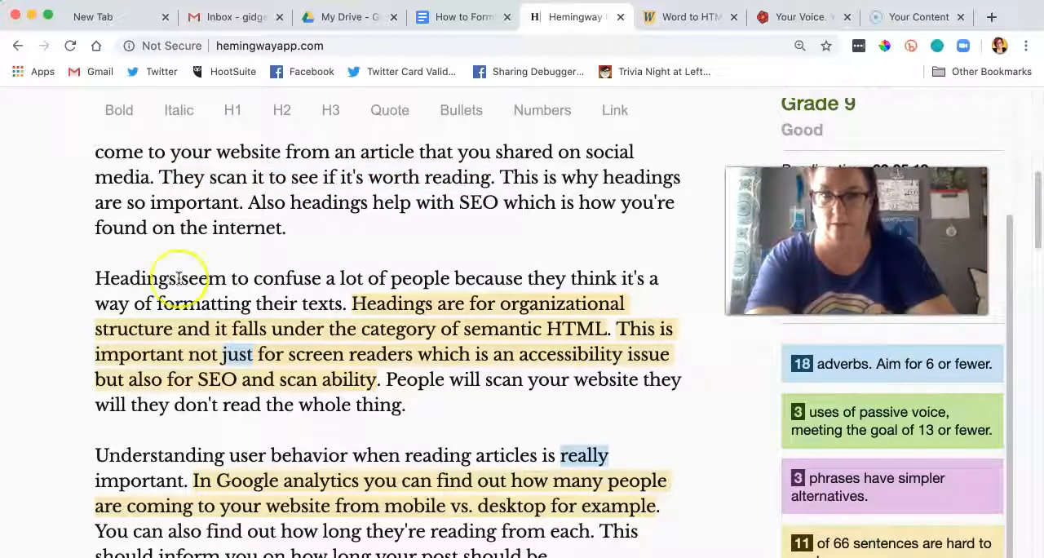
left_click(467, 331)
key("Delete")
type("S")
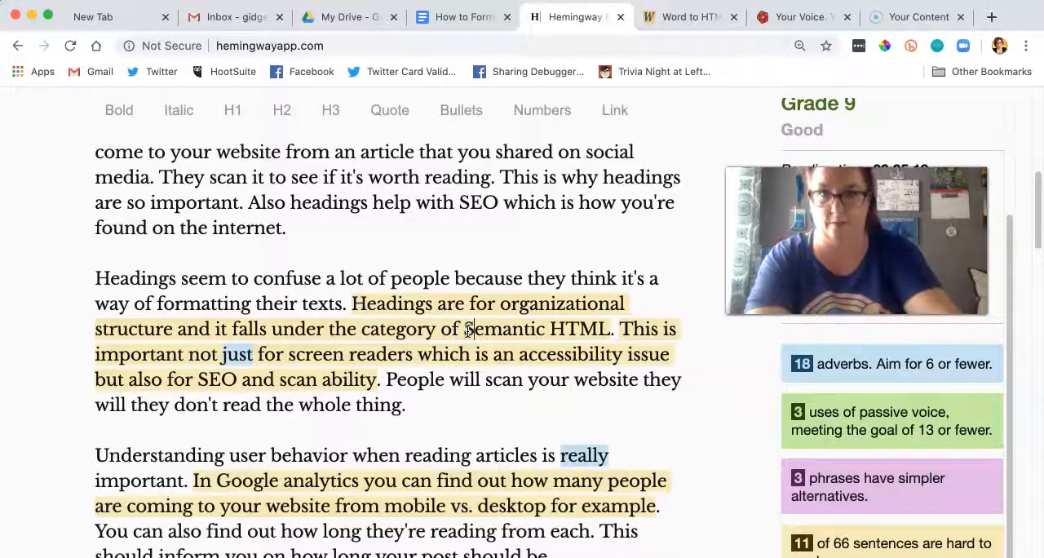
Step: Add commas after "This is important" and after "accessibility issue" in the sentence about screen readers
mouse_move(249, 352)
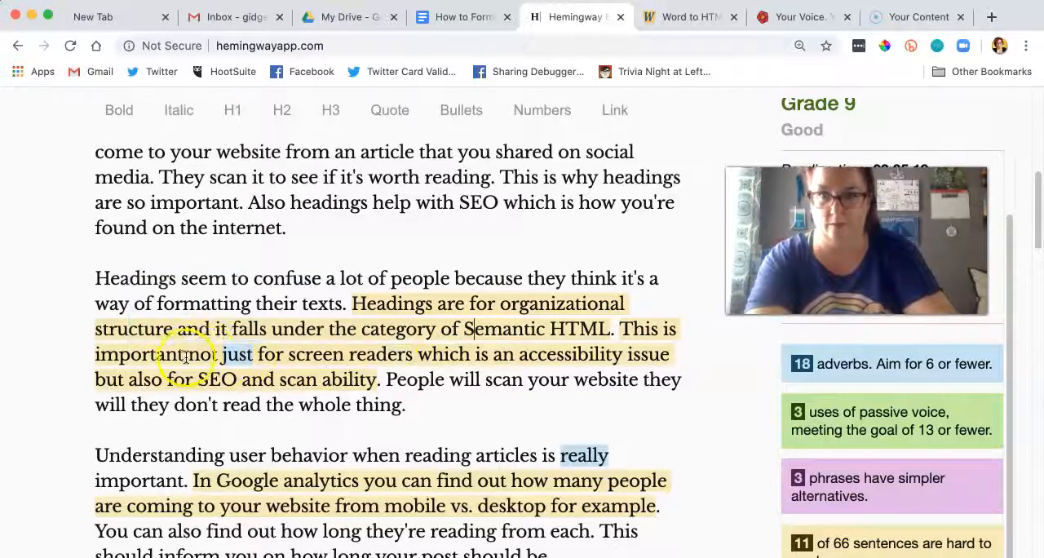
type(",")
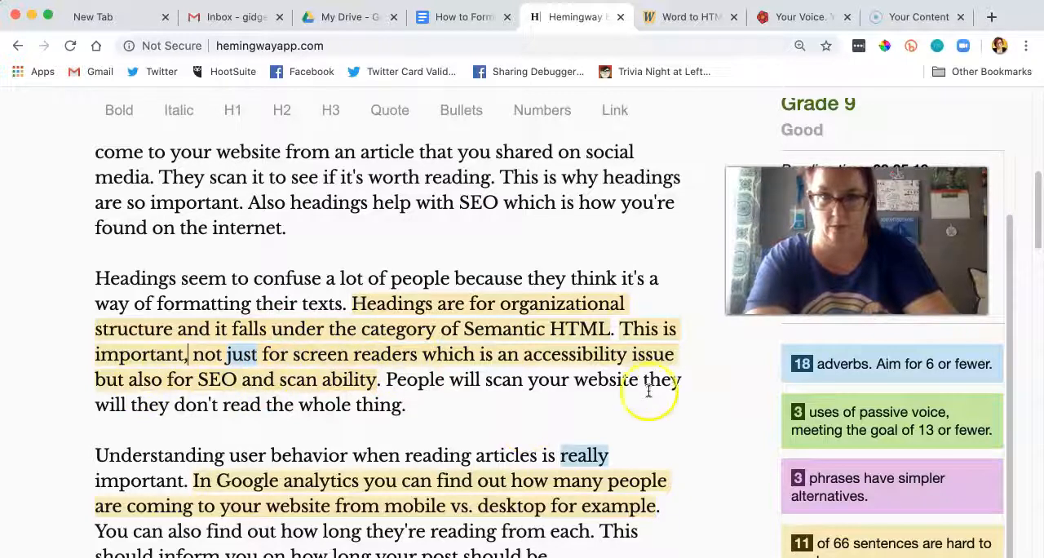
left_click(674, 357)
type(",")
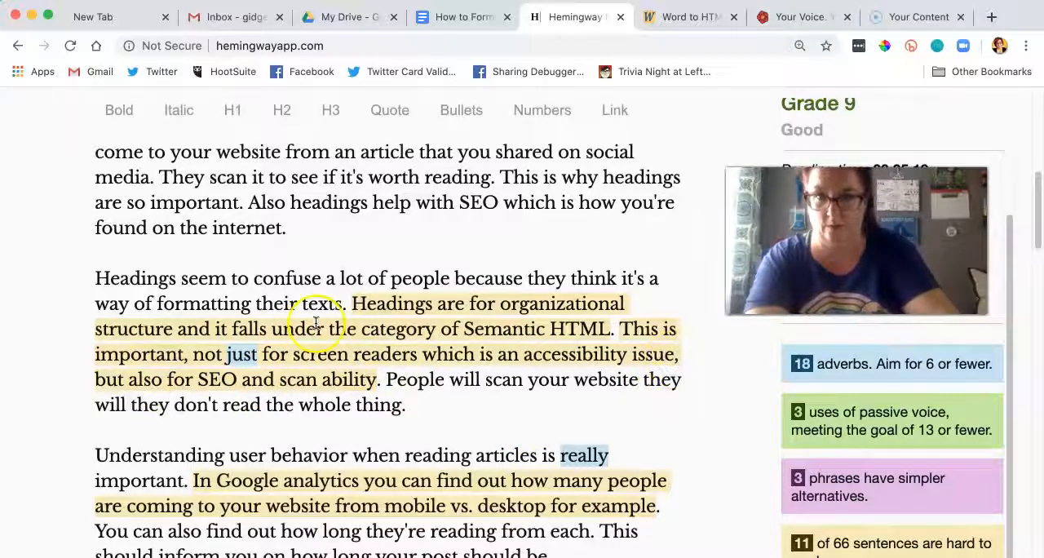
Step: Delete "and scan ability" so the screen readers sentence ends with "but also for SEO."
left_click(351, 377)
left_click_drag(351, 377, 239, 381)
key("BackSpace")
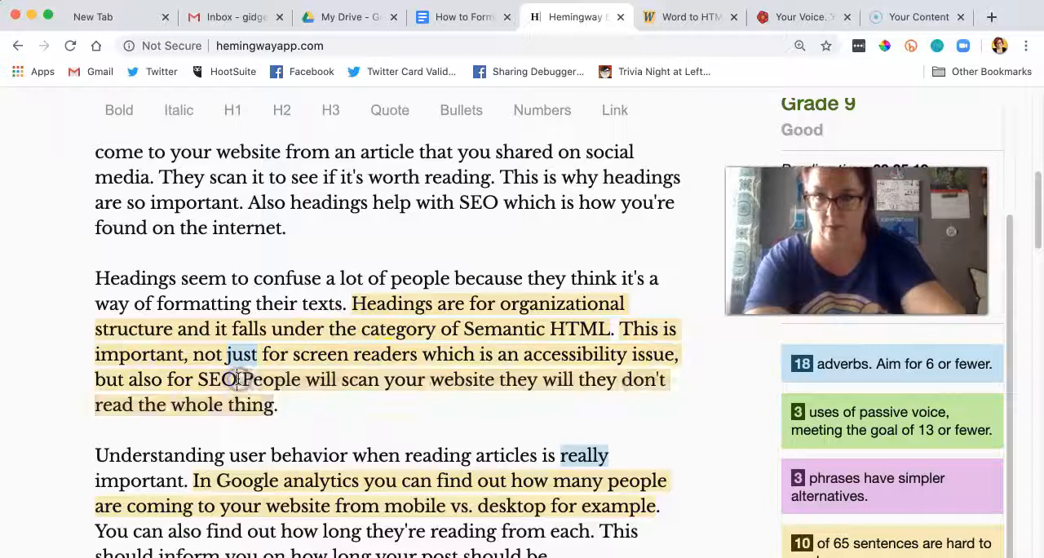
type(".")
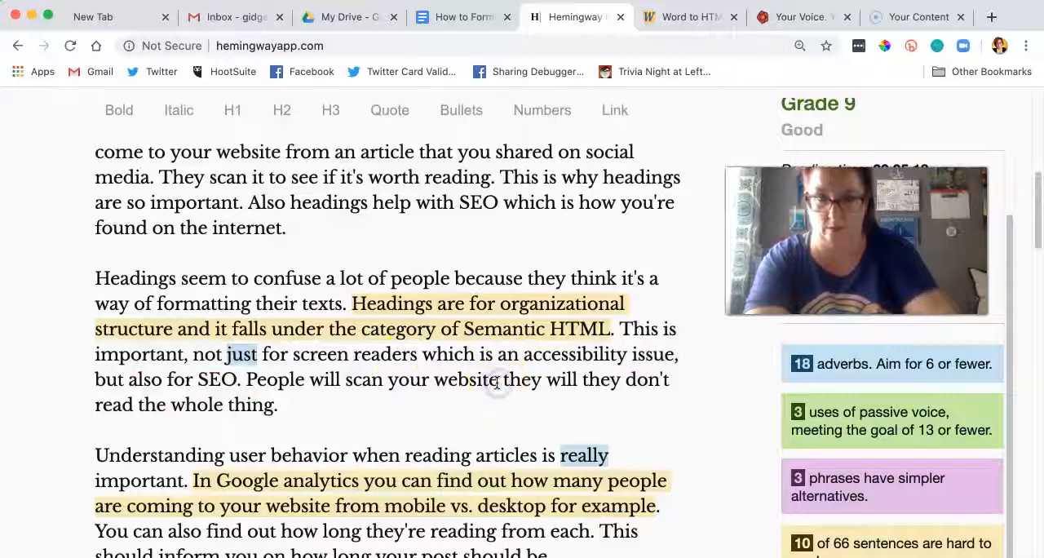
Step: Add a semicolon after "People will scan your website" and remove the extra words so it continues "they don't read the whole thing."
type(";")
left_click(587, 380)
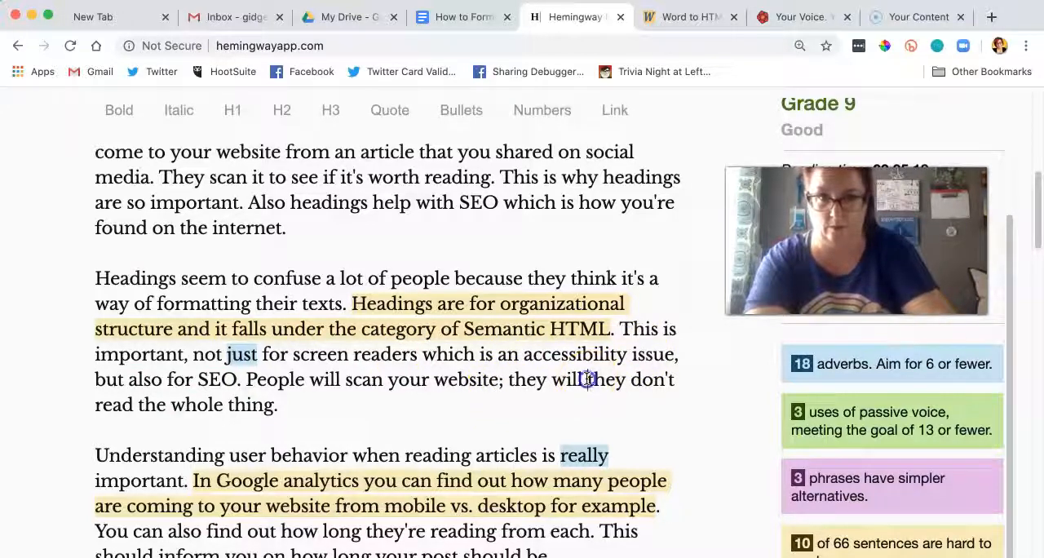
key("BackSpace")
key("BackSpace")
key("BackSpace")
key("BackSpace")
key("BackSpace")
key("BackSpace")
key("BackSpace")
key("BackSpace")
key("BackSpace")
key("BackSpace")
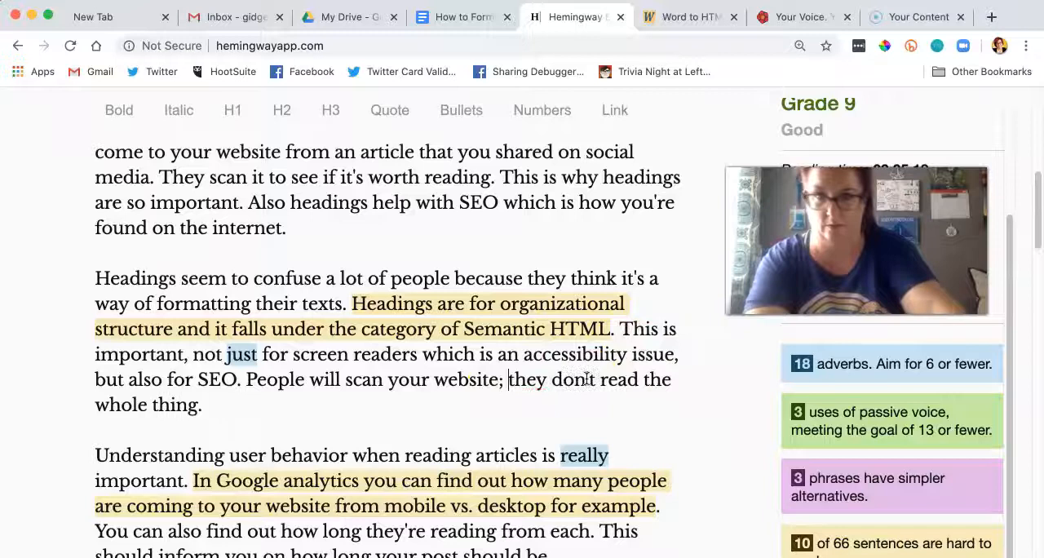
Step: Add the line "Know Your Audience" above the paragraph starting "Understanding user behavior" and format it as an H2 heading
scroll(486, 316, "down", 3)
scroll(486, 317, "down", 1)
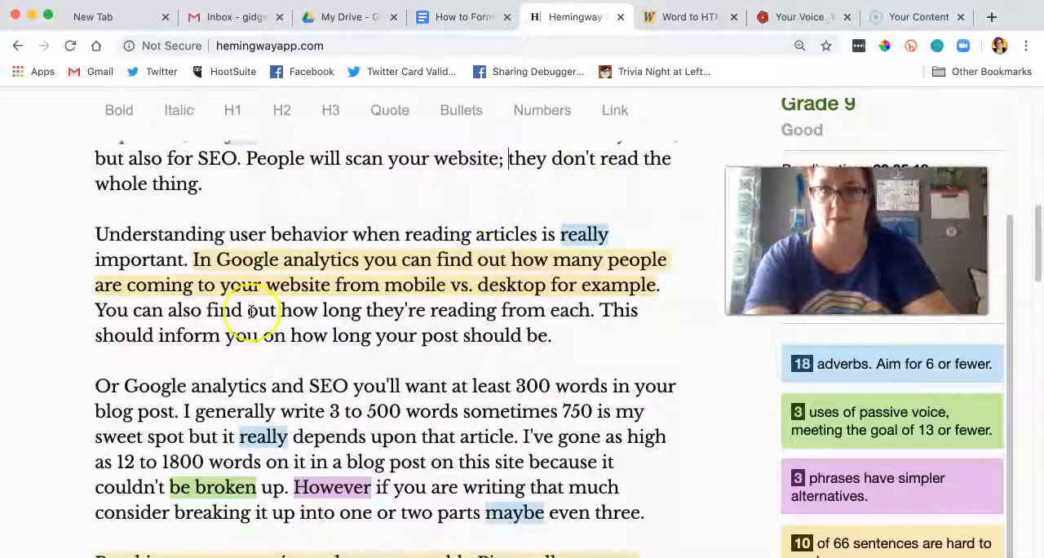
left_click(97, 234)
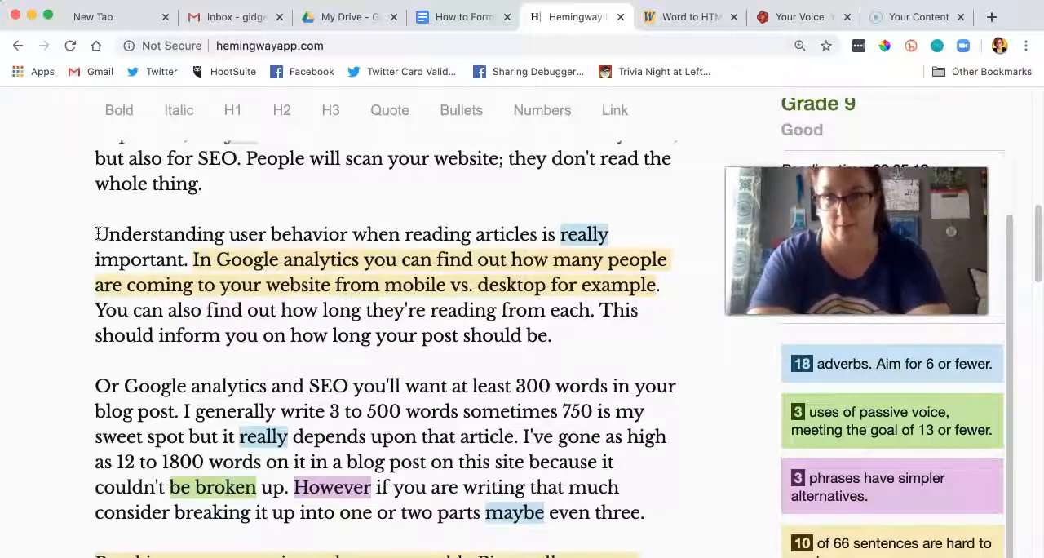
type("g")
key("BackSpace")
type("Ana")
key("BackSpace")
key("BackSpace")
key("BackSpace")
type("Know Your")
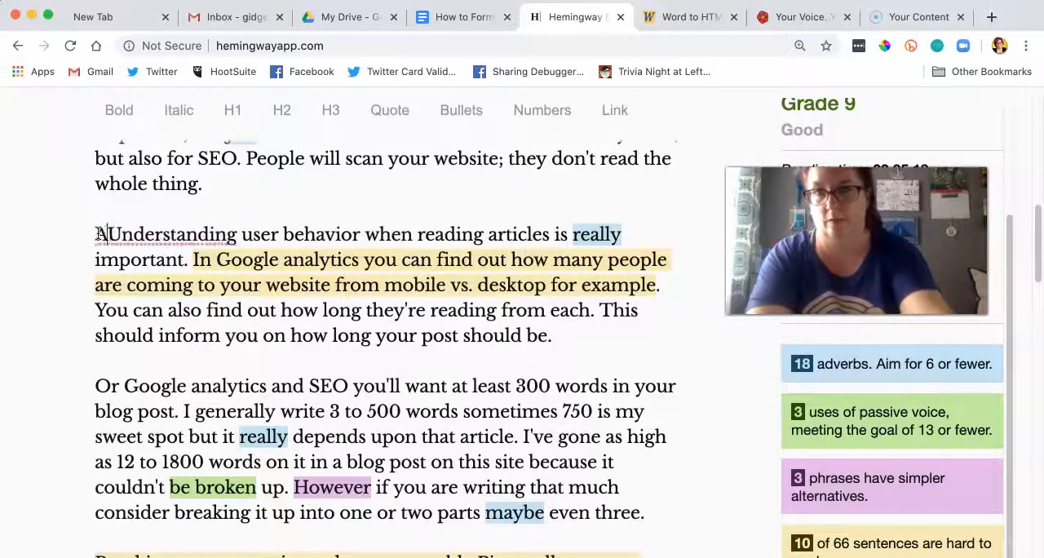
type(" AUnderstanding use")
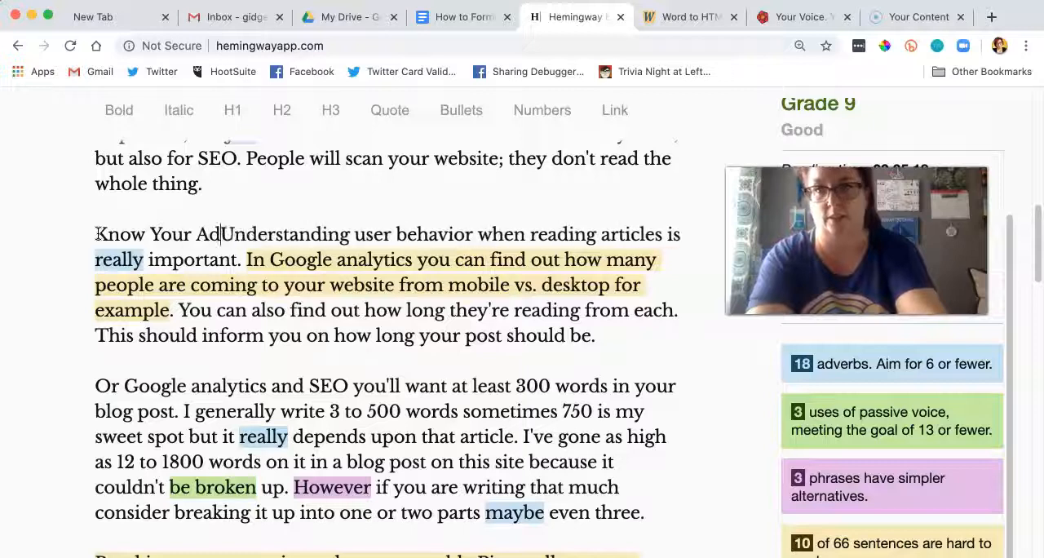
key("BackSpace")
key("BackSpace")
key("BackSpace")
type("udeicn")
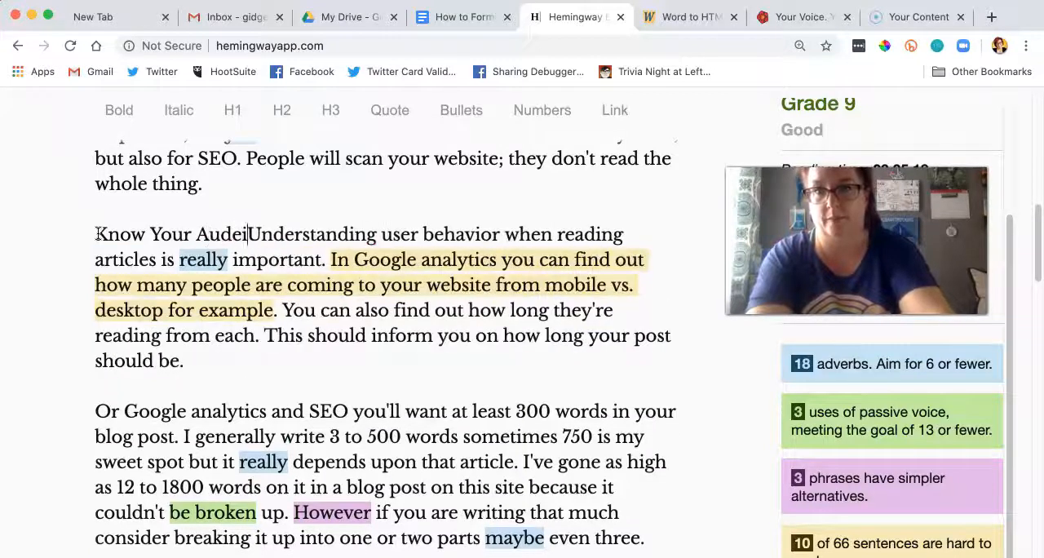
key("BackSpace")
key("BackSpace")
key("BackSpace")
key("BackSpace")
type("ience")
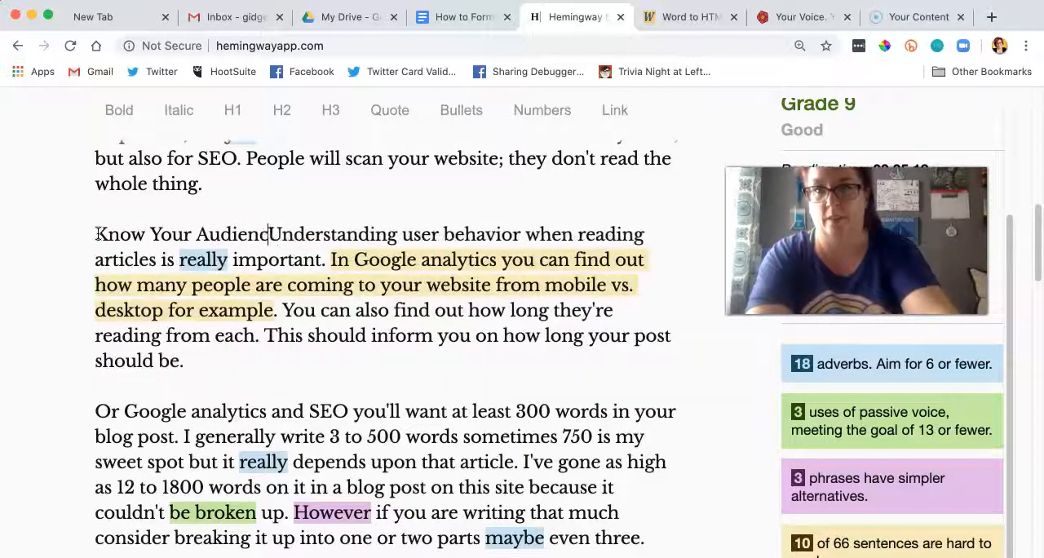
key("Return")
key("Return")
left_click_drag(282, 234, 79, 234)
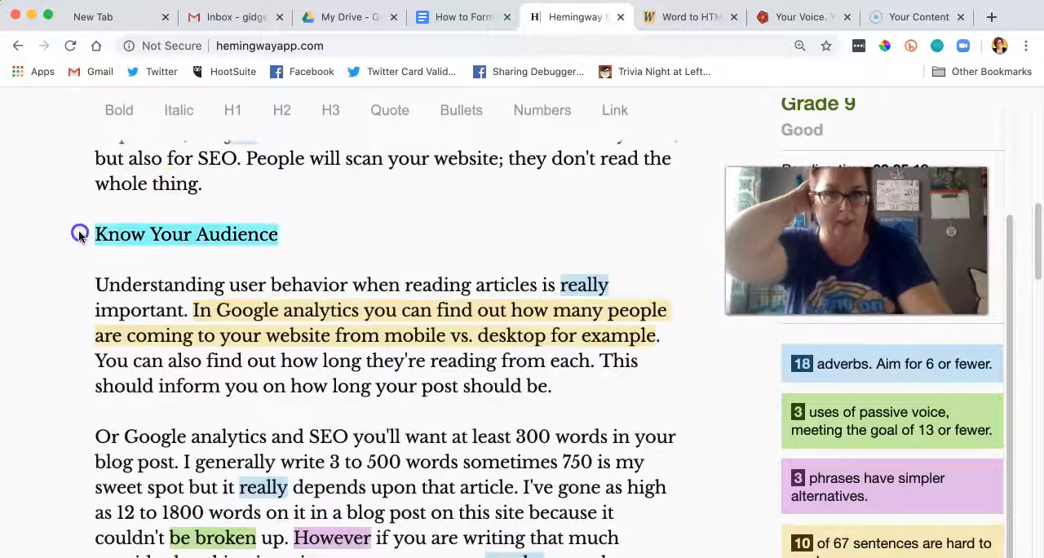
left_click(281, 111)
Step: Add a comma after "In Google analytics" and delete "for example" so the sentence ends with "desktop."
scroll(338, 224, "down", 10)
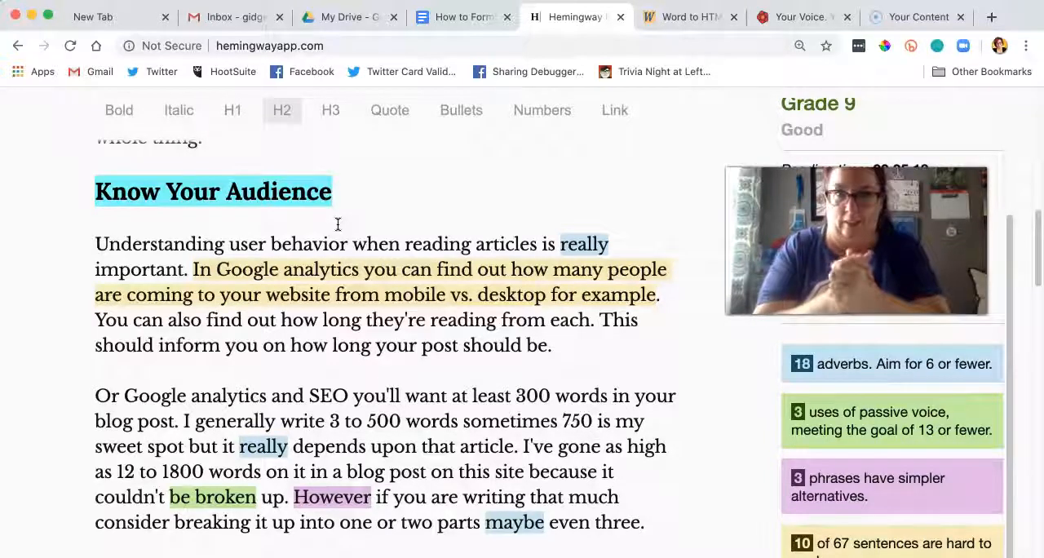
left_click(359, 273)
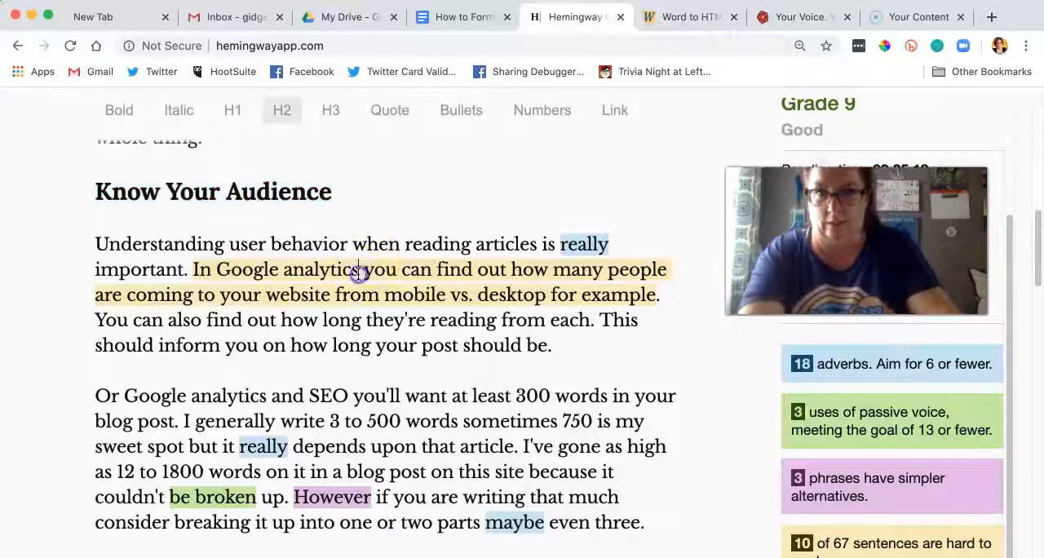
type(",")
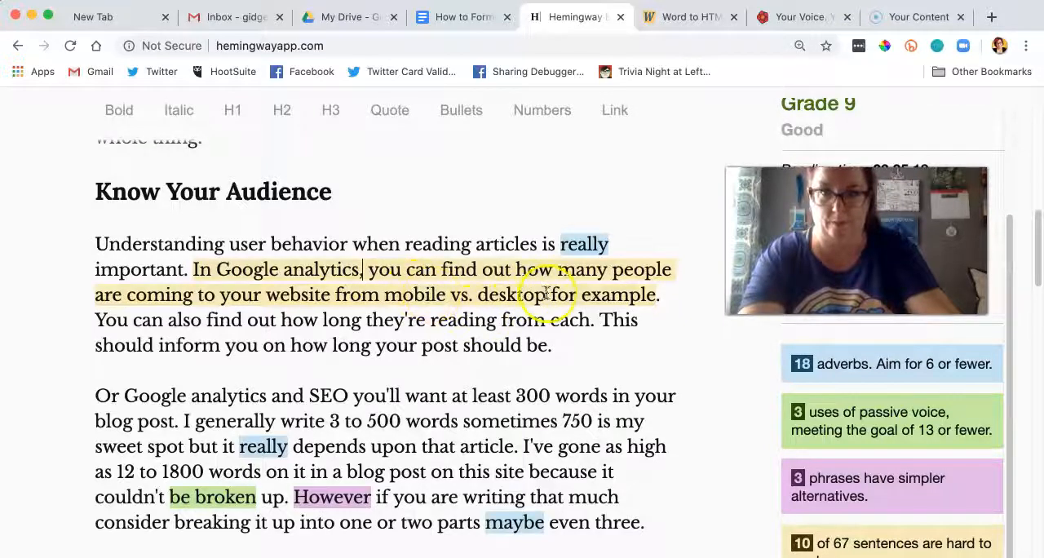
left_click(654, 294)
key("BackSpace")
key("BackSpace")
key("BackSpace")
key("BackSpace")
key("BackSpace")
key("BackSpace")
key("BackSpace")
key("BackSpace")
key("BackSpace")
key("BackSpace")
key("BackSpace")
key("BackSpace")
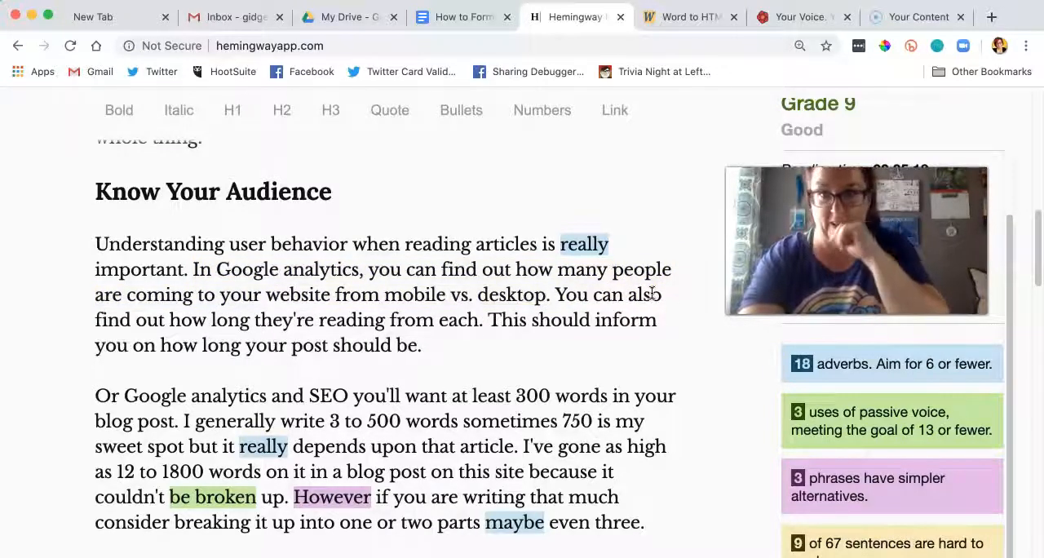
Step: Remove the space before the period after "reading from each" and change "Or Google analytics and SEO" to "For SEO," in the following paragraph
left_click(481, 321)
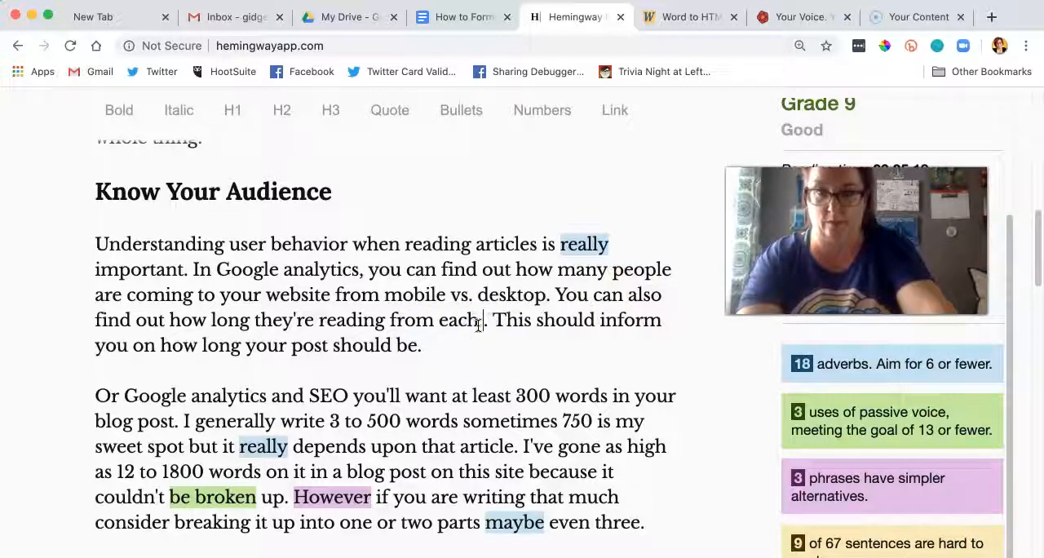
key("BackSpace")
scroll(401, 298, "down", 3)
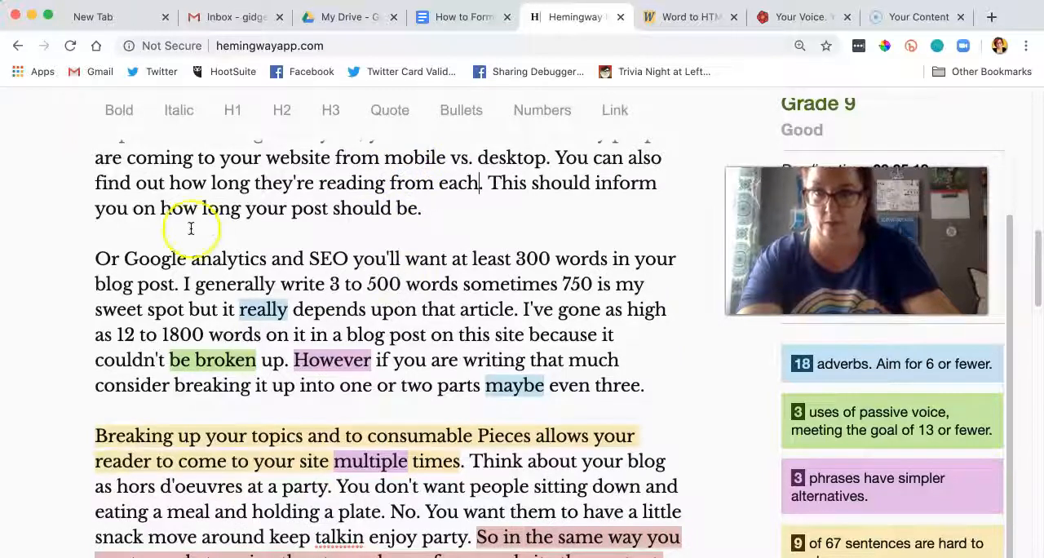
left_click(198, 256)
key("BackSpace")
type("A")
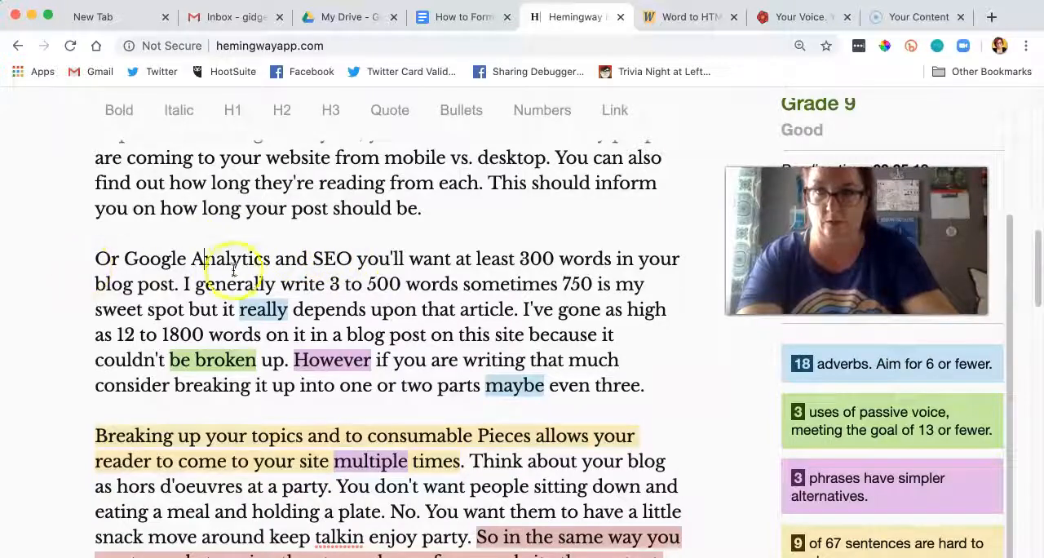
left_click_drag(309, 258, 111, 258)
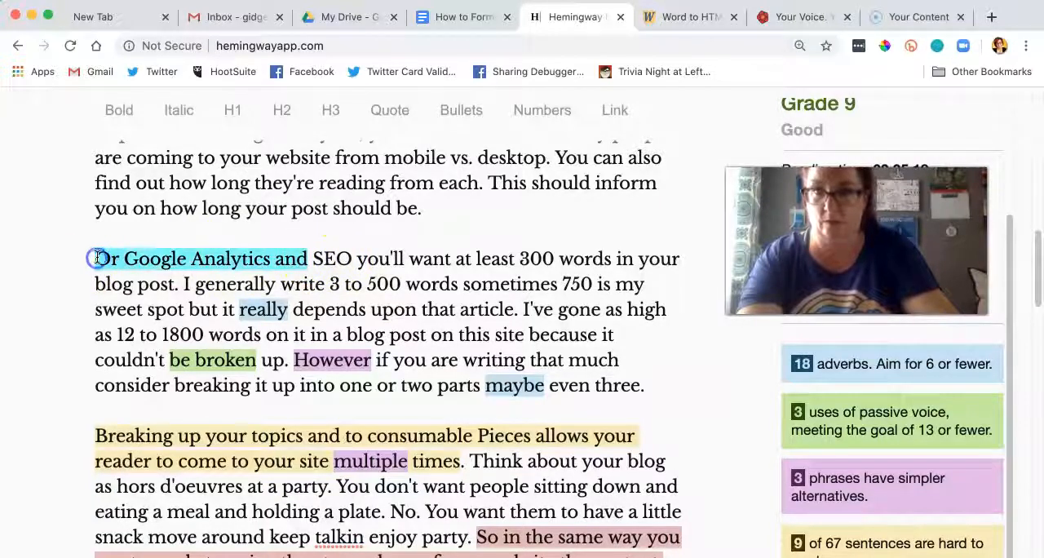
type("For")
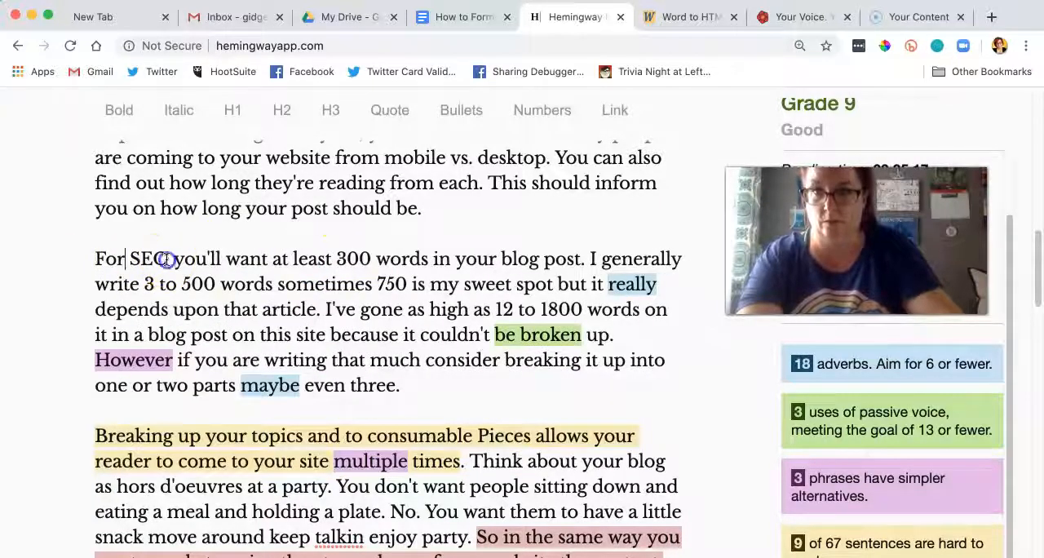
left_click(167, 259)
type(",")
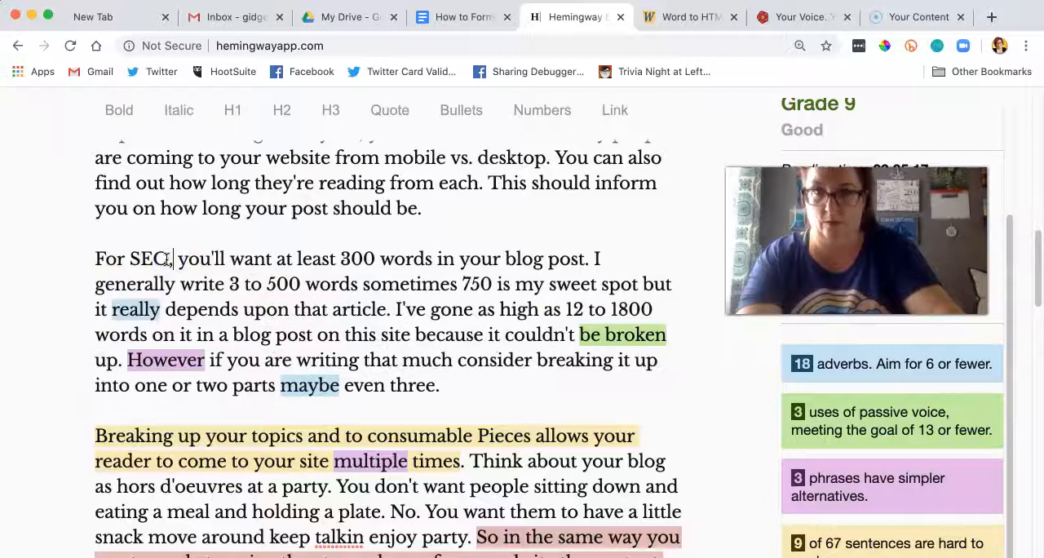
Step: Change "3 to 500 words" to "300 to 500 words" and add a semicolon before "sometimes 750."
left_click(240, 284)
type("-")
key("BackSpace")
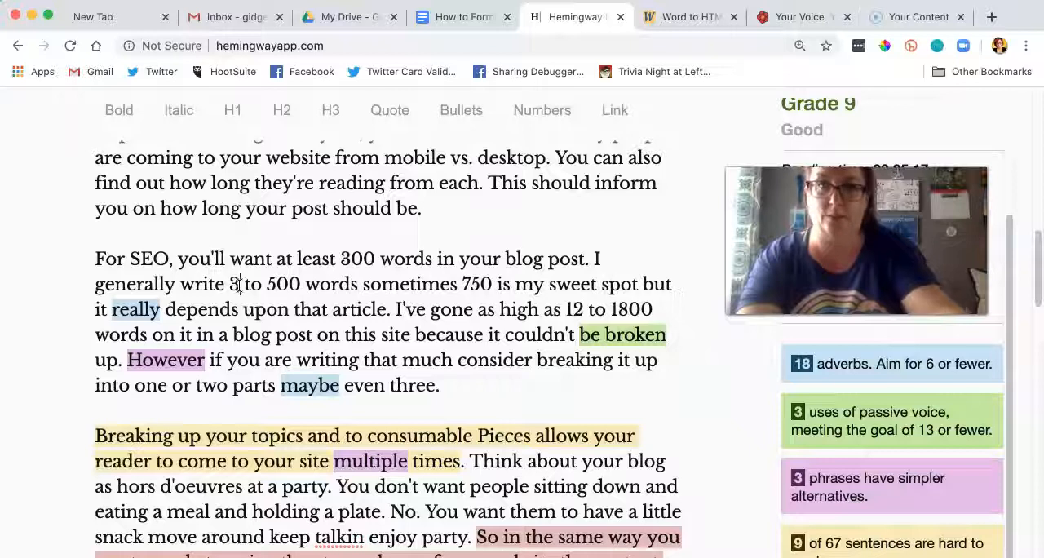
type("00")
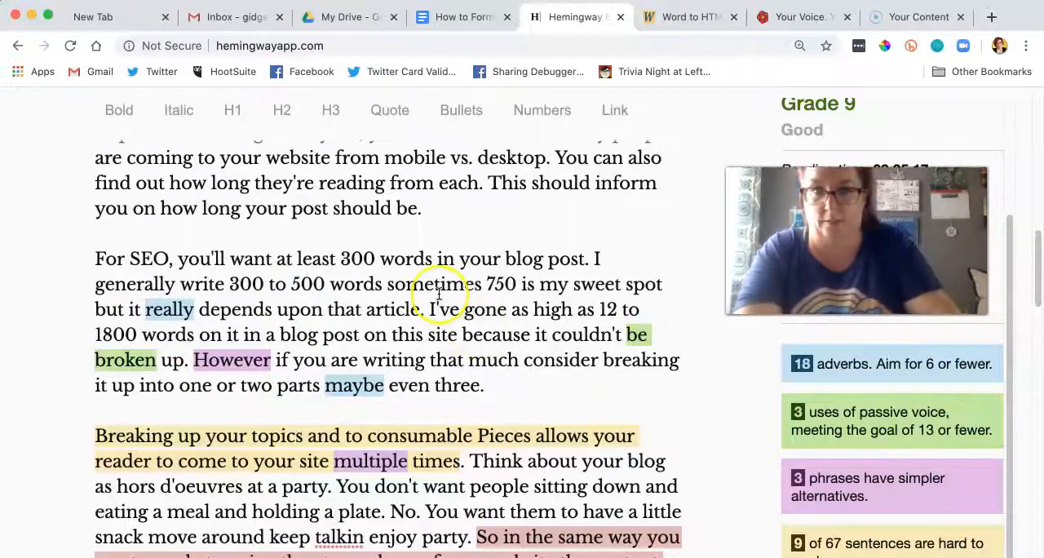
left_click(380, 284)
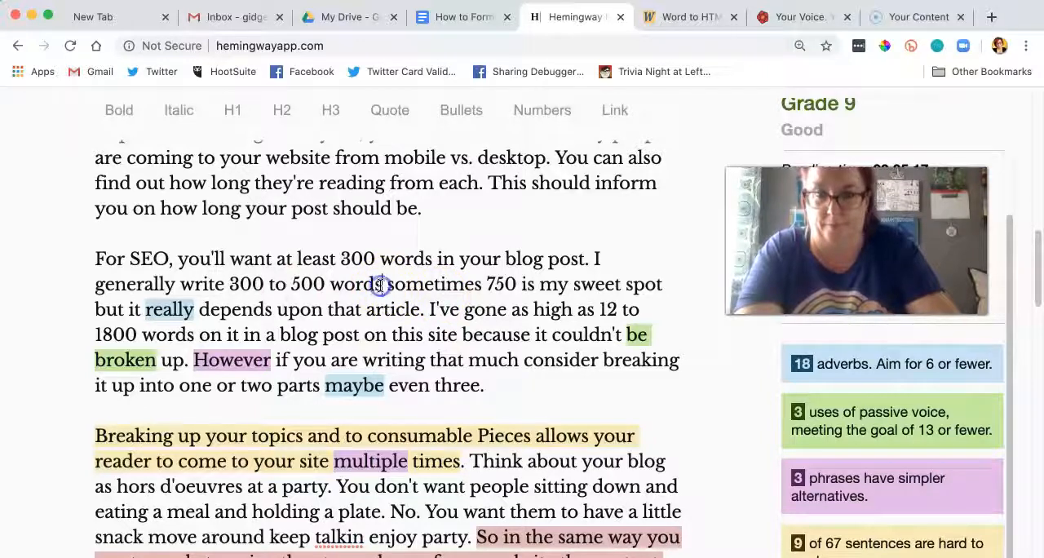
type(",")
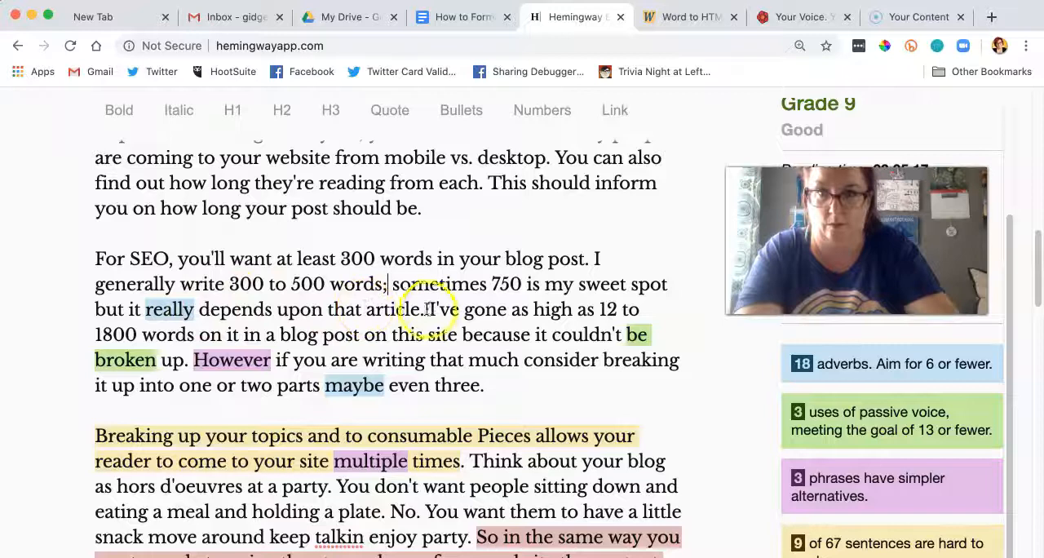
Step: Correct the word range after "I've gone as high as" to "1,200 to 1,800."
left_click(618, 310)
type("00")
left_click(609, 311)
type(",")
mouse_move(262, 368)
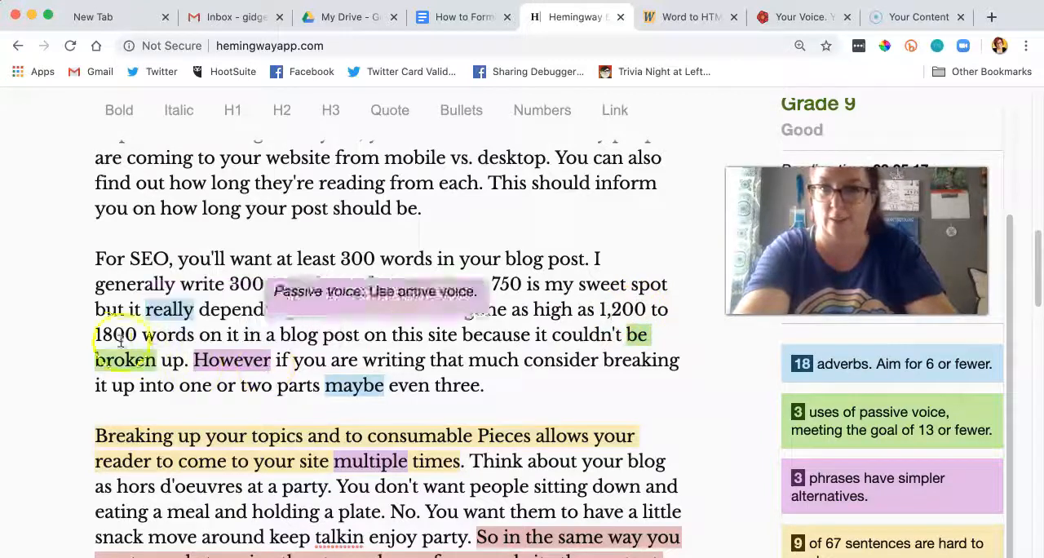
left_click(99, 335)
type(",")
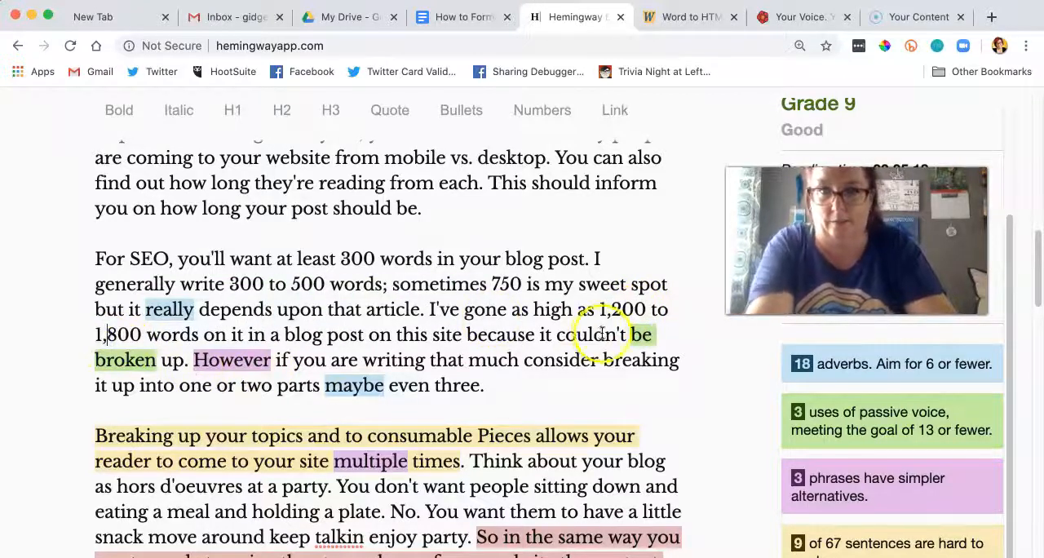
Step: Add commas after "However" and after "if you are writing that much."
mouse_move(196, 362)
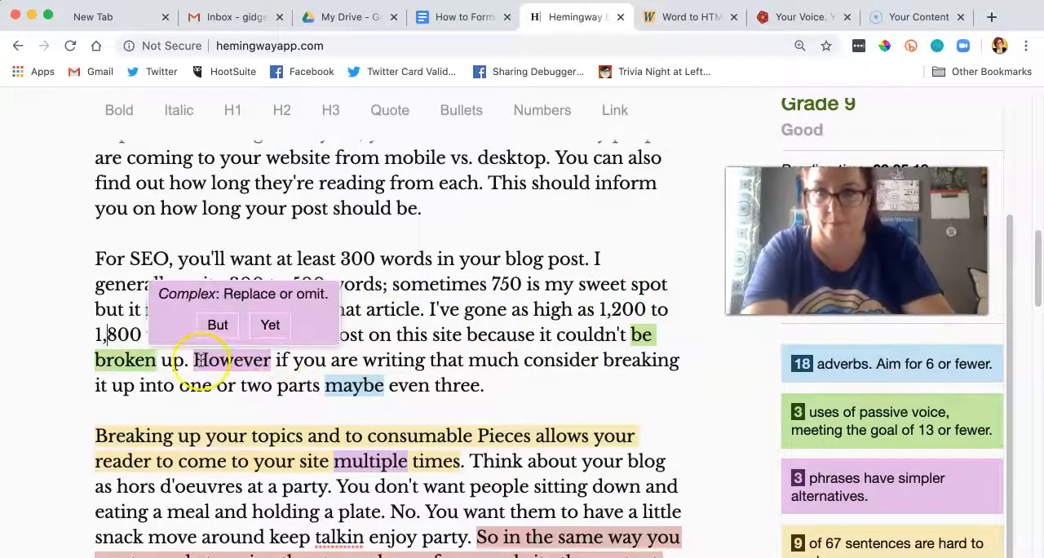
left_click(271, 362)
type(",")
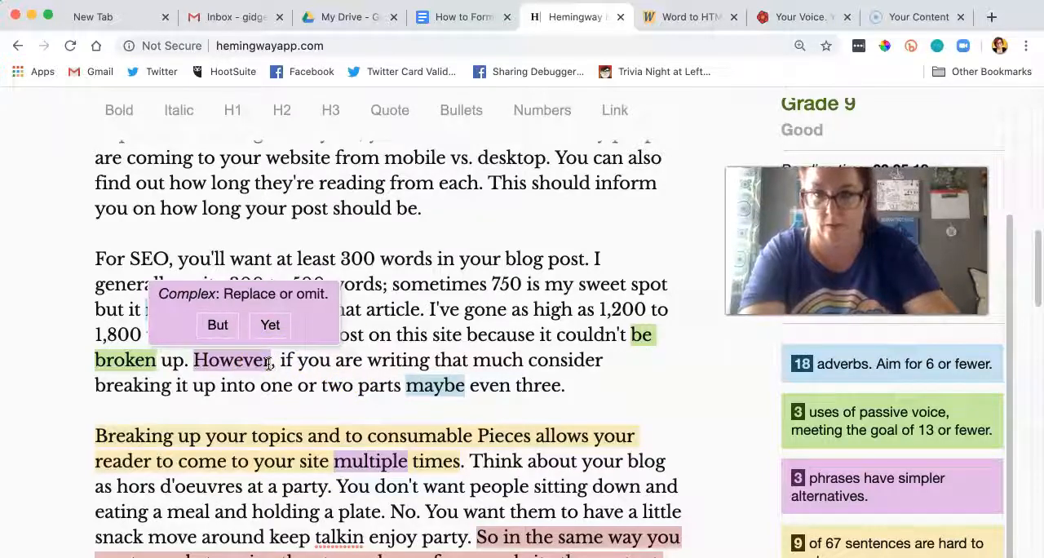
left_click(520, 361)
type(",")
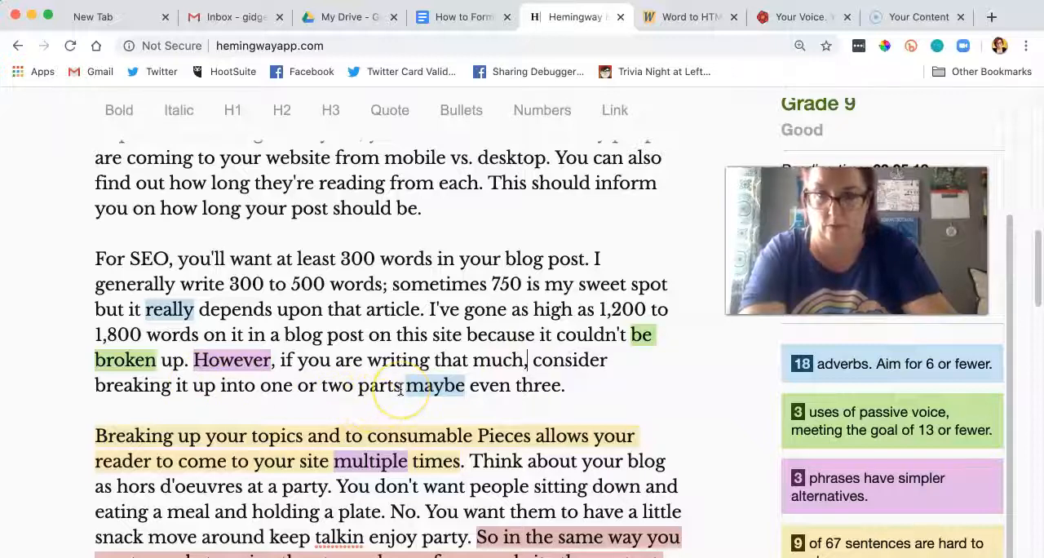
Step: Add the line "Short Content Brings People Back" above the paragraph starting "Breaking up your topics" and format it as an H2 heading
scroll(400, 389, "down", 4)
left_click(97, 276)
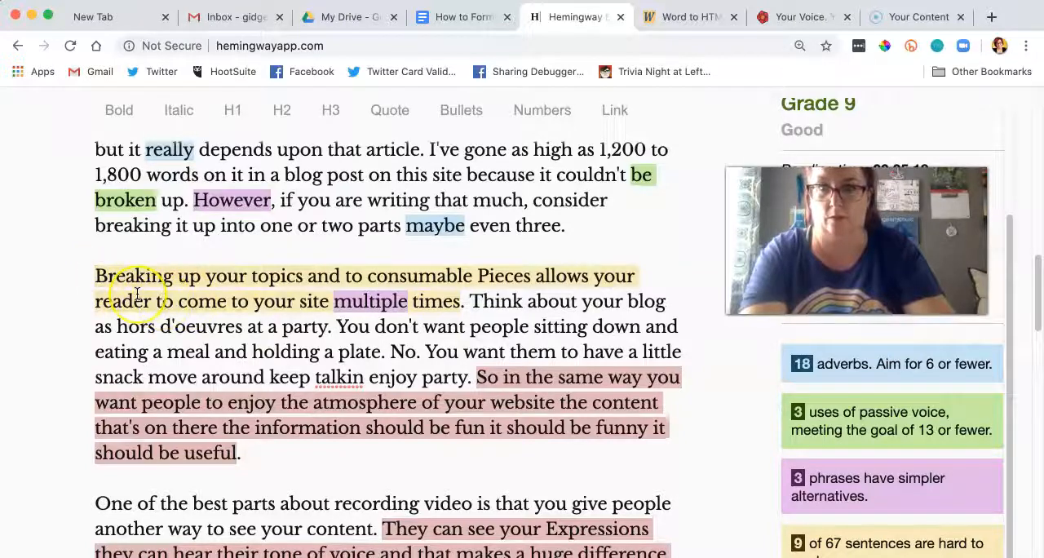
type("Short Content ")
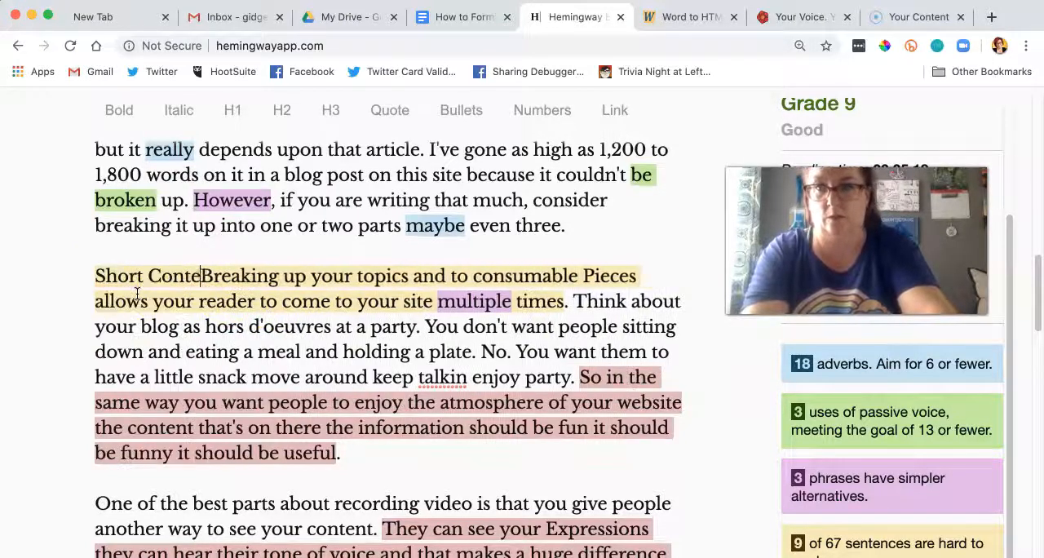
type("Brings People Ba")
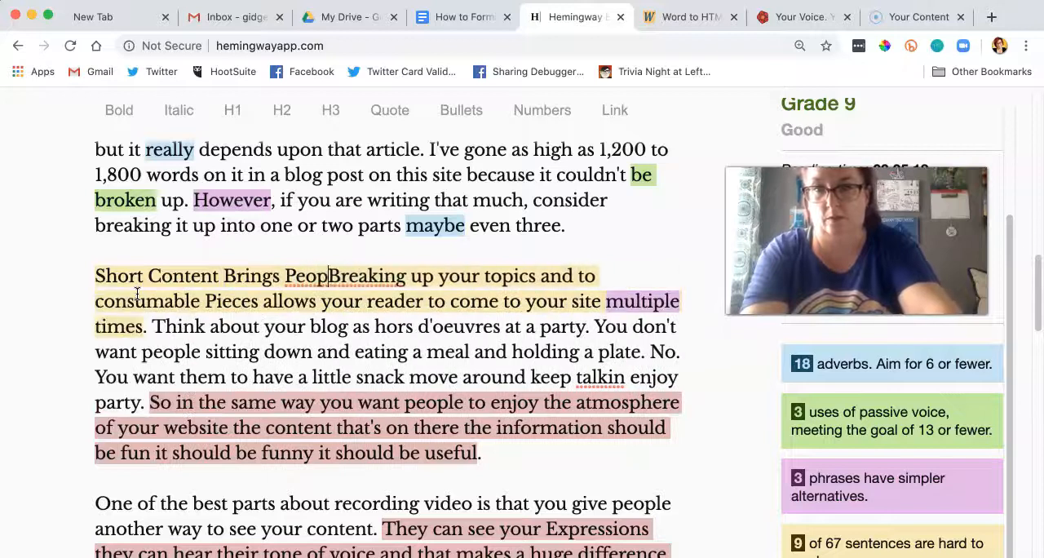
type("ck")
key("Return")
key("Return")
left_click(403, 326)
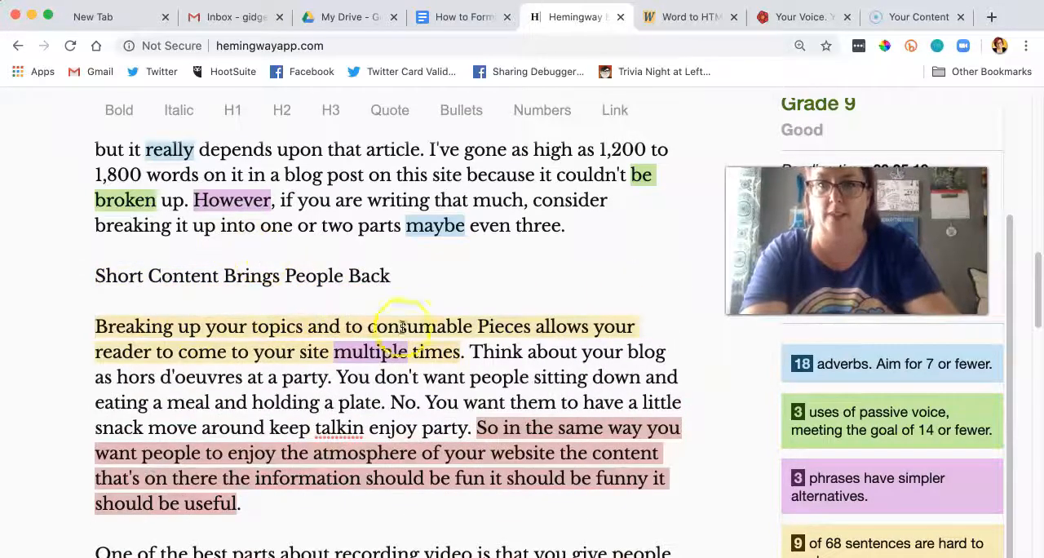
left_click_drag(412, 280, 76, 282)
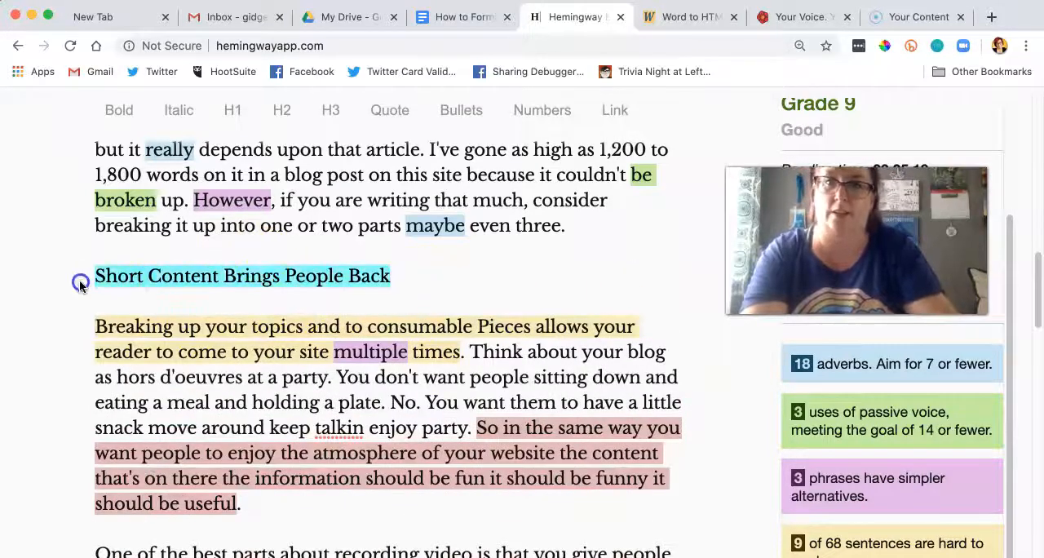
left_click(287, 114)
scroll(346, 401, "down", 5)
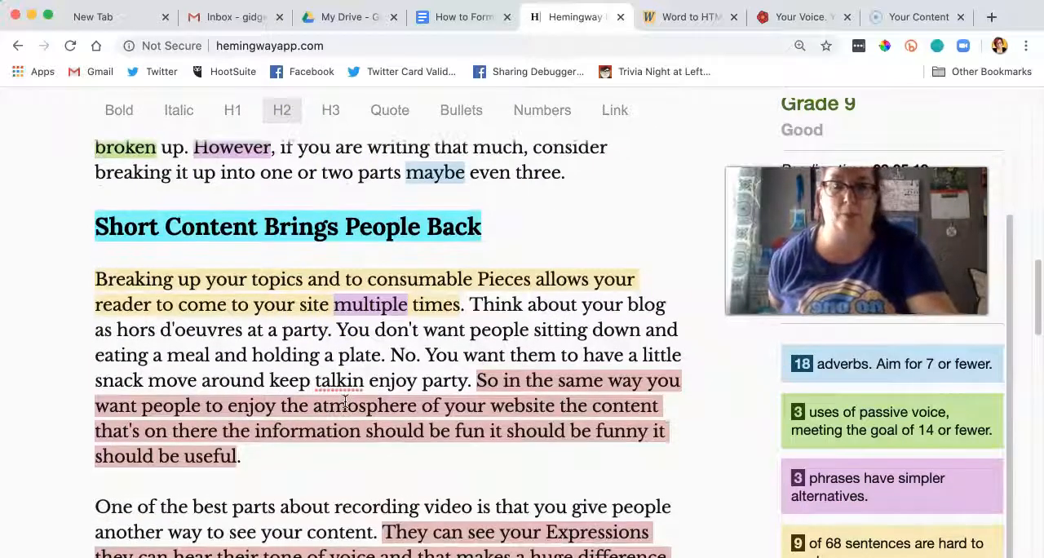
Step: Change "Pieces" to lowercase "pieces" in the sentence starting "Breaking up your topics."
scroll(346, 401, "down", 1)
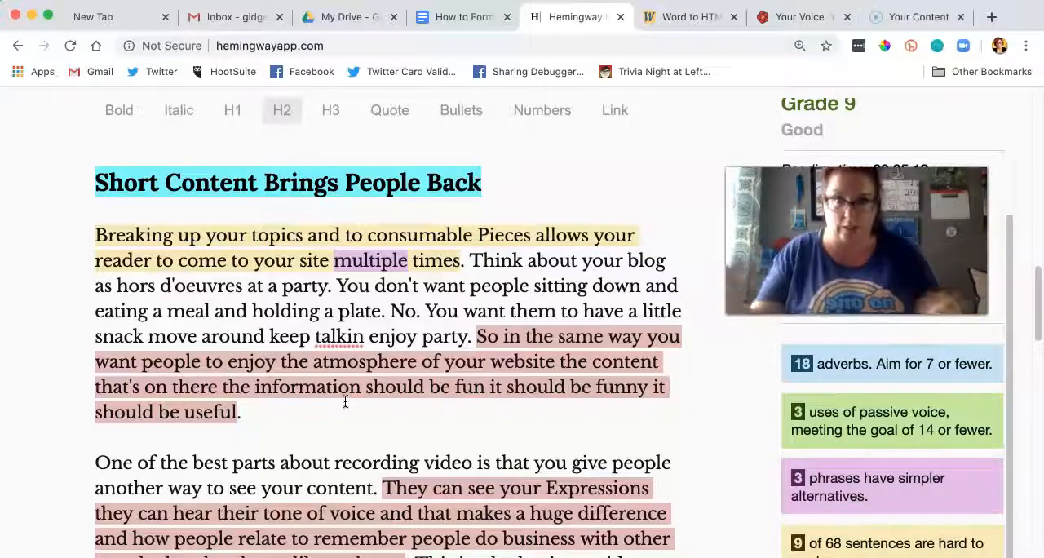
left_click(485, 235)
key("BackSpace")
type("p")
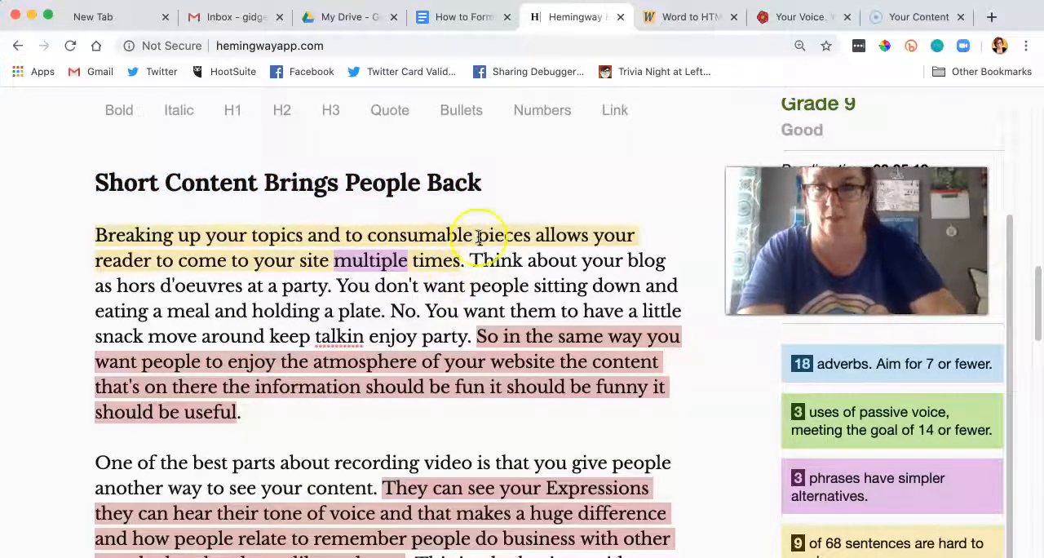
Step: Correct the snack sentence so it ends "a little snack, move around, keep talking, and enjoy the party."
mouse_move(380, 263)
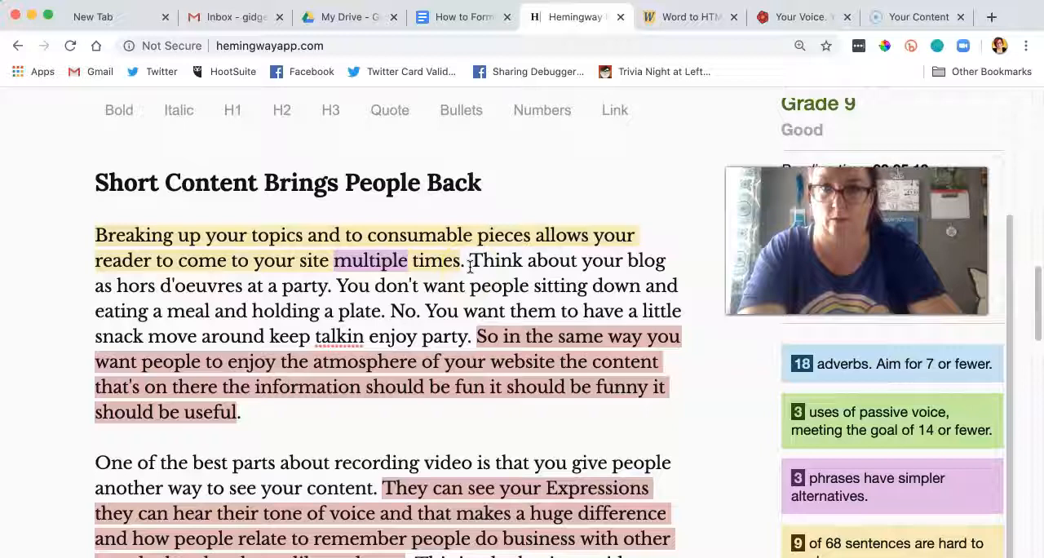
left_click(264, 337)
left_click(145, 339)
type(",")
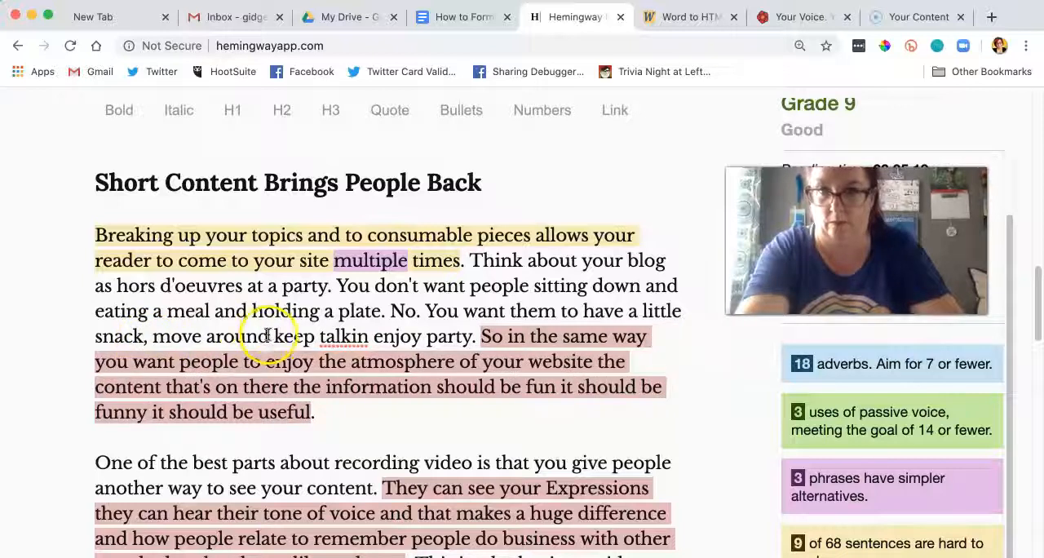
left_click(266, 337)
type(",")
left_click(372, 338)
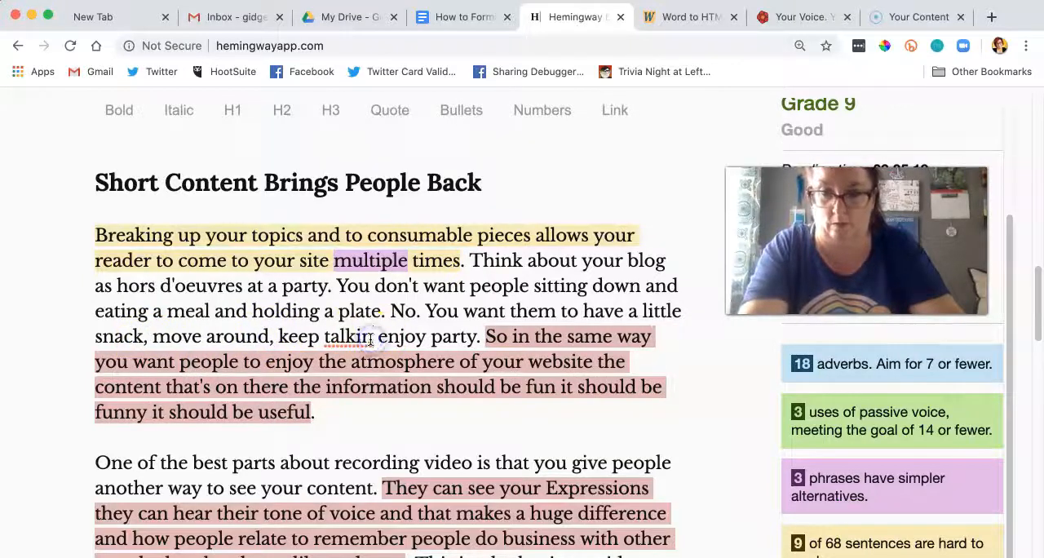
type("g, and")
key("BackSpace")
left_click(485, 336)
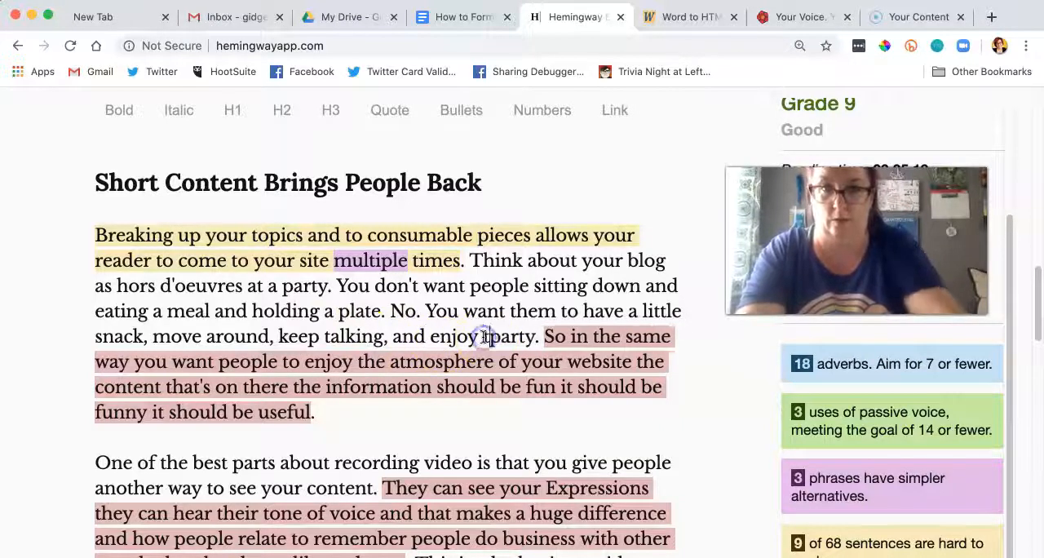
type("the")
Step: Add a comma after "So in the same way," end that sentence at "website" and start the next with "This means."
left_click(179, 365)
type(",")
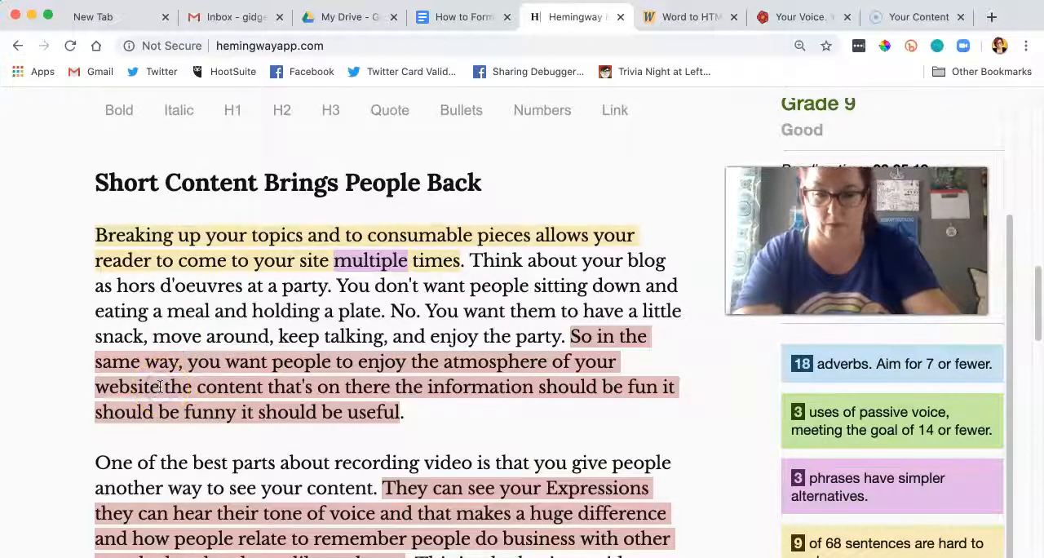
left_click(161, 387)
type(". This means")
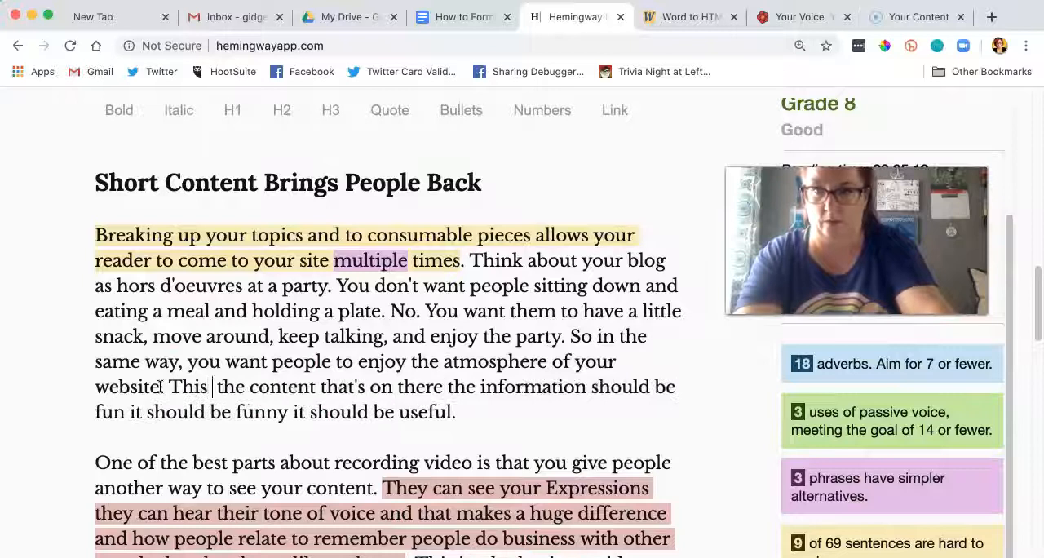
Step: Delete "the information" and add semicolons so the sentence ends "on there should be fun; it should be funny; it should be useful."
left_click(500, 387)
type(",")
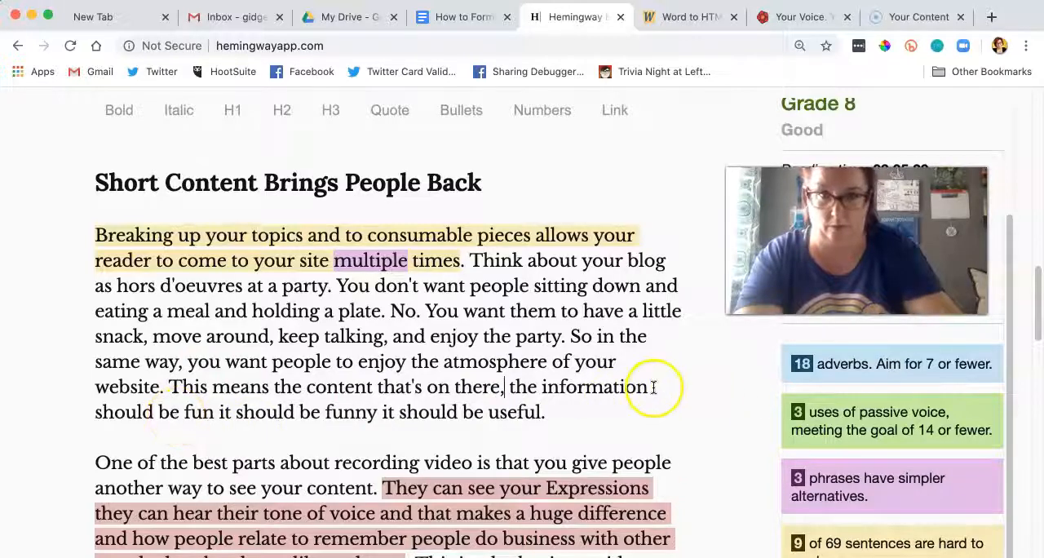
left_click_drag(651, 386, 535, 389)
key("BackSpace")
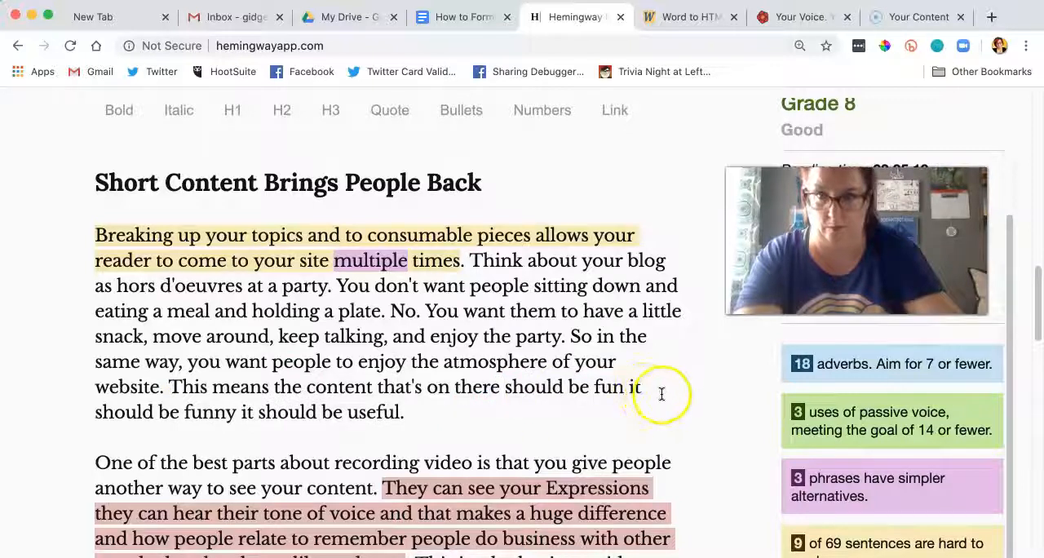
left_click(622, 389)
type(";")
left_click(235, 413)
type(";")
Step: Insert the line "Embed Videos In Your Blog Posts" above the paragraph starting "One of the best parts about recording video."
scroll(239, 375, "down", 5)
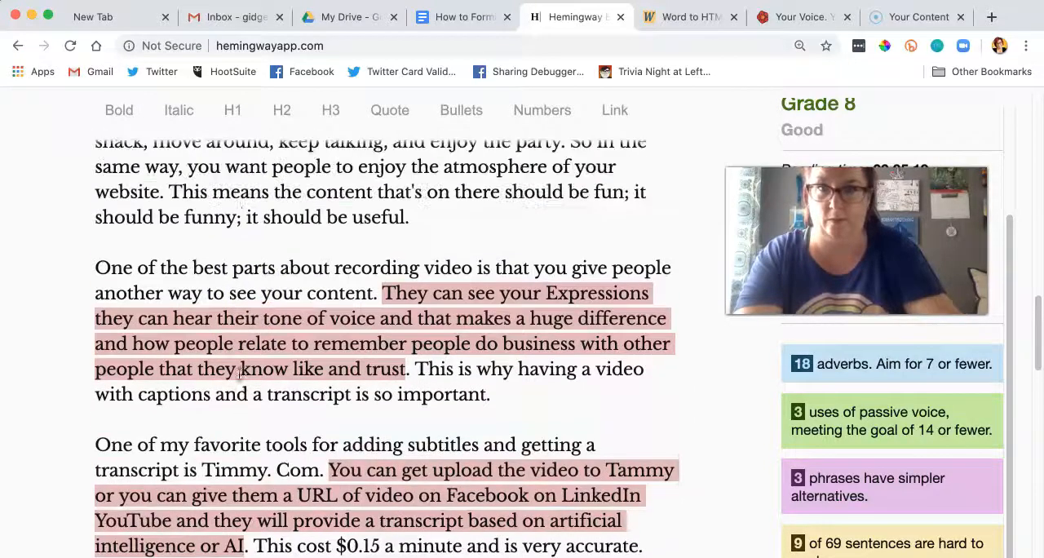
left_click(92, 270)
scroll(291, 294, "down", 8)
scroll(290, 294, "up", 1)
scroll(291, 295, "down", 10)
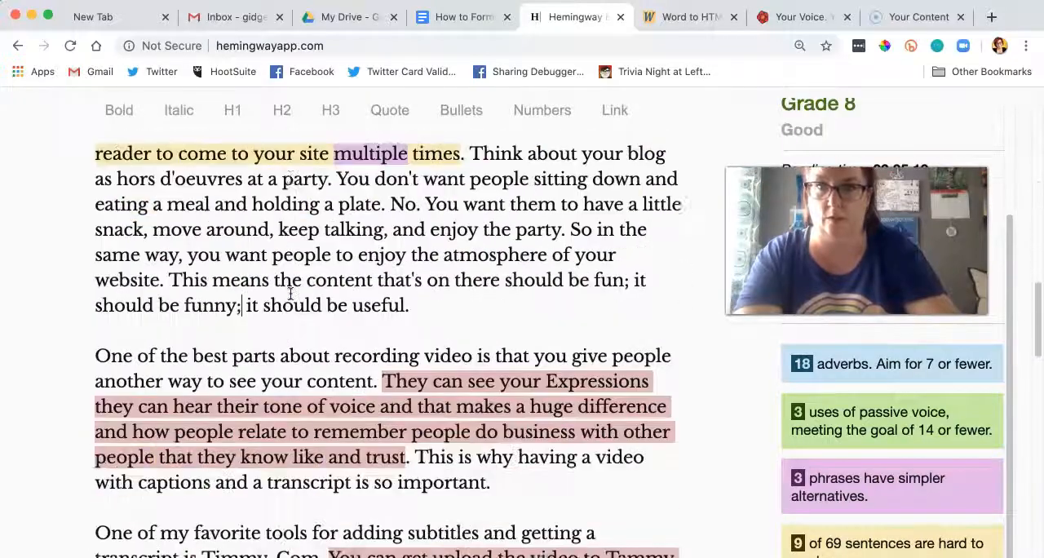
scroll(290, 294, "down", 2)
left_click(95, 280)
left_click_drag(373, 281, 247, 281)
left_click_drag(473, 280, 333, 280)
left_click(98, 280)
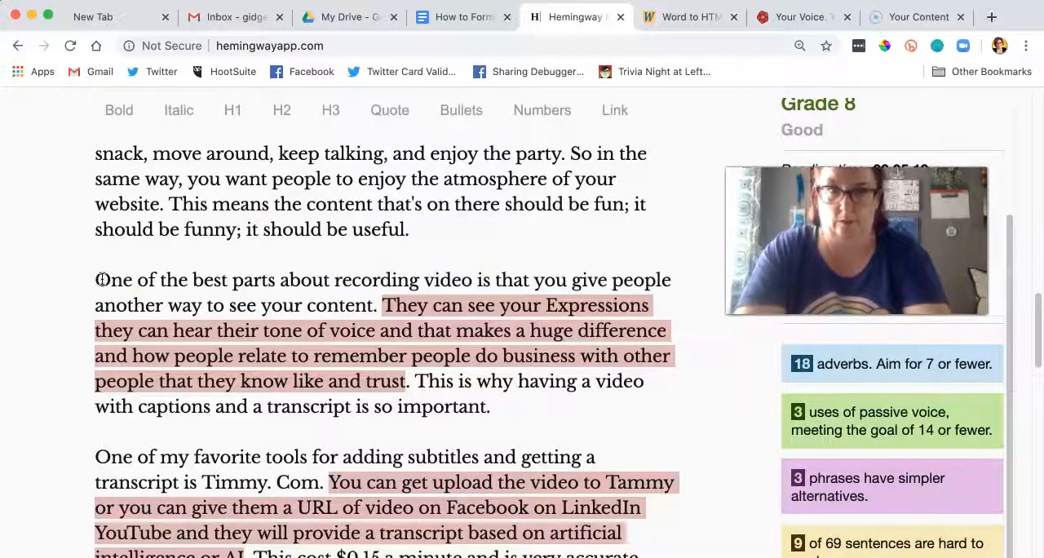
type("mbed Videos ")
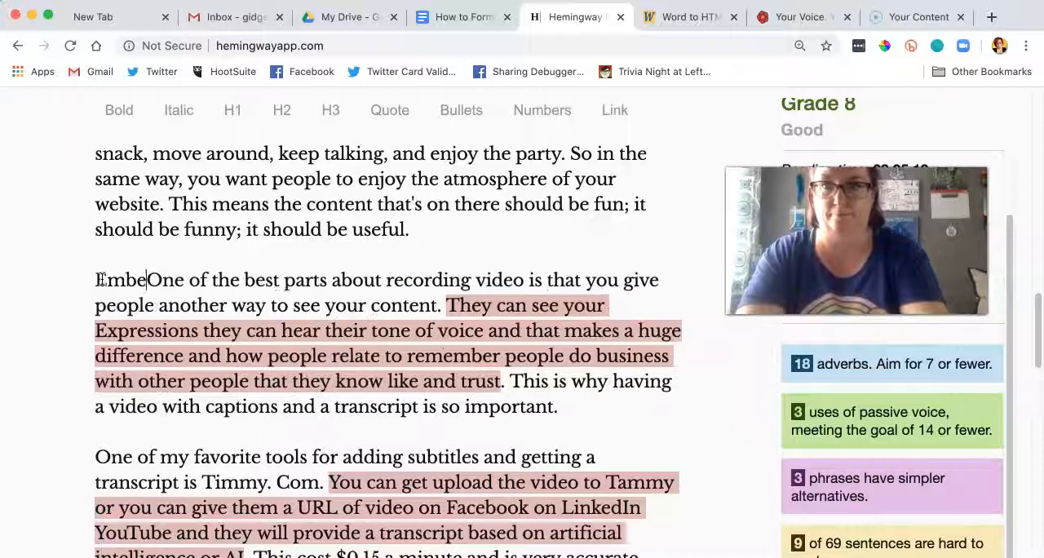
type("In Your Blog Pos")
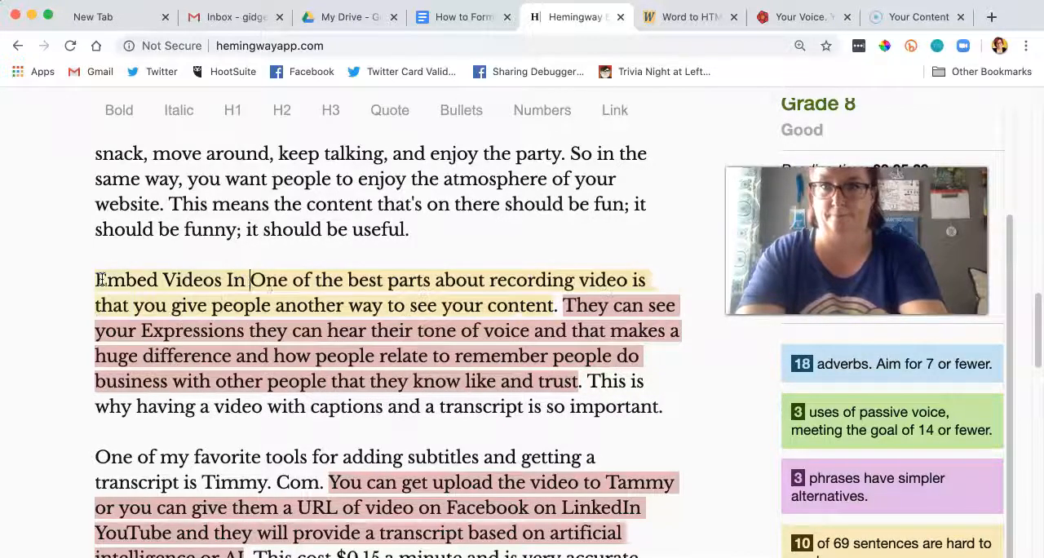
type("ts")
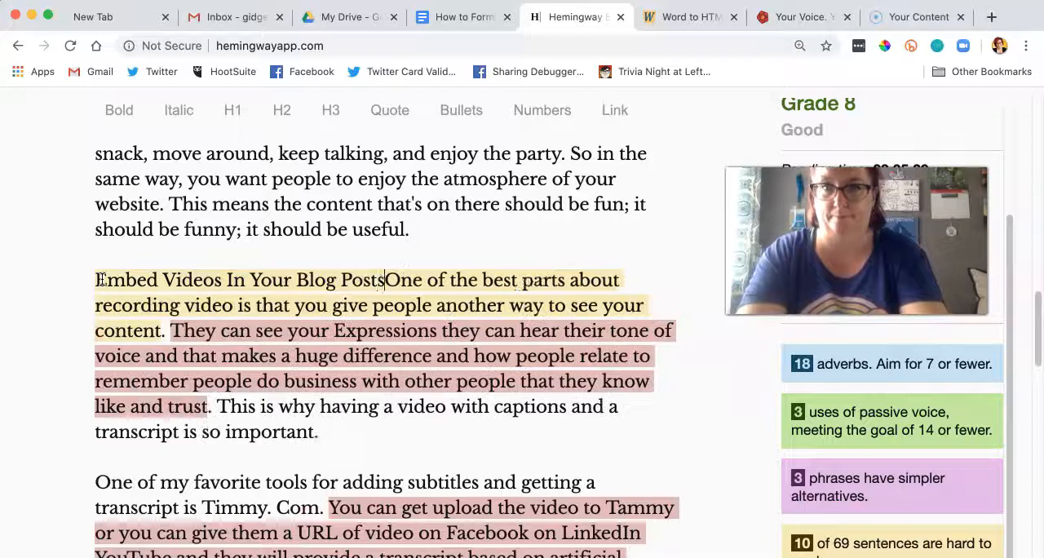
key("Return")
key("Return")
Step: Format the line "Embed Videos In Your Blog Posts" as an H2 heading
left_click_drag(397, 285, 70, 287)
left_click(282, 112)
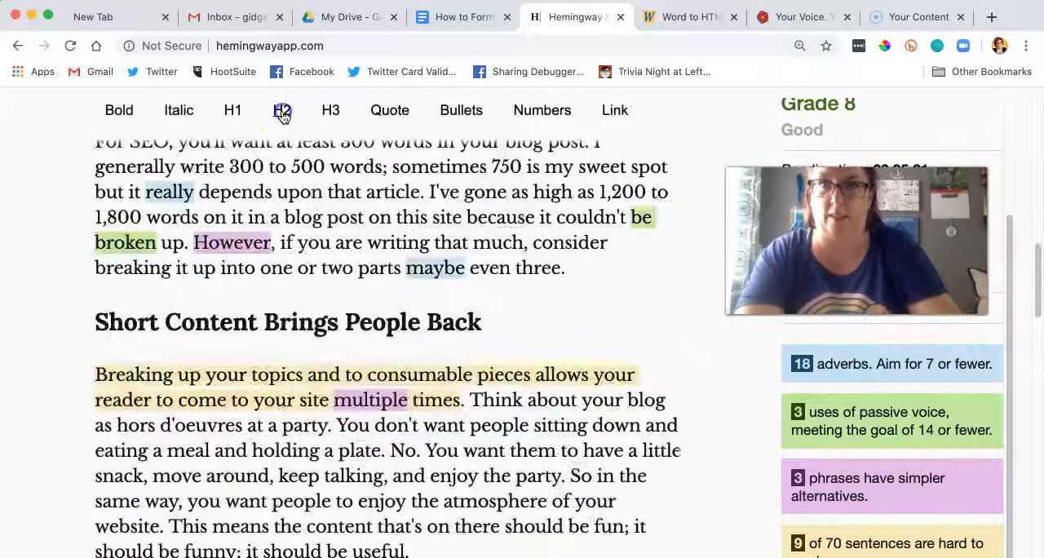
scroll(338, 240, "up", 10)
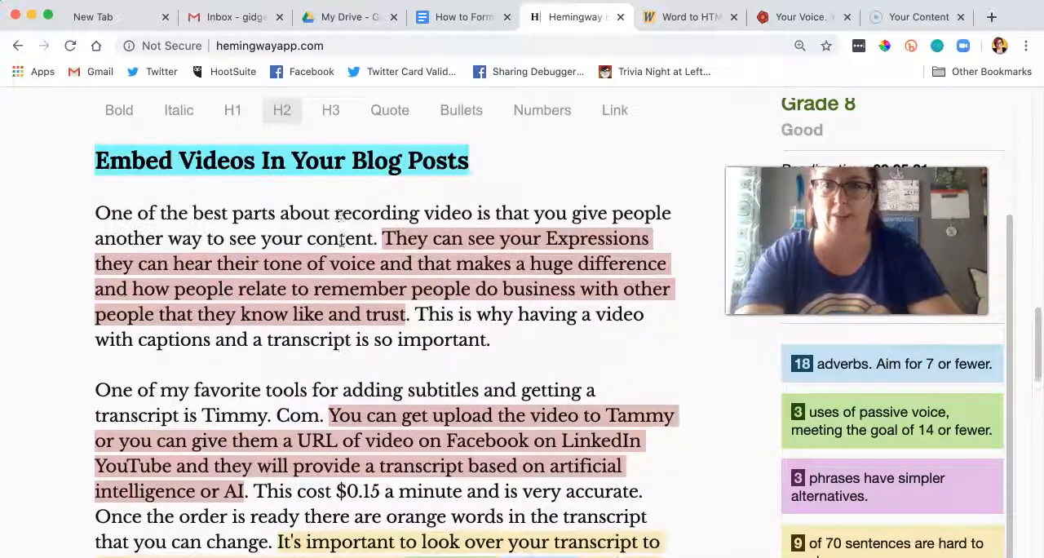
scroll(341, 239, "up", 2)
left_click(341, 263)
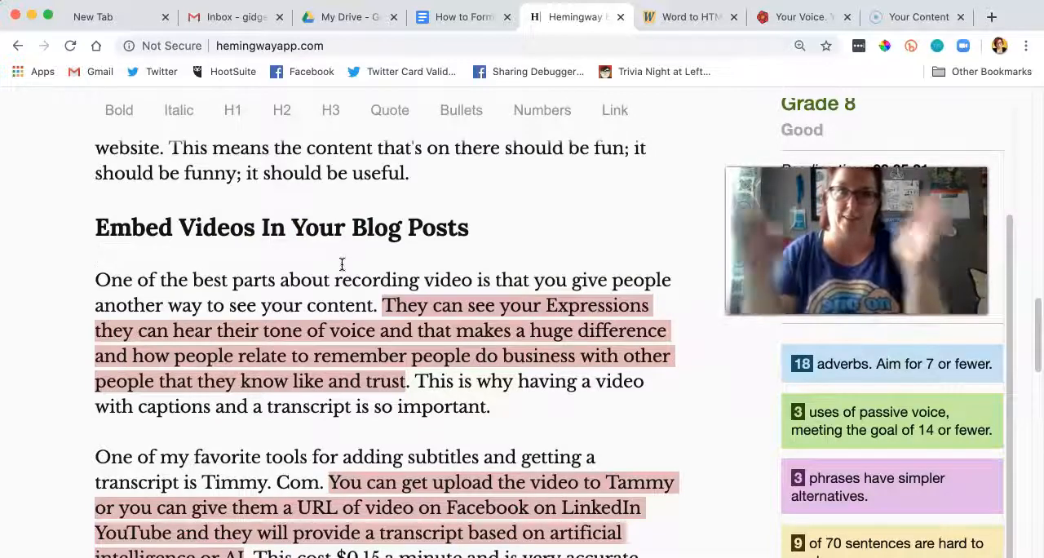
Step: Copy the entire post and paste it over the old text in the "How to Format a Blog Post" Google Doc
key("super+a")
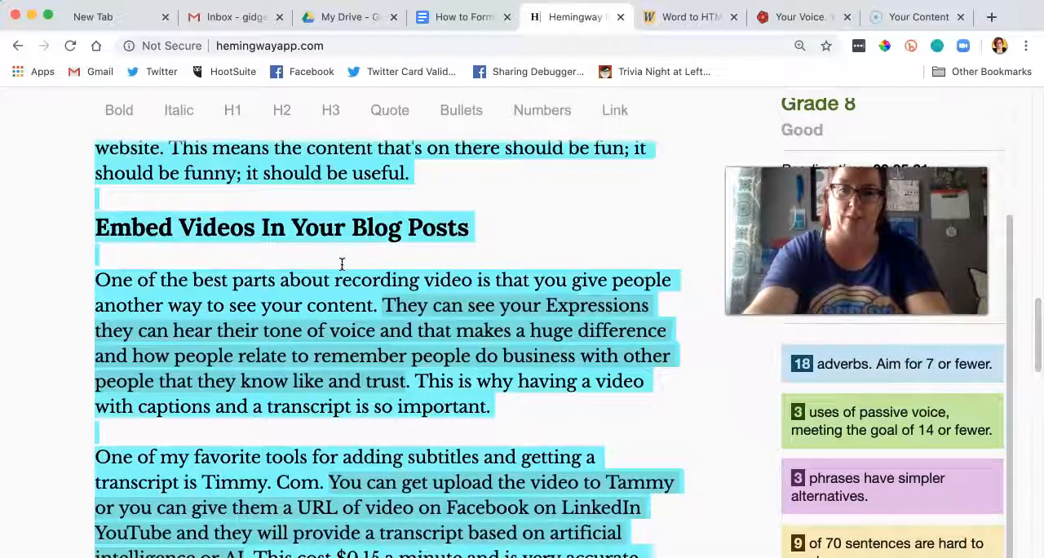
left_click(460, 18)
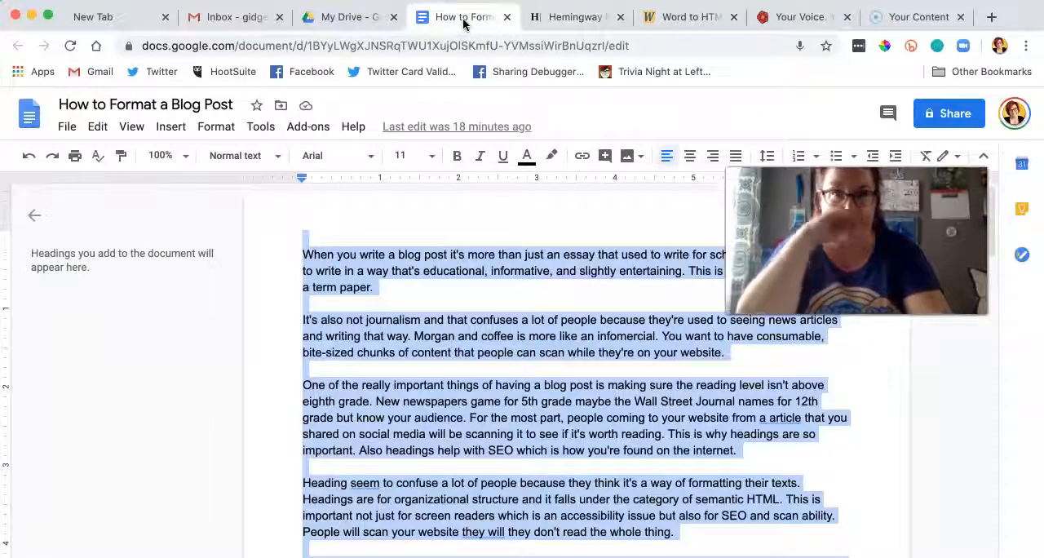
key("super+v")
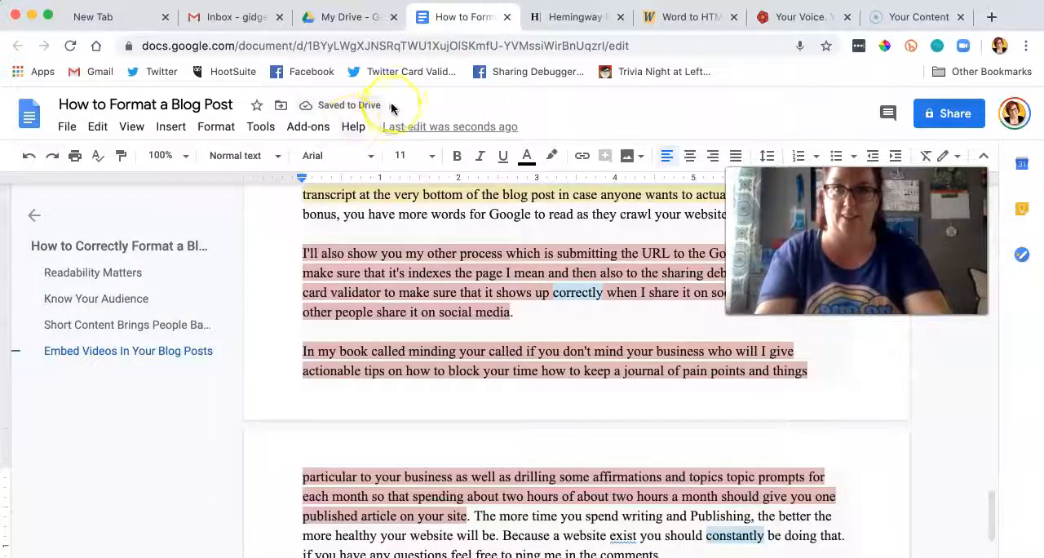
Step: Switch back to Hemingway Editor, remove the blank space above the title "How to Correctly Format a Blog Post" and reapply H1 to it
left_click(574, 18)
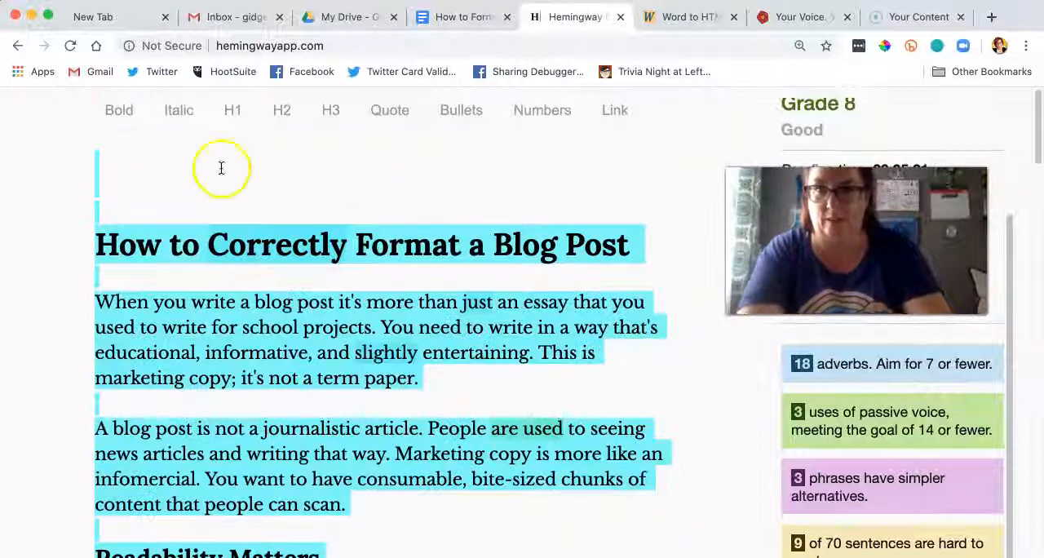
left_click(139, 192)
scroll(112, 209, "down", 1)
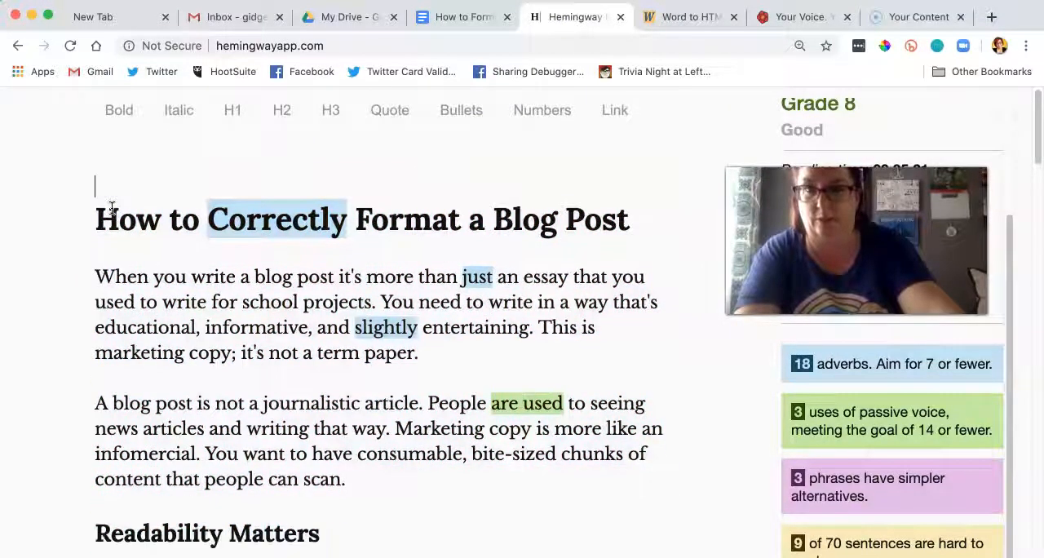
key("Delete")
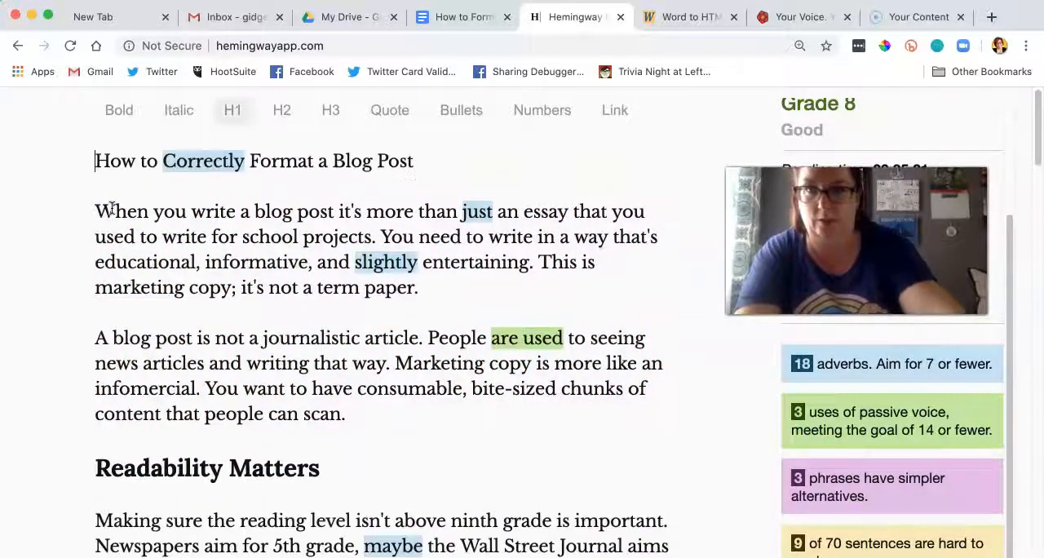
left_click_drag(414, 161, 59, 160)
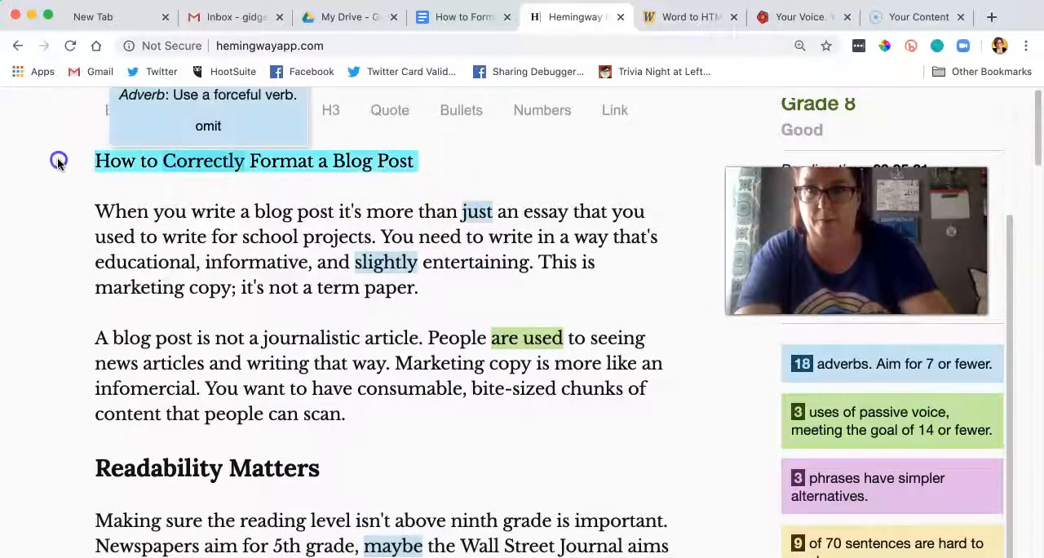
left_click(230, 110)
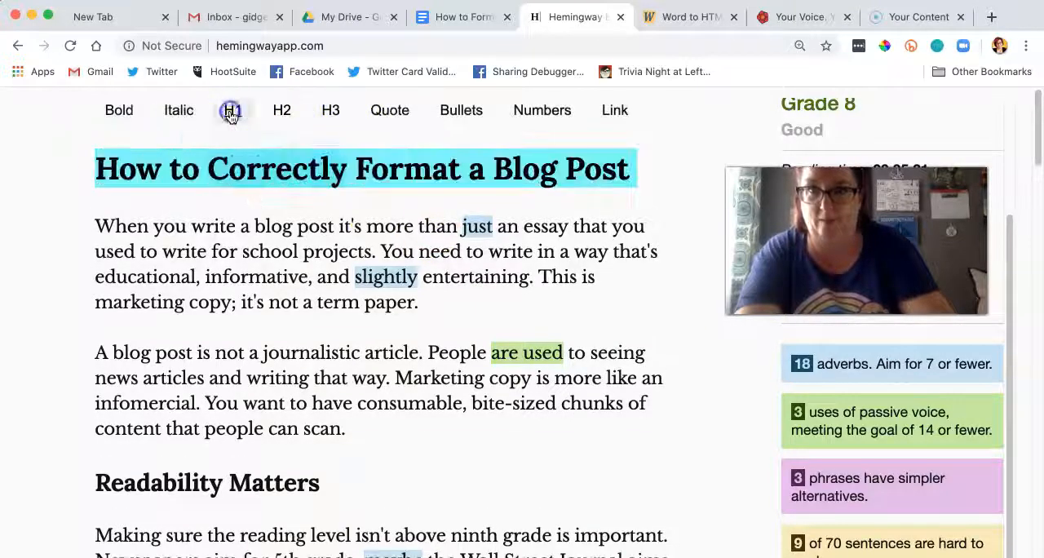
Step: Start a new paragraph at "So in the same way" in the "Short Content Brings People Back" section
scroll(253, 212, "down", 2)
scroll(253, 212, "down", 20)
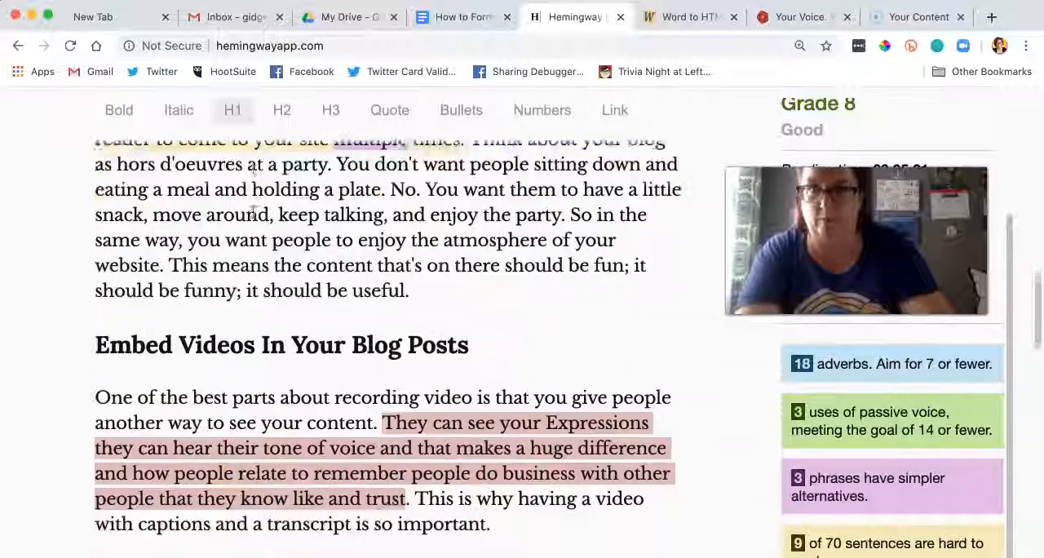
scroll(253, 212, "down", 1)
scroll(253, 212, "up", 15)
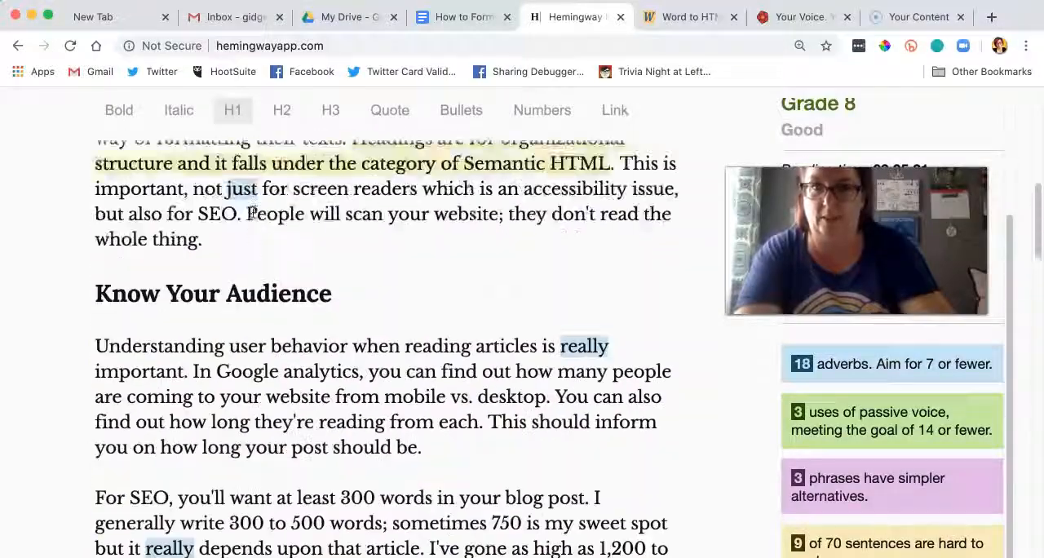
scroll(253, 212, "up", 3)
scroll(253, 212, "down", 16)
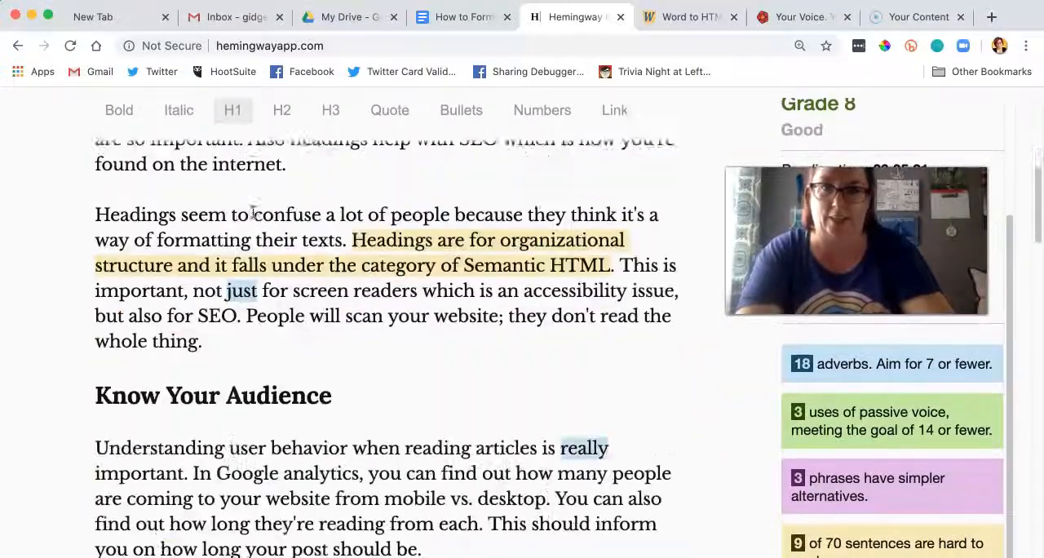
scroll(253, 212, "down", 5)
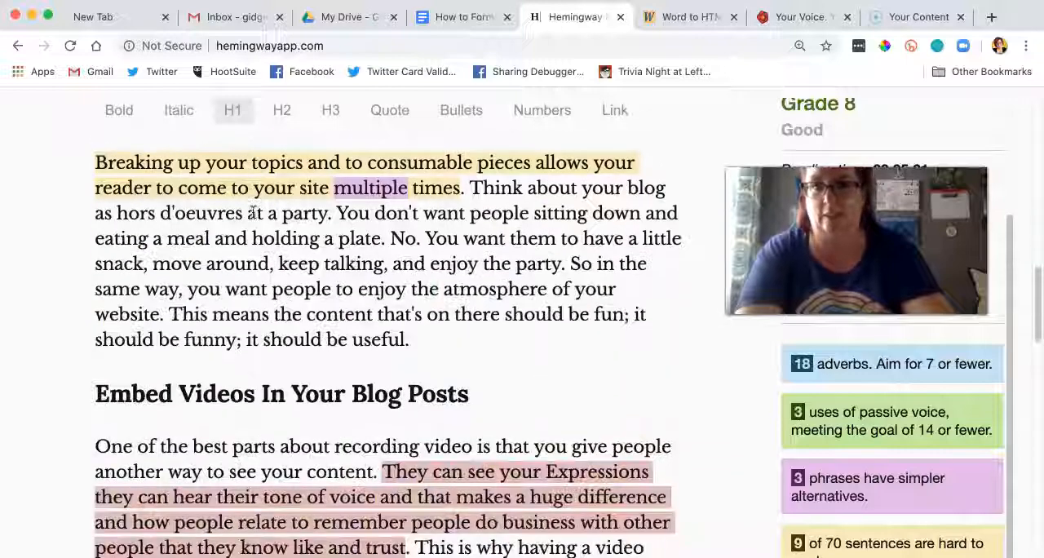
scroll(253, 212, "down", 3)
scroll(253, 212, "up", 4)
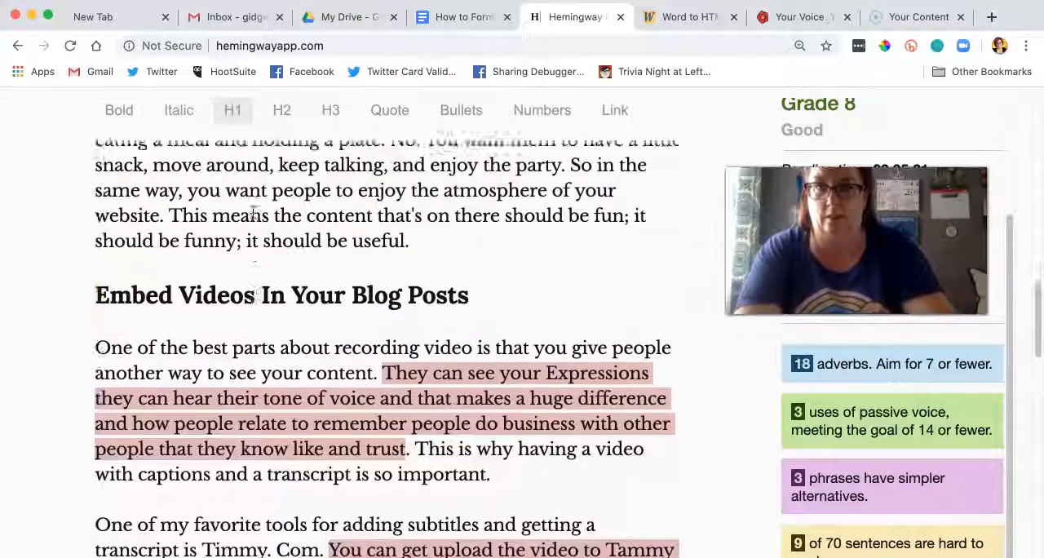
left_click(287, 230)
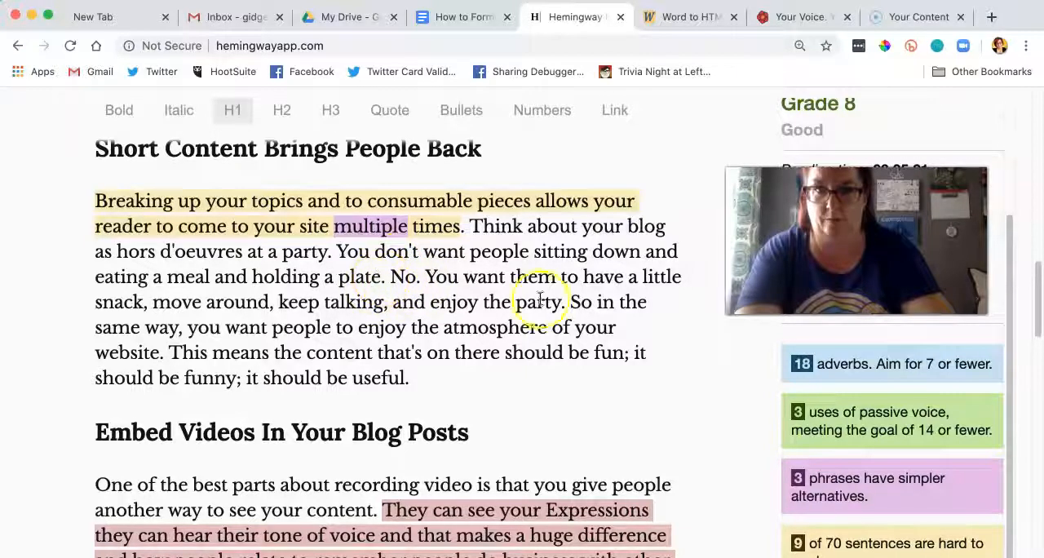
key("Return")
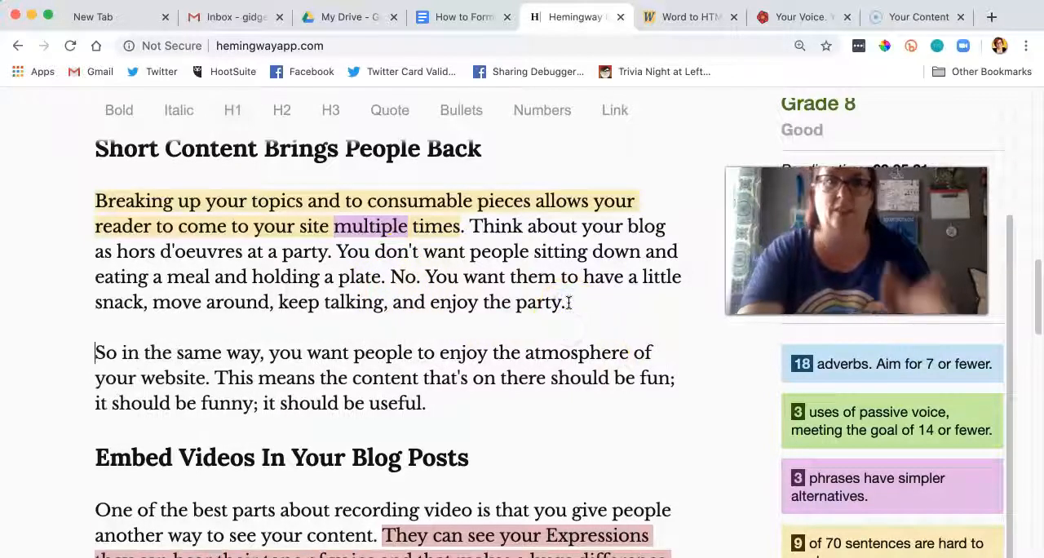
Step: Change "Expressions" to lowercase "expressions" and add a comma after it in the "Embed Videos In Your Blog Posts" section
scroll(570, 302, "up", 7)
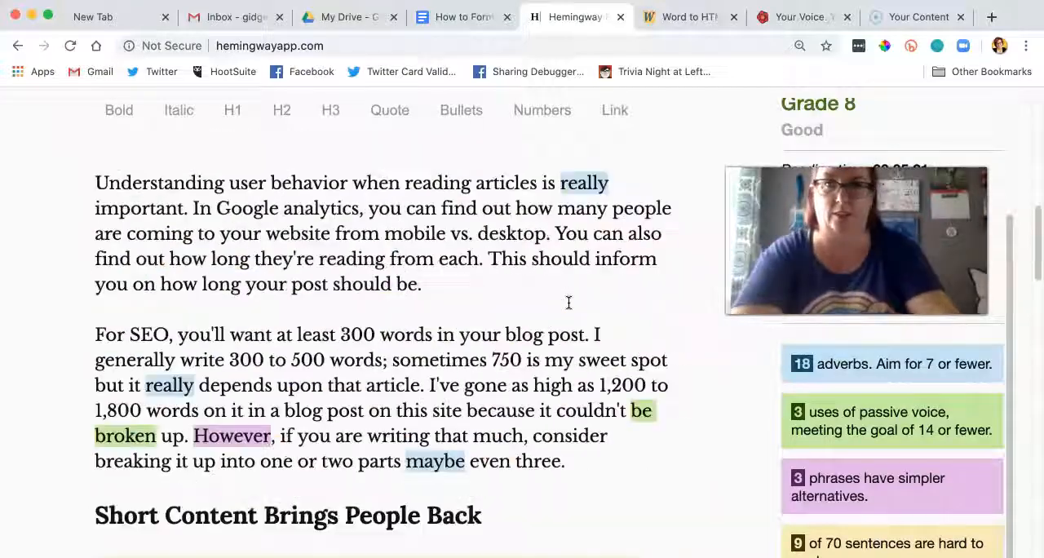
scroll(569, 302, "down", 4)
scroll(569, 302, "up", 5)
scroll(569, 303, "up", 6)
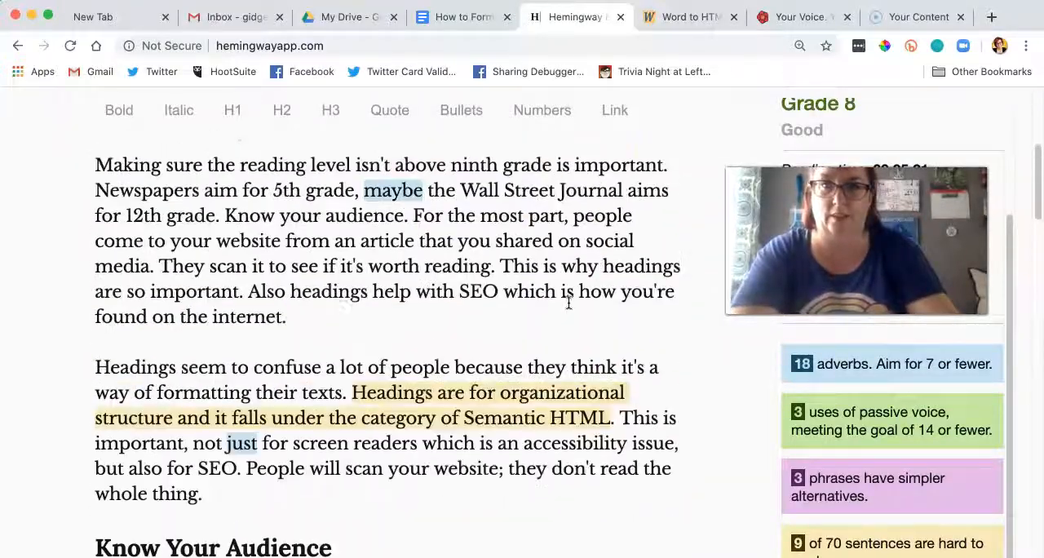
scroll(568, 303, "down", 15)
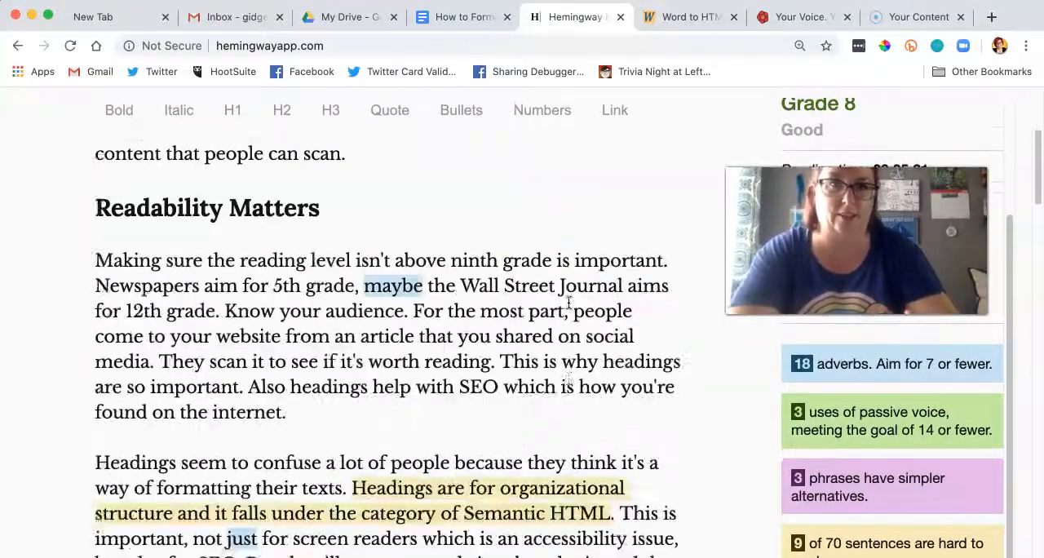
scroll(571, 299, "down", 3)
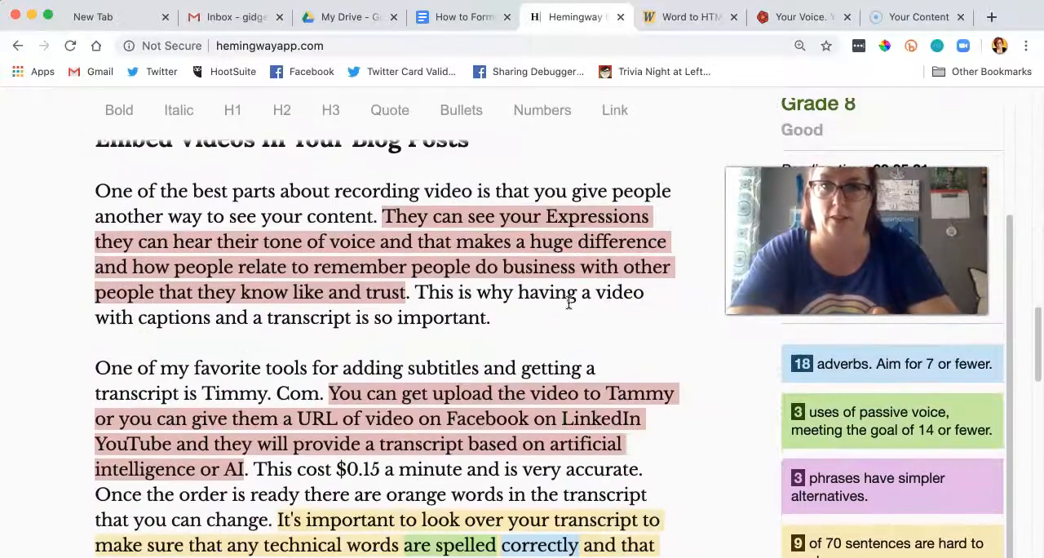
scroll(569, 303, "up", 3)
left_click(519, 140)
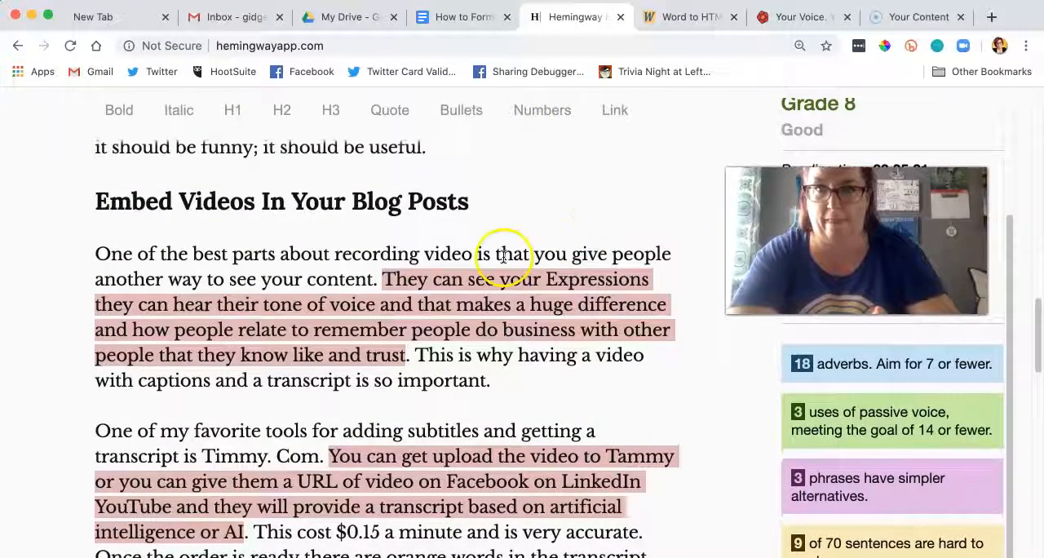
left_click(557, 278)
key("BackSpace")
type("e")
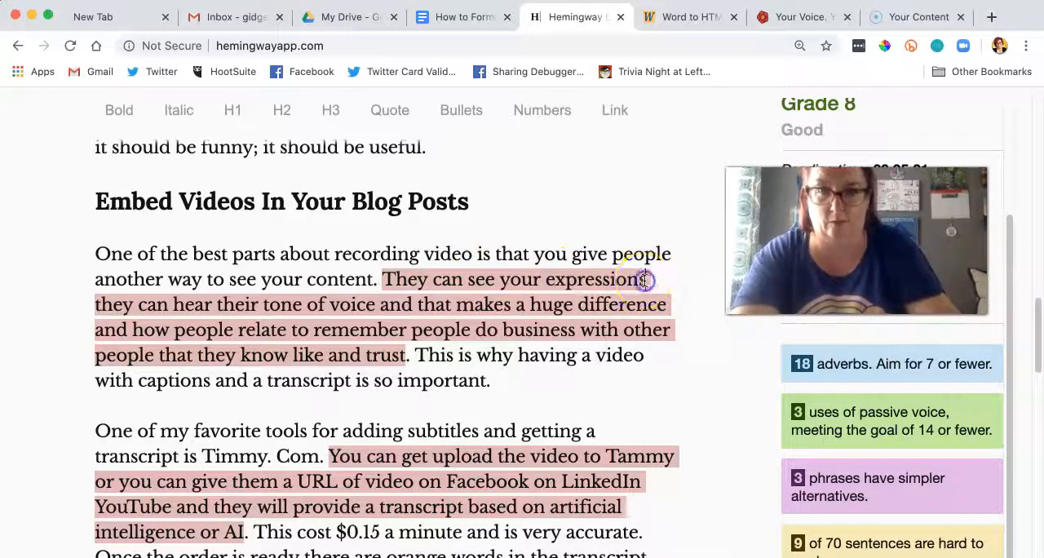
type(",")
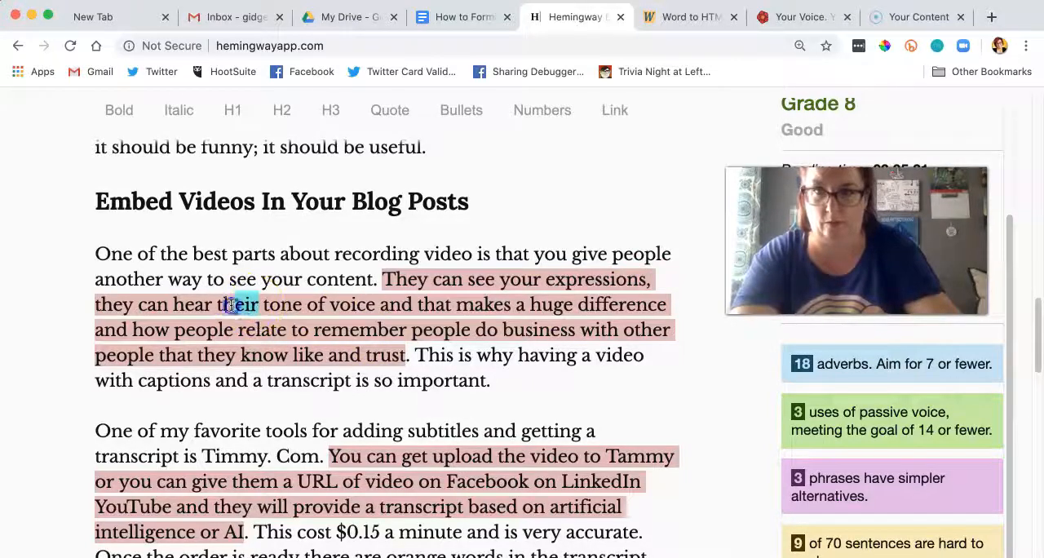
Step: Correct the following clause to read "they can hear your tone of voice, and that makes a huge difference." and end the sentence there
key("BackSpace")
type("your")
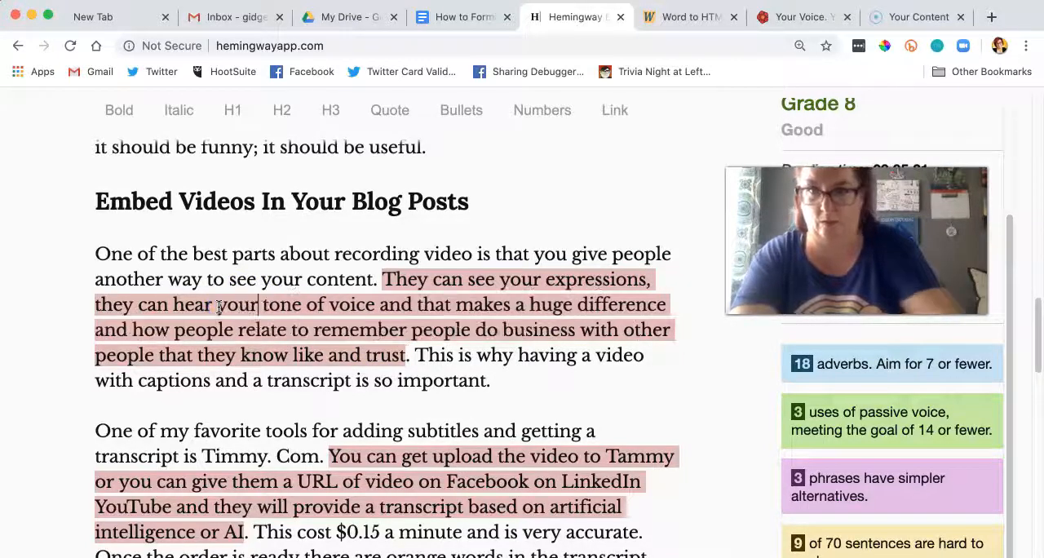
left_click(371, 307)
type(",")
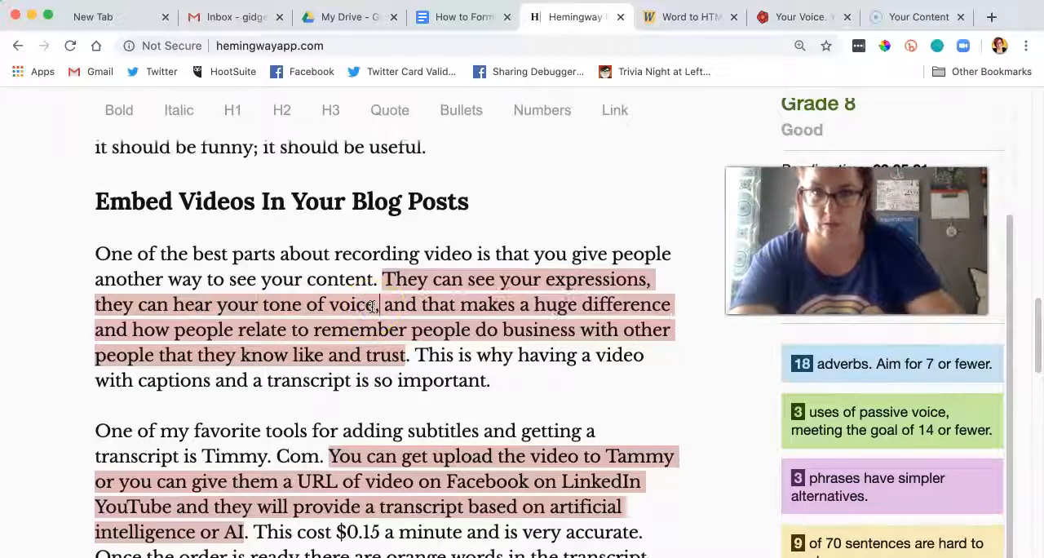
left_click(671, 307)
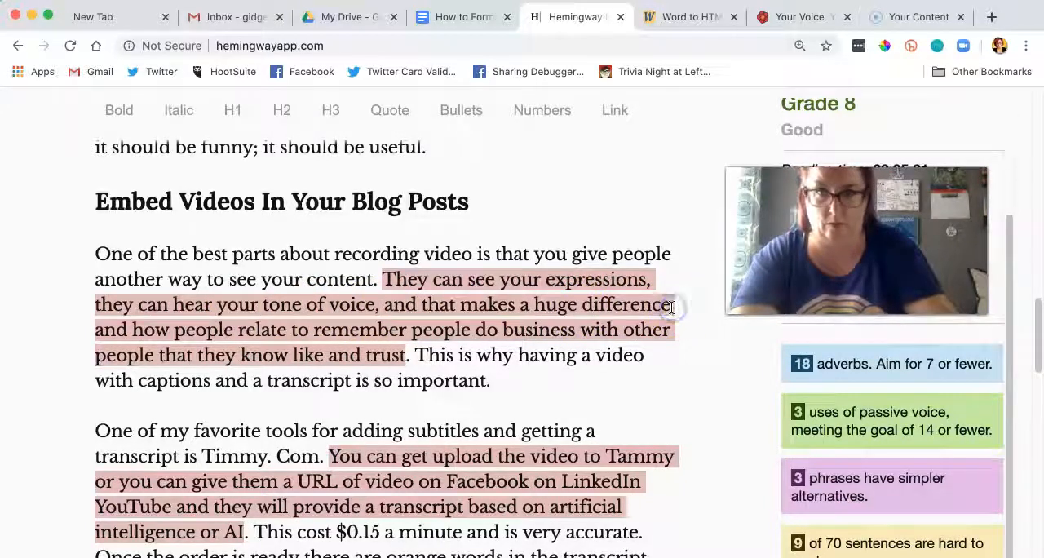
type(".")
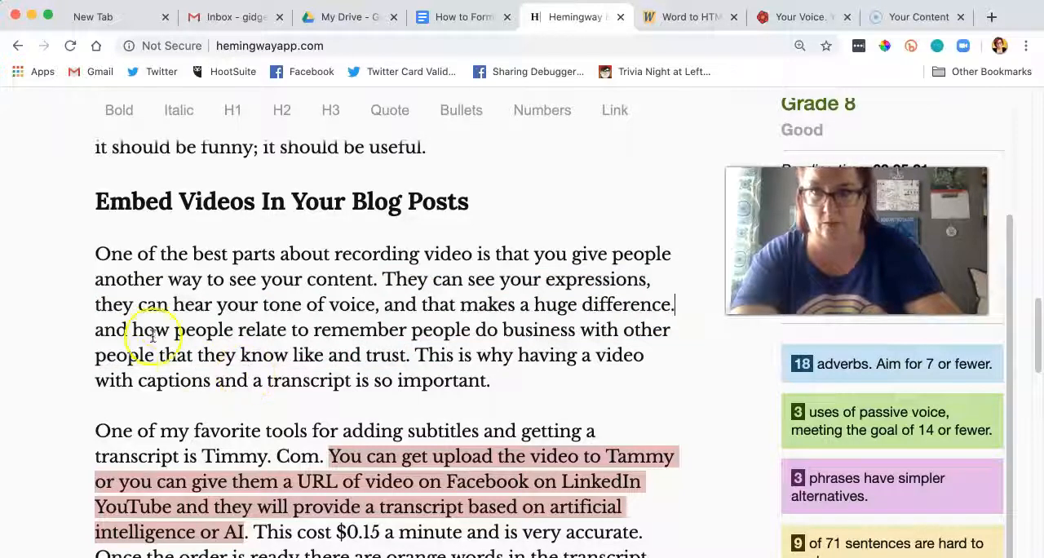
Step: Replace "and how people relate to remember" with "Remember," so the sentence begins "Remember, people do business with other people"
left_click_drag(144, 329, 88, 330)
type("H")
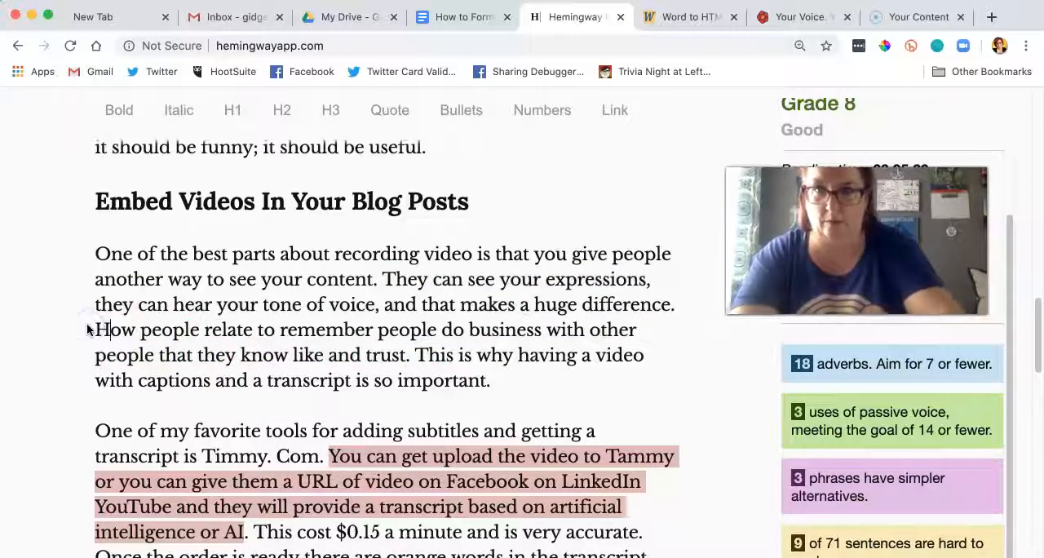
left_click_drag(290, 330, 77, 329)
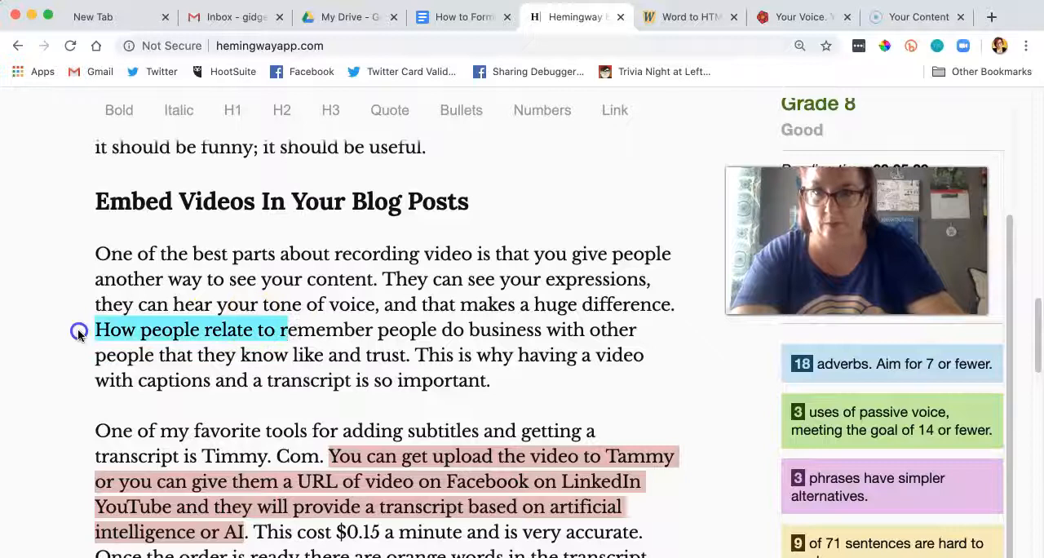
type("R")
left_click(191, 330)
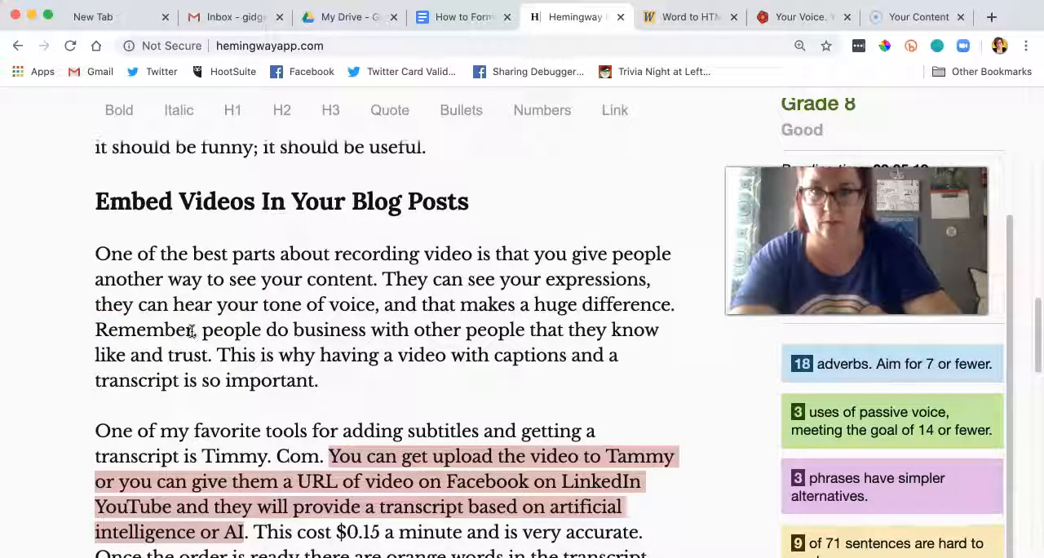
type(",")
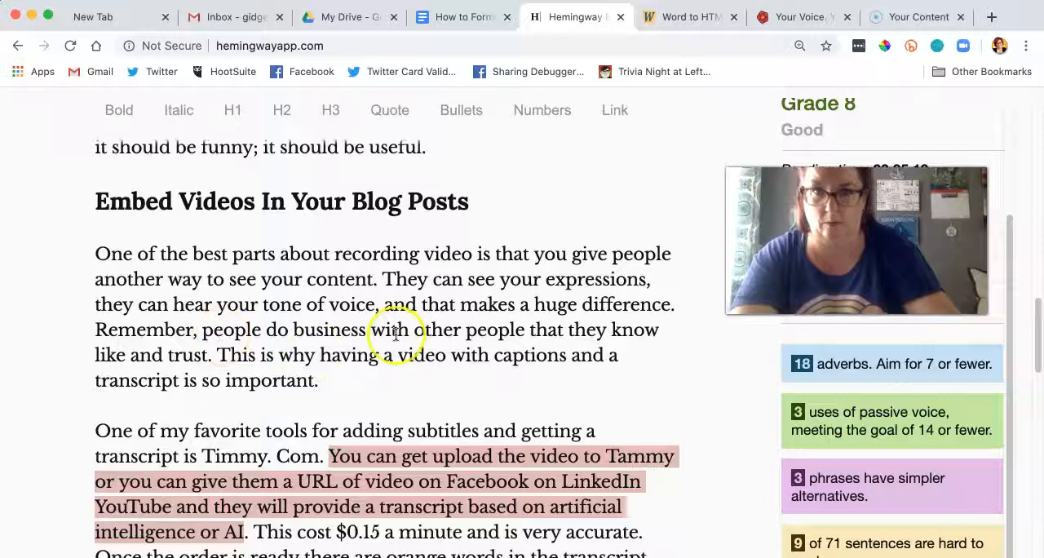
Step: Add the H2 heading "How Do You Get Captions?" above the paragraph starting "One of my favorite tools"
scroll(397, 337, "down", 2)
left_click(351, 285)
key("Return")
key("Return")
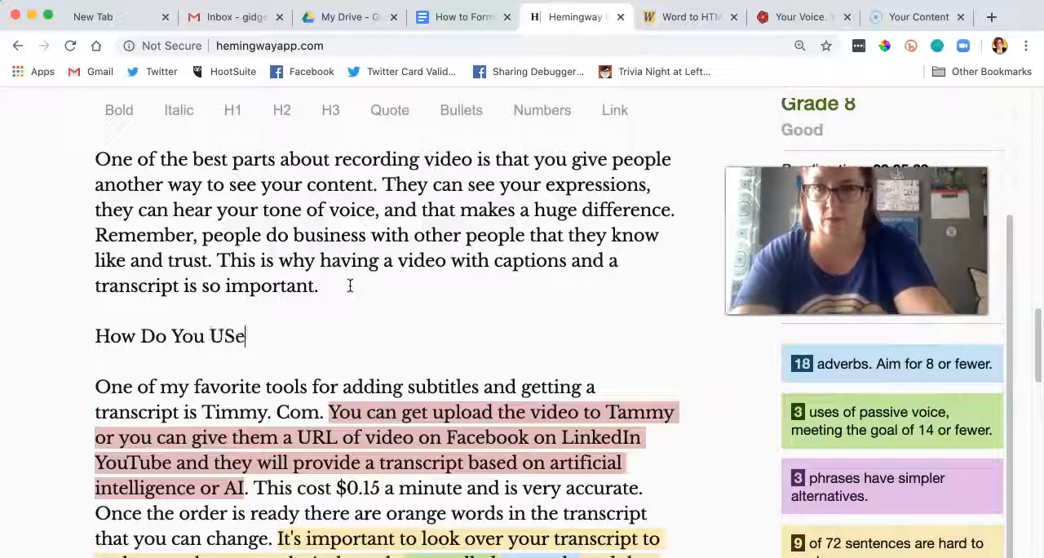
type("How Do You USe")
key("BackSpace")
key("BackSpace")
key("BackSpace")
type("s")
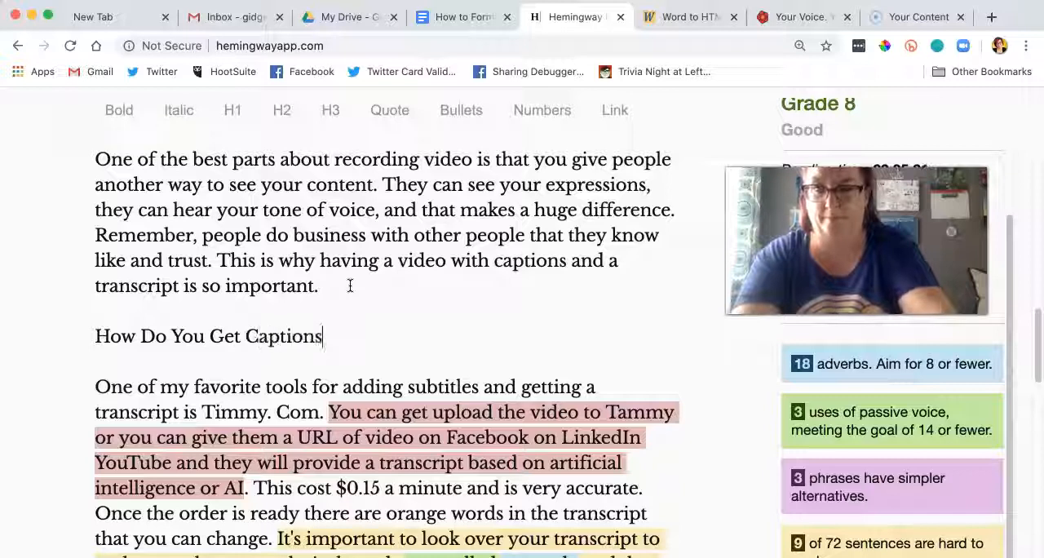
type("?")
left_click_drag(326, 337, 56, 334)
left_click(281, 111)
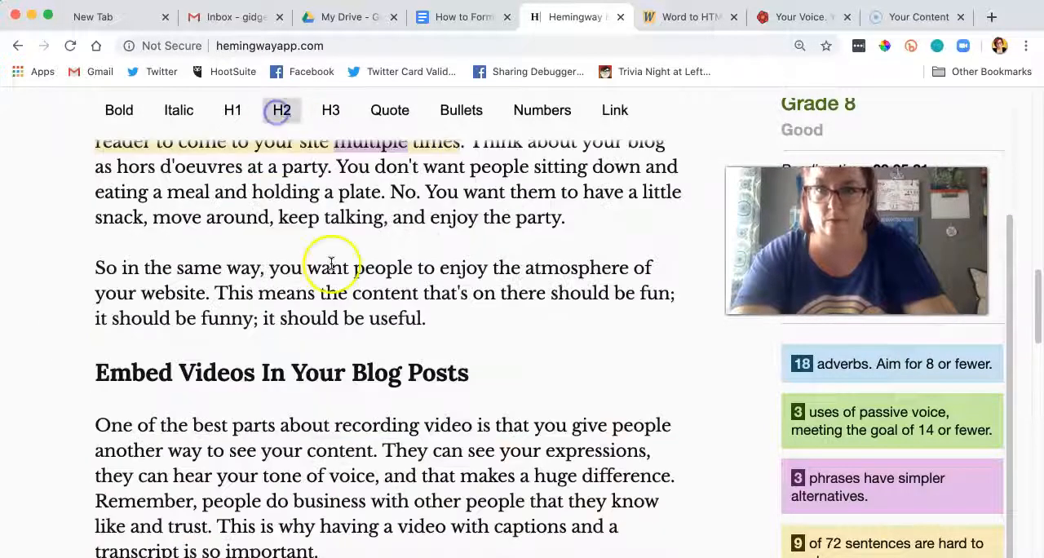
Step: Replace both "Timmy. Com" and "Tammy" with "Temi.com" in the captions paragraph
scroll(330, 262, "down", 10)
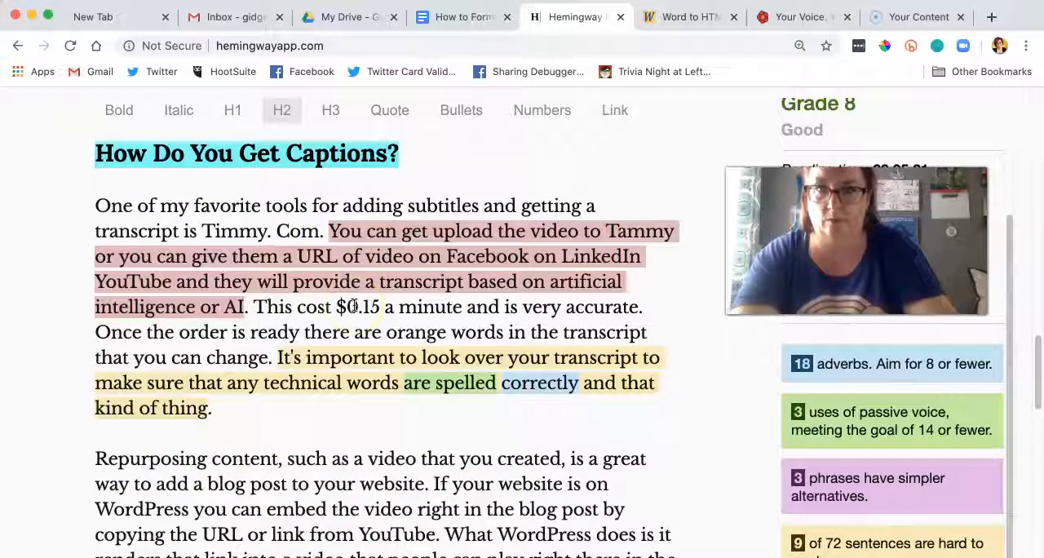
left_click_drag(320, 231, 217, 231)
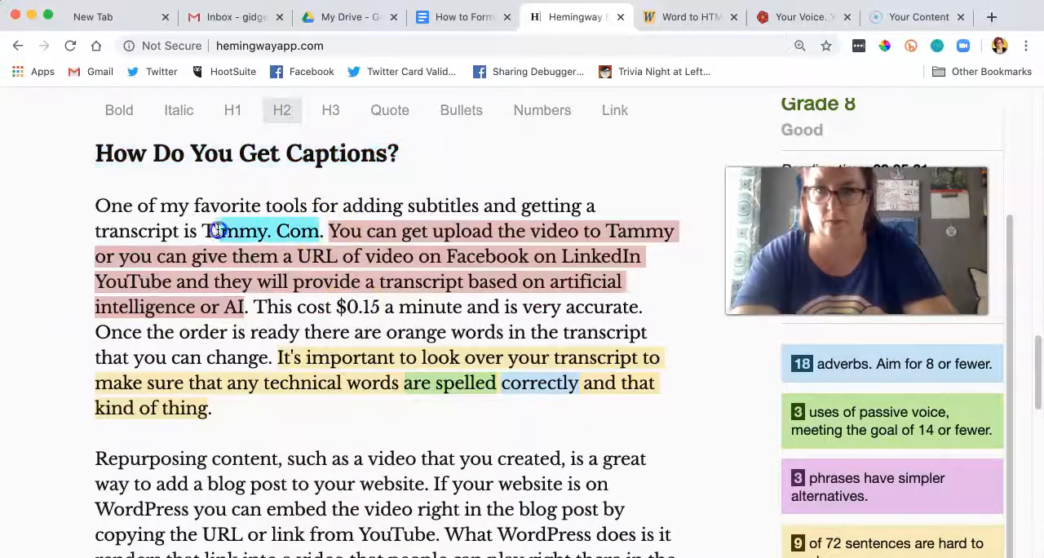
type("emi.com")
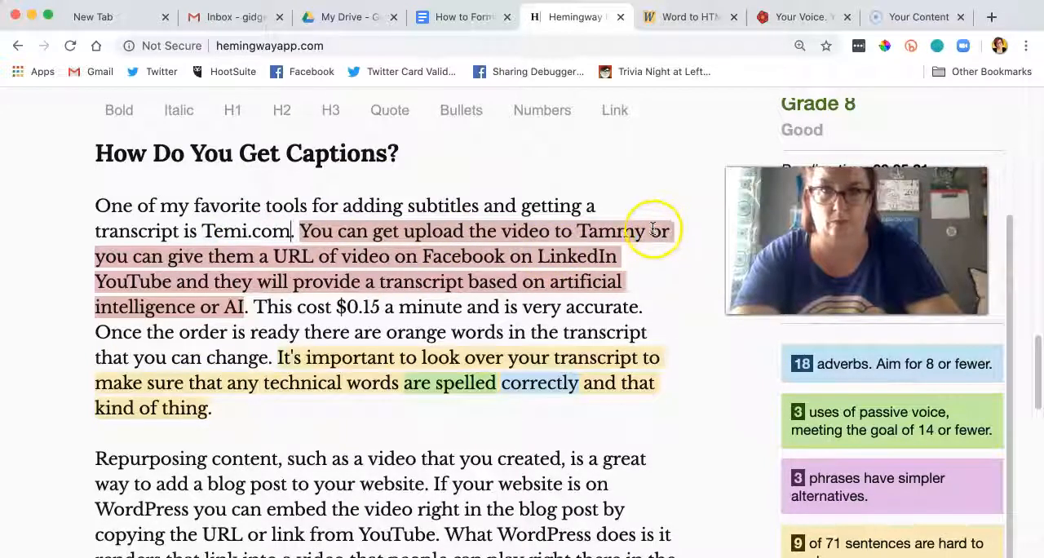
left_click_drag(584, 231, 580, 230)
type("Temi.")
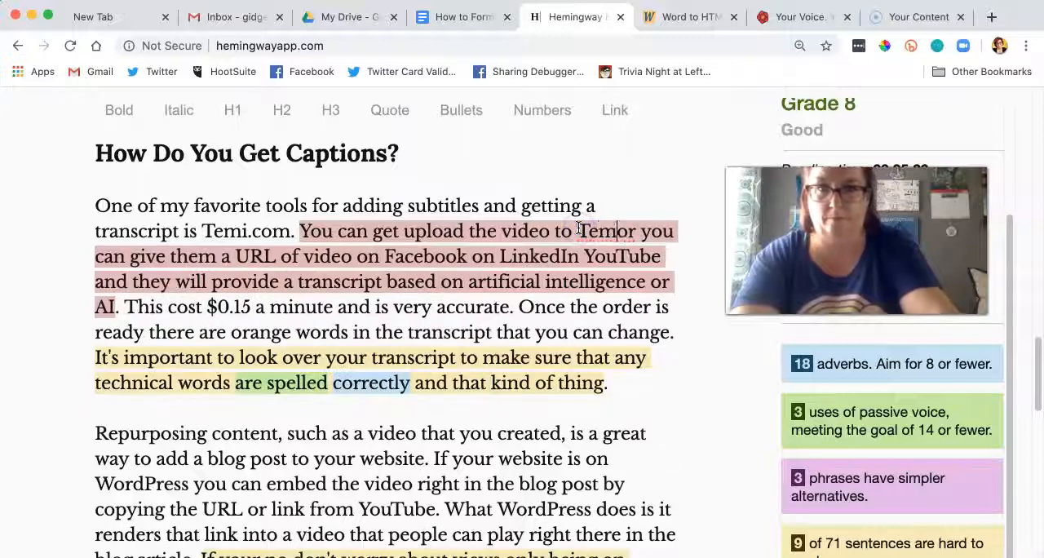
type("com")
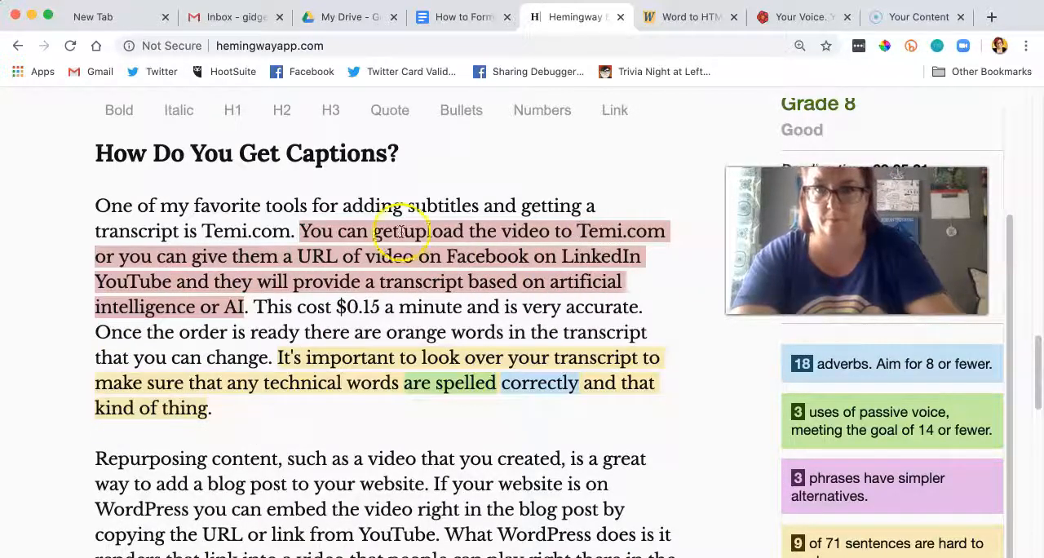
Step: Reword the video source phrase to "a URL or to a video on Facebook or YouTube", removing LinkedIn
left_click(362, 256)
key("BackSpace")
type("r")
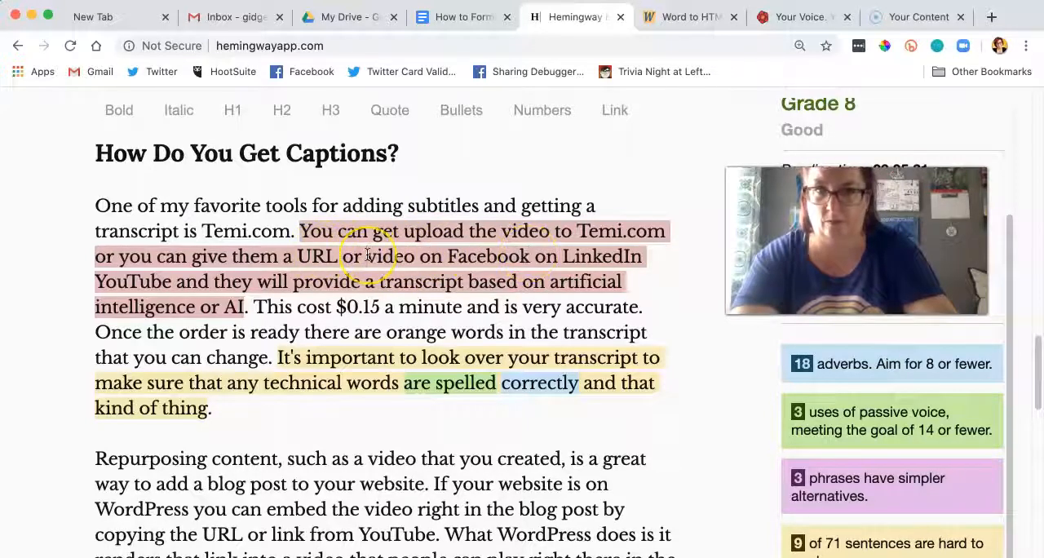
type(" to a ")
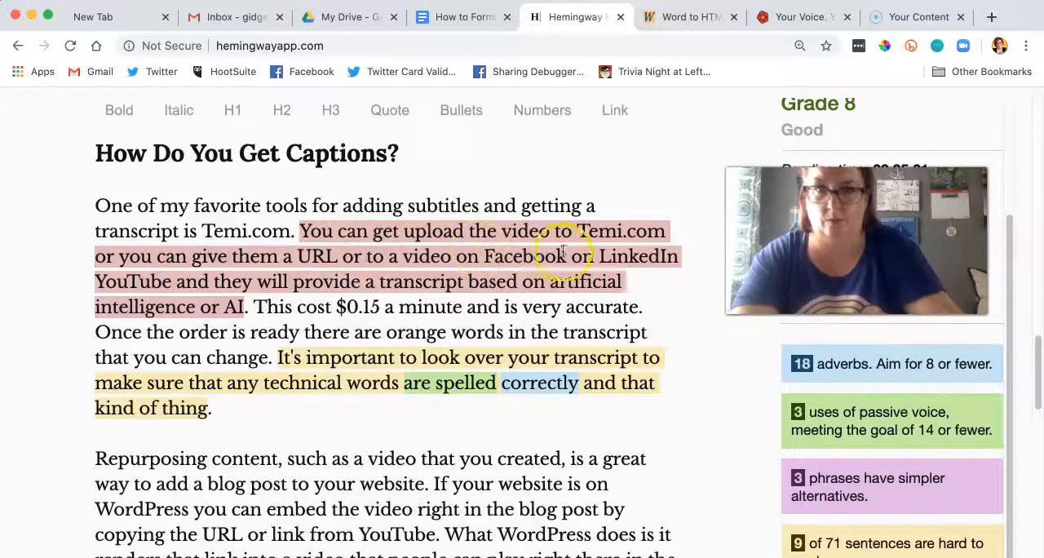
type(",")
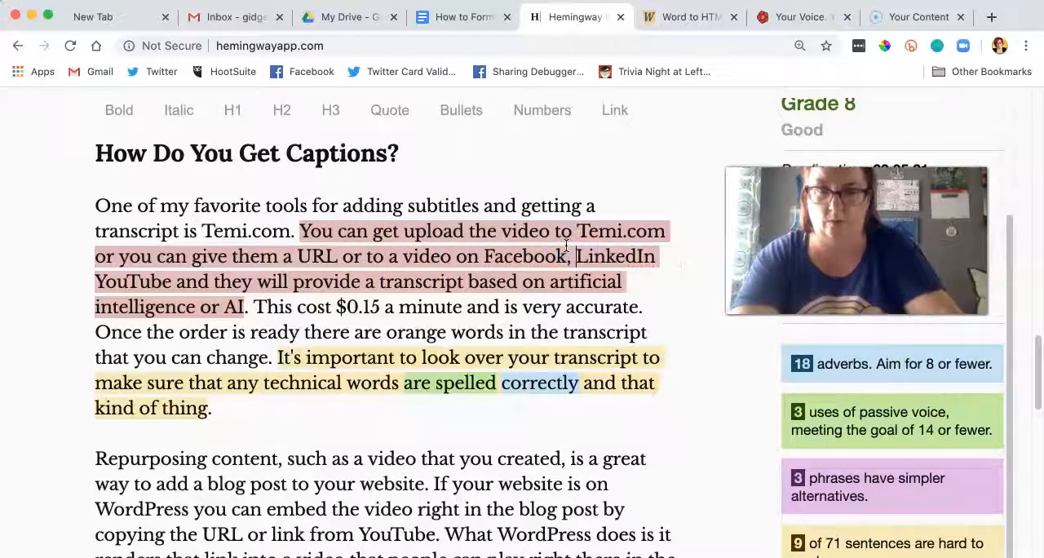
left_click_drag(660, 258, 569, 258)
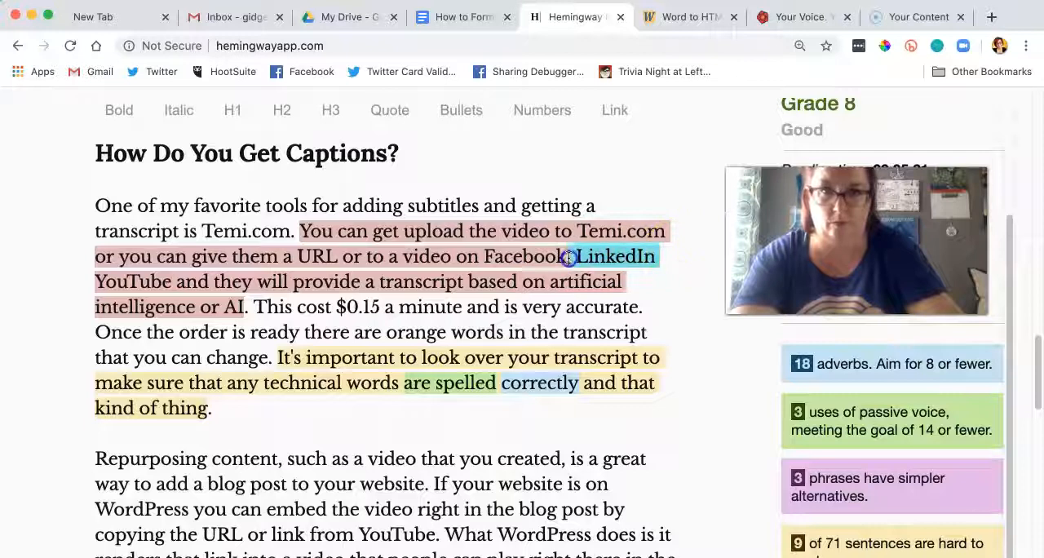
type("or YouTub")
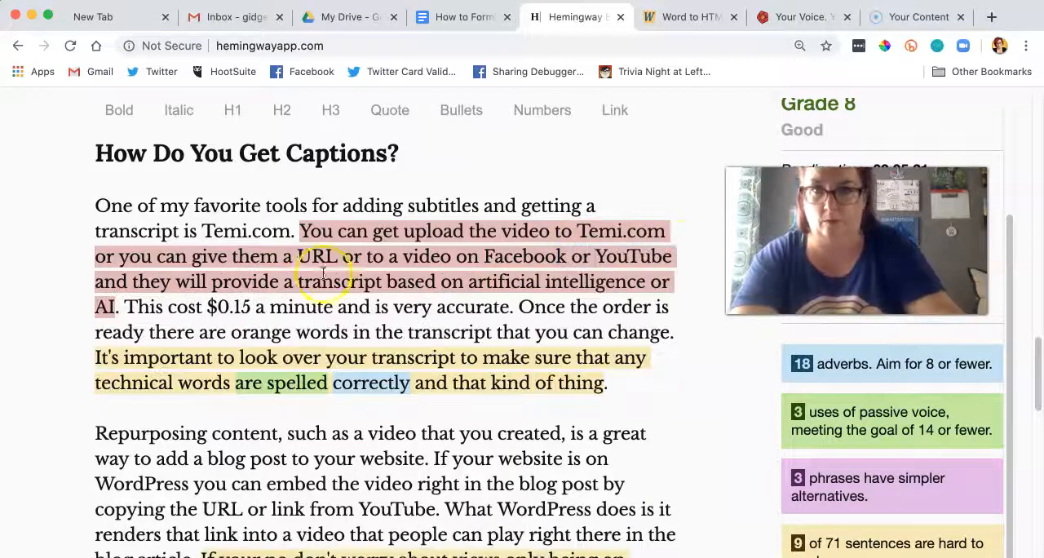
Step: Split the long sentence after "YouTube" with a period and begin the new one with "They will provide a transcript"
left_click(673, 260)
type(".")
left_click(136, 277)
left_click_drag(136, 282, 89, 282)
type("T")
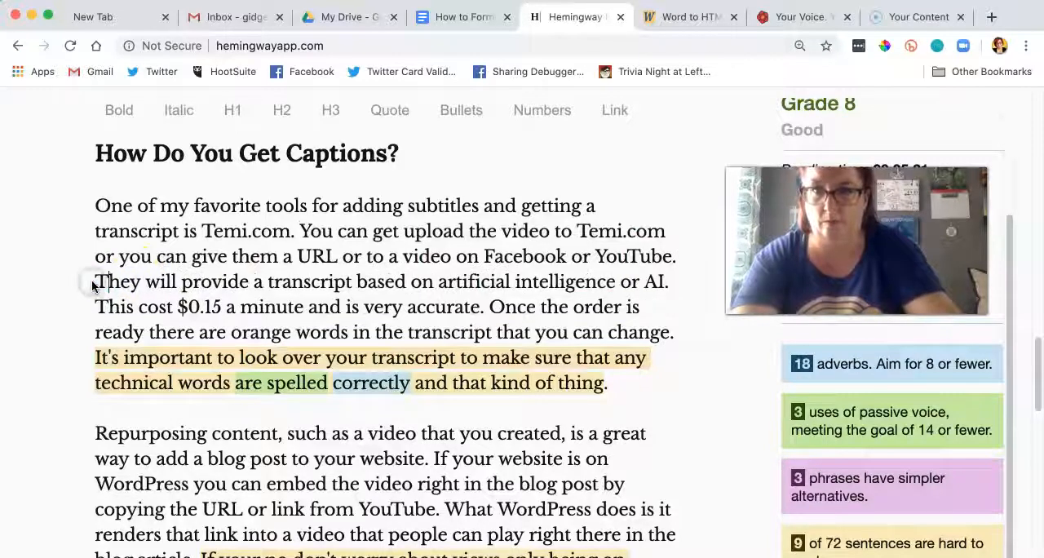
Step: Change "or AI" to "(AI)" after "artificial intelligence" and correct "This cost" to "This costs"
left_click(644, 281)
key("BackSpace")
key("BackSpace")
type("(AI")
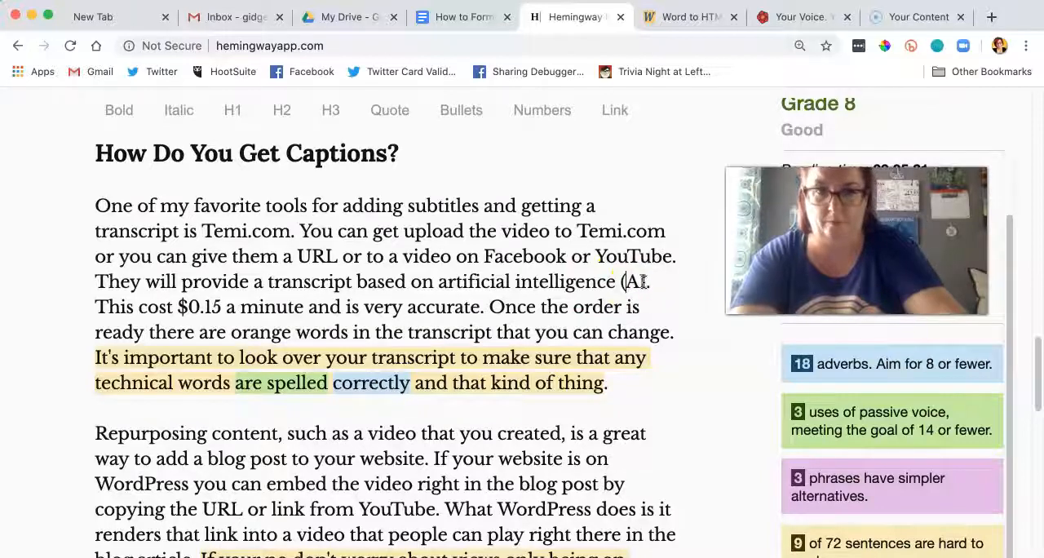
type(")")
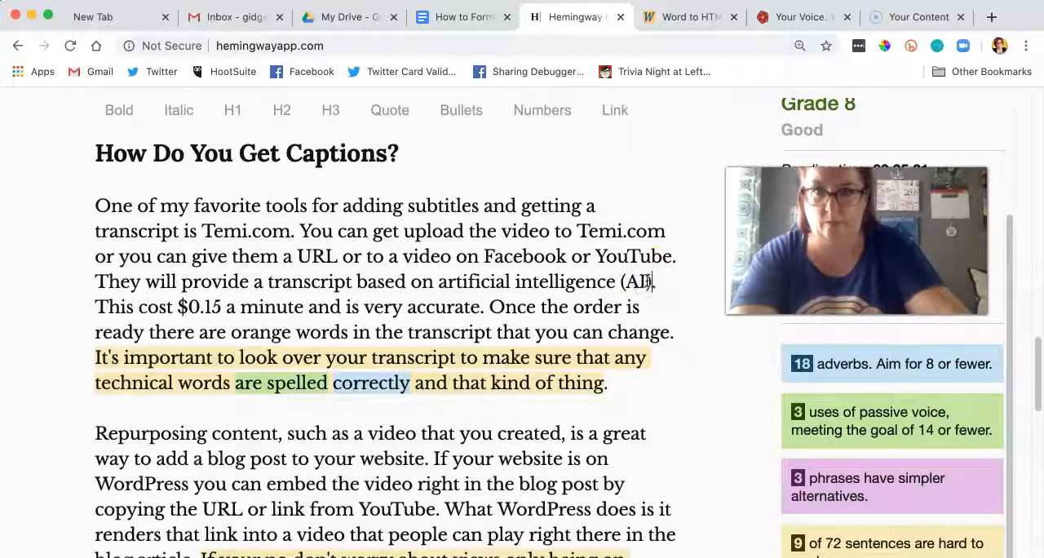
left_click(173, 308)
type("s")
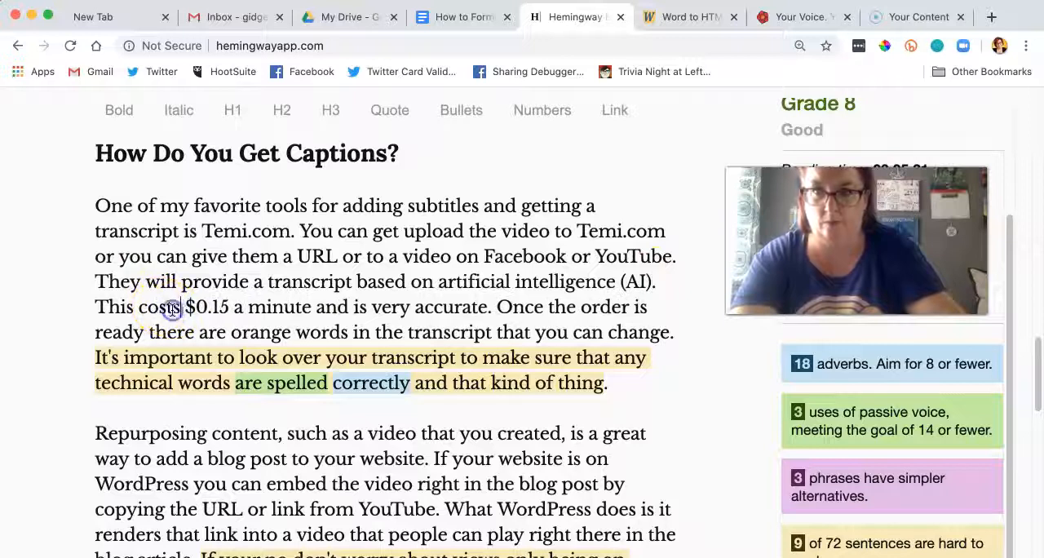
Step: Start a new paragraph at "Once the order is ready" in the "How Do You Get Captions?" section
left_click(497, 307)
key("Return")
key("Return")
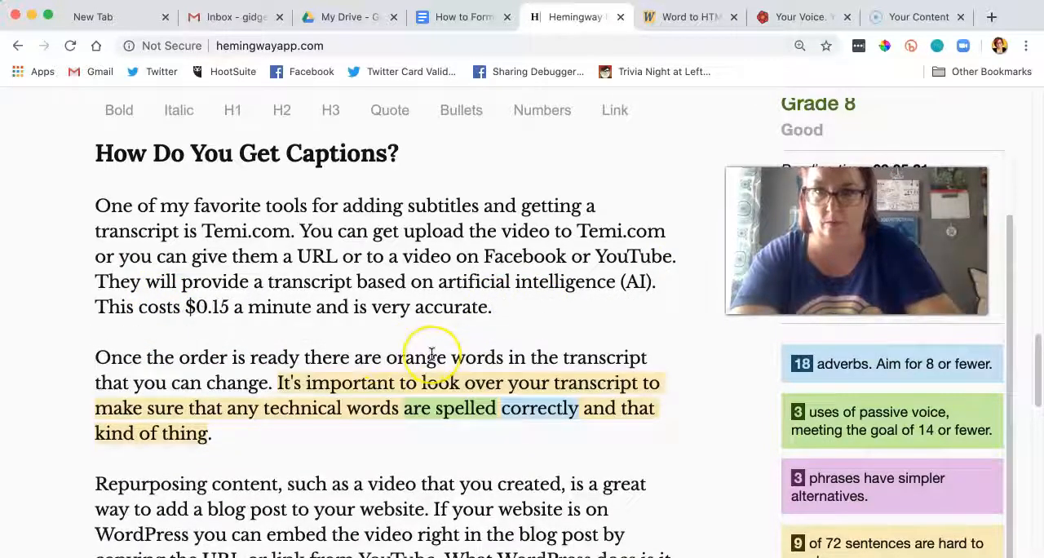
Step: Delete "and that kind of thing" so the transcript sentence ends with "are spelled correctly."
scroll(433, 353, "down", 1)
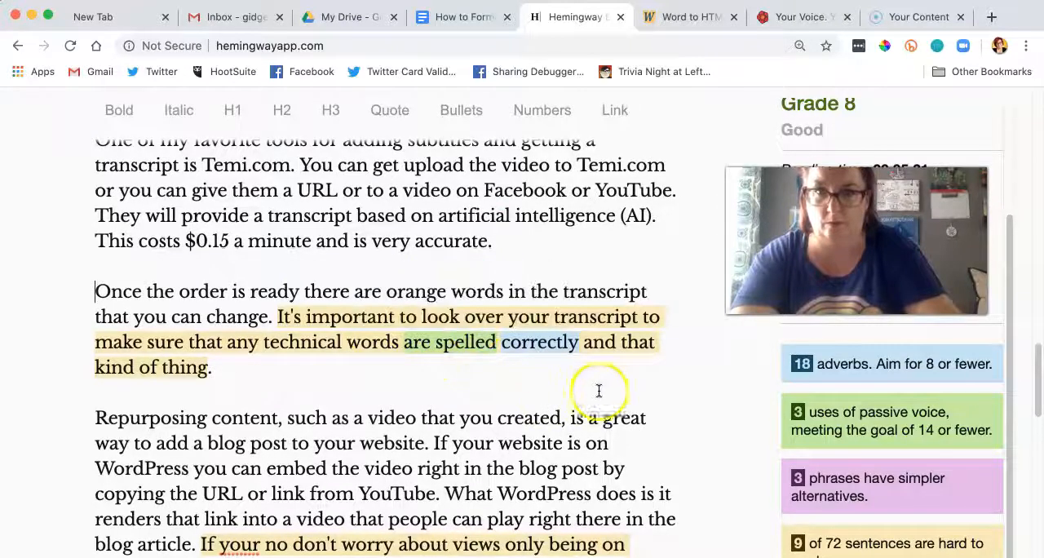
mouse_move(466, 346)
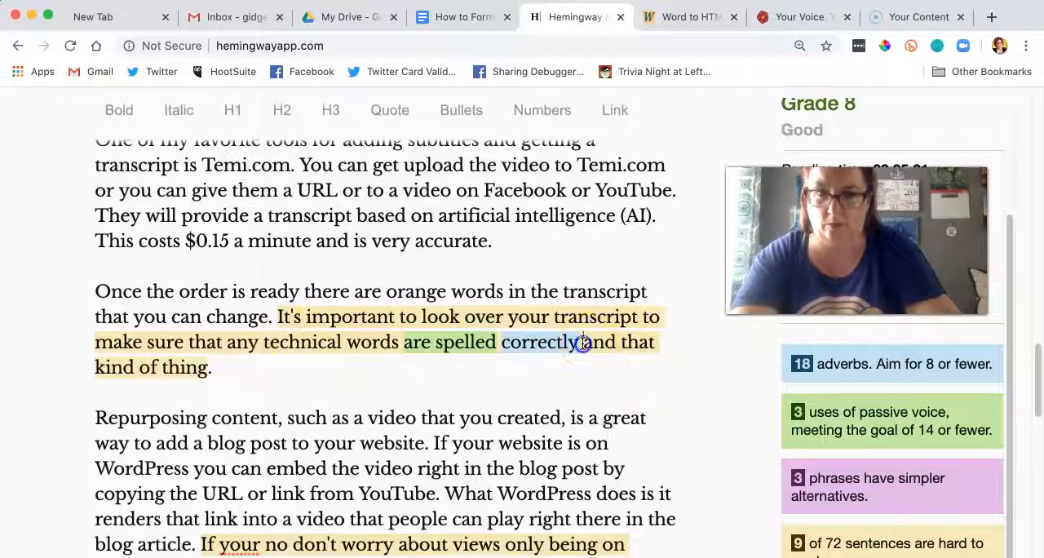
left_click_drag(584, 343, 590, 367)
key("BackSpace")
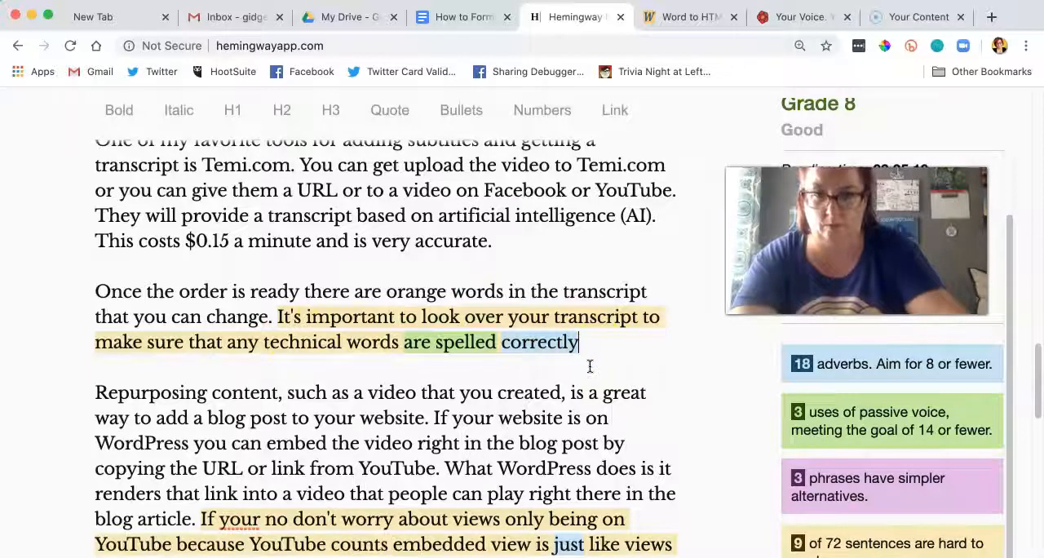
Step: Start a new paragraph at "What WordPress does" in the text about embedding YouTube videos
scroll(245, 270, "down", 2)
left_click(96, 317)
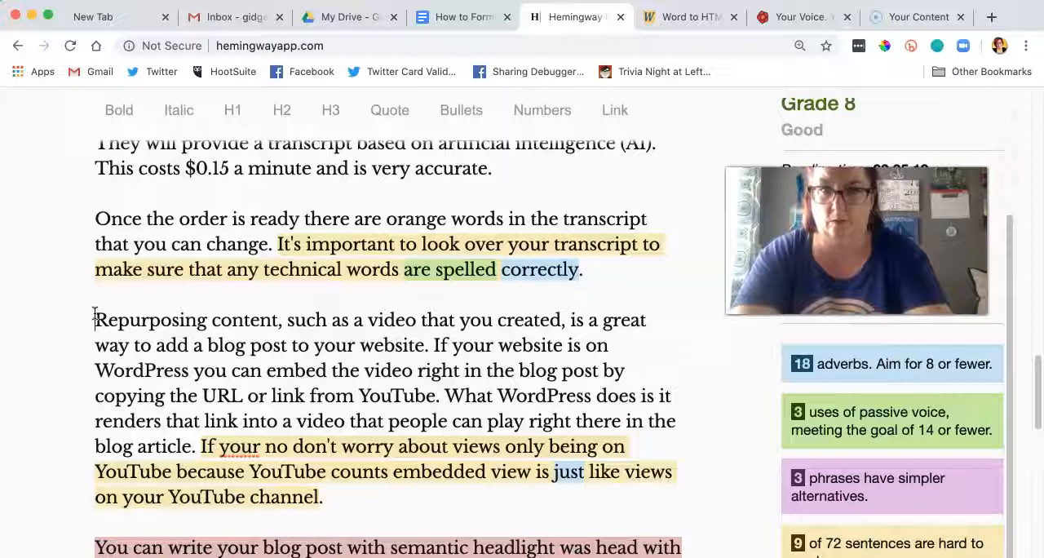
left_click(447, 396)
key("Return")
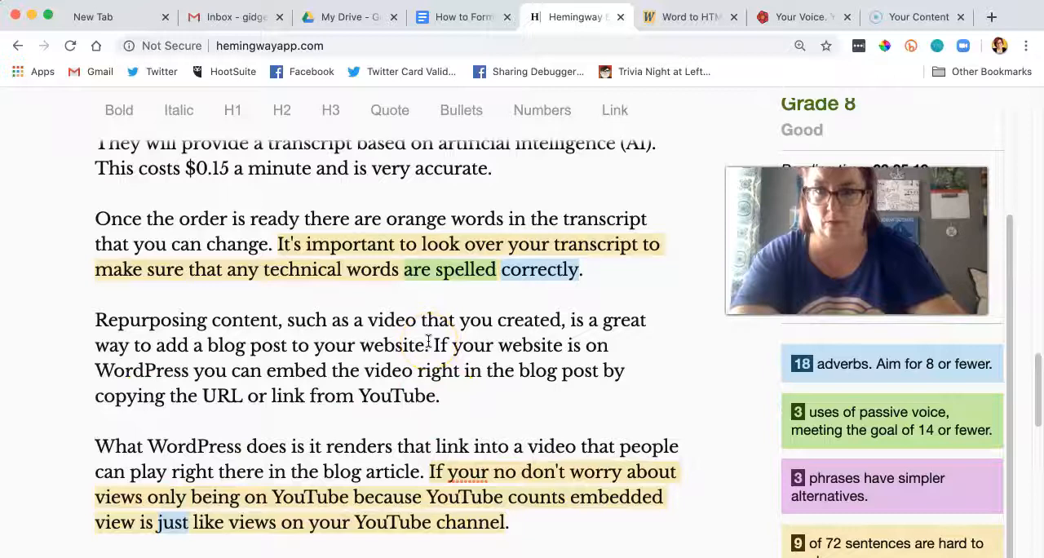
Step: Add the H2 heading "Why Does Video Matter?" above the paragraph starting "Repurposing content"
scroll(428, 341, "up", 4)
scroll(429, 341, "down", 3)
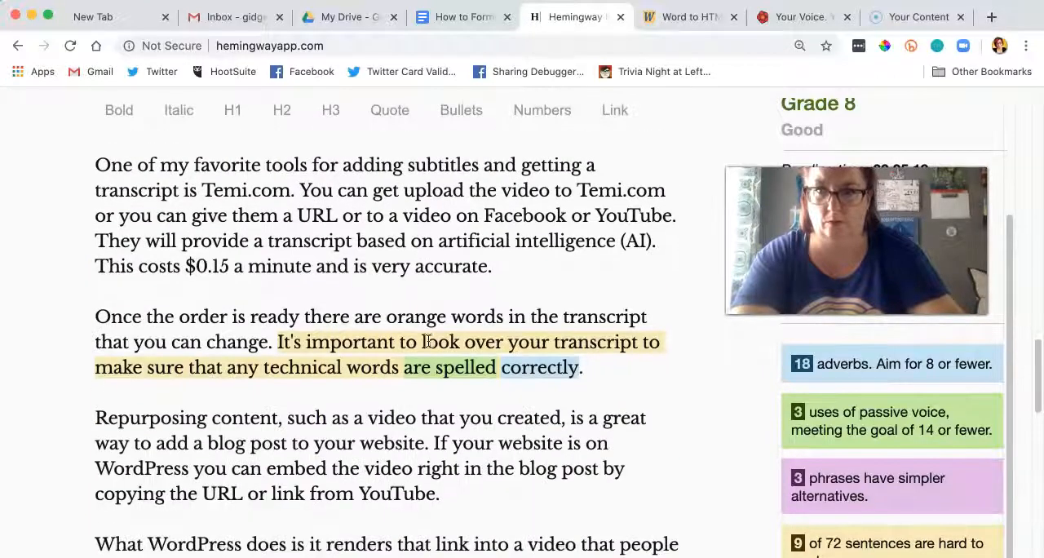
left_click(97, 418)
type("Why Does Video M")
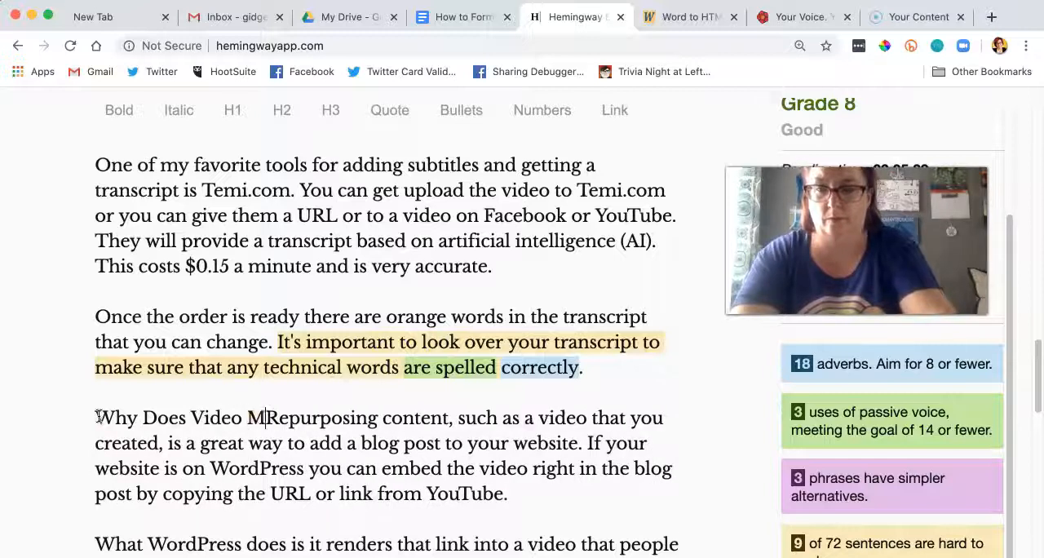
type("atter?")
key("Return")
key("Return")
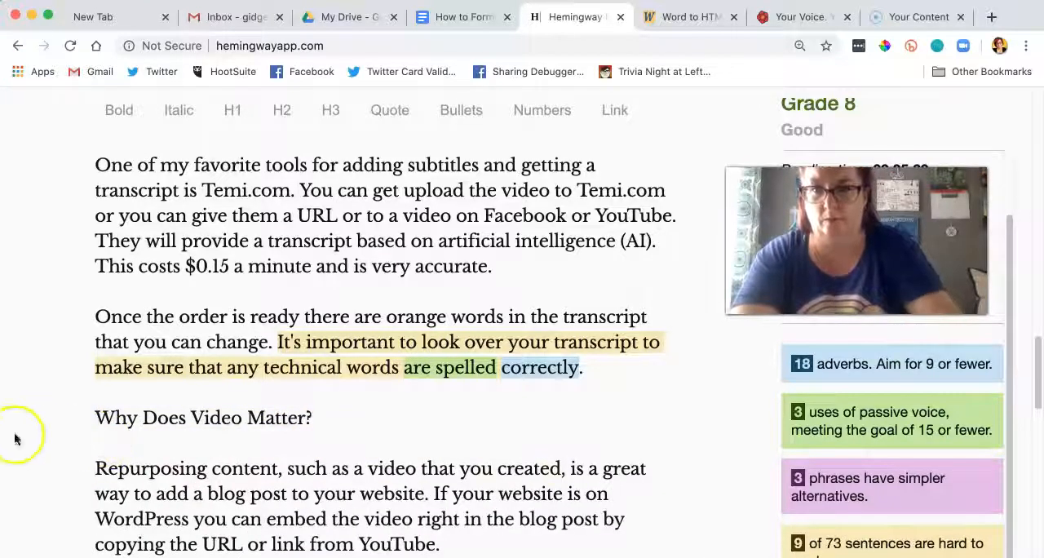
left_click_drag(338, 416, 52, 416)
left_click(281, 112)
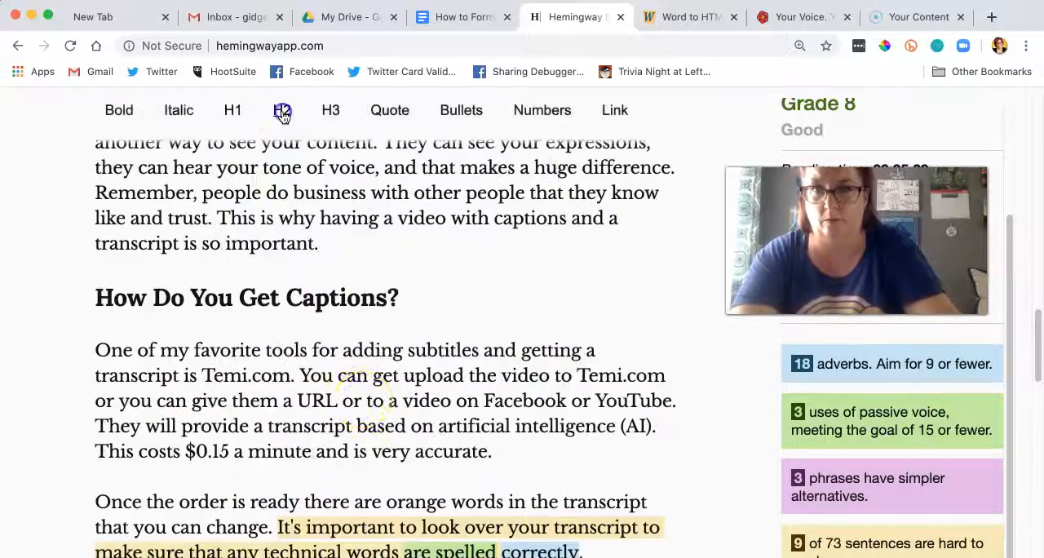
Step: Remove "If your no" and begin the sentence about embedded views with "Don't worry about views"
scroll(375, 367, "up", 5)
scroll(396, 287, "up", 1)
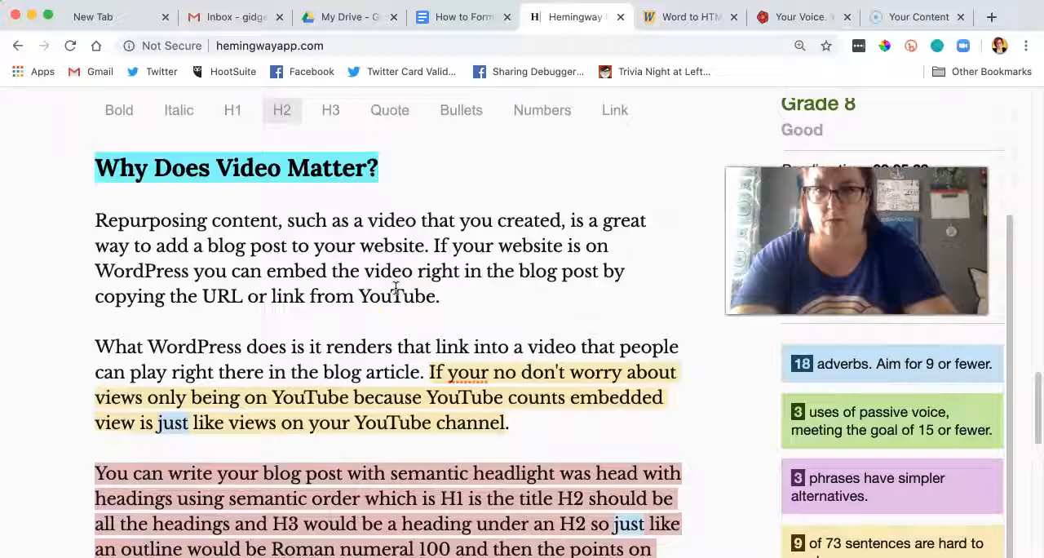
scroll(396, 288, "down", 5)
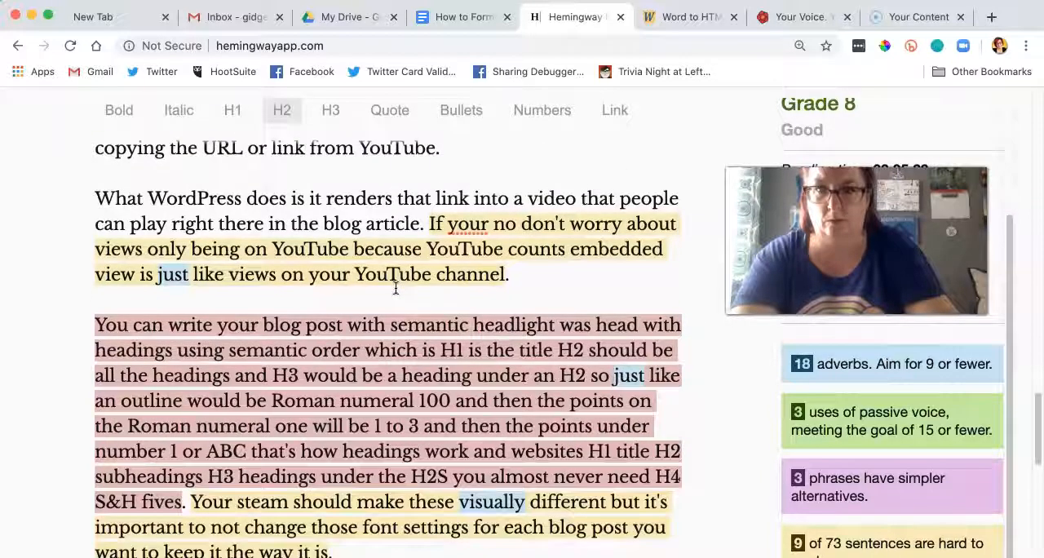
left_click_drag(533, 224, 428, 225)
type("D")
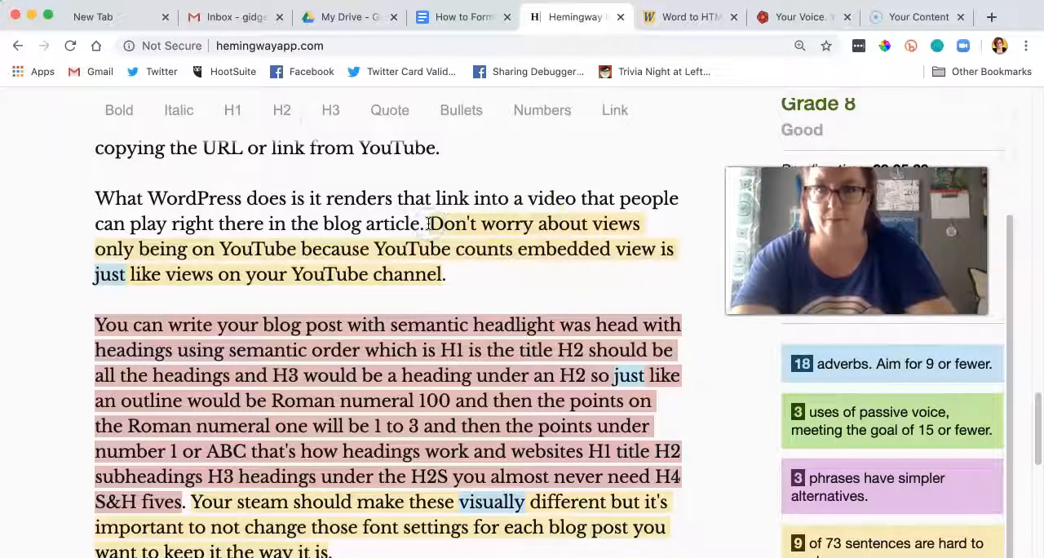
left_click(229, 245)
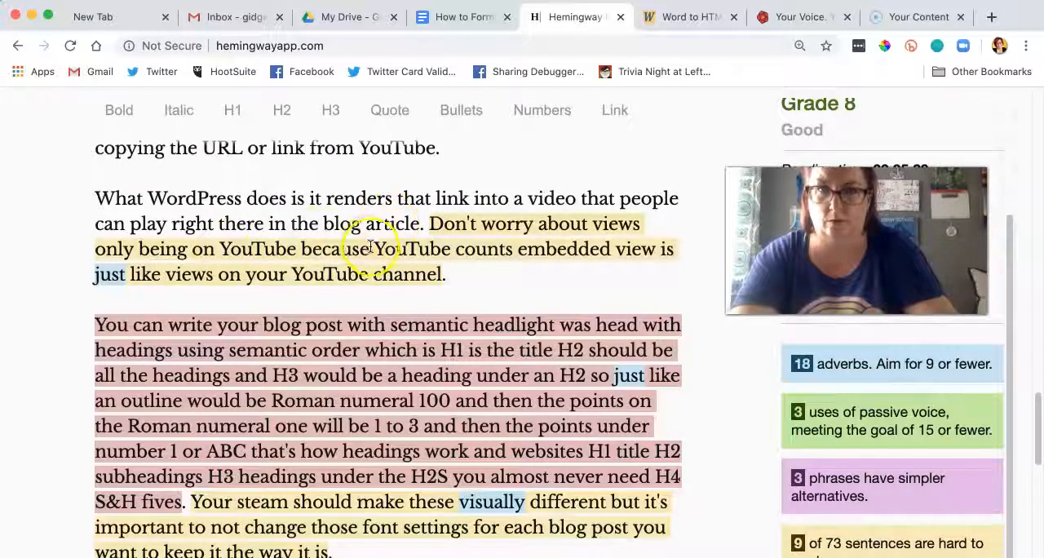
Step: Delete "only being on YouTube" from the sentence starting "Don't worry about views"
left_click_drag(297, 249, 106, 254)
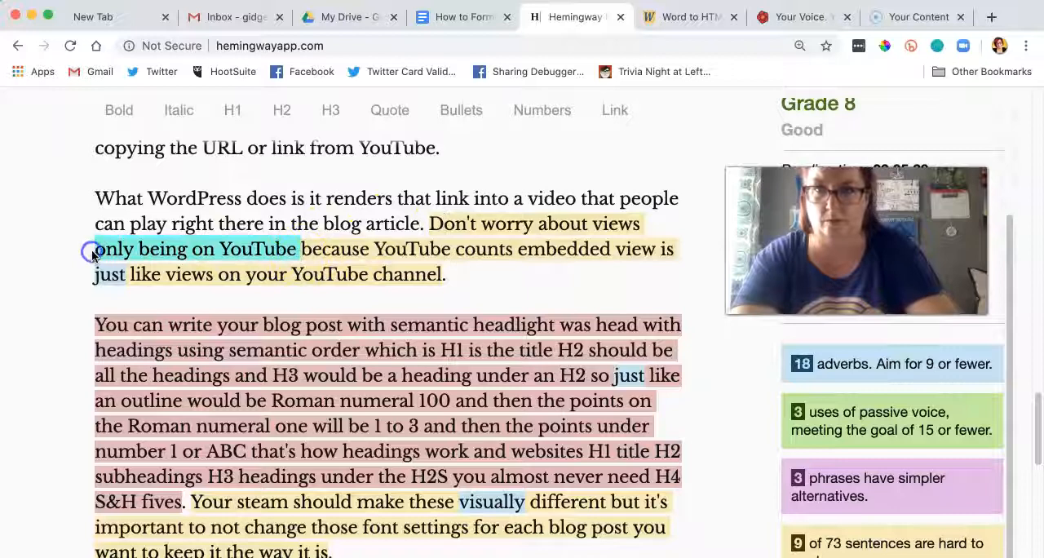
key("BackSpace")
key("BackSpace")
key("BackSpace")
Step: Change "embedded view is" to "embedded views" and remove "YouTube" before "channel" in the same sentence
type("s i")
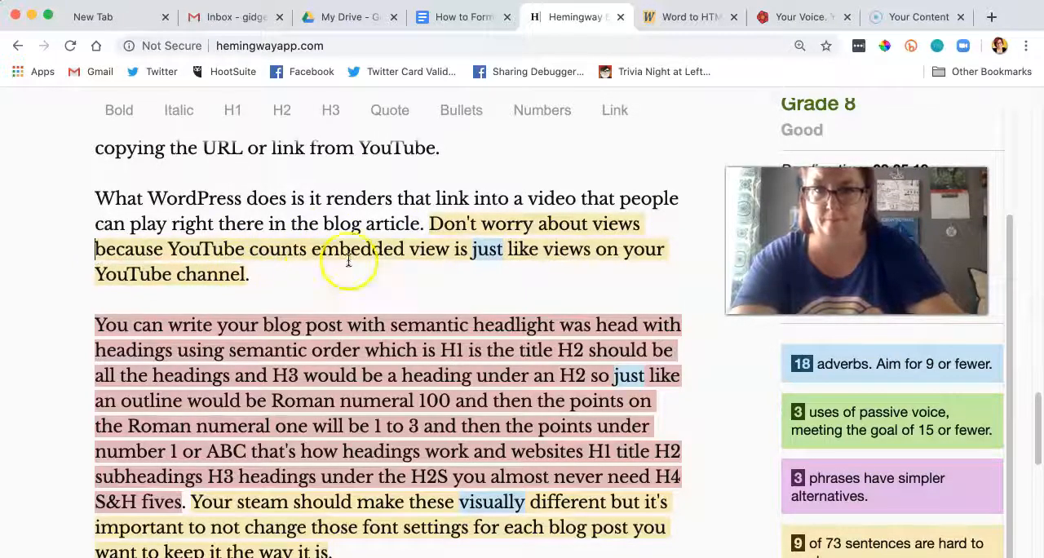
type("s")
left_click(483, 251)
key("BackSpace")
key("BackSpace")
key("BackSpace")
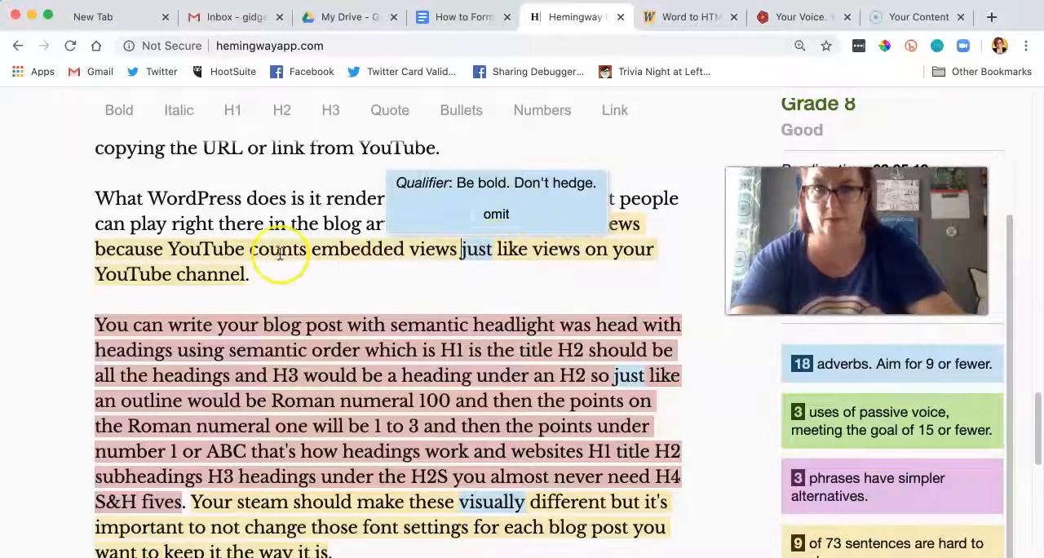
left_click_drag(176, 274, 74, 277)
key("BackSpace")
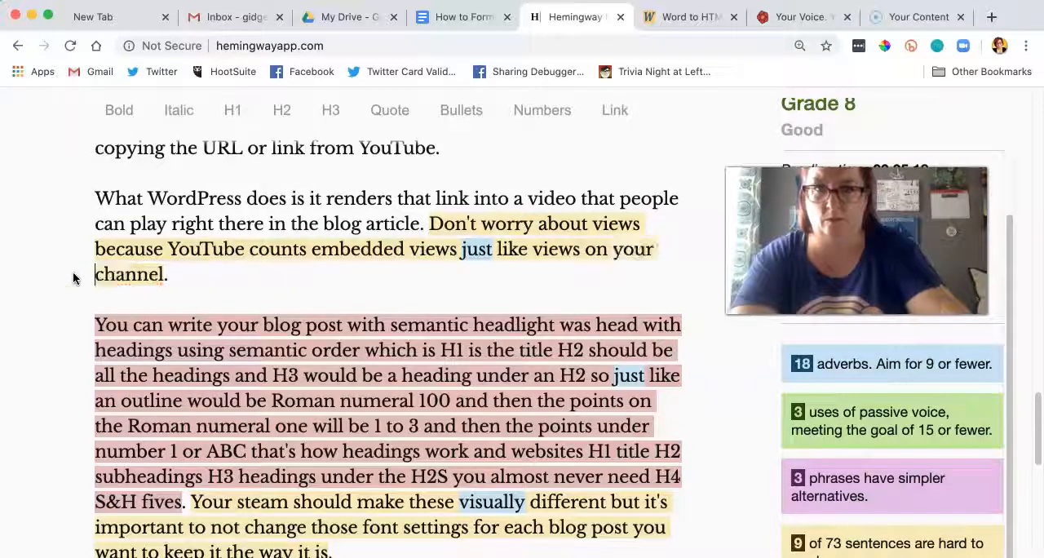
left_click_drag(430, 225, 453, 268)
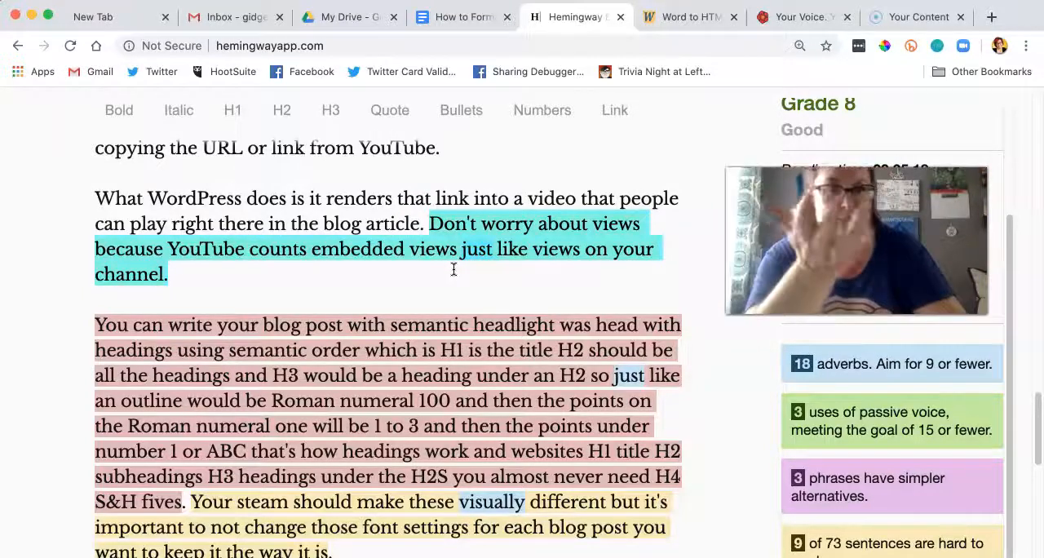
Step: Add the H2 heading "Semantic HTML Matters" above the paragraph starting "You can write your blog post"
scroll(454, 269, "down", 3)
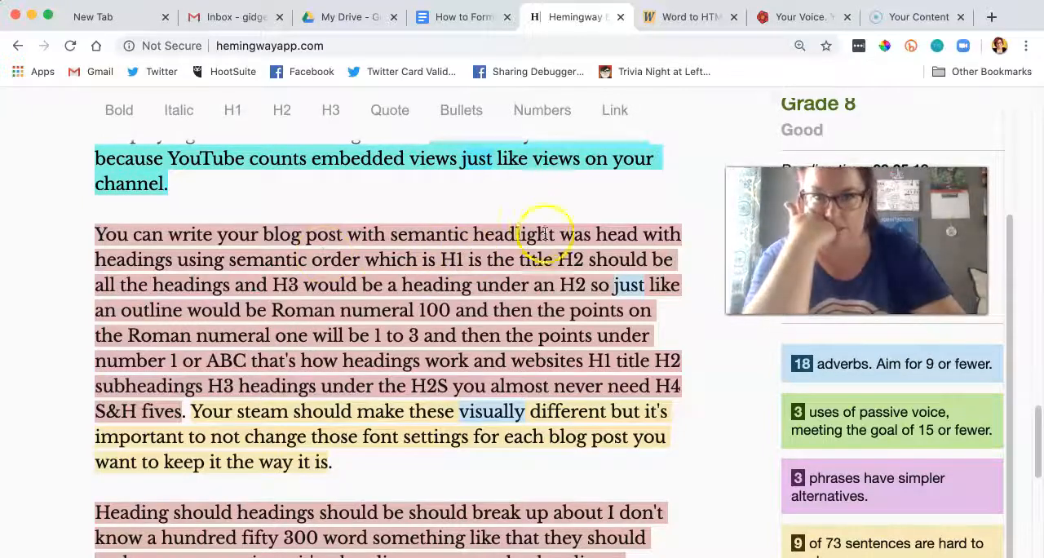
scroll(443, 239, "up", 2)
scroll(441, 241, "up", 2)
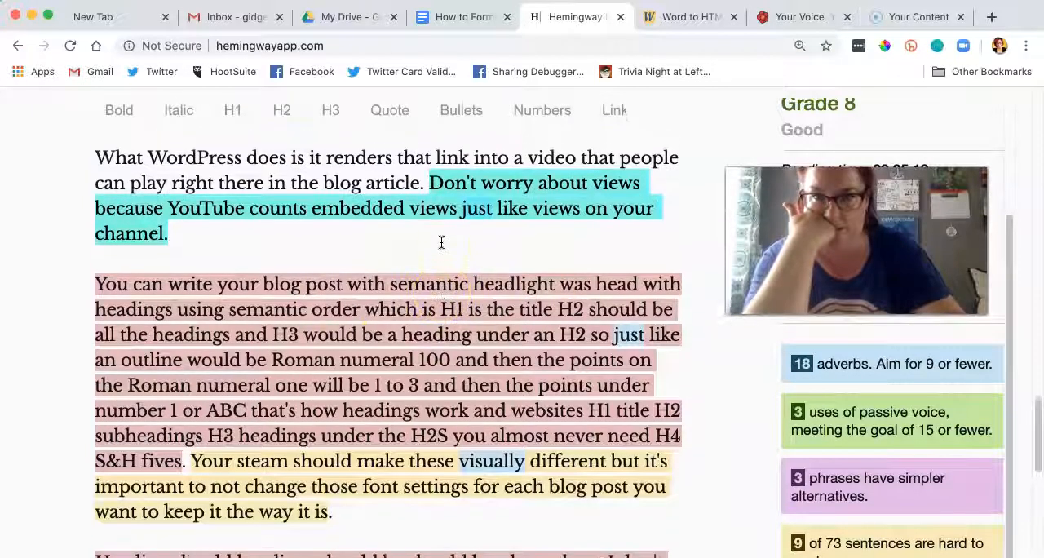
left_click(210, 291)
key("Return")
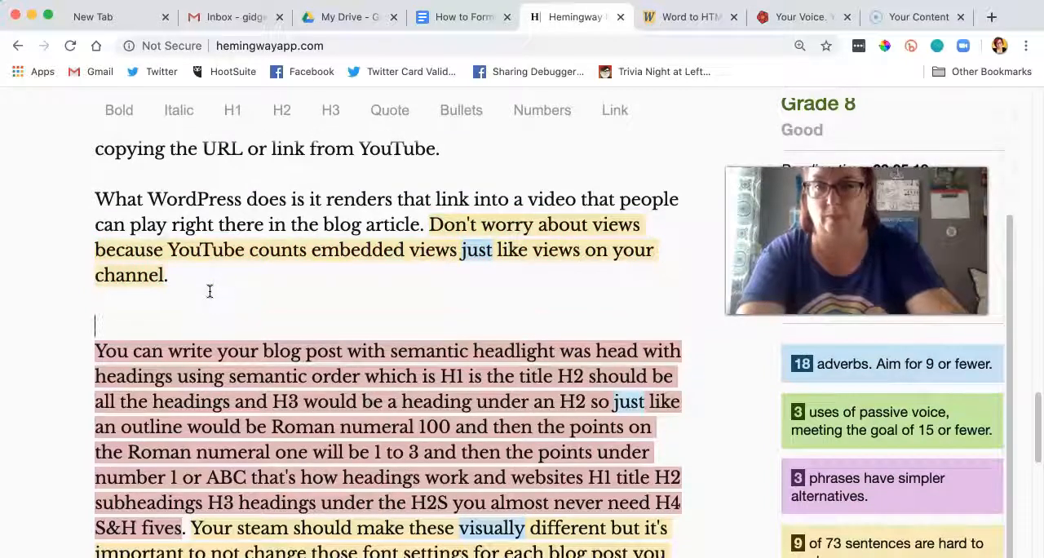
type("Semantin")
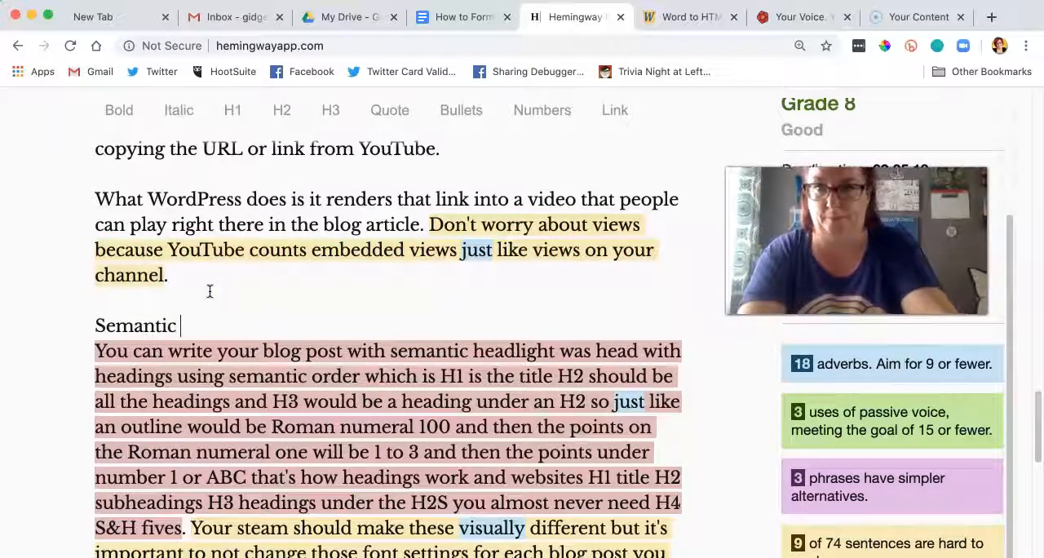
type(" HTML Matters")
key("Return")
left_click(333, 326)
left_click_drag(333, 325, 40, 325)
left_click(282, 110)
Step: Correct "headlight" to "headlines" and end the opening sentence there with a period
scroll(231, 347, "down", 3)
scroll(231, 347, "down", 5)
scroll(350, 275, "up", 2)
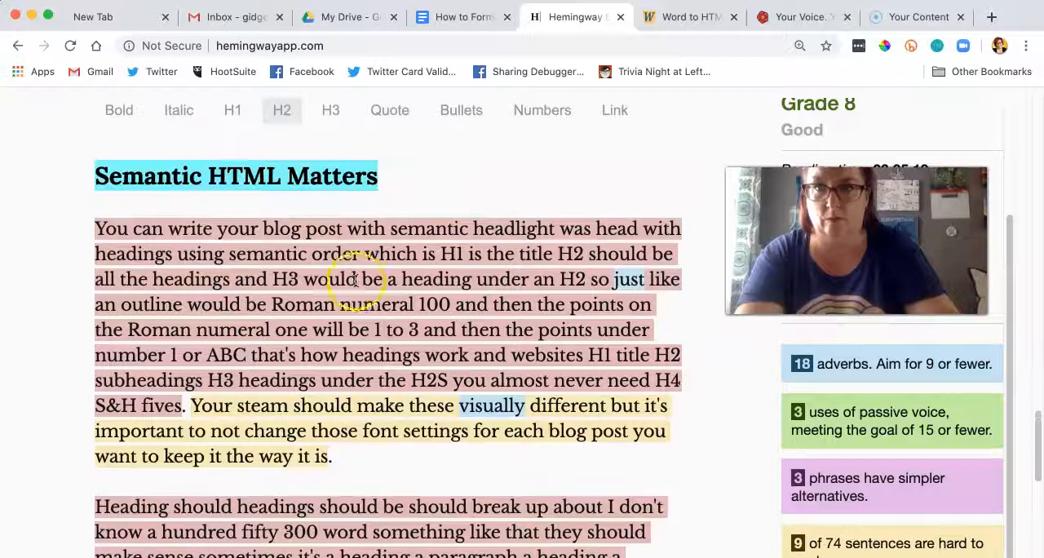
left_click(550, 228)
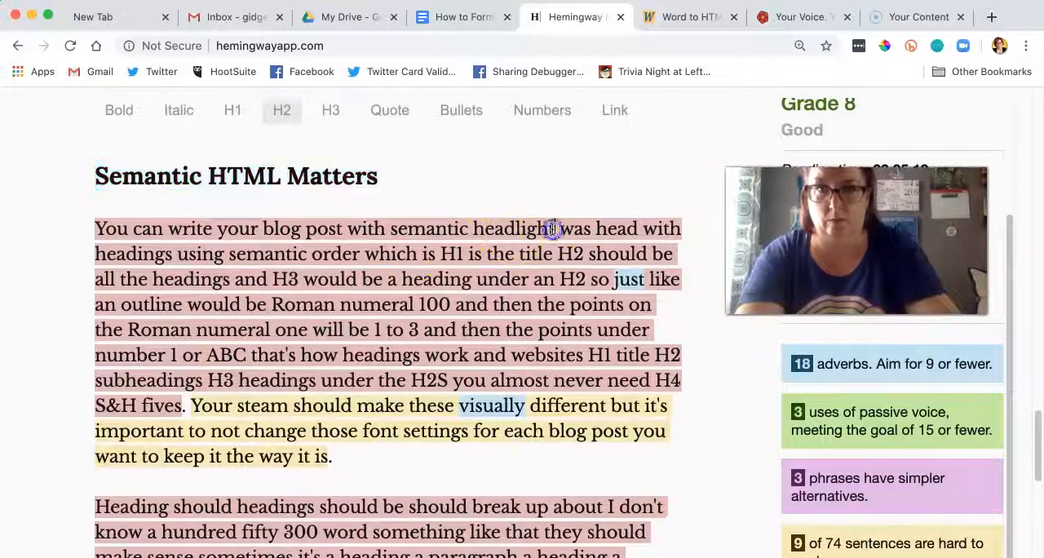
key("BackSpace")
key("BackSpace")
key("BackSpace")
type("ne")
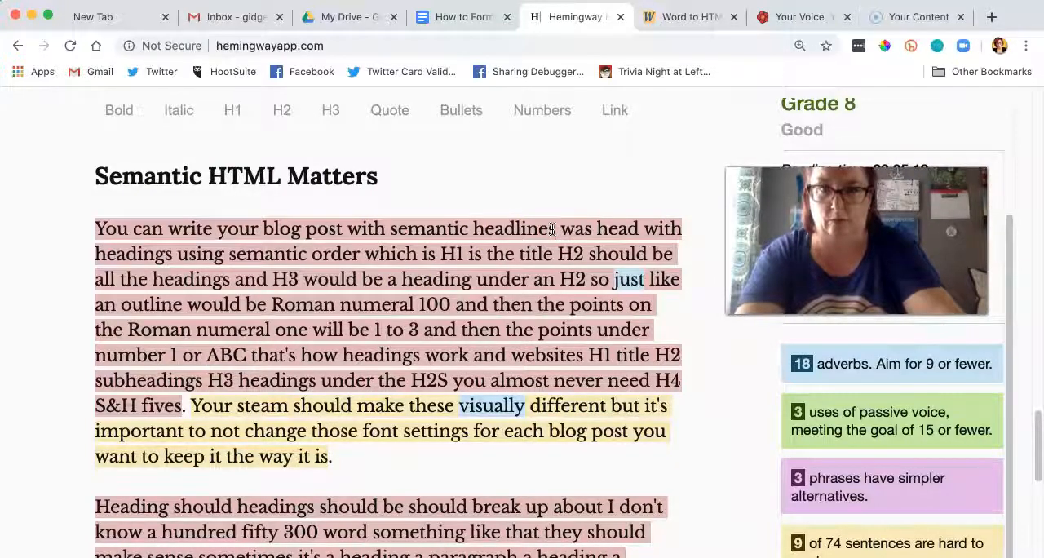
type("s.")
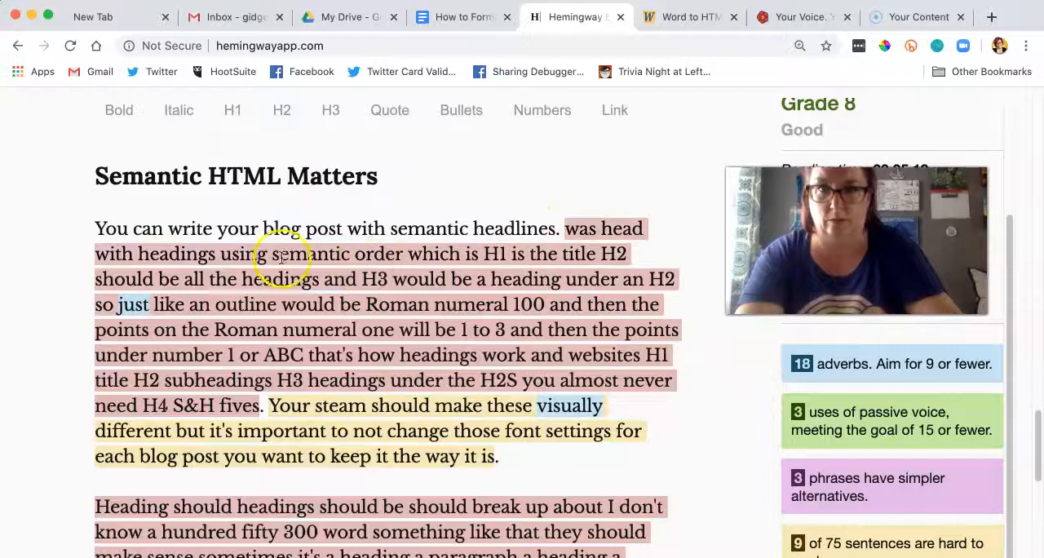
Step: Remove "was head with" and begin the following sentence with a capitalized "Headings"
left_click(145, 254)
left_click_drag(145, 254, 571, 228)
key("BackSpace")
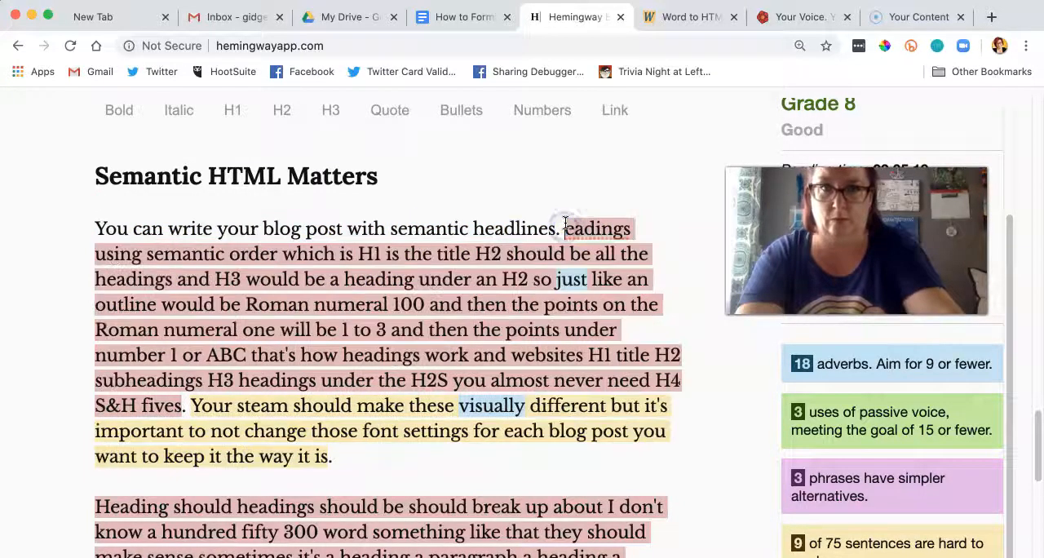
type("H")
Step: Replace "headlines" with "HTML." and add "(Semantic is the grammar of HTML)" after it
left_click_drag(555, 227, 475, 225)
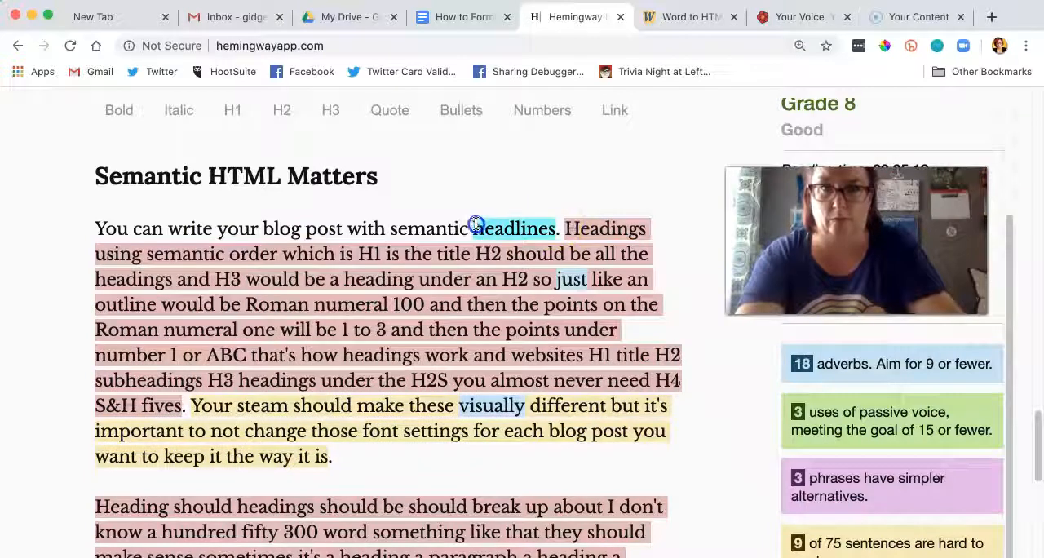
type("HTML.")
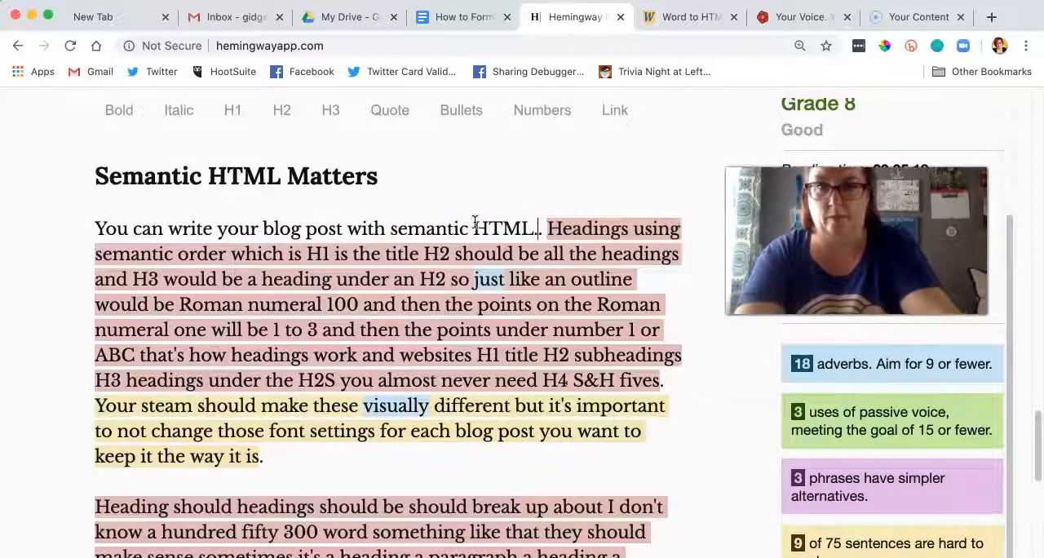
type(" (Semant")
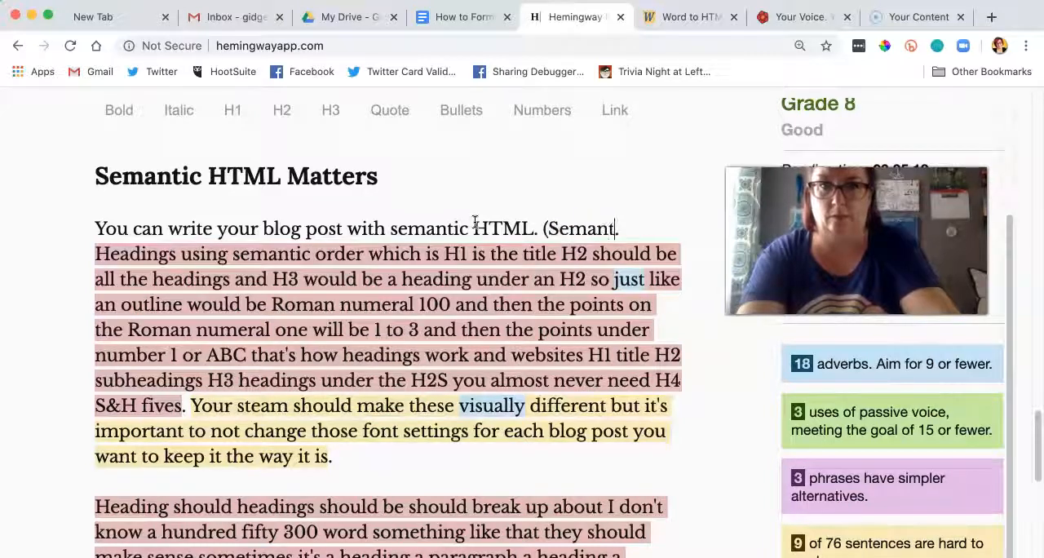
type("ic is the ")
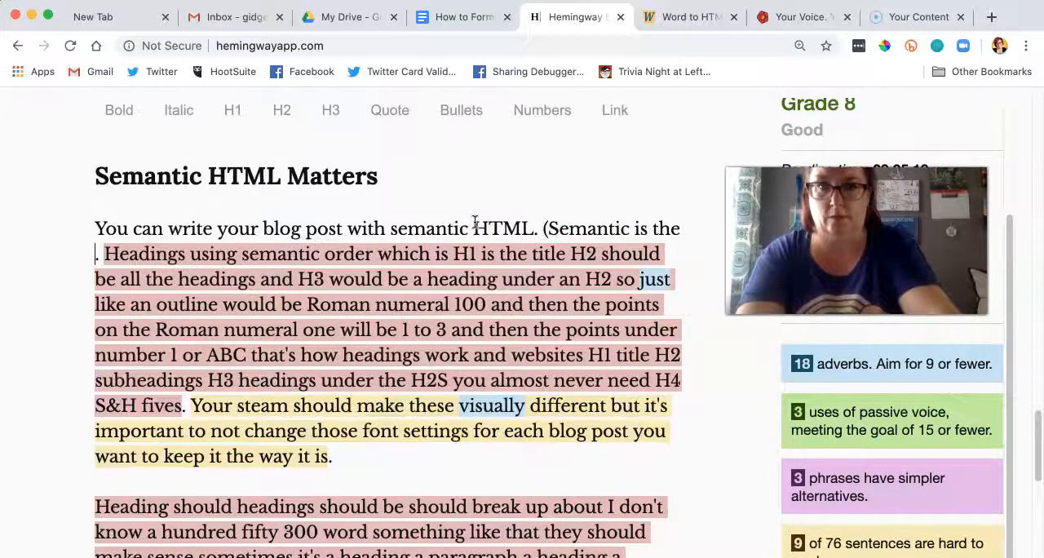
type("grammar o")
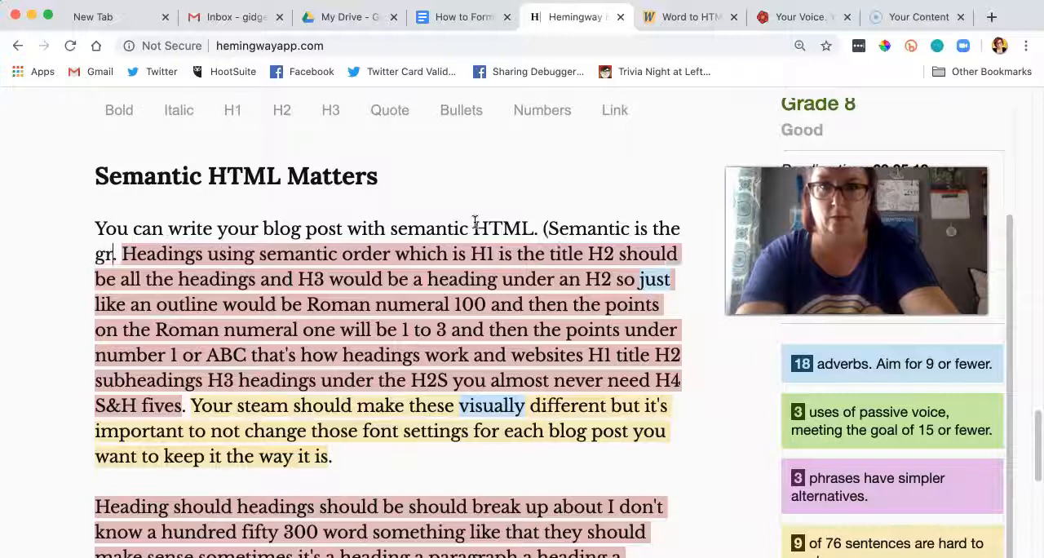
type("f HTML).")
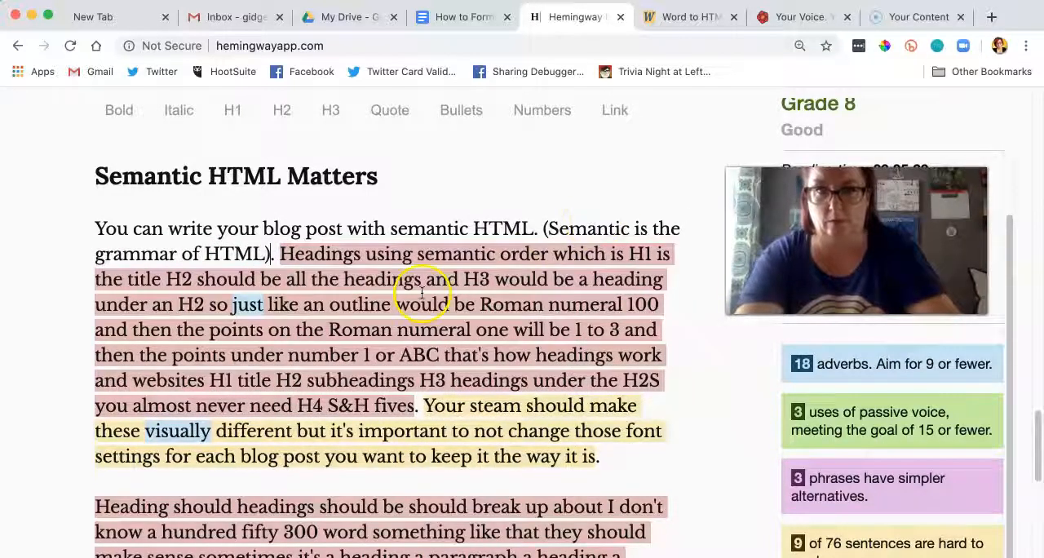
Step: Change "Headings using semantic order" to "Headings use semantic order"
left_click(412, 254)
key("BackSpace")
key("BackSpace")
key("BackSpace")
type("e")
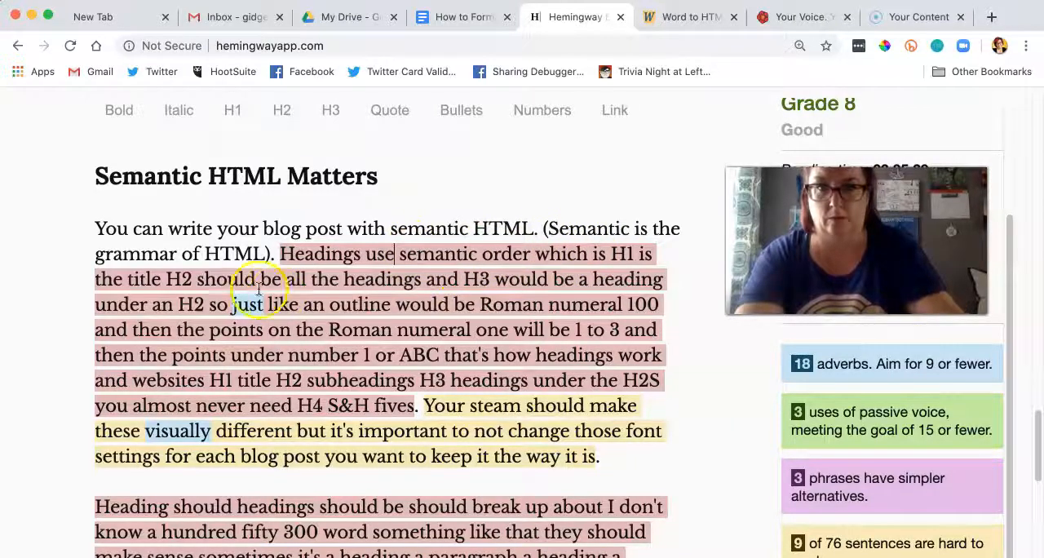
Step: Extend the heading order after "which is H1" to read "H1, H2, H3, etc."
mouse_move(247, 305)
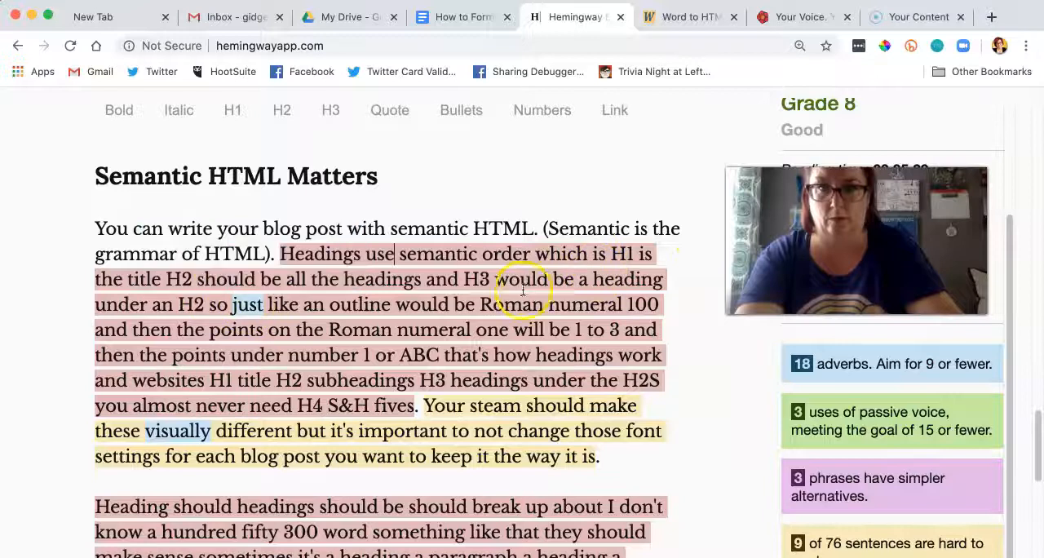
left_click(632, 257)
type(", H2, H")
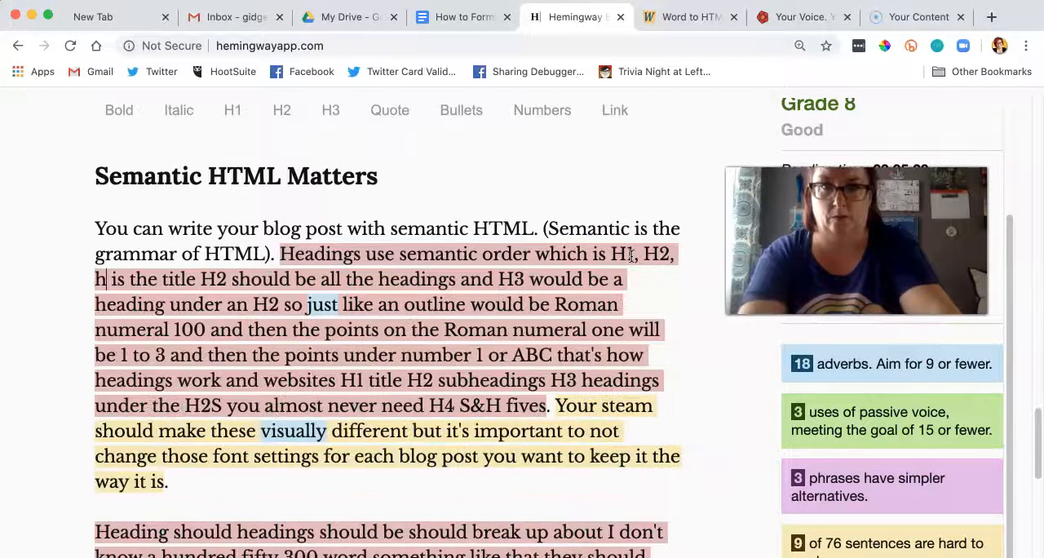
type("3, etc. H")
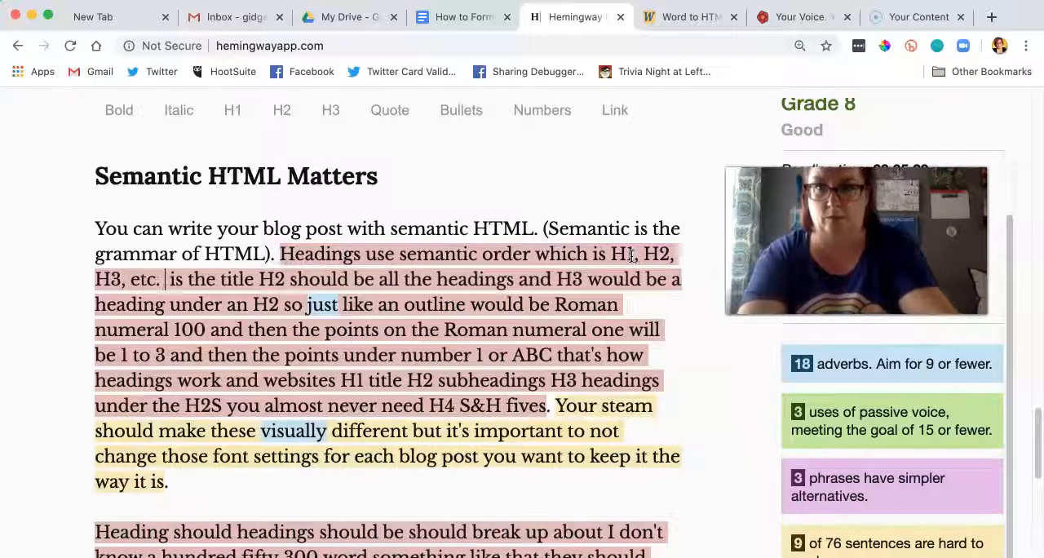
type("1 is")
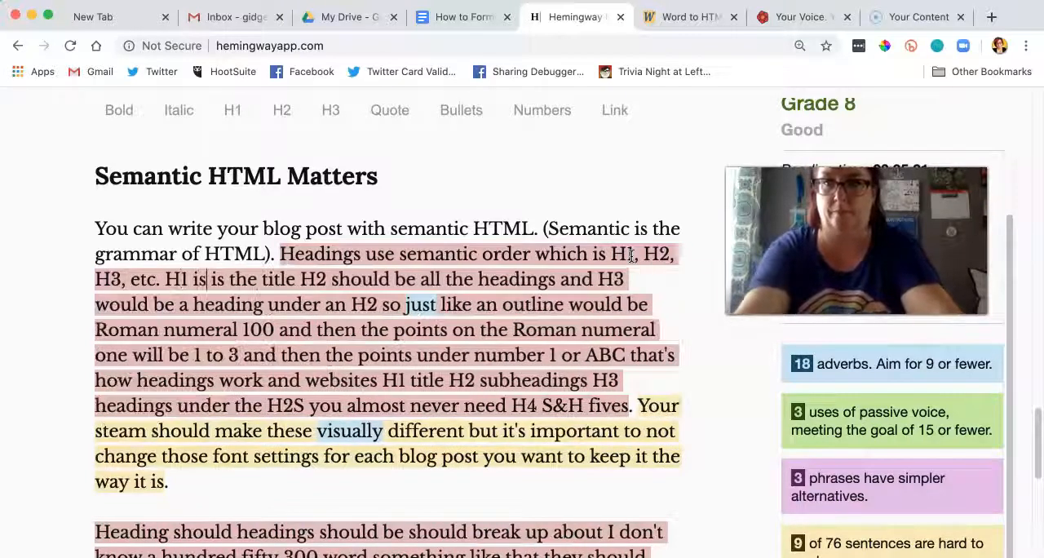
Step: Form the separate sentence "H1 is the title." after "etc." and clean up its spacing
key("BackSpace")
key("BackSpace")
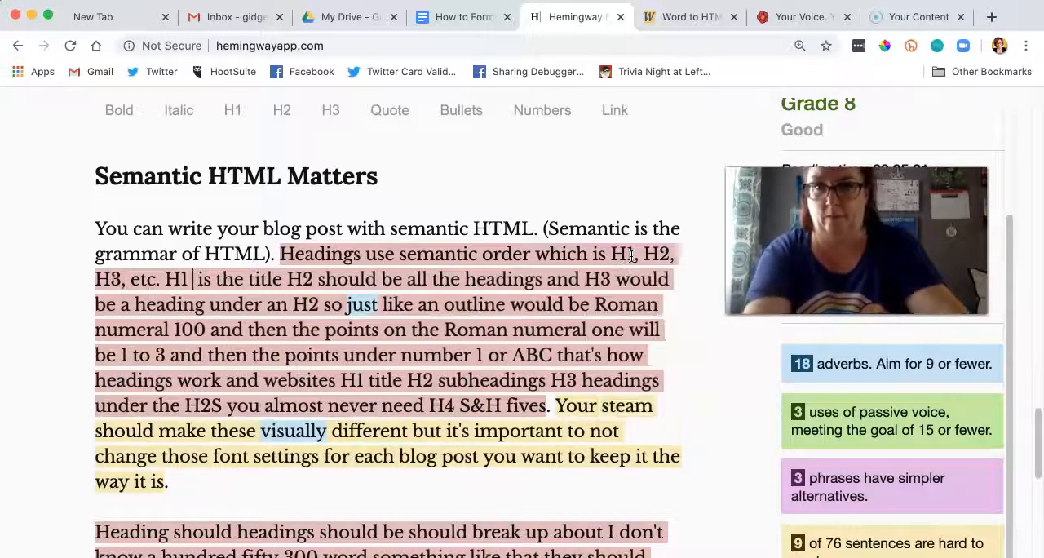
left_click(283, 279)
type(".")
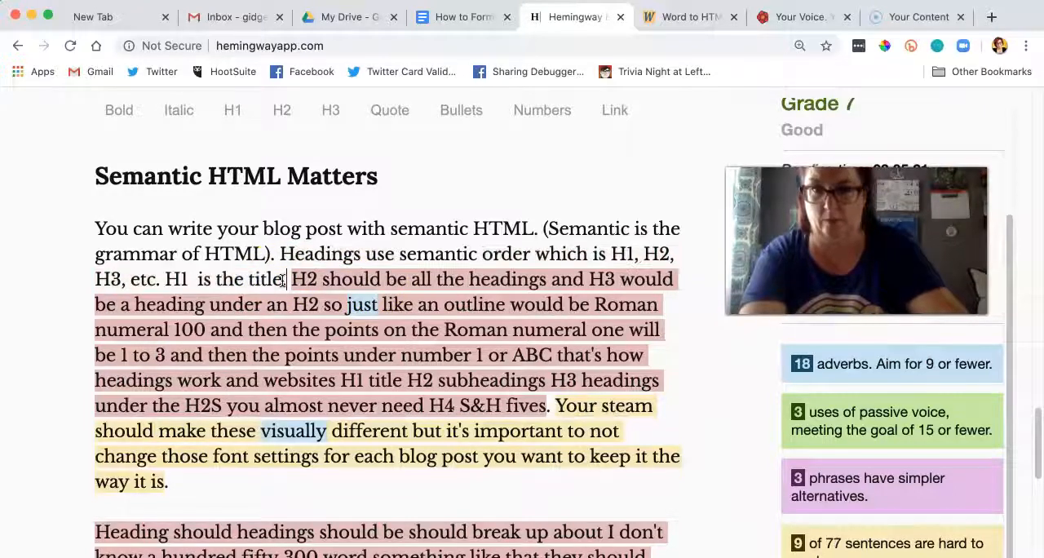
left_click(197, 278)
key("BackSpace")
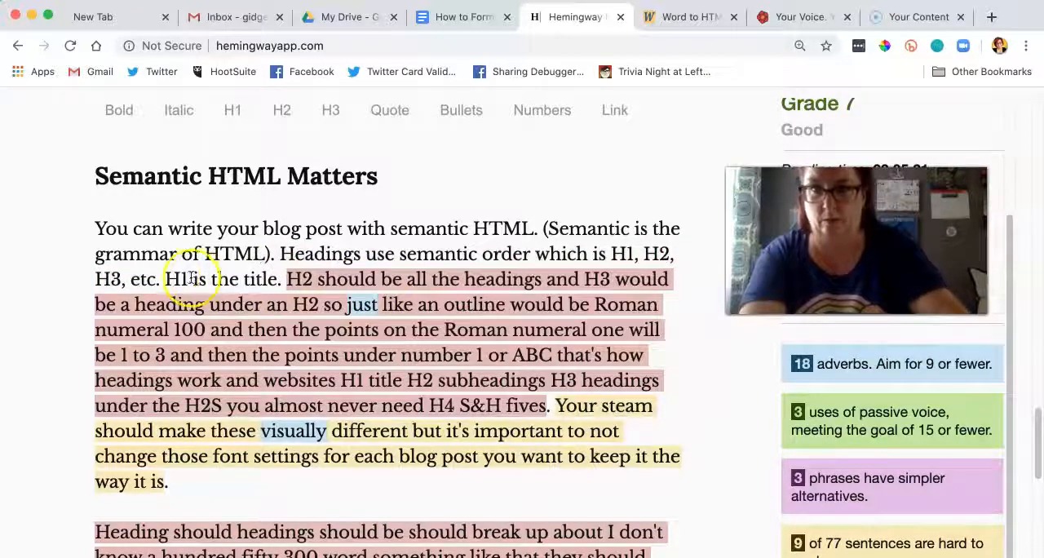
Step: End the sentence after "a heading under an H2" with a period and start a new paragraph there
left_click(168, 278)
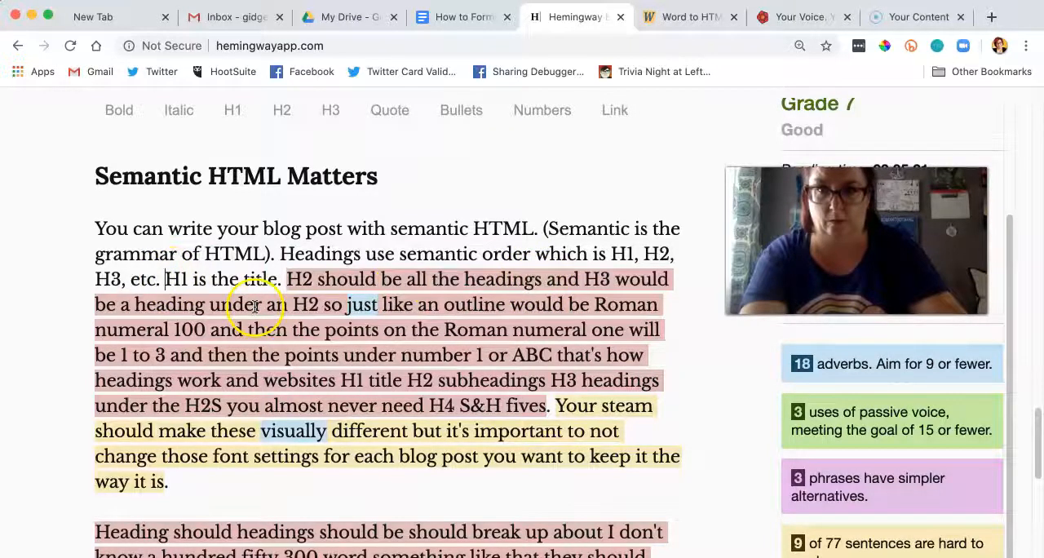
left_click(317, 305)
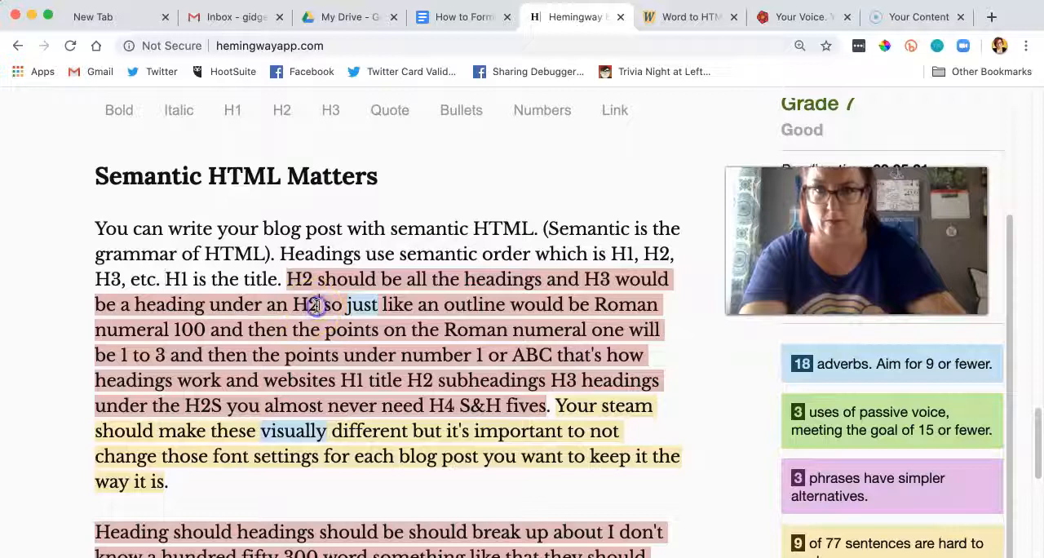
key("Return")
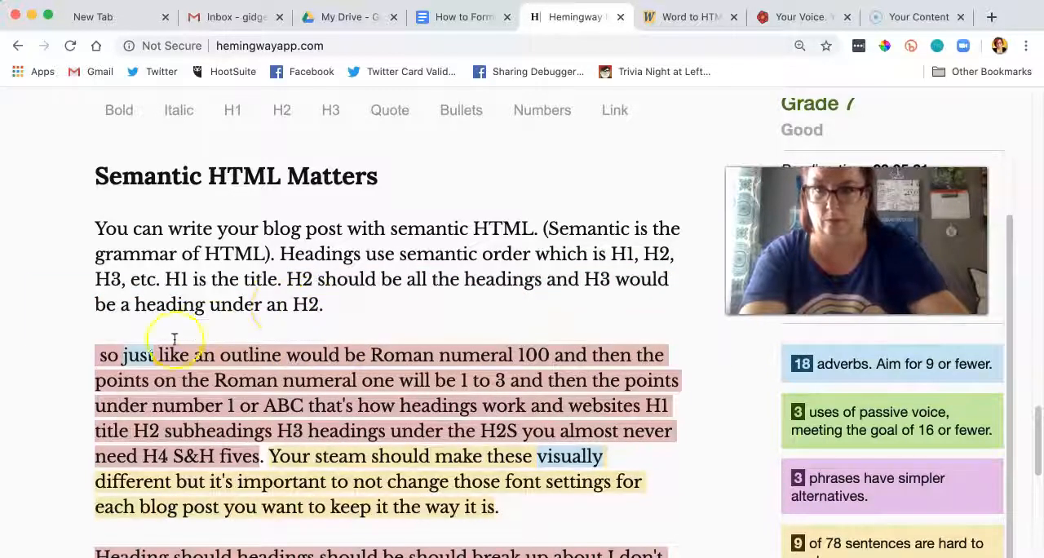
Step: Replace "so just like" at the start of the new paragraph with "This is similar to" before "an outline"
left_click(149, 353)
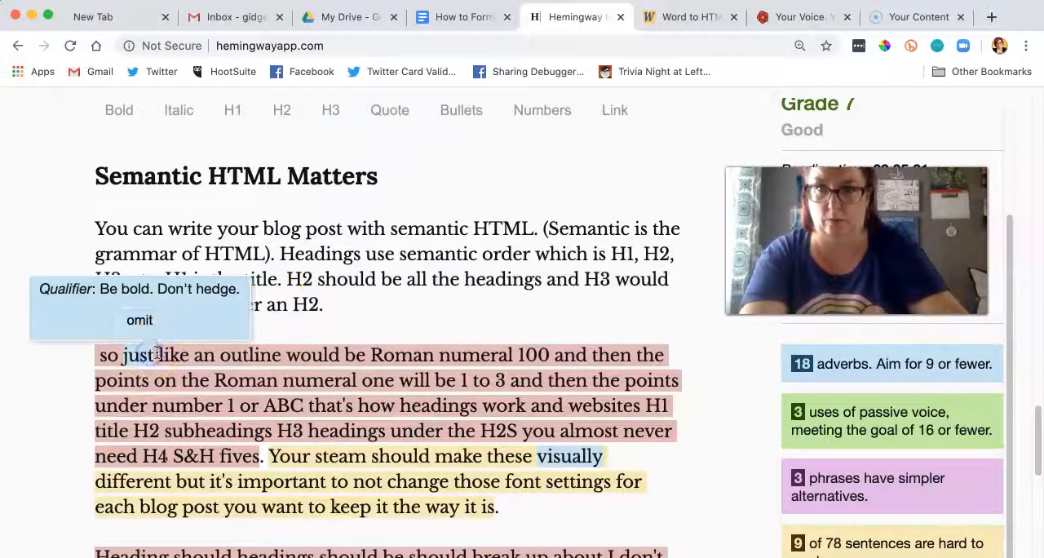
left_click_drag(158, 353, 77, 350)
type("This is a")
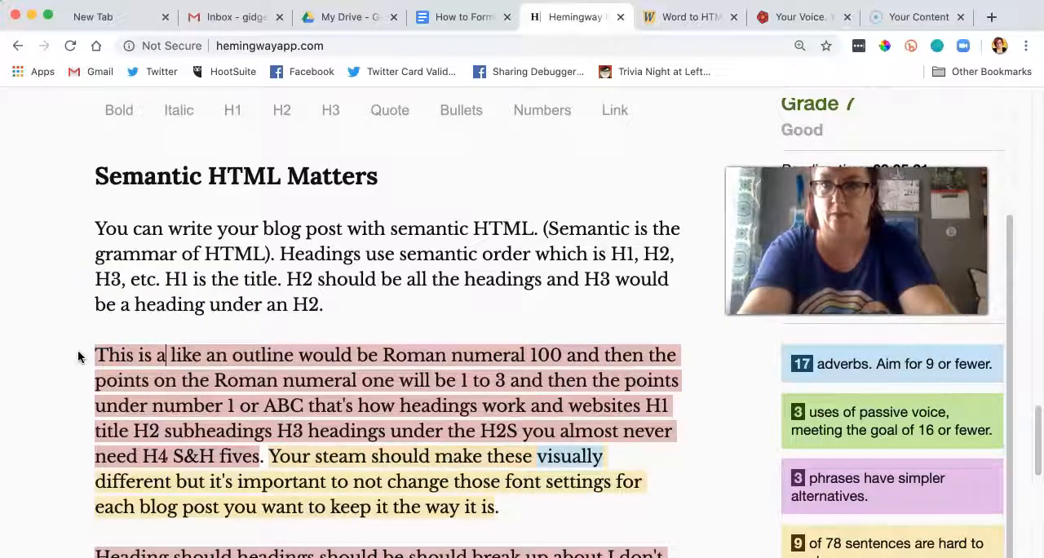
key("BackSpace")
type("similar to")
left_click(189, 351)
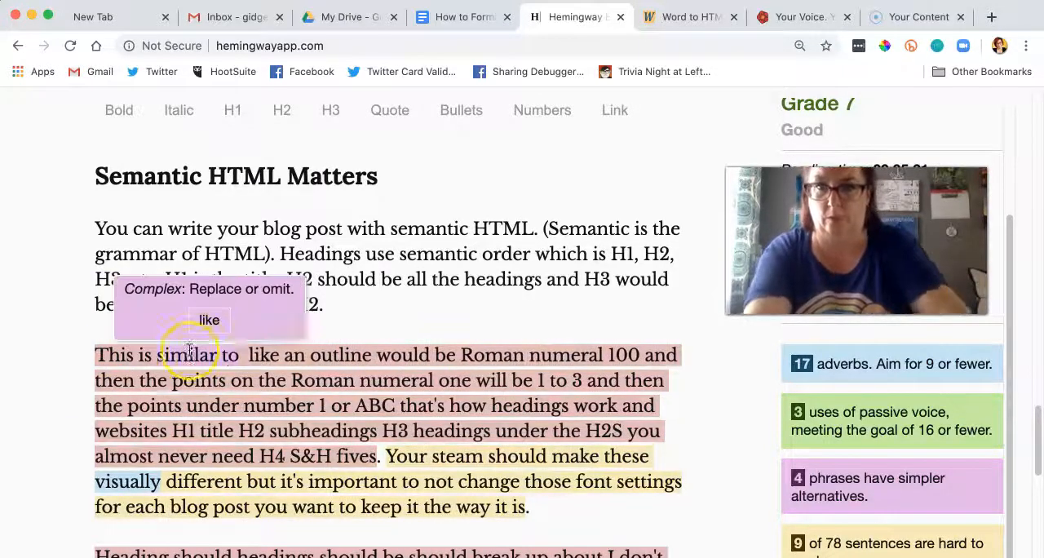
left_click(285, 355)
key("BackSpace")
key("BackSpace")
key("BackSpace")
key("BackSpace")
key("BackSpace")
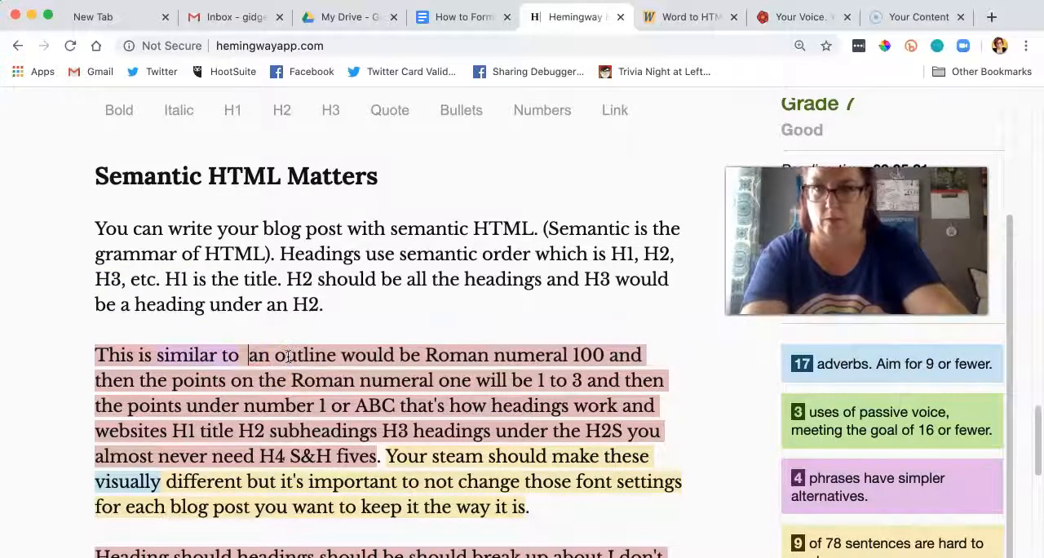
Step: End the sentence after "This is similar to an outline" with a period and delete "would be" before "Roman numeral"
key("BackSpace")
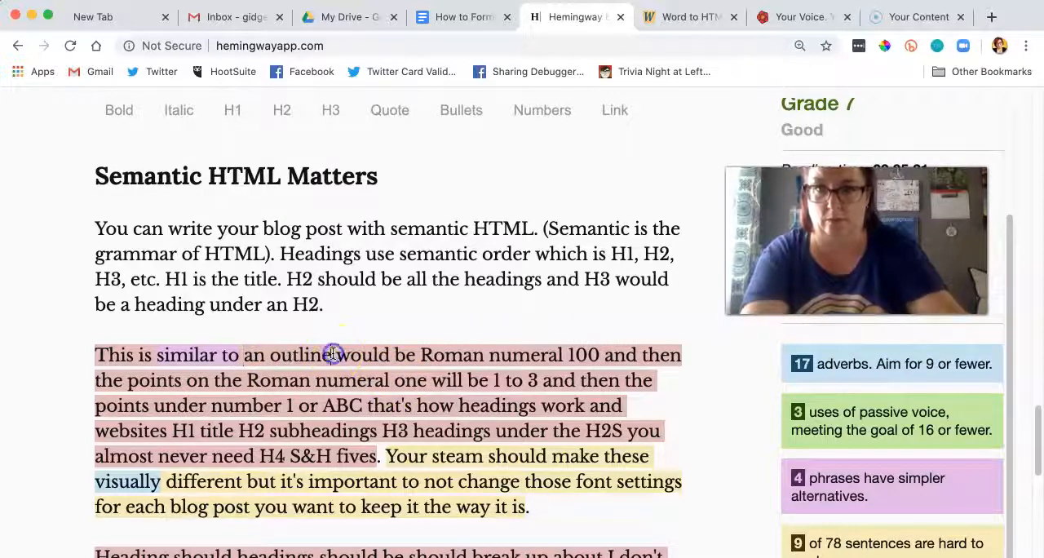
type(".")
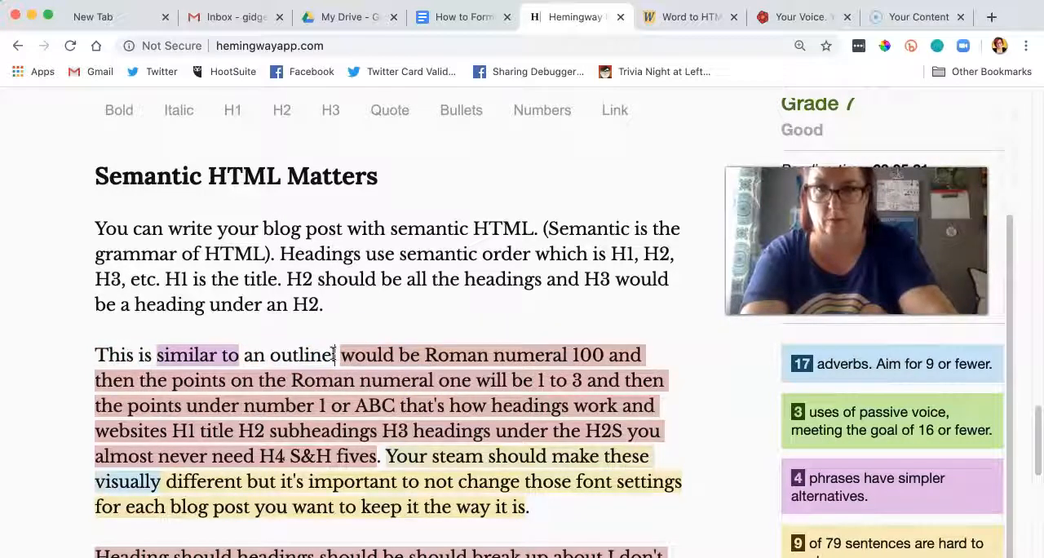
left_click(430, 355)
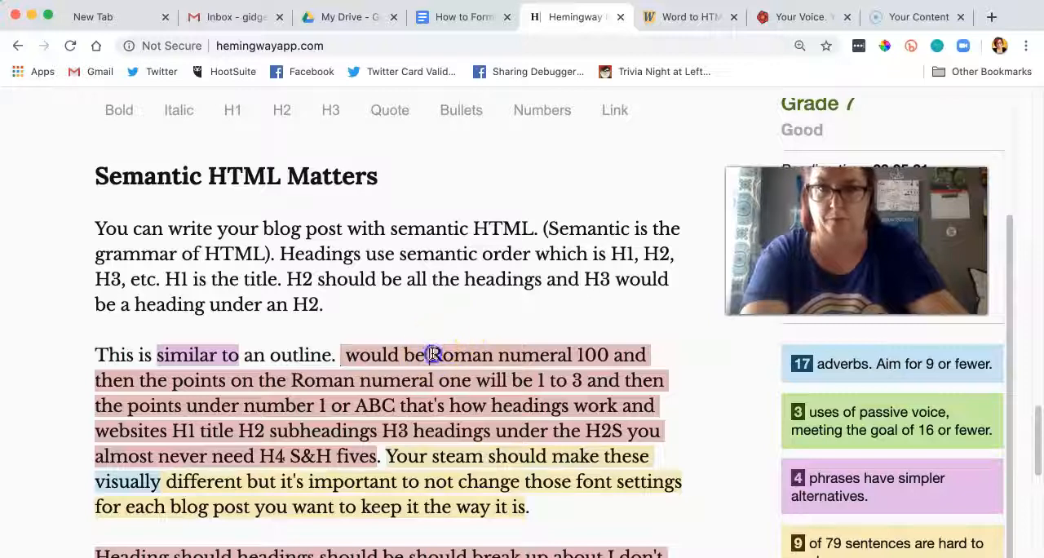
key("BackSpace")
key("BackSpace")
key("BackSpace")
key("BackSpace")
key("BackSpace")
key("BackSpace")
key("BackSpace")
key("BackSpace")
key("BackSpace")
key("BackSpace")
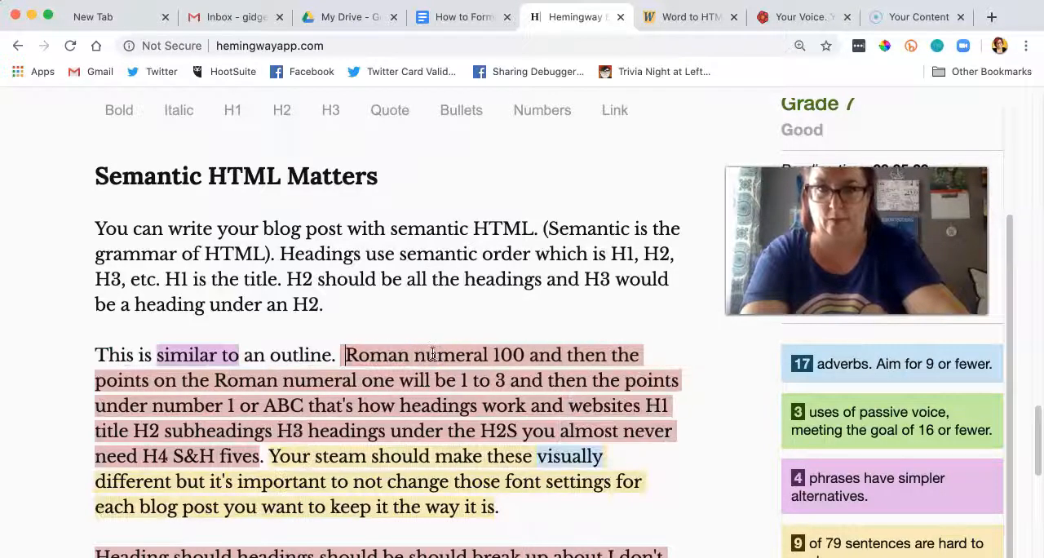
Step: Replace "100" after the first "Roman numeral" with "one"
left_click(530, 355)
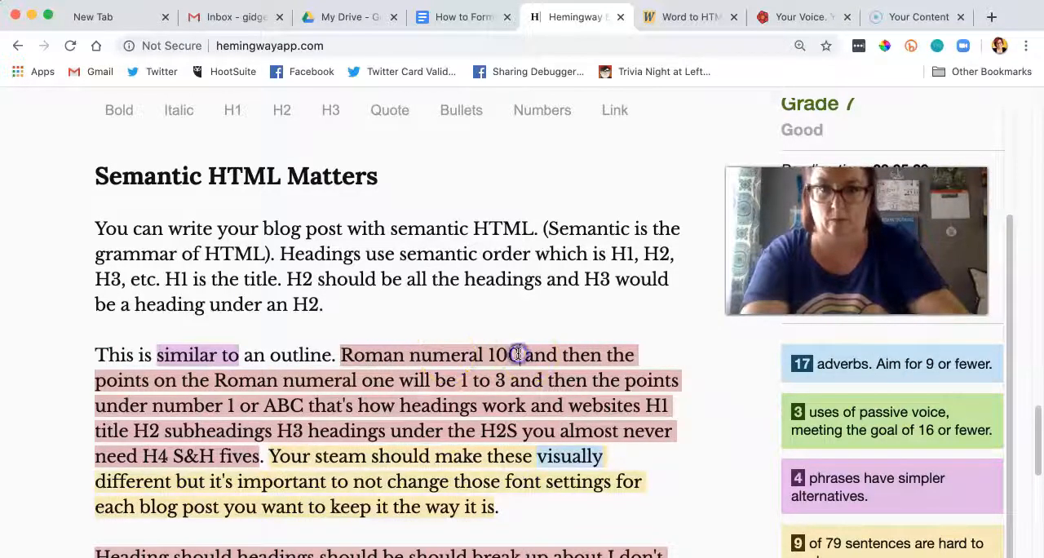
key("BackSpace")
key("BackSpace")
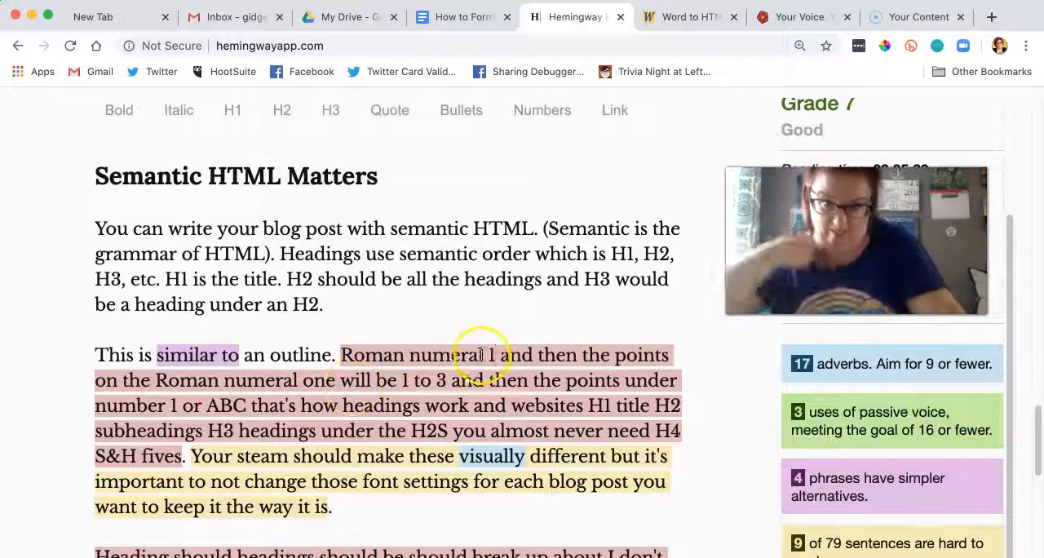
key("BackSpace")
type("one")
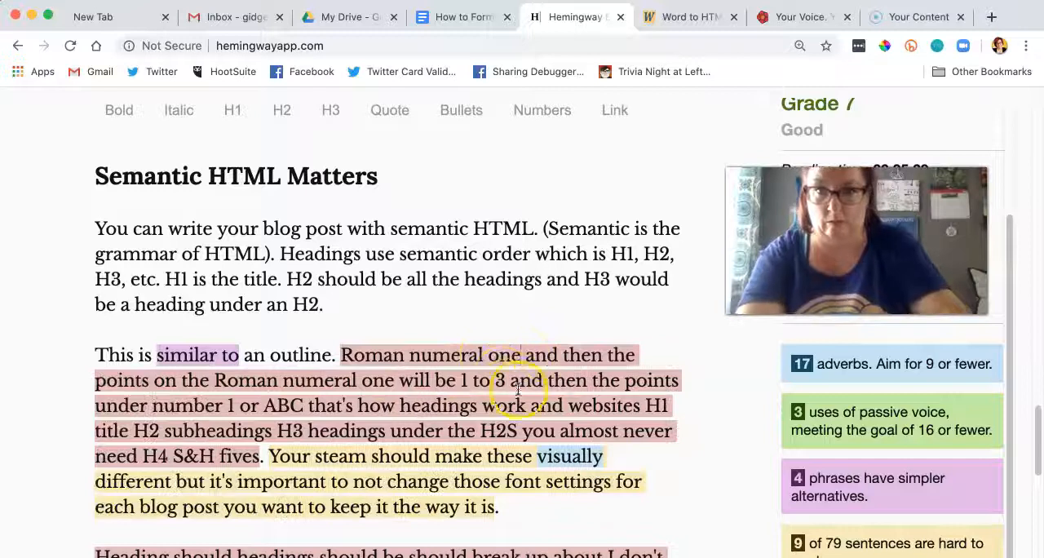
Step: End the sentence after "1 to 3" with a period and start the following sentence with "Then", dropping the "and"
left_click(505, 382)
type(".")
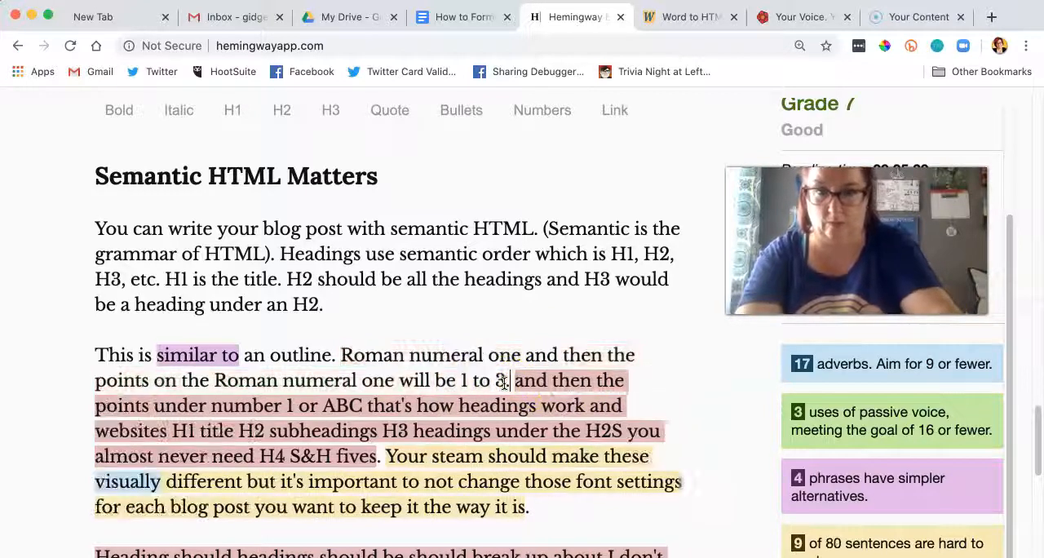
left_click(558, 382)
key("BackSpace")
key("BackSpace")
key("BackSpace")
key("BackSpace")
key("BackSpace")
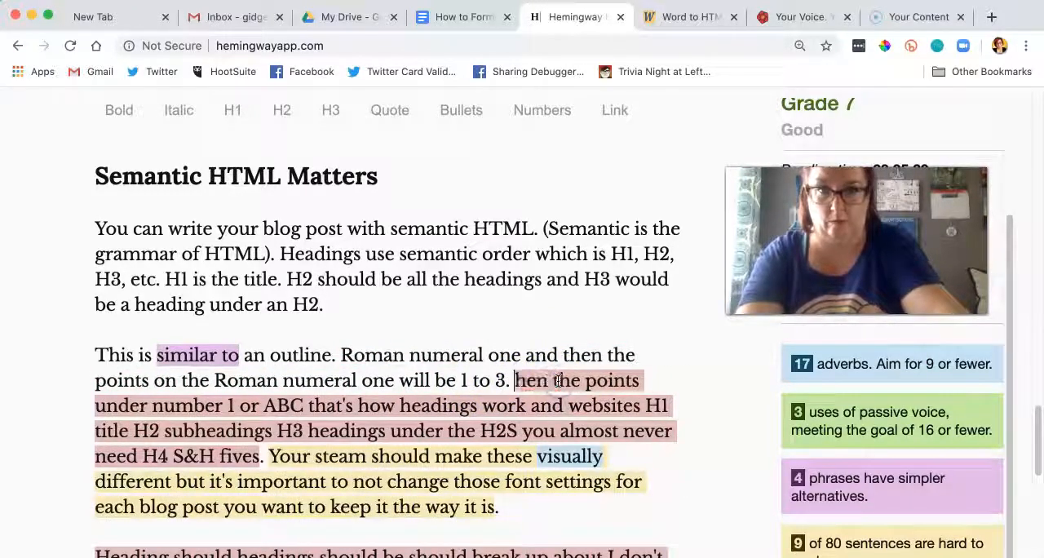
type("T")
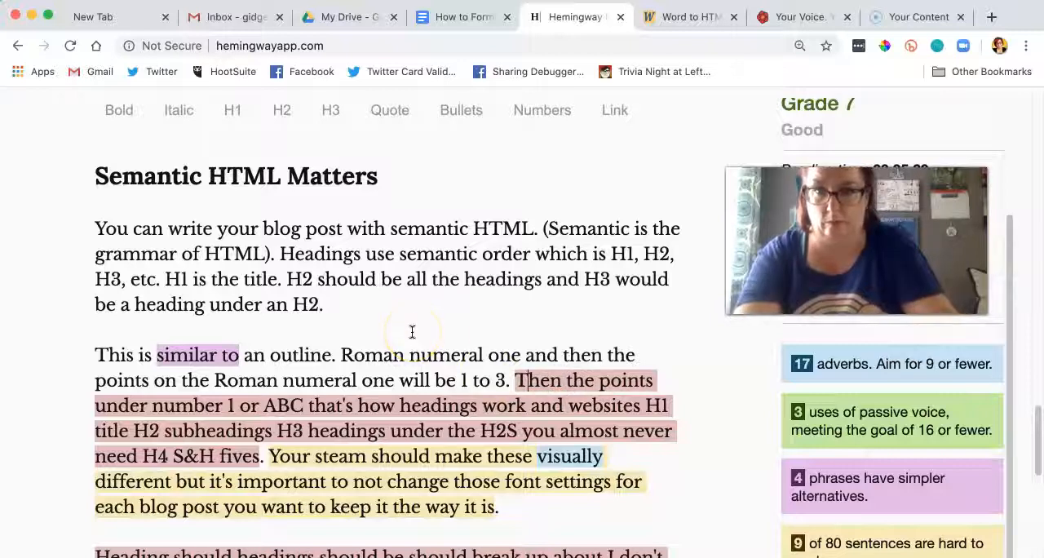
Step: Replace "or ABC" after "under number 1" with "are a, b, c." and capitalize "That's" as the start of a separate sentence
scroll(412, 332, "down", 1)
left_click(302, 367)
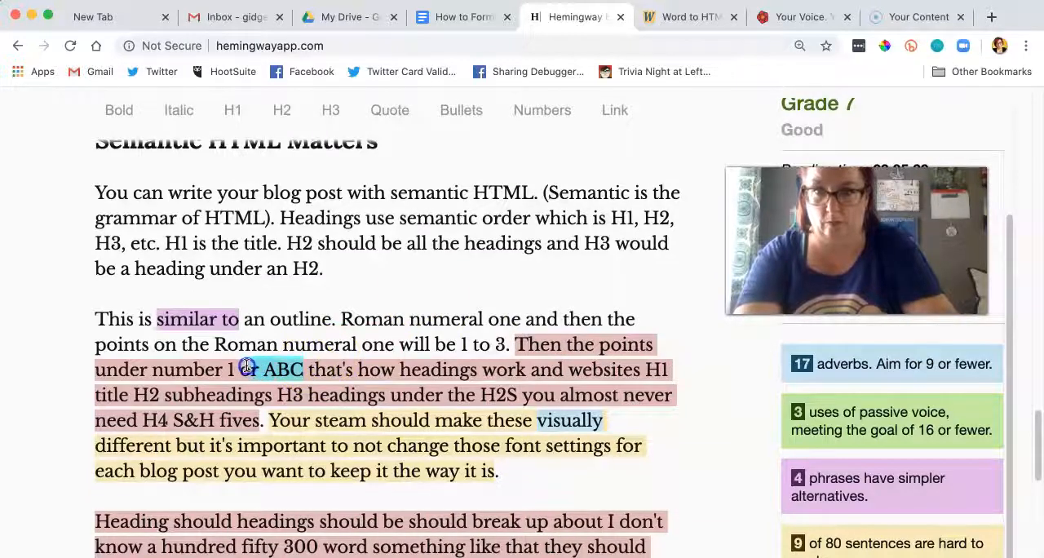
type("are a, b")
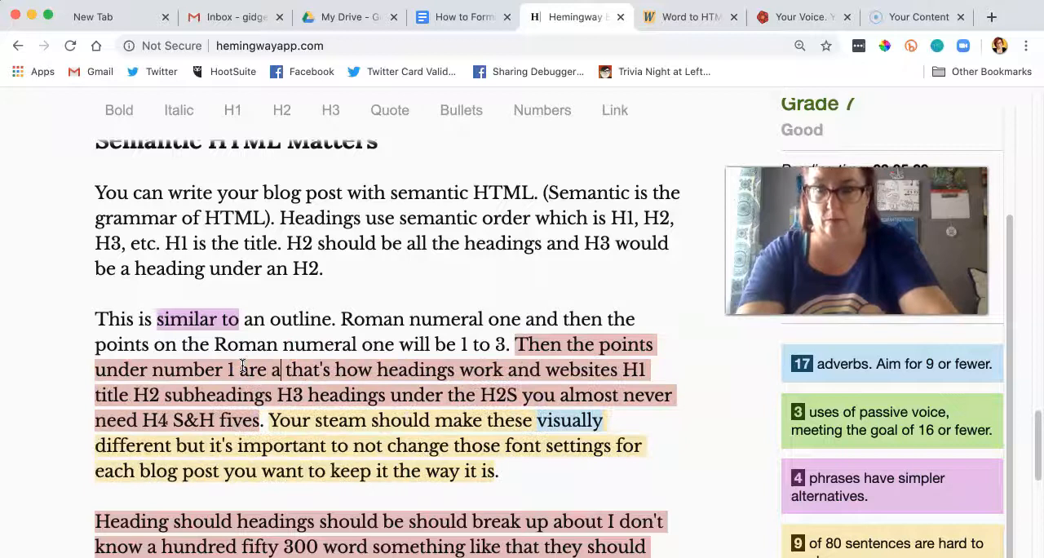
type(", c.")
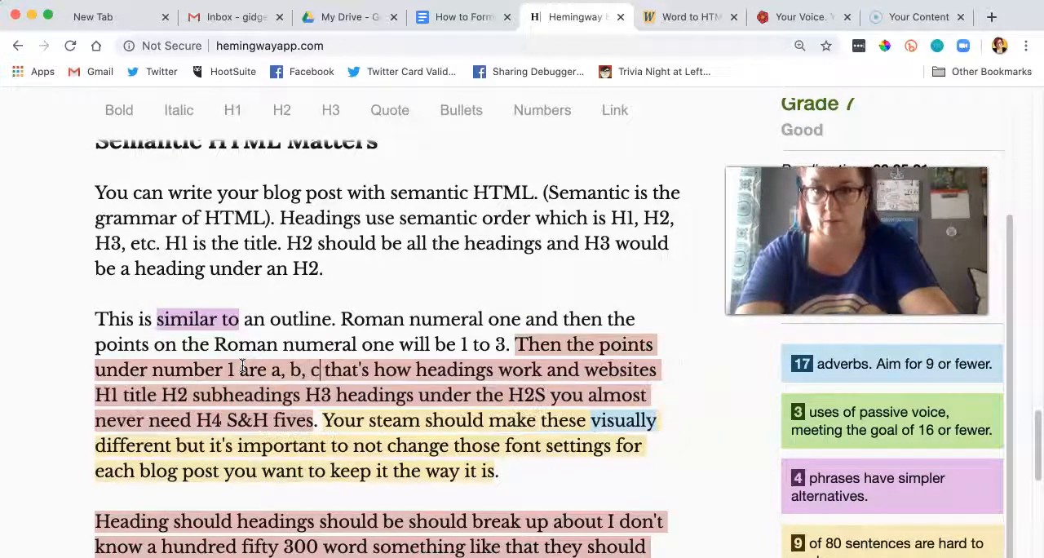
key("Delete")
type("T")
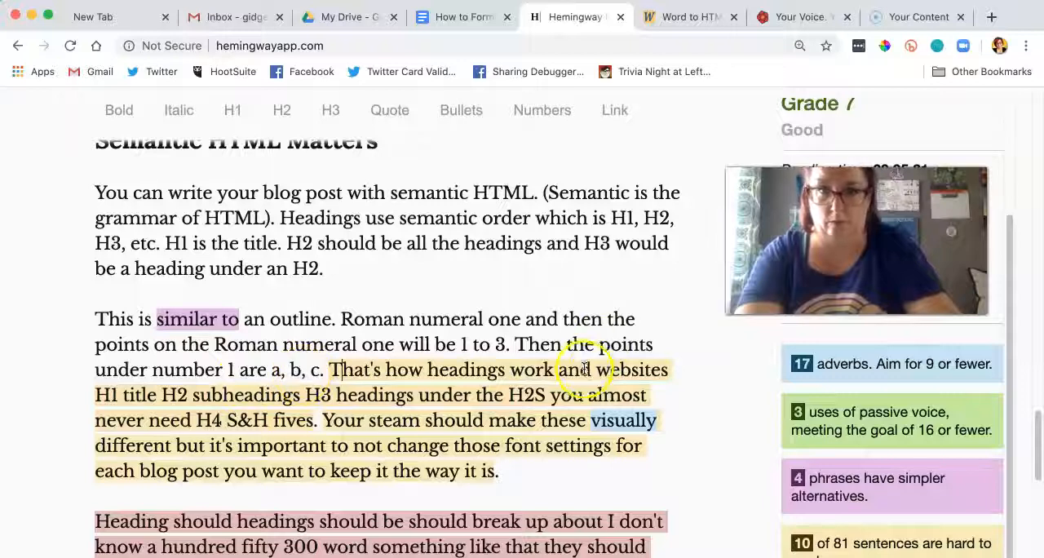
Step: Change "work and websites" to "work in websites", delete the rest of that paragraph, and end the sentence with a period
double_click(559, 371)
type("in")
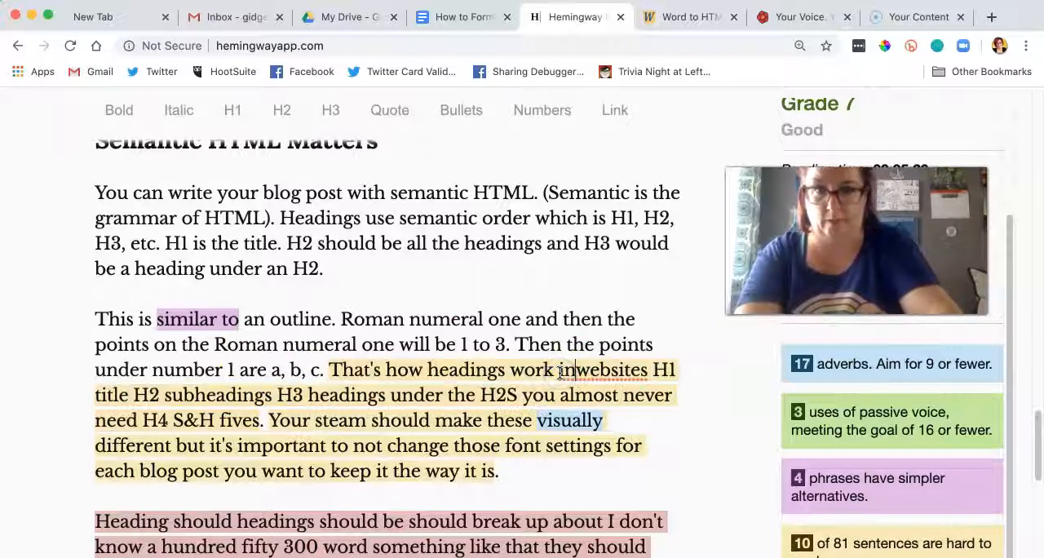
left_click(676, 374)
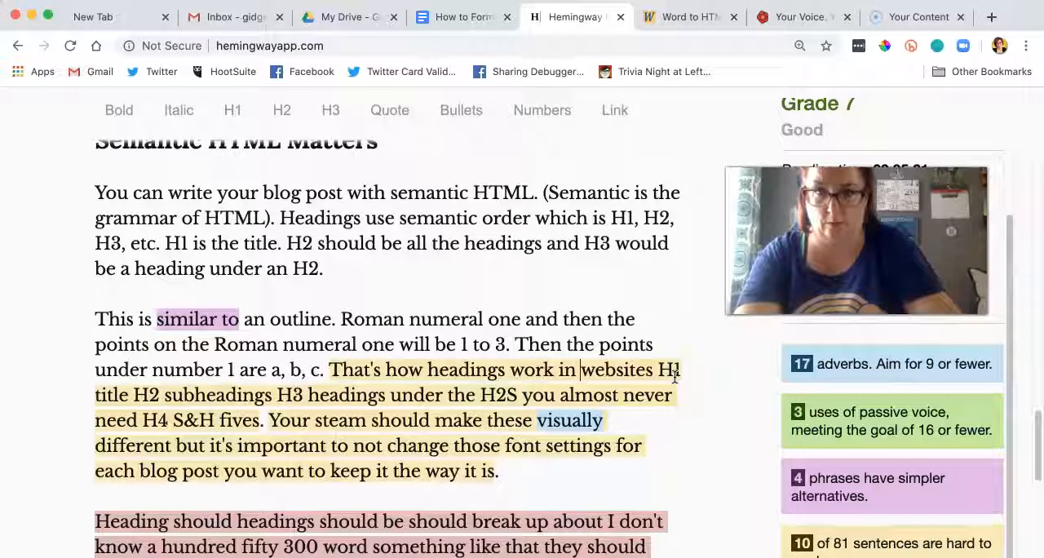
left_click(639, 399)
left_click_drag(651, 373, 661, 472)
type(".")
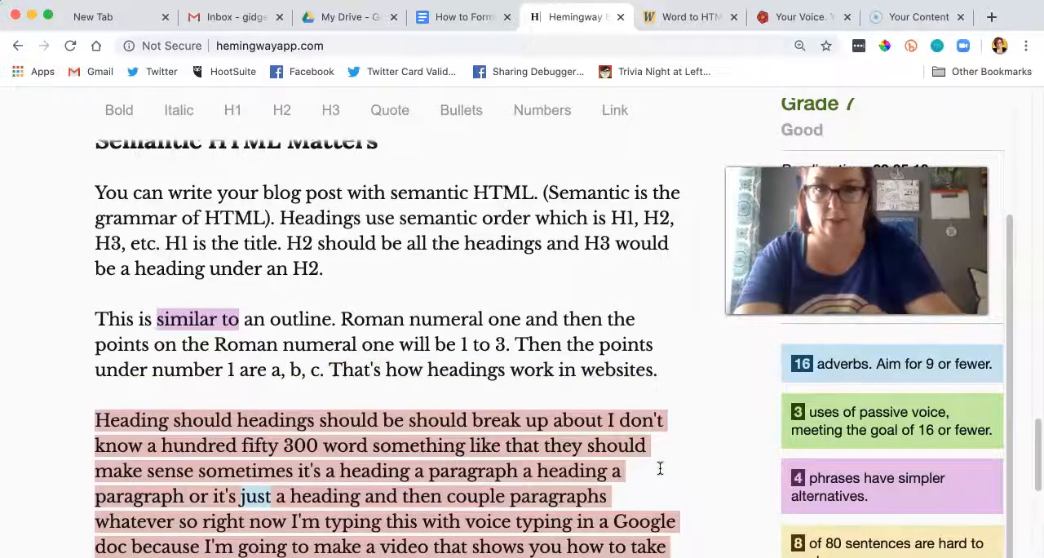
Step: Insert the line "How Many Headings Do I Need?" on its own line above the paragraph starting "Heading should headings"
scroll(650, 401, "down", 3)
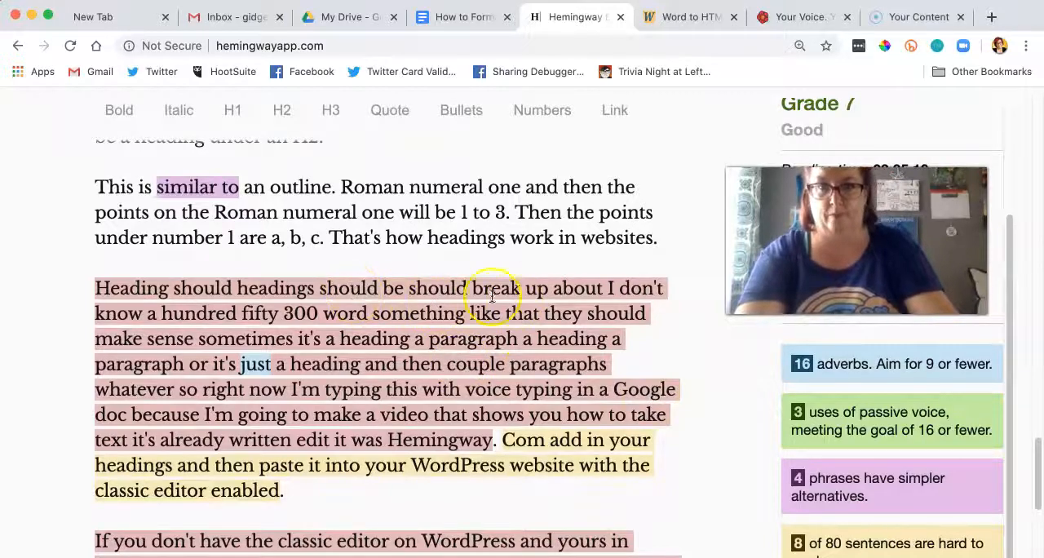
left_click(93, 285)
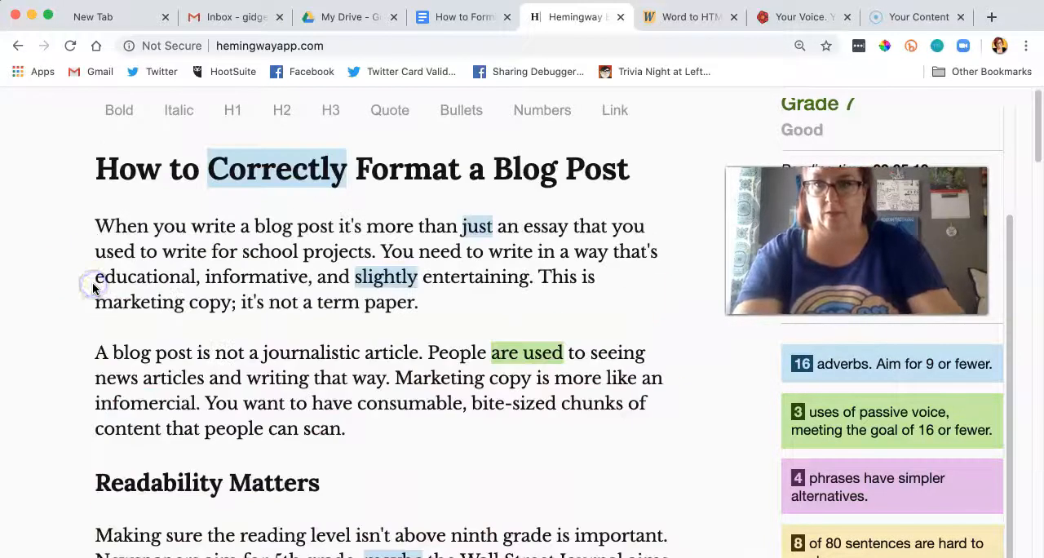
scroll(92, 283, "down", 10)
scroll(93, 282, "down", 15)
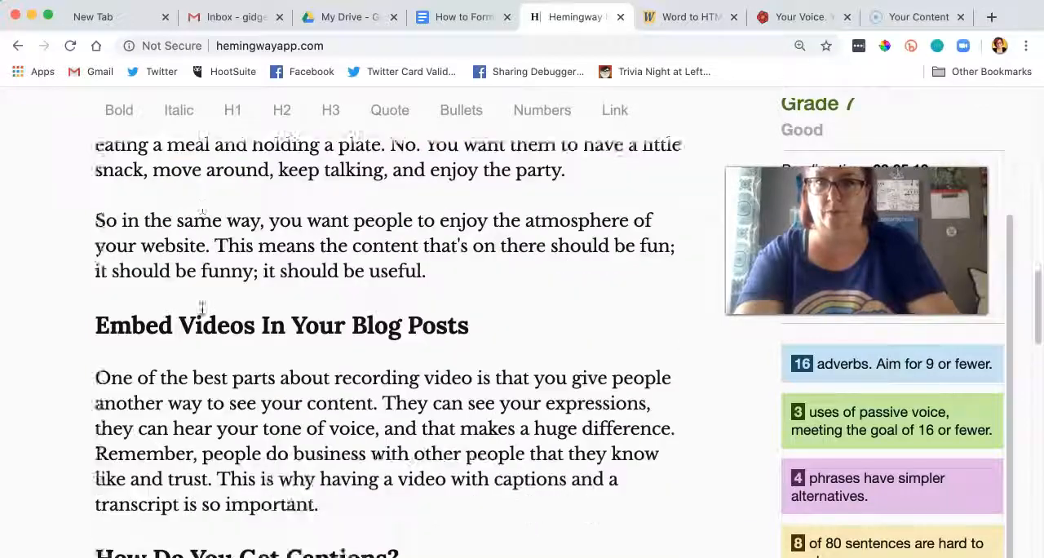
scroll(201, 308, "down", 15)
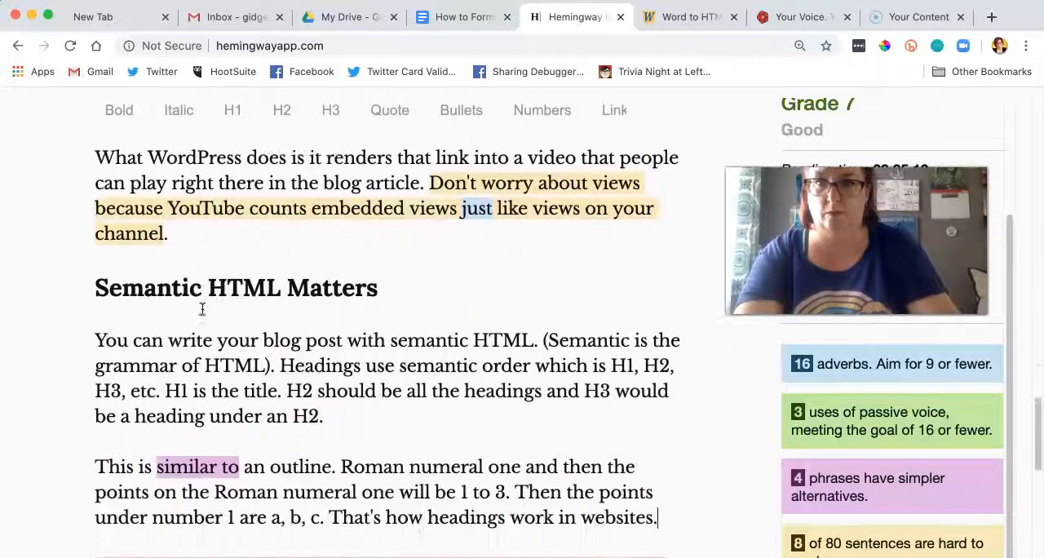
scroll(202, 308, "down", 3)
scroll(197, 324, "down", 2)
left_click(95, 386)
type("How many hadHeading should headings should be should break up")
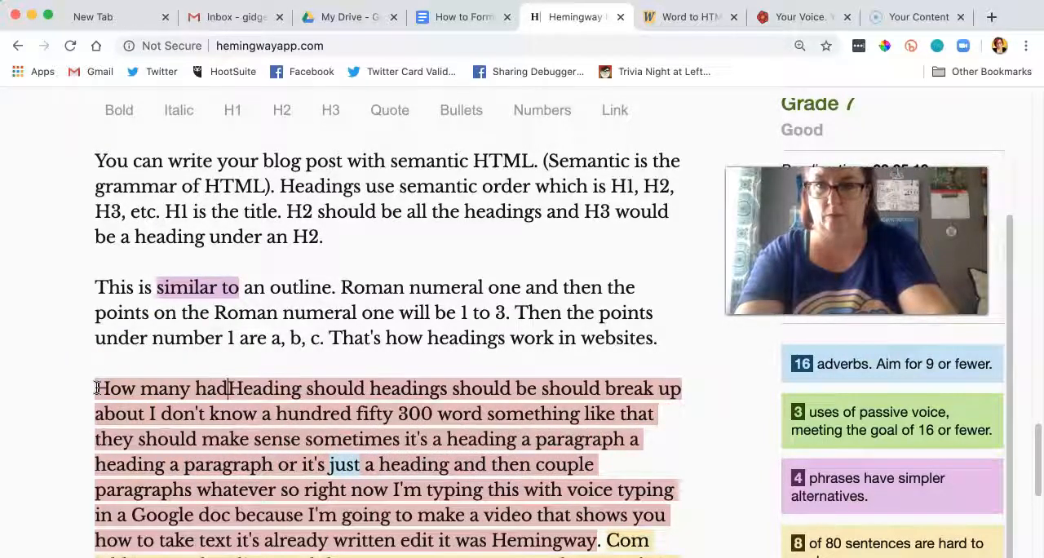
type("y hHead")
key("BackSpace")
key("BackSpace")
key("BackSpace")
key("BackSpace")
key("BackSpace")
type("Many Headings Do ")
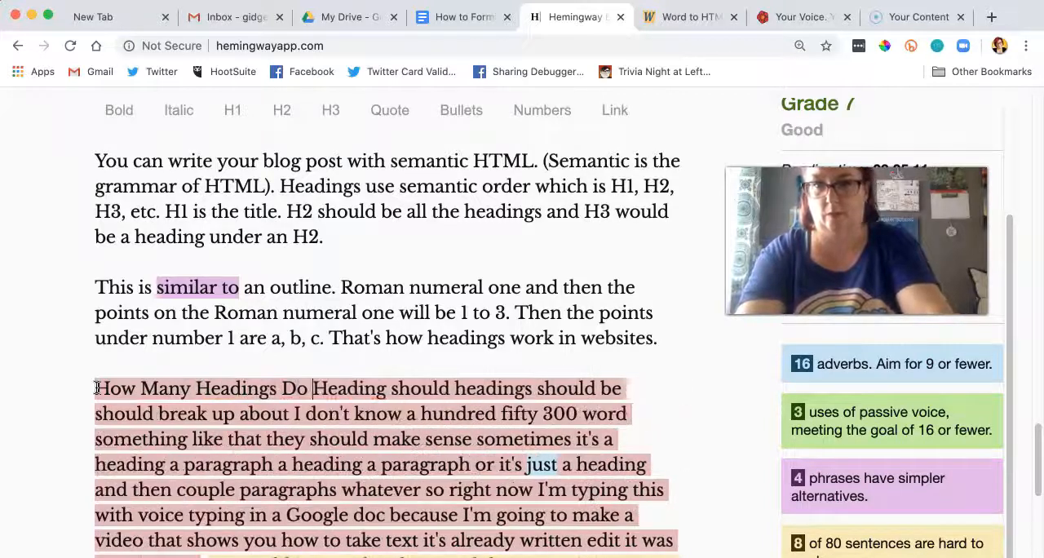
type("I need?")
key("BackSpace")
key("BackSpace")
key("BackSpace")
key("BackSpace")
key("BackSpace")
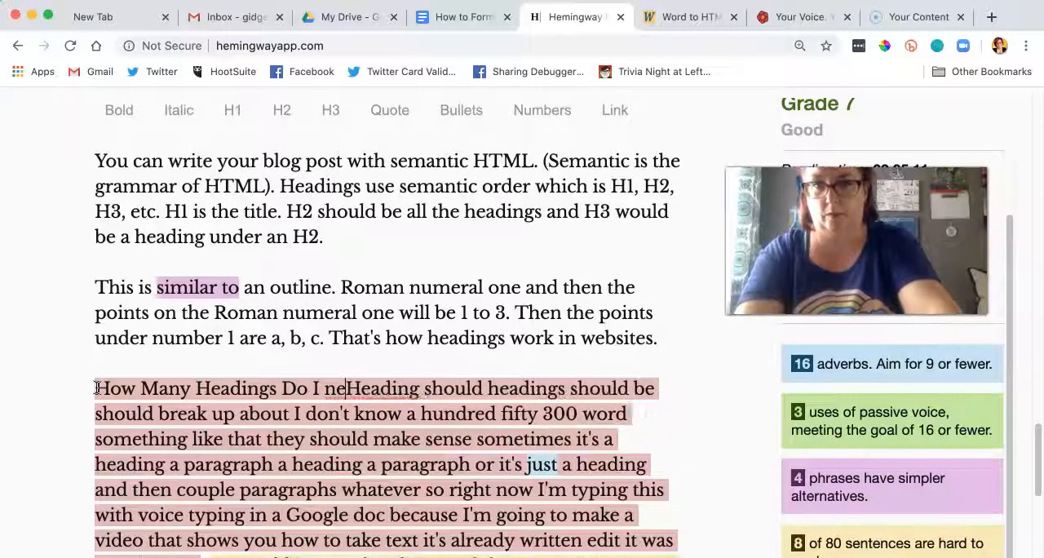
type("Need?")
key("Return")
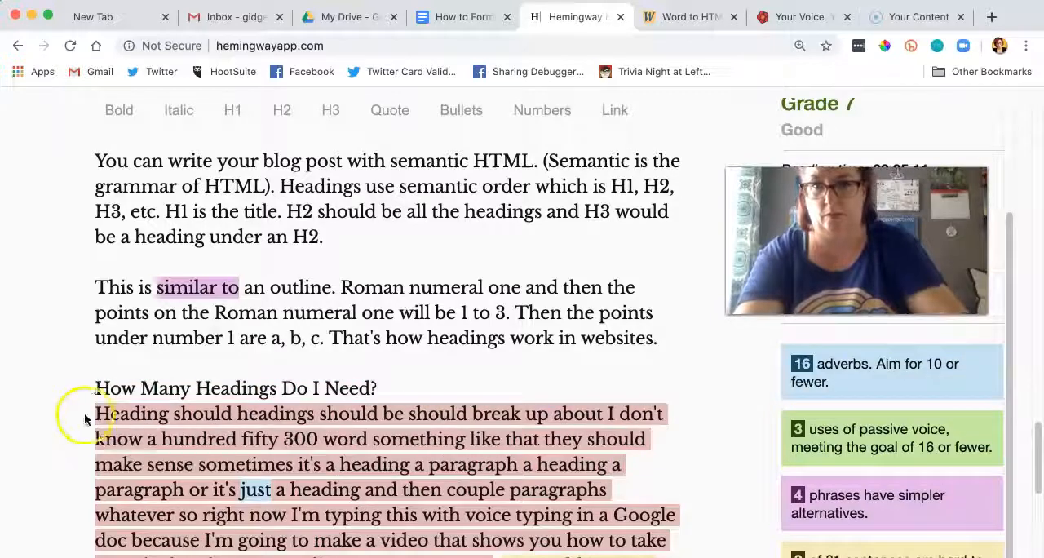
Step: Format the line "How Many Headings Do I Need?" as an H2 heading
left_click_drag(386, 387, 81, 390)
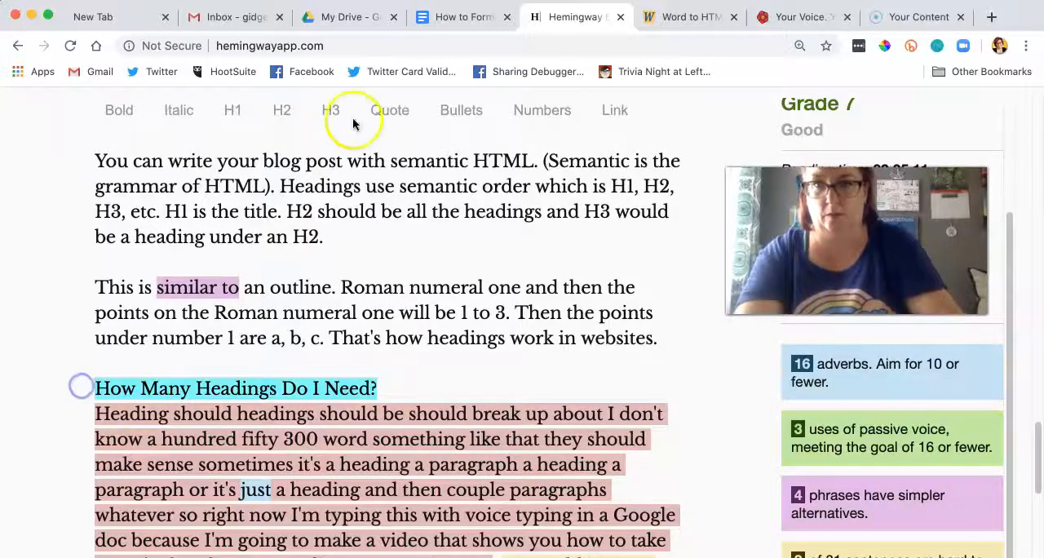
left_click(281, 110)
scroll(377, 264, "down", 10)
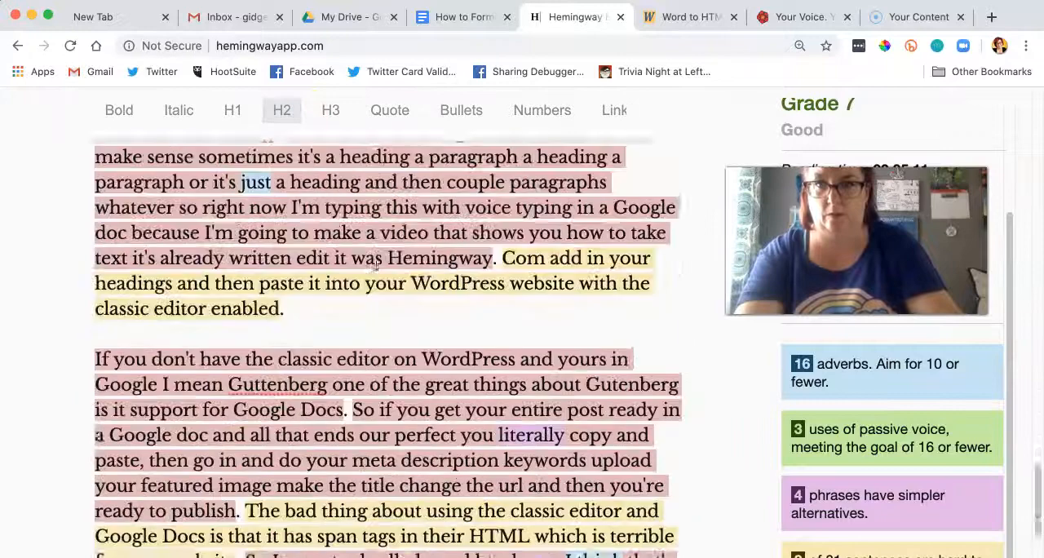
scroll(376, 245, "down", 3)
scroll(375, 253, "up", 10)
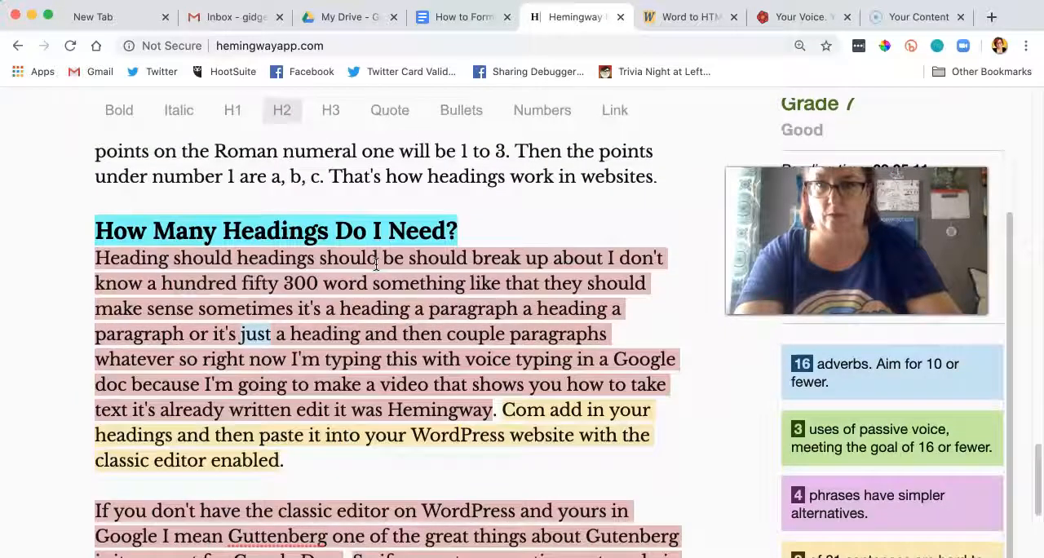
Step: Correct the opening words under the "How Many Headings Do I Need?" heading to read "Headings should break up about"
left_click(166, 262)
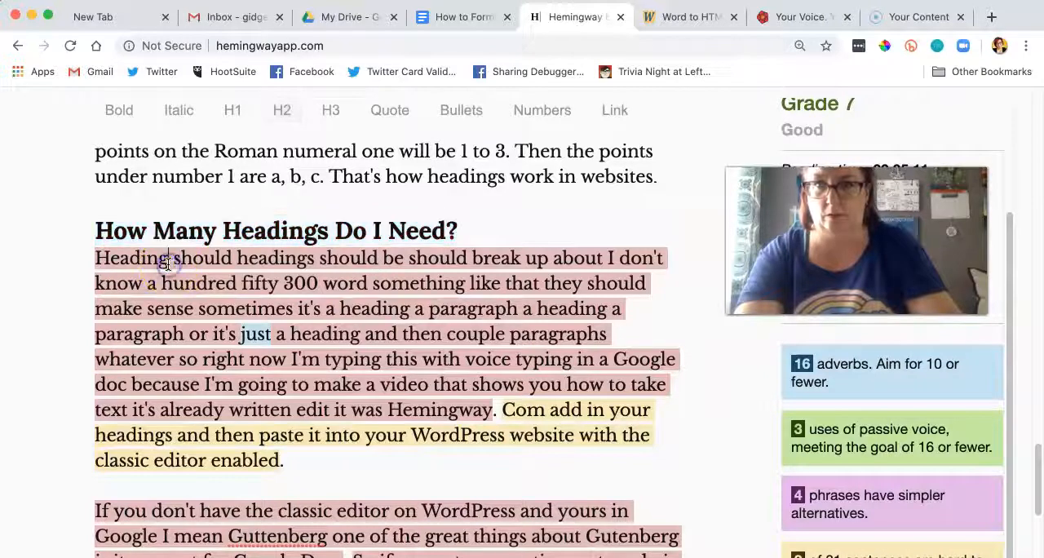
type("s")
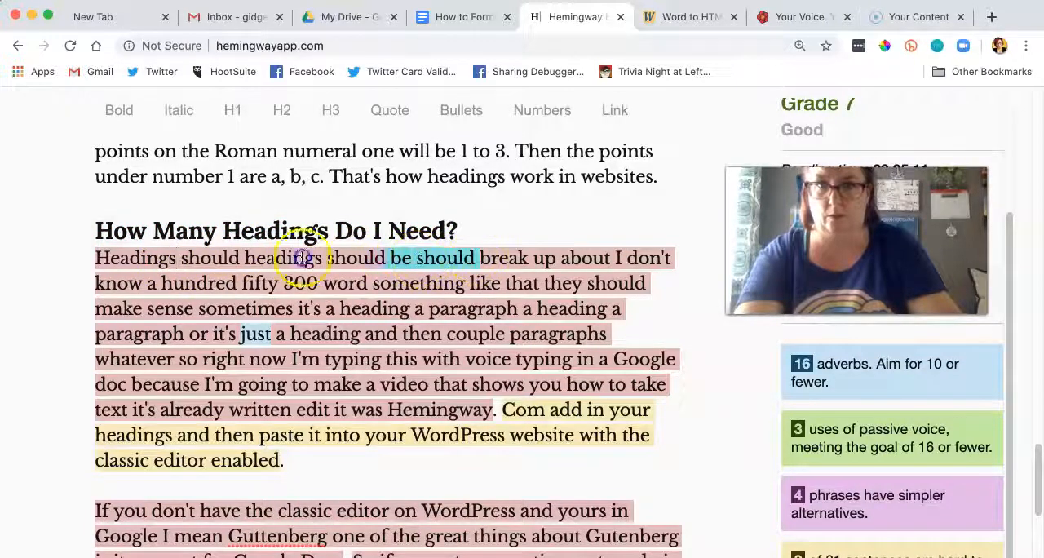
left_click_drag(302, 258, 234, 263)
key("BackSpace")
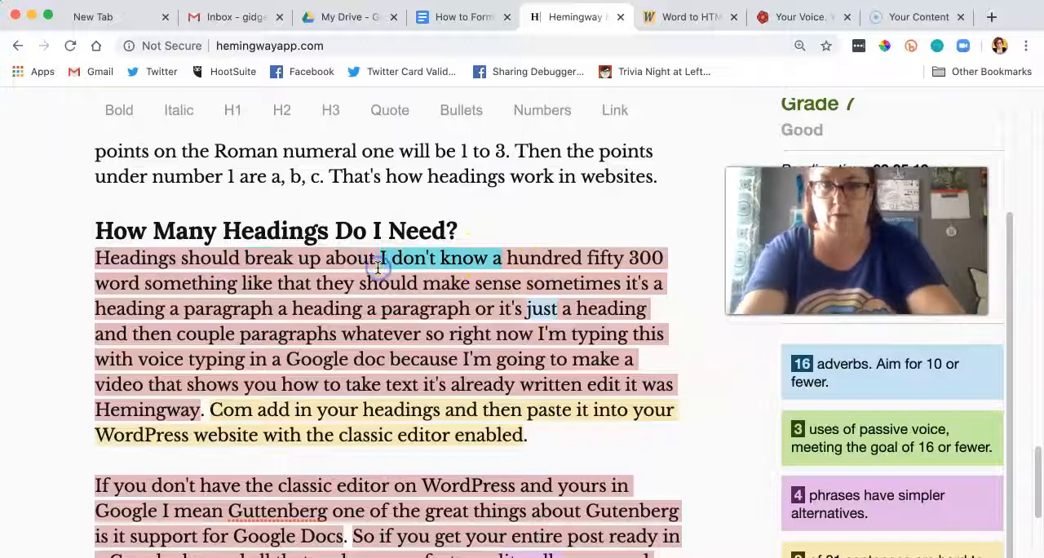
Step: Replace the rambling word count after "break up about" with "150-300 words." and start the following sentence with "They should"
type("150-300")
type(" words.")
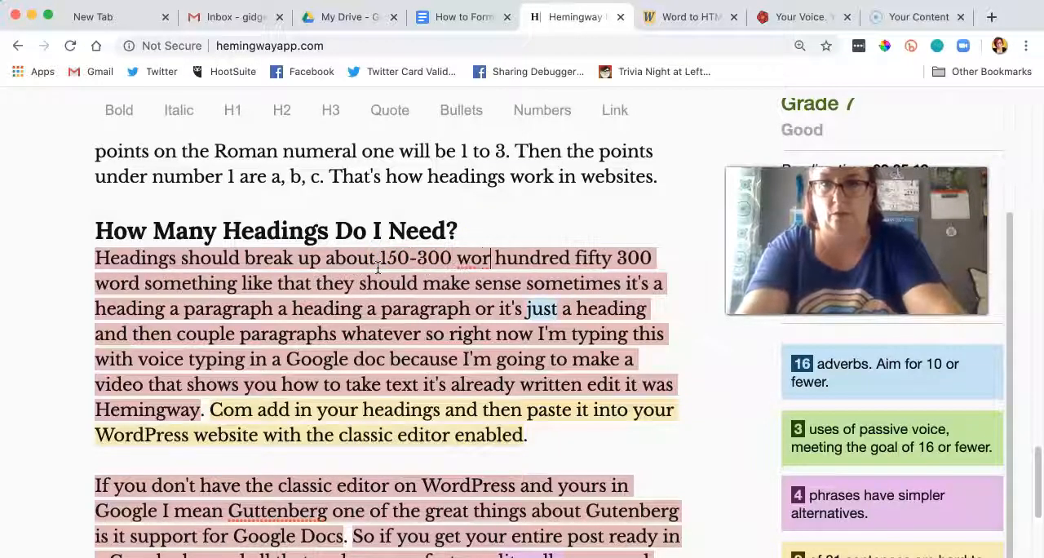
left_click(290, 302)
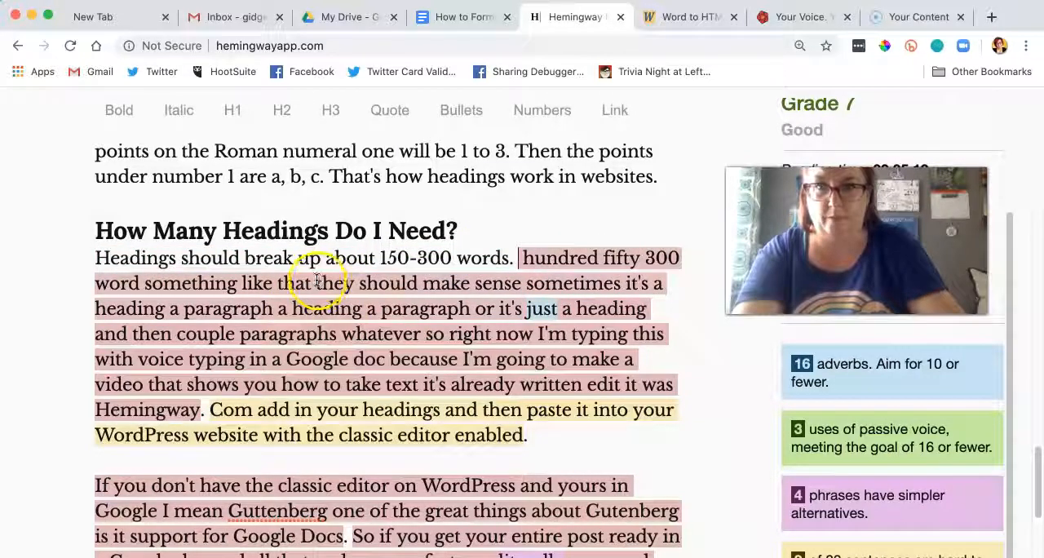
left_click_drag(318, 283, 523, 260)
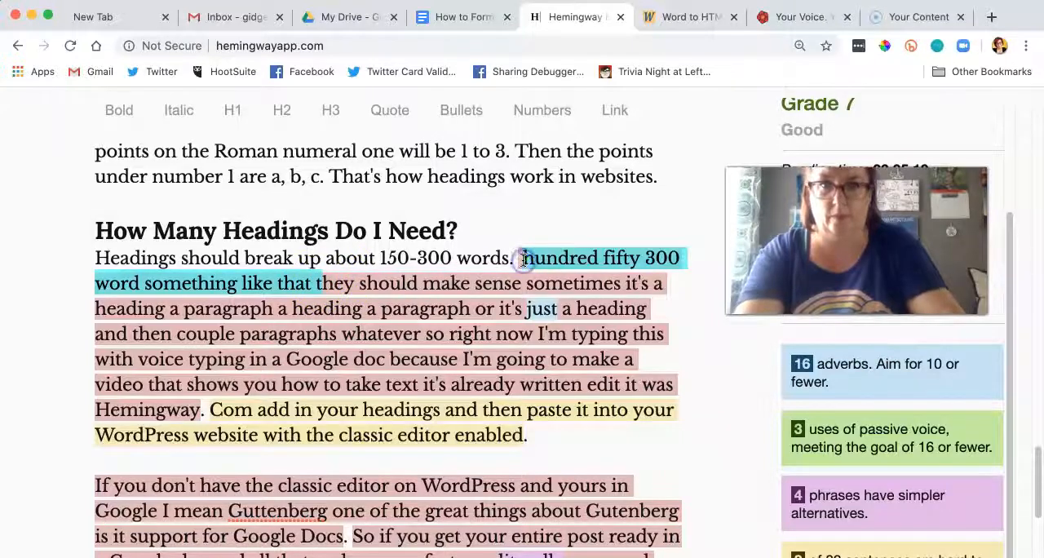
type("T")
Step: Complete the sentence "They should make sense" with "in the context." before "sometimes"
left_click(196, 281)
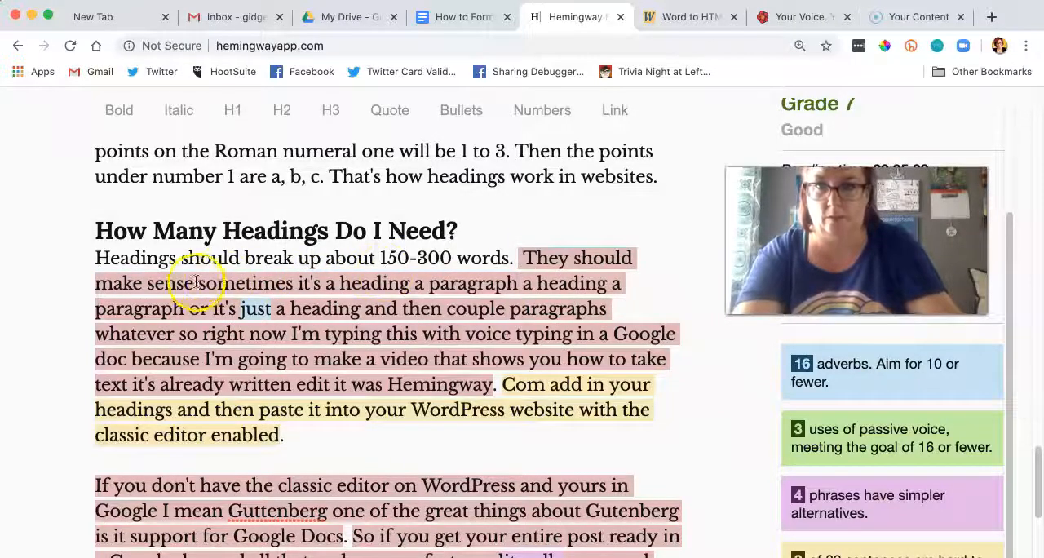
type(".")
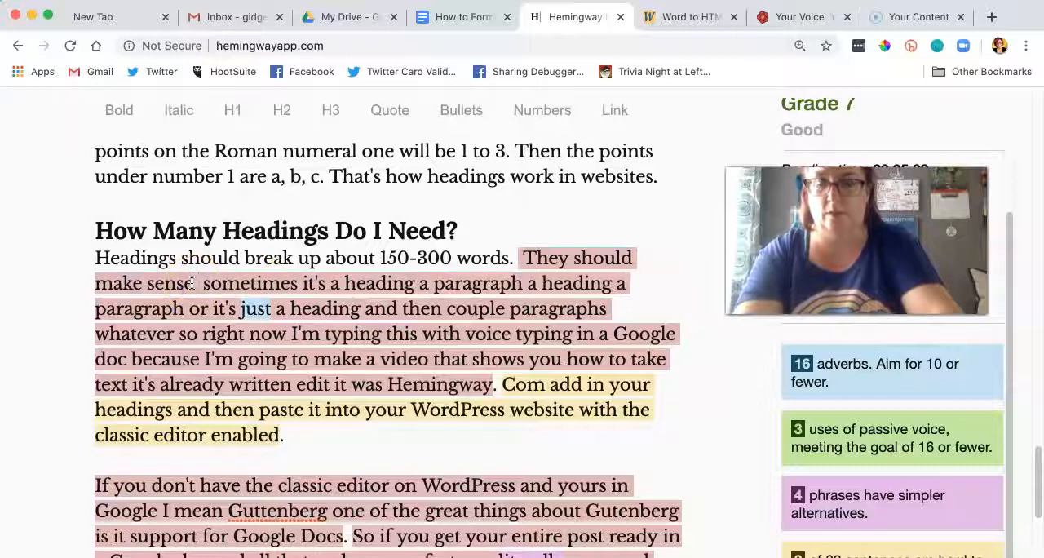
type("in the con")
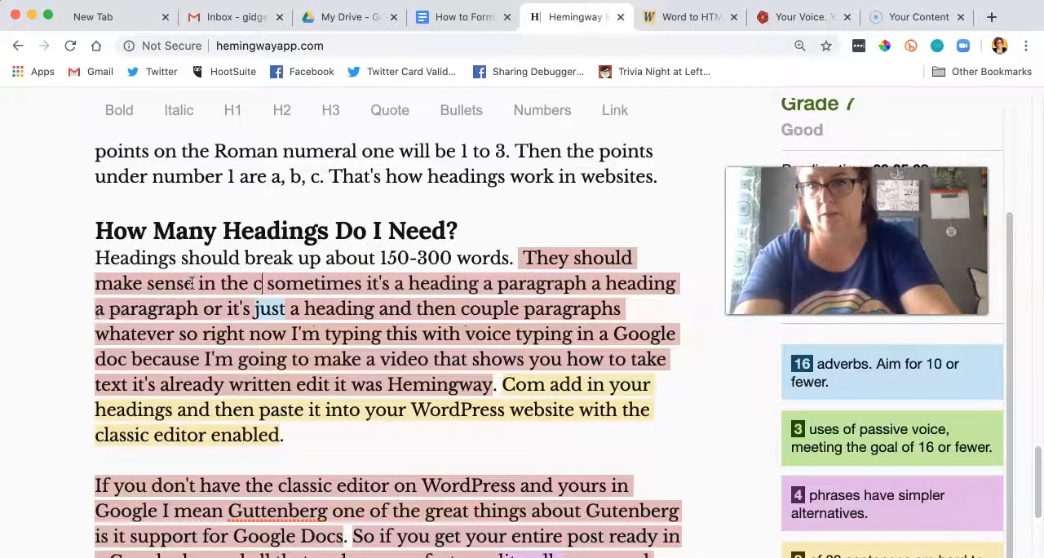
type("text")
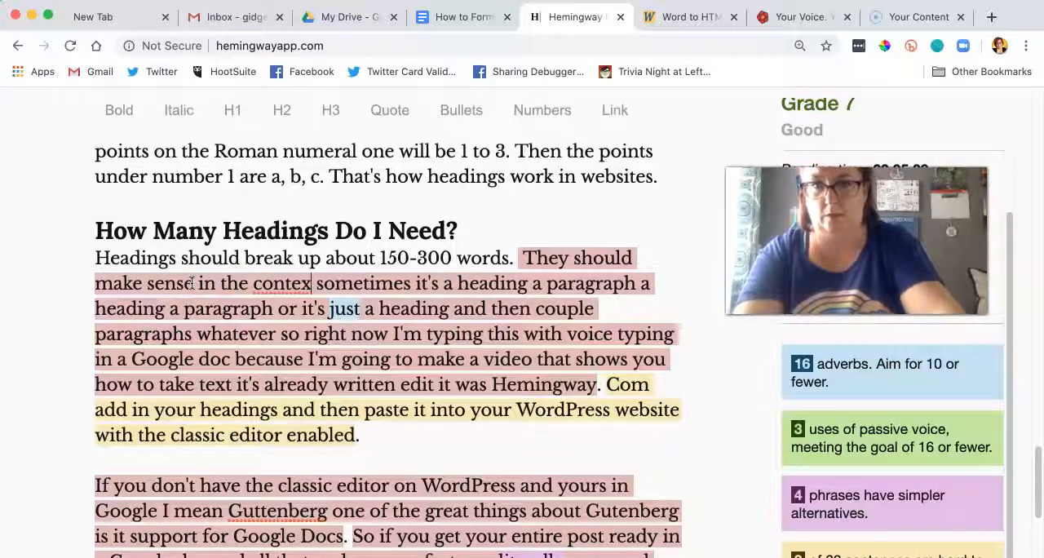
type(".")
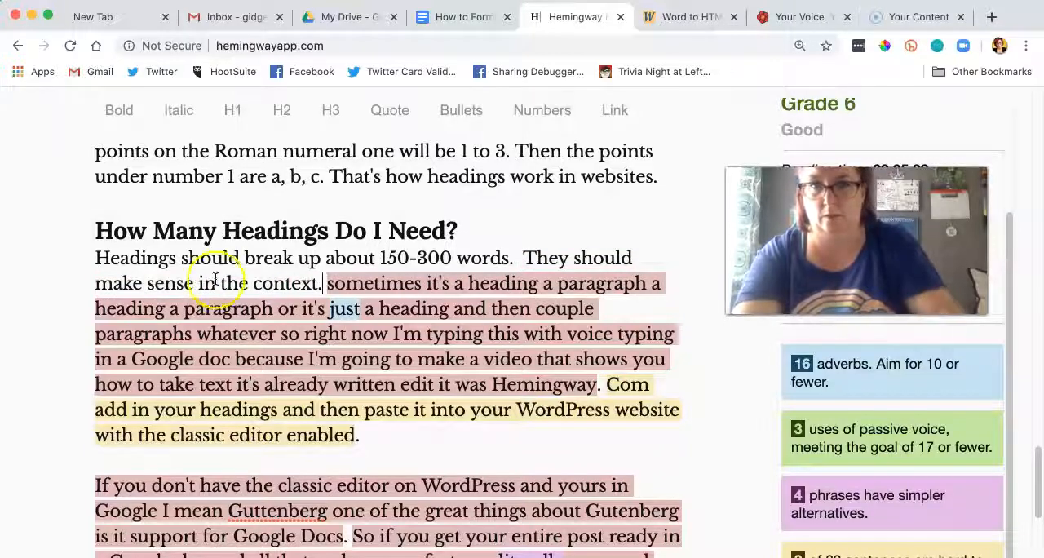
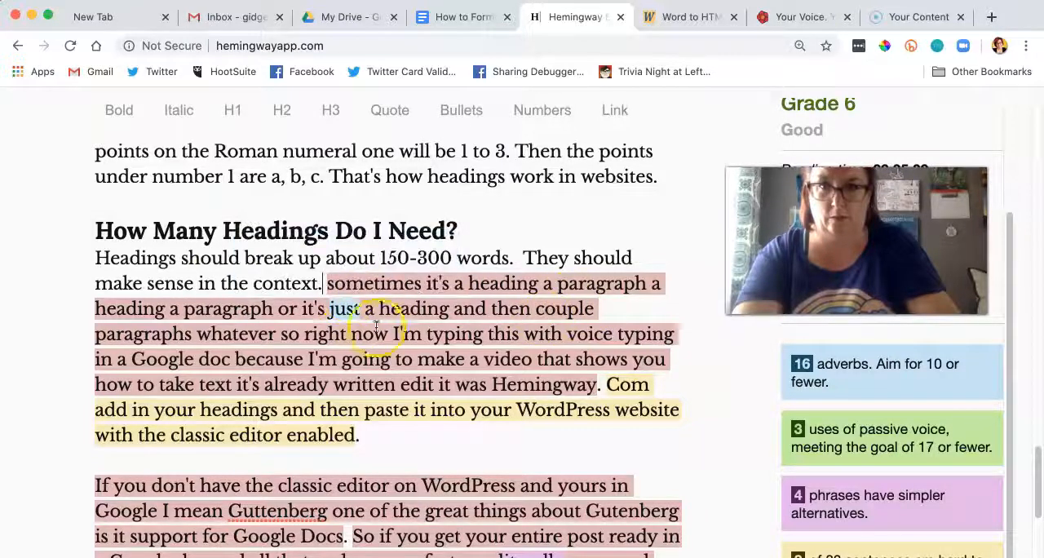
Step: Start a new paragraph at "so right now I'm typing this" and change its opening word to "So,"
left_click(286, 334)
key("Return")
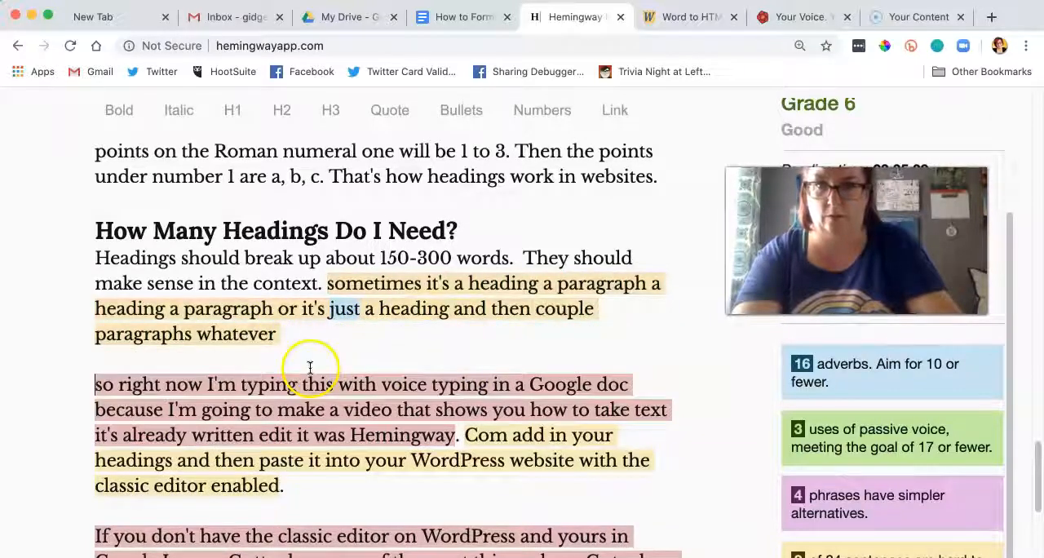
key("Delete")
type("S")
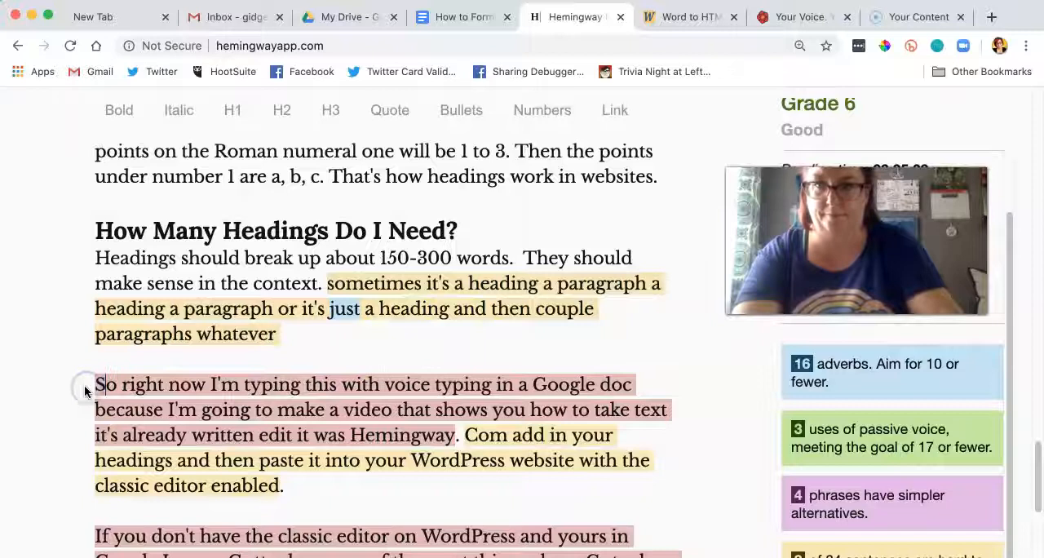
left_click(116, 385)
type(",")
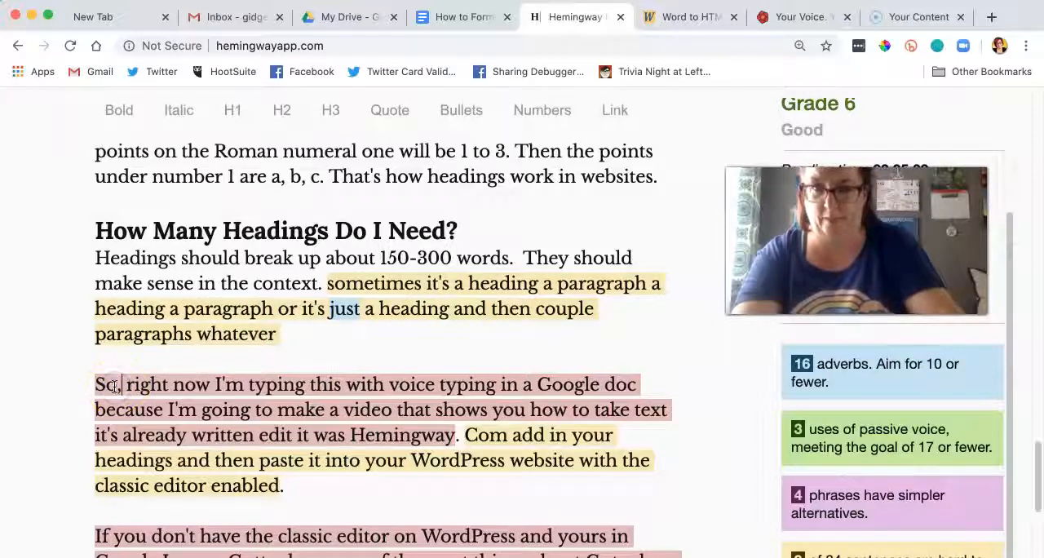
Step: Complete "Hemingway" as "Hemingwayapp.com" and replace "Com add" at the start of the following sentence with "Then add"
left_click(452, 437)
type("app.com")
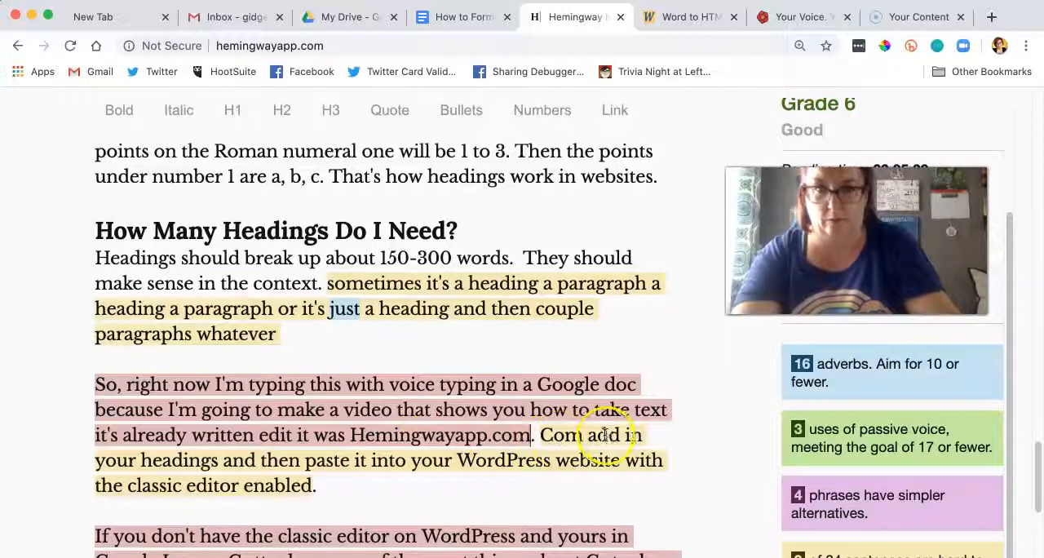
left_click_drag(542, 435, 618, 438)
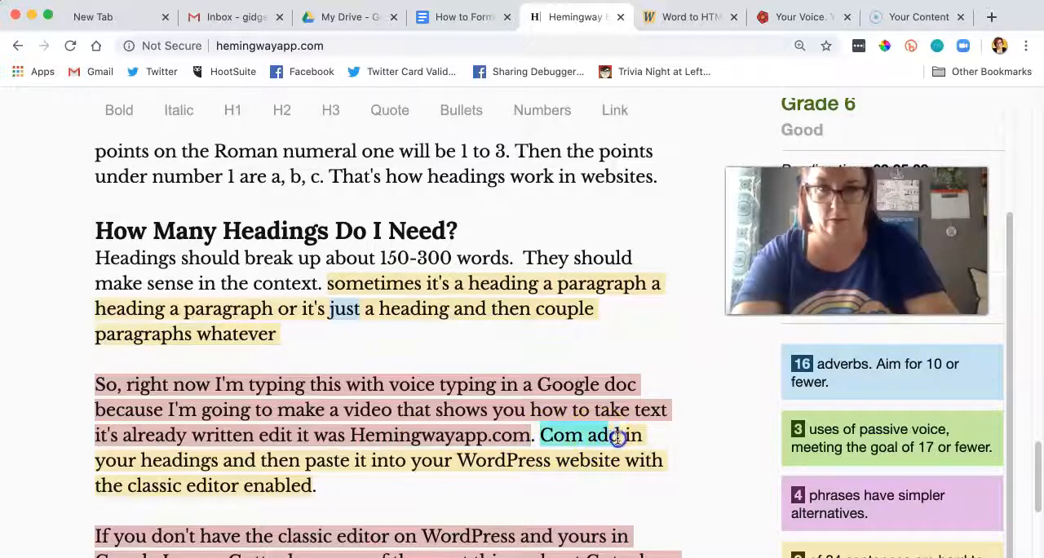
type("Then add")
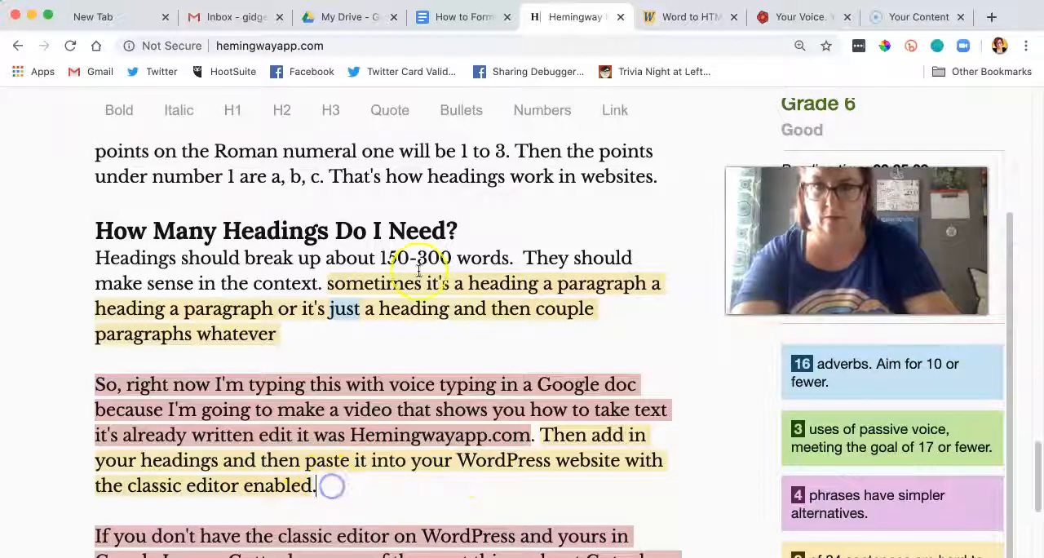
Step: Insert a blank line below the "How Many Headings Do I Need?" heading and remove the extra space before "They should"
left_click(94, 258)
key("Return")
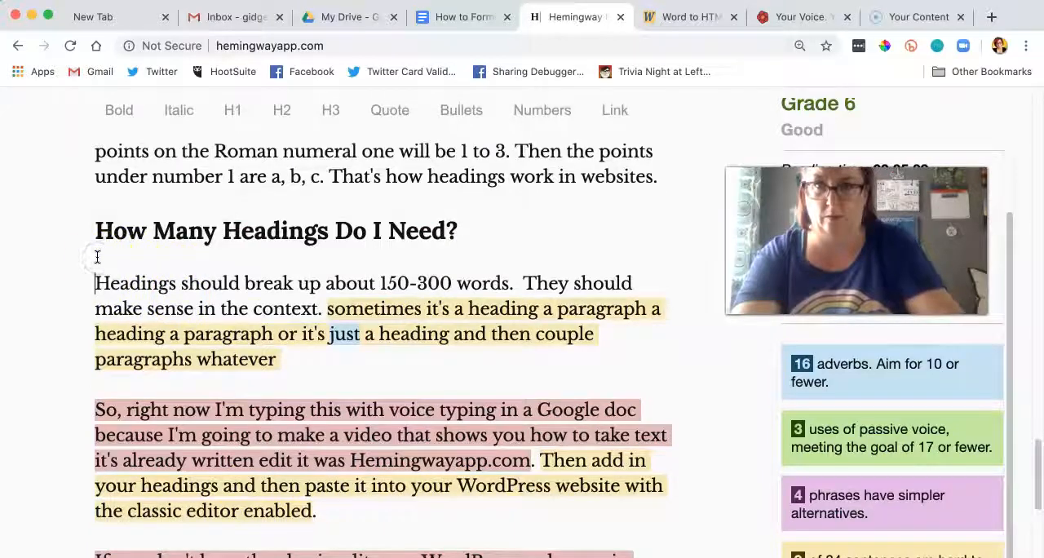
left_click(521, 284)
key("BackSpace")
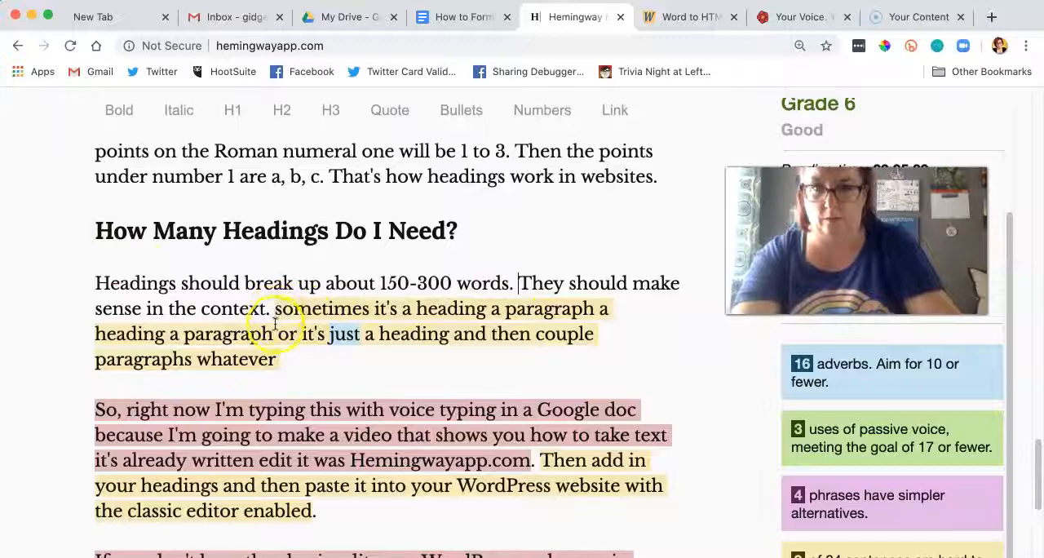
Step: Replace the rambling "sometimes it's a heading" sentence with "It should be a heading then a paragraph; heading paragraph and so on."
left_click_drag(278, 314, 289, 355)
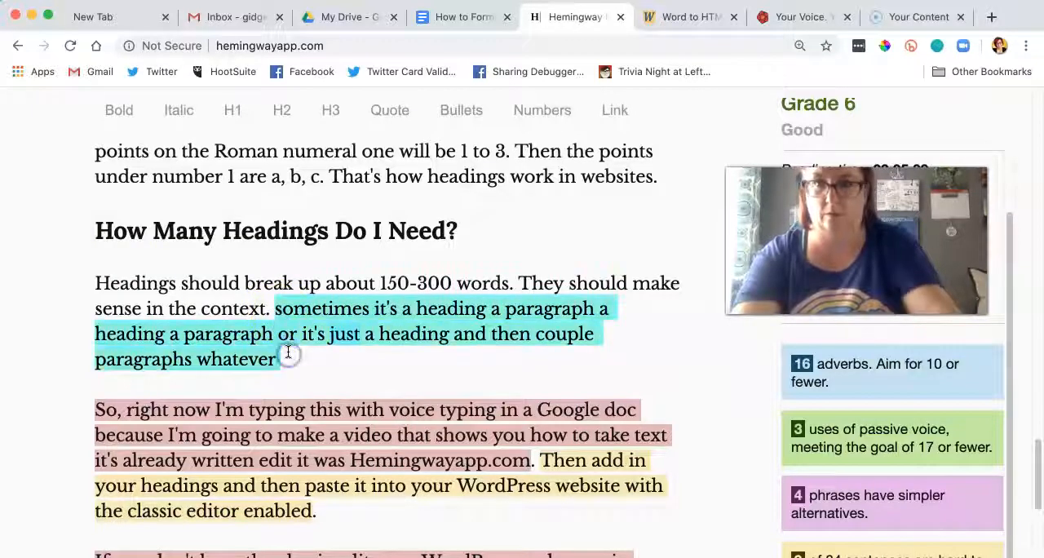
type("It shou")
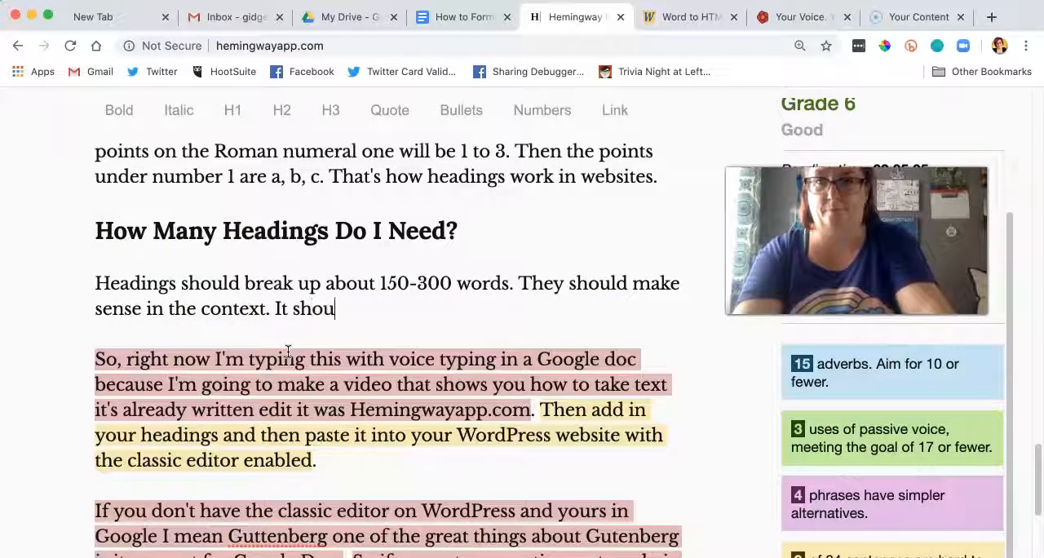
type("ld be a heading then a paragr")
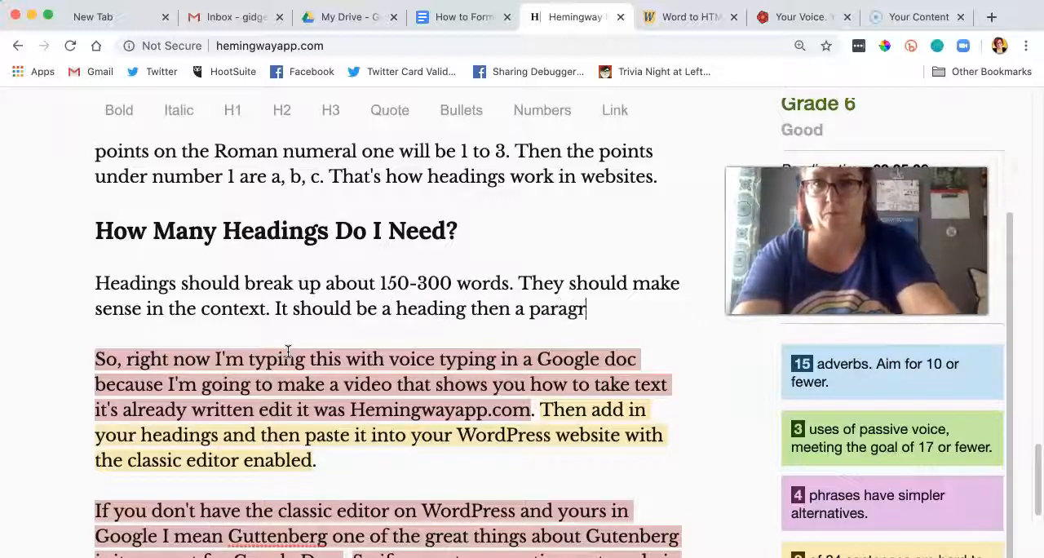
type("aph; he")
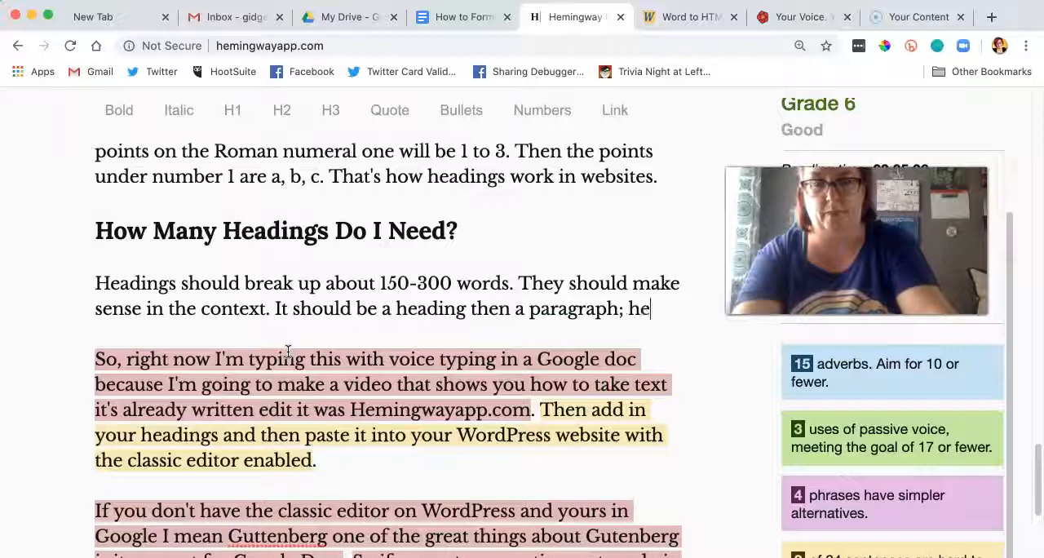
type("ading paragrap")
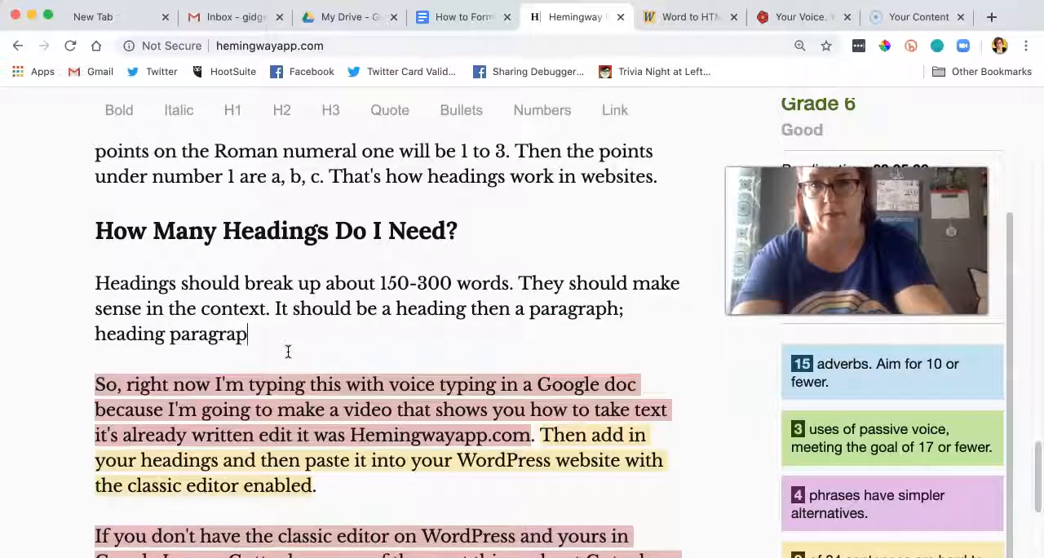
type("h")
key("BackSpace")
type(".")
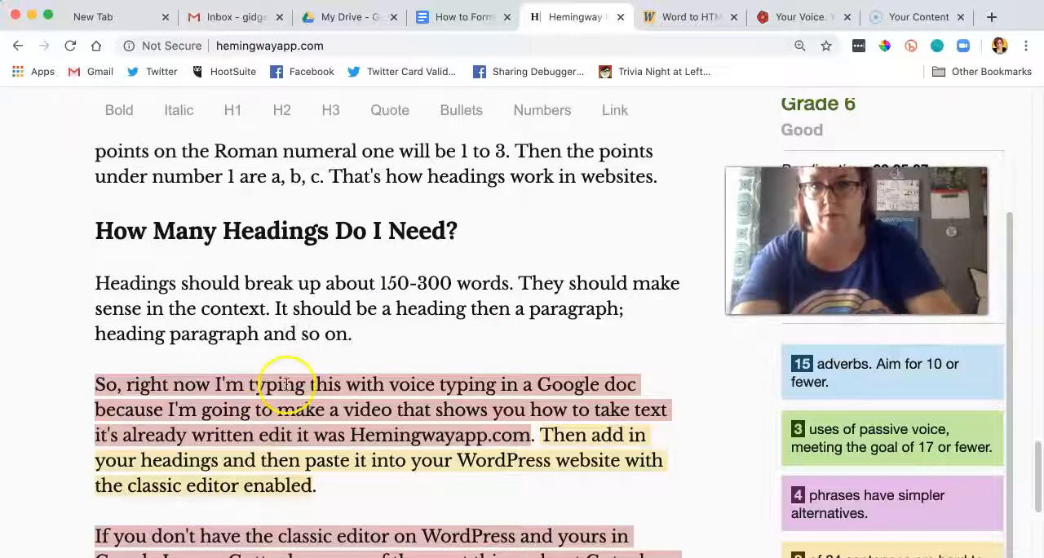
Step: Move the "How Many Headings Do I Need?" heading and its two paragraphs to the end of the "Short Content Brings People Back" section
scroll(299, 410, "down", 5)
scroll(320, 471, "up", 3)
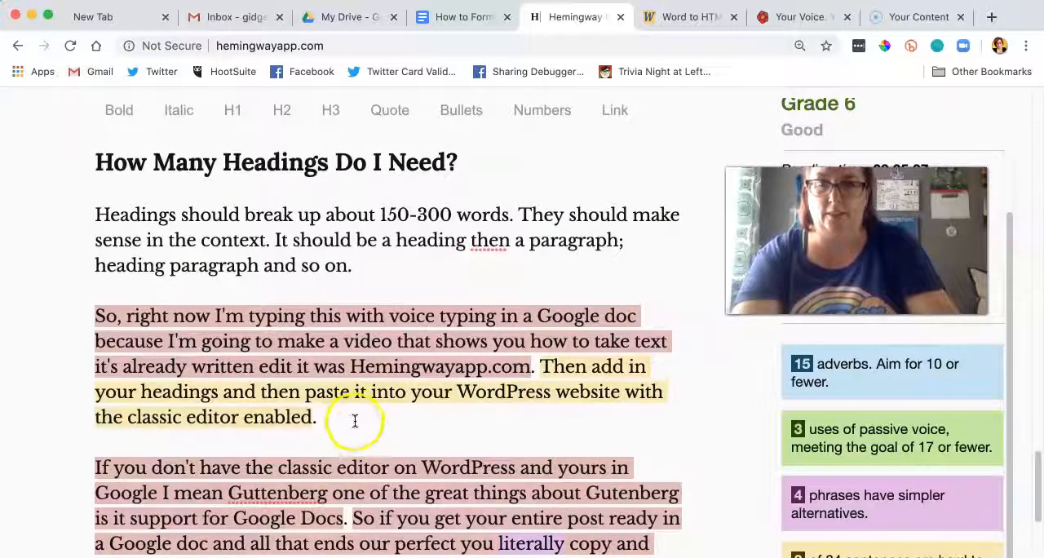
left_click_drag(316, 417, 95, 176)
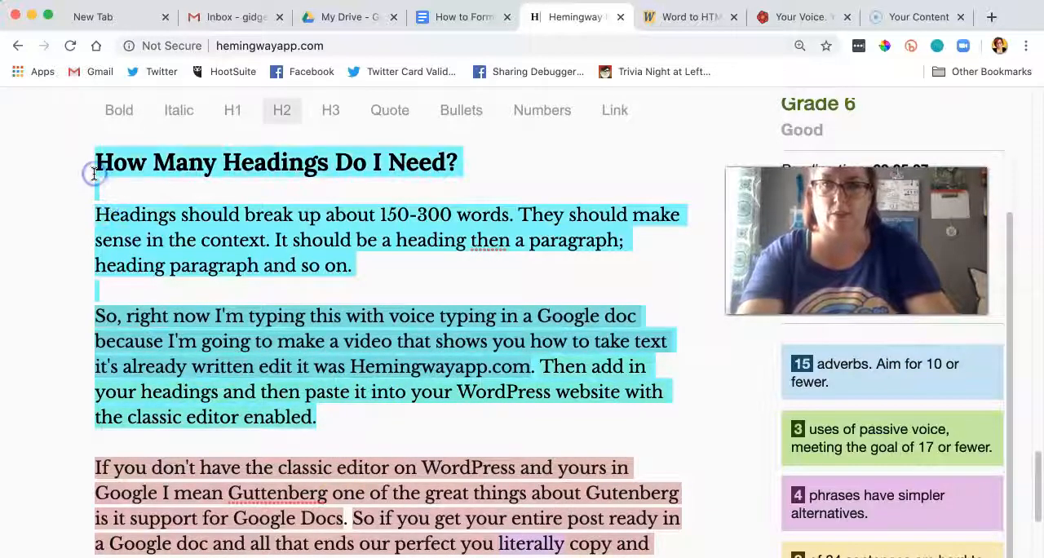
key("ctrl+v")
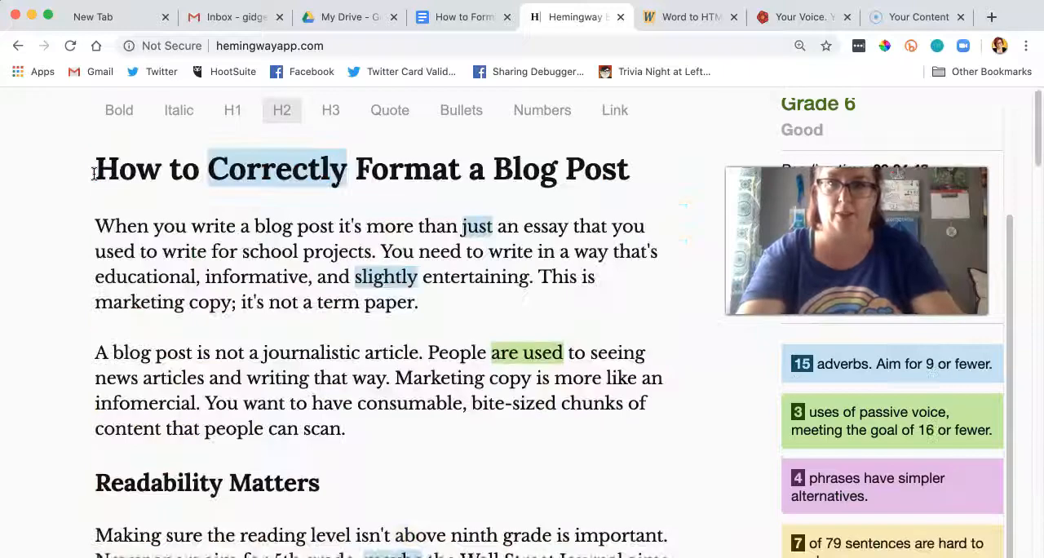
scroll(95, 174, "down", 3)
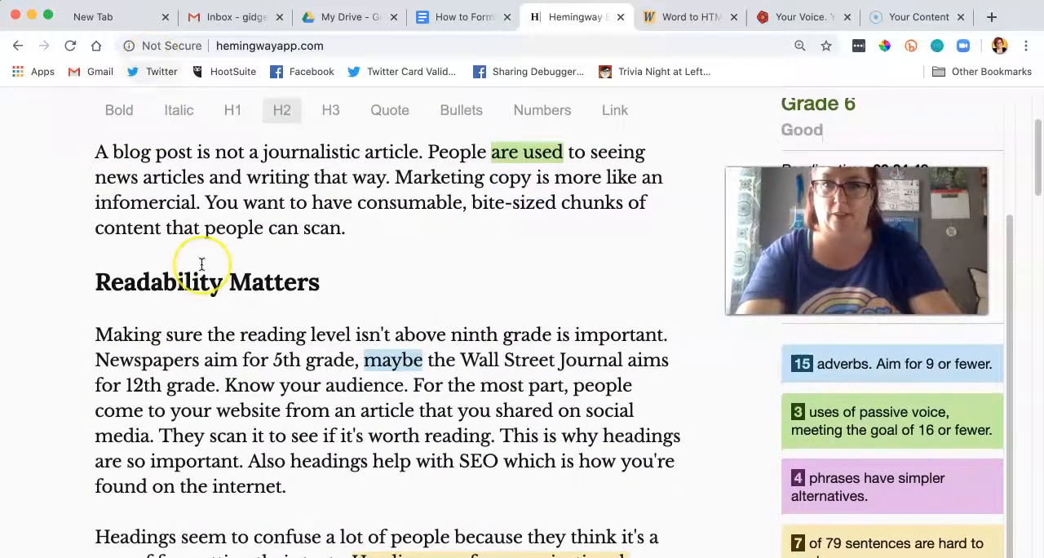
scroll(202, 266, "down", 10)
scroll(203, 266, "down", 10)
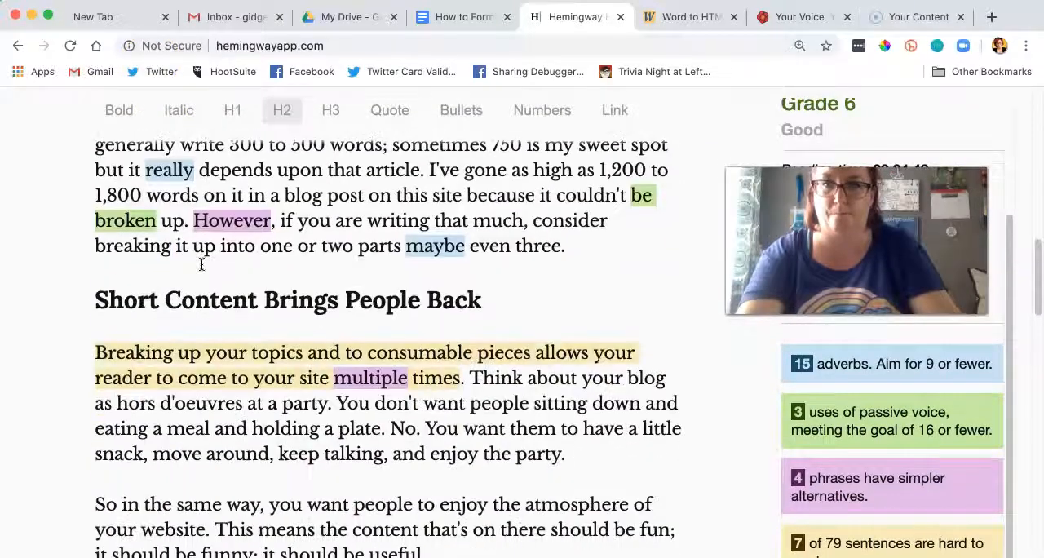
left_click(452, 278)
key("Return")
key("Return")
key("super+v")
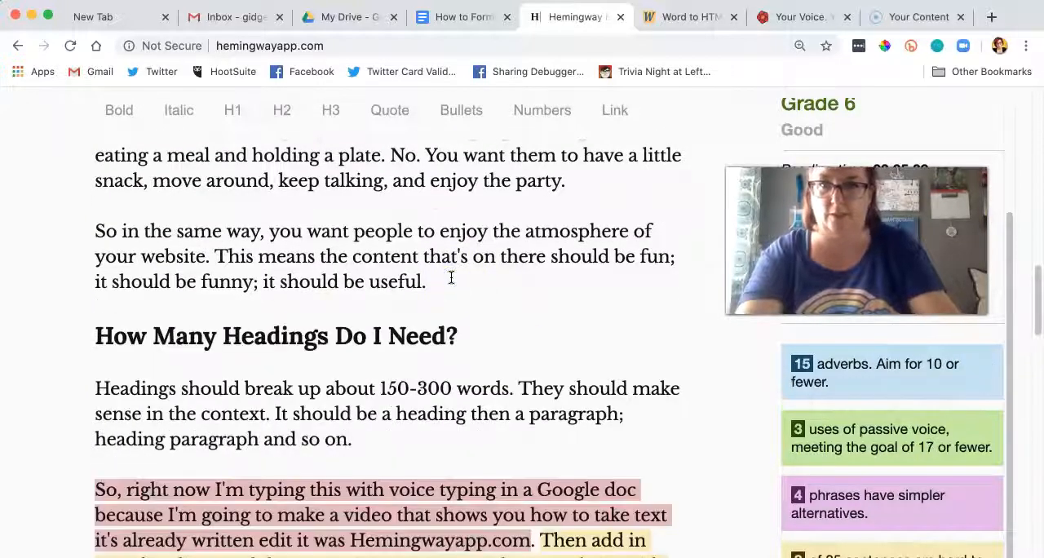
Step: End the voice typing sentence after "Google doc." and delete "because" so the following sentence starts with "I'm going to make"
scroll(501, 310, "down", 3)
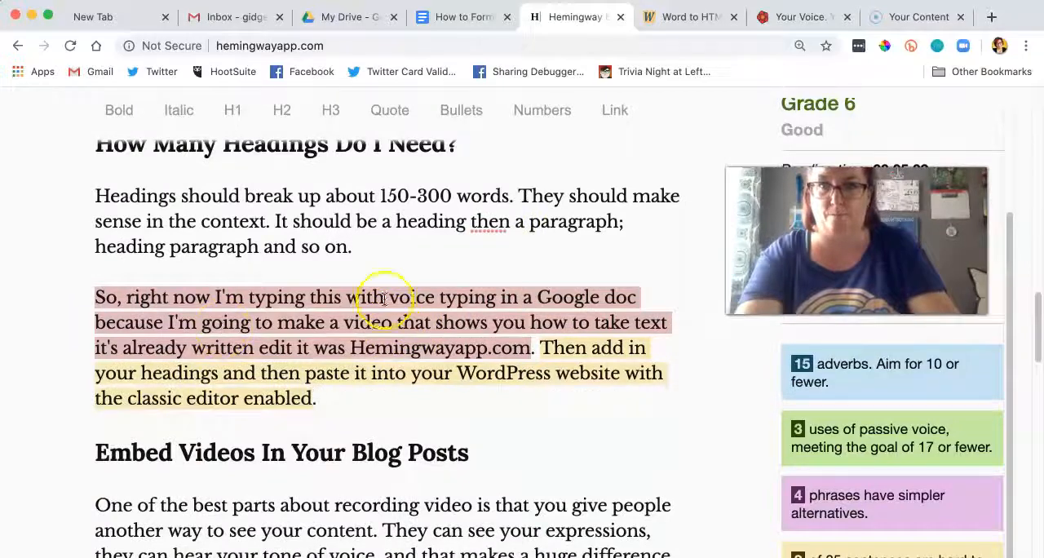
left_click(638, 299)
type(".")
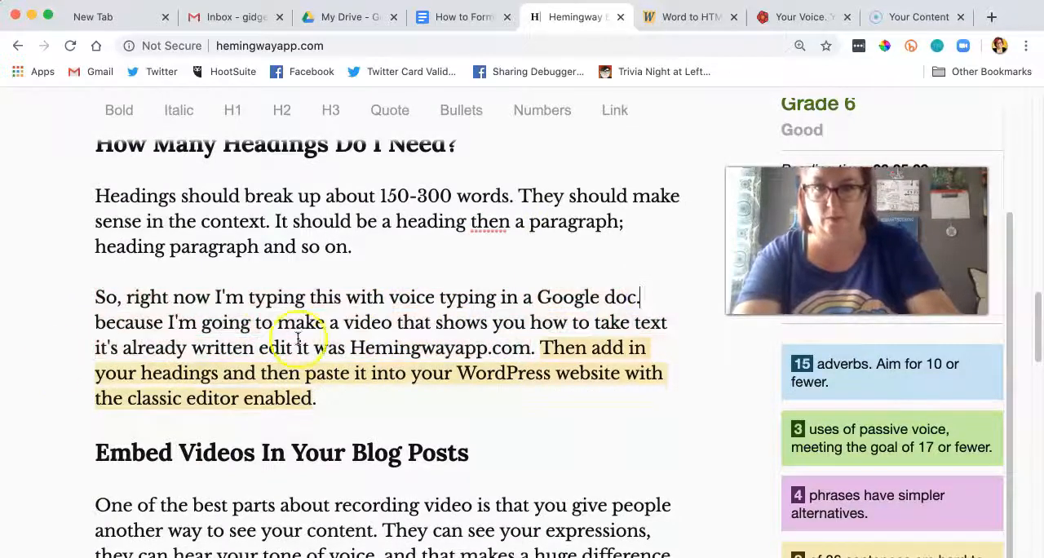
key("BackSpace")
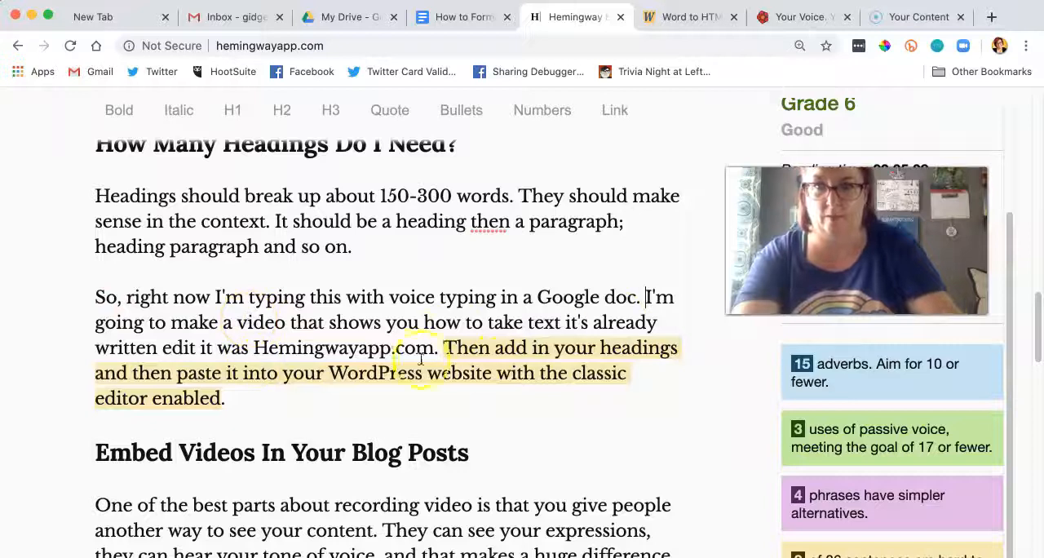
Step: Move the whole "Semantic HTML Matters" section to just before the "Embed Videos In Your Blog Posts" heading
scroll(204, 376, "down", 5)
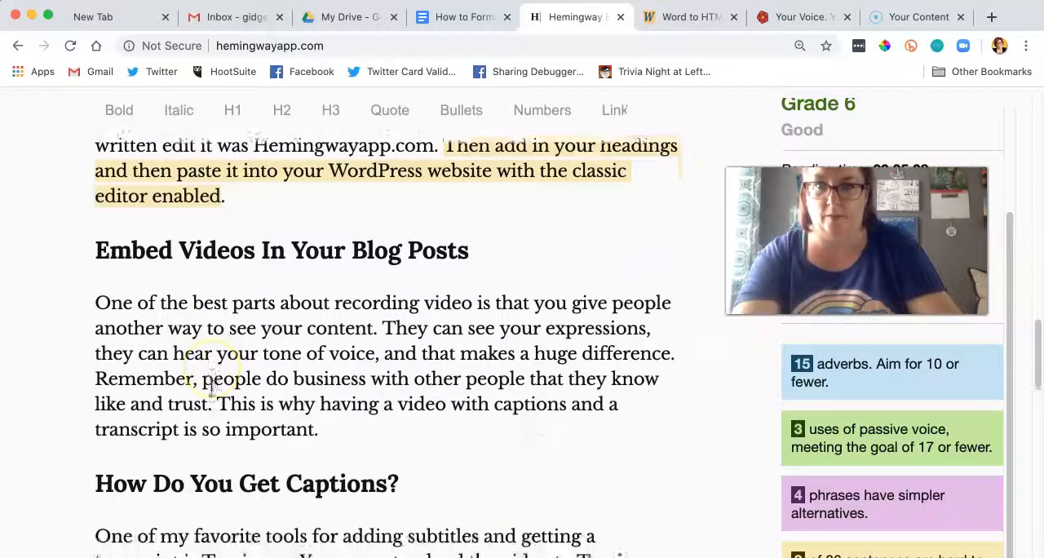
scroll(211, 390, "down", 10)
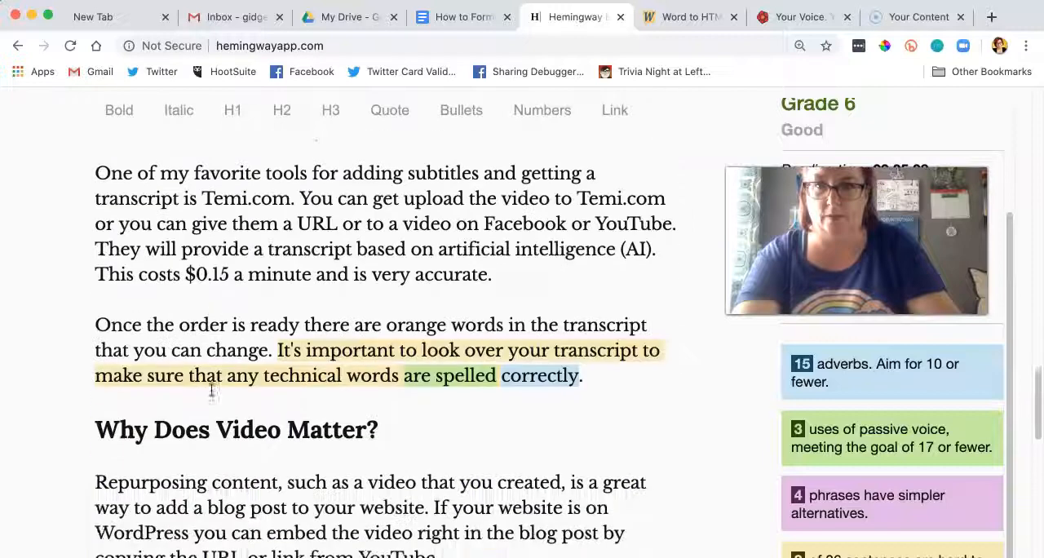
scroll(211, 390, "down", 4)
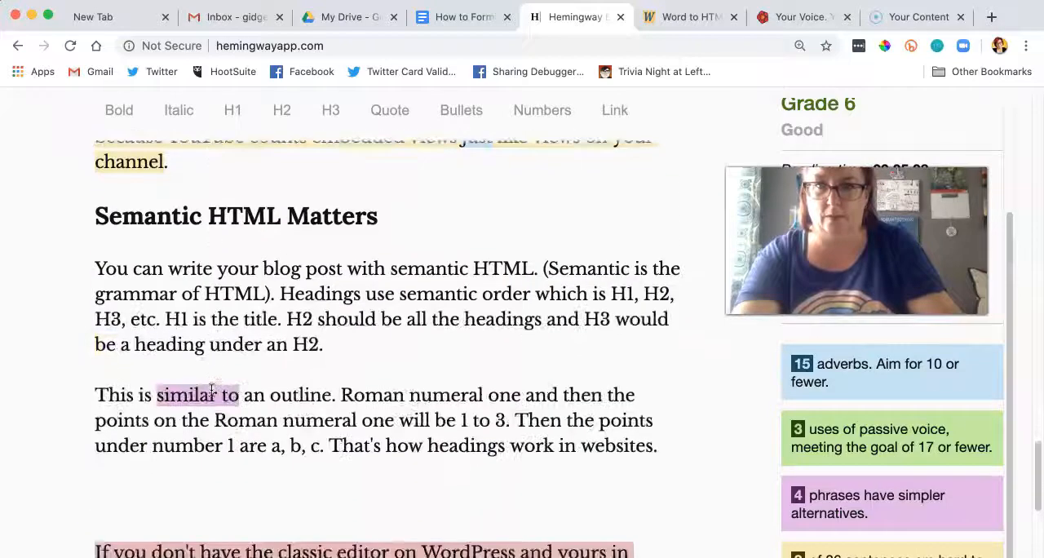
left_click_drag(666, 444, 76, 224)
key("super+x")
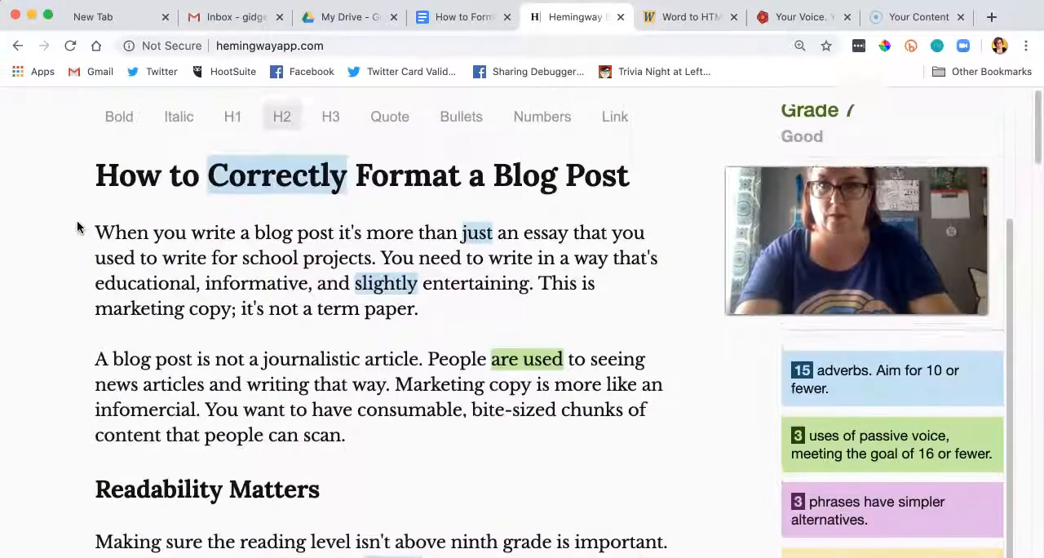
scroll(77, 223, "down", 5)
scroll(78, 226, "down", 14)
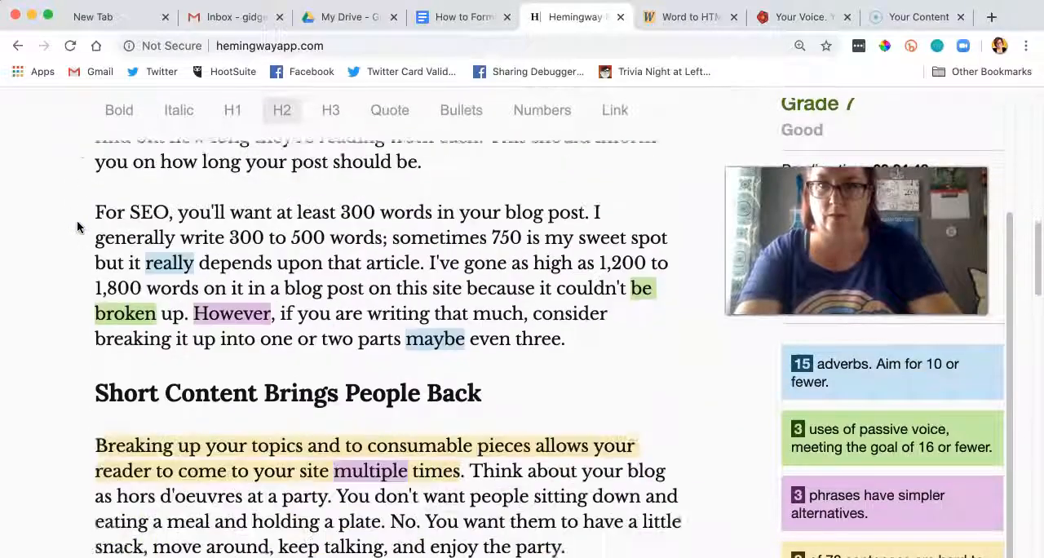
scroll(78, 227, "down", 7)
scroll(78, 227, "up", 4)
scroll(77, 227, "up", 3)
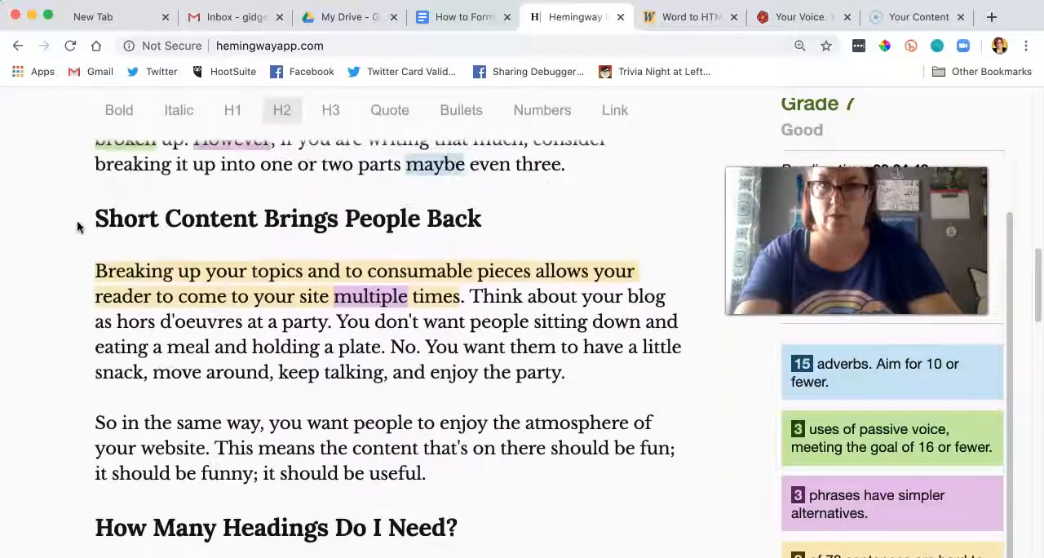
scroll(78, 226, "down", 4)
scroll(76, 226, "down", 5)
left_click(255, 205)
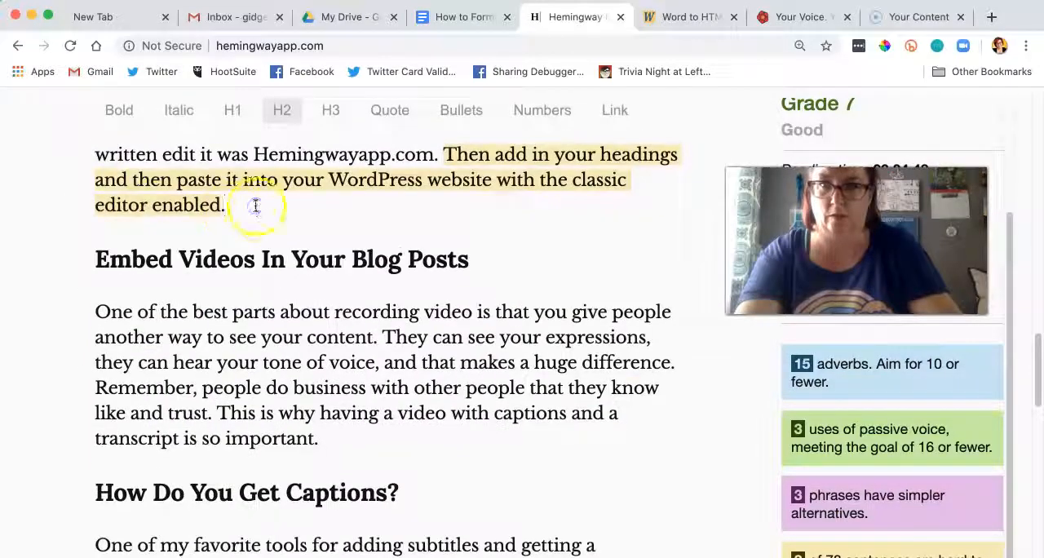
key("super+v")
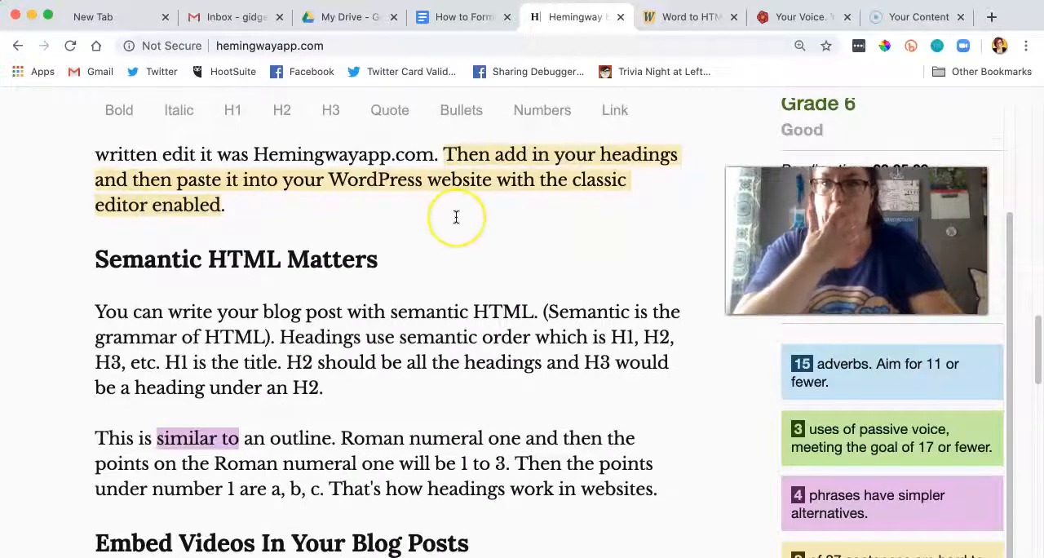
Step: Delete the paragraph starting "If you don't have the classic editor on WordPress" and the extra blank lines above it
scroll(453, 214, "down", 3)
scroll(456, 216, "down", 5)
scroll(456, 215, "down", 15)
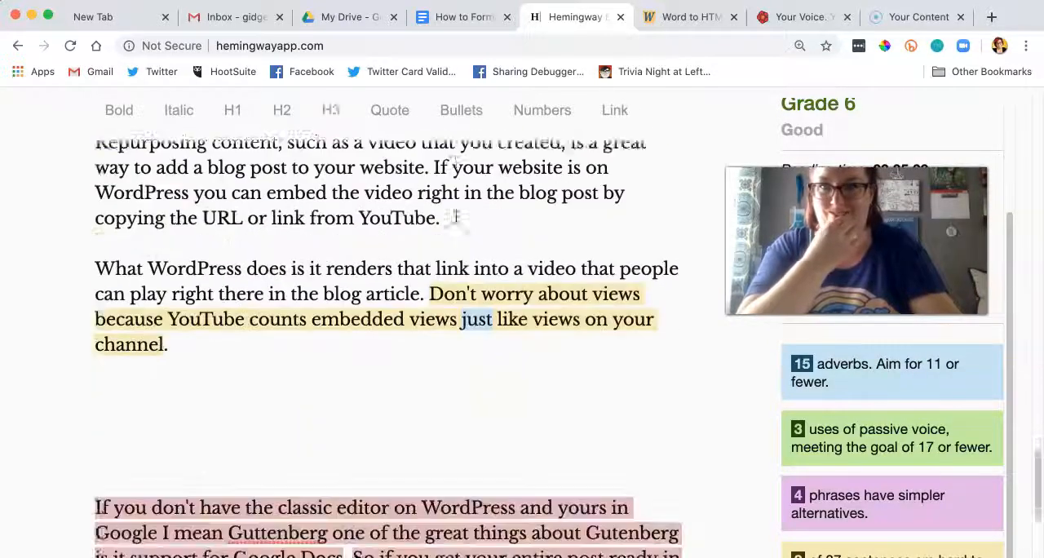
scroll(456, 216, "down", 8)
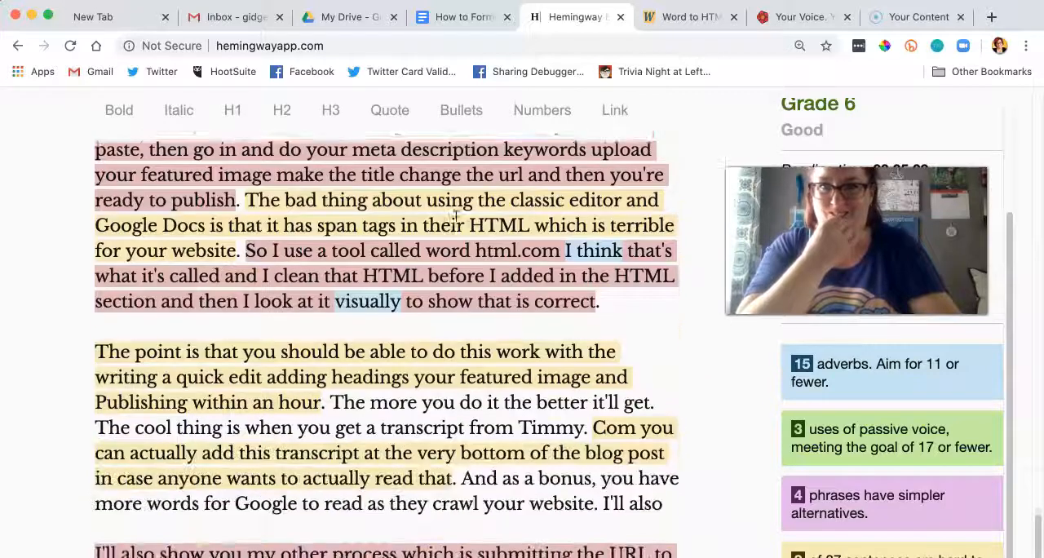
scroll(457, 216, "up", 4)
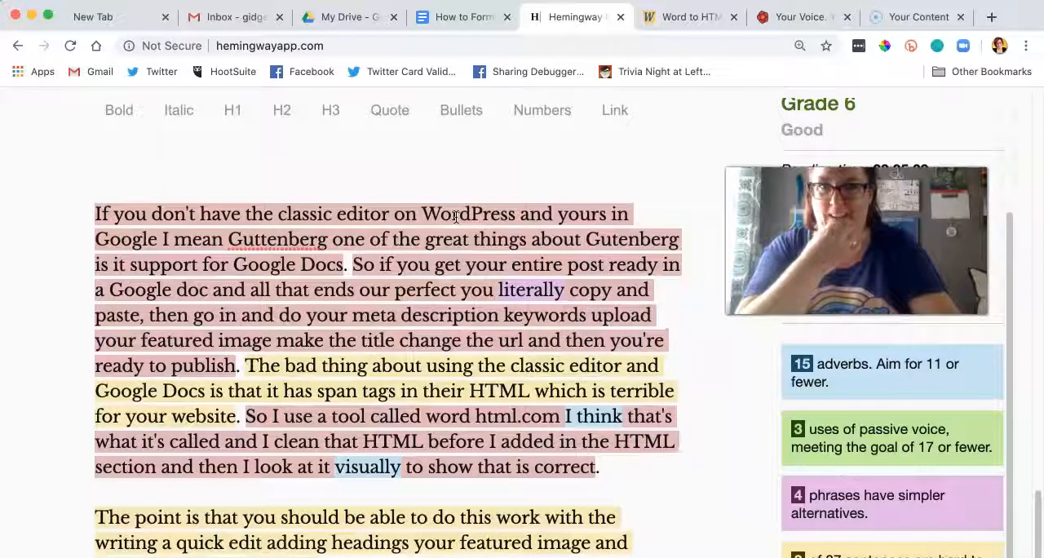
left_click_drag(612, 462, 114, 213)
key("BackSpace")
key("BackSpace")
key("BackSpace")
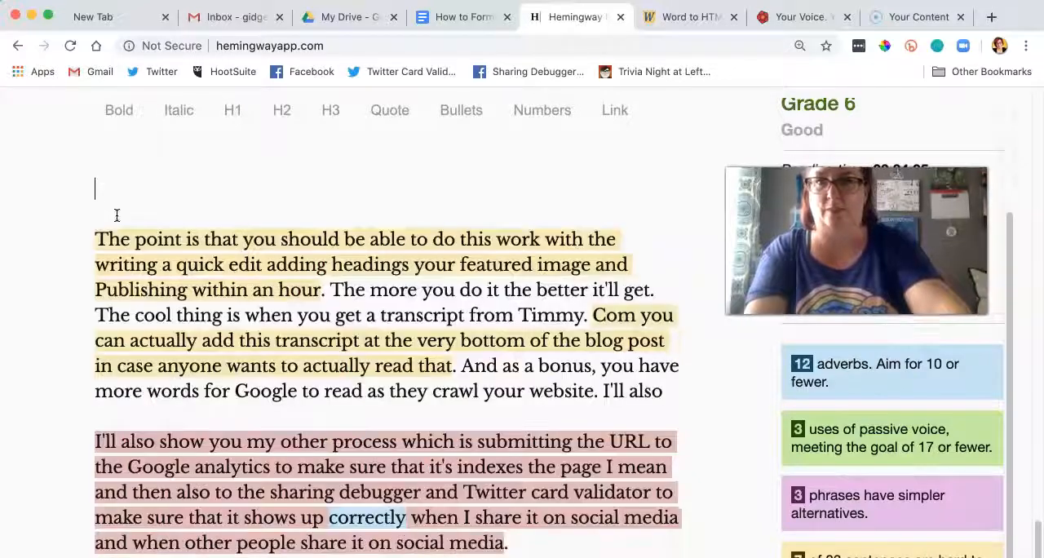
Step: Remove the extra blank lines above the paragraph starting "The point is that" and add the H2 heading "Quickly Write and Publish" there
scroll(151, 234, "up", 5)
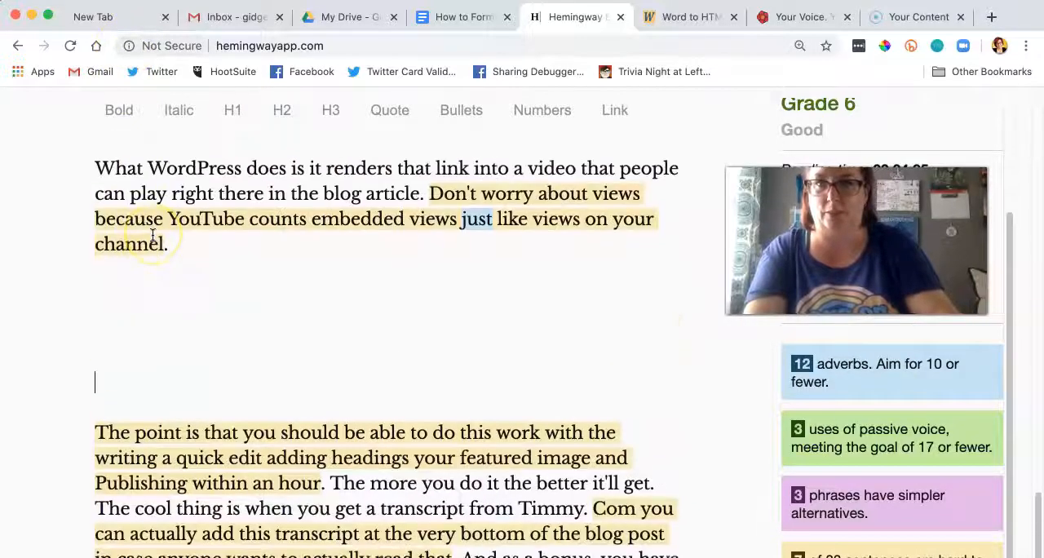
left_click(128, 385)
key("BackSpace")
key("BackSpace")
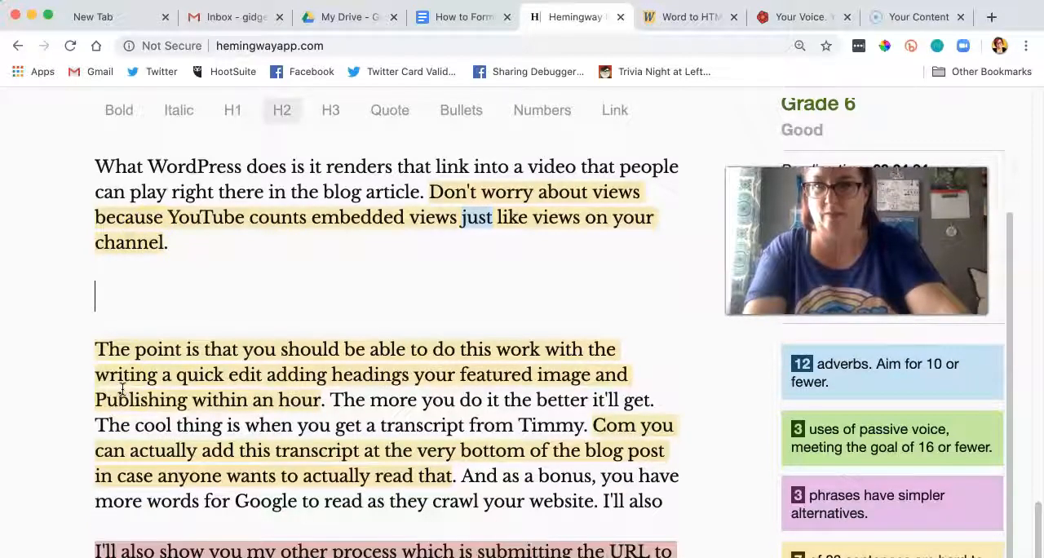
type("Quickl")
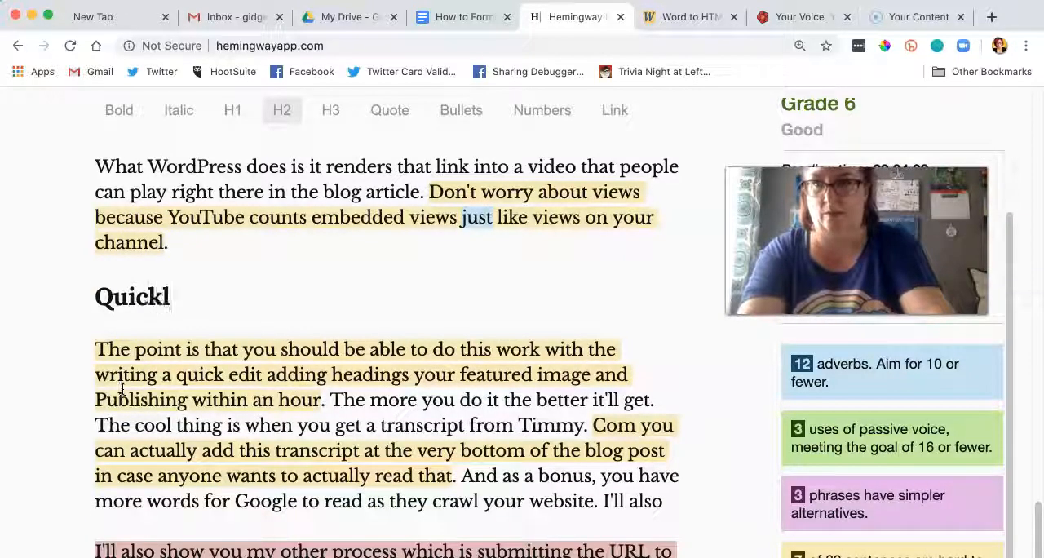
type("y")
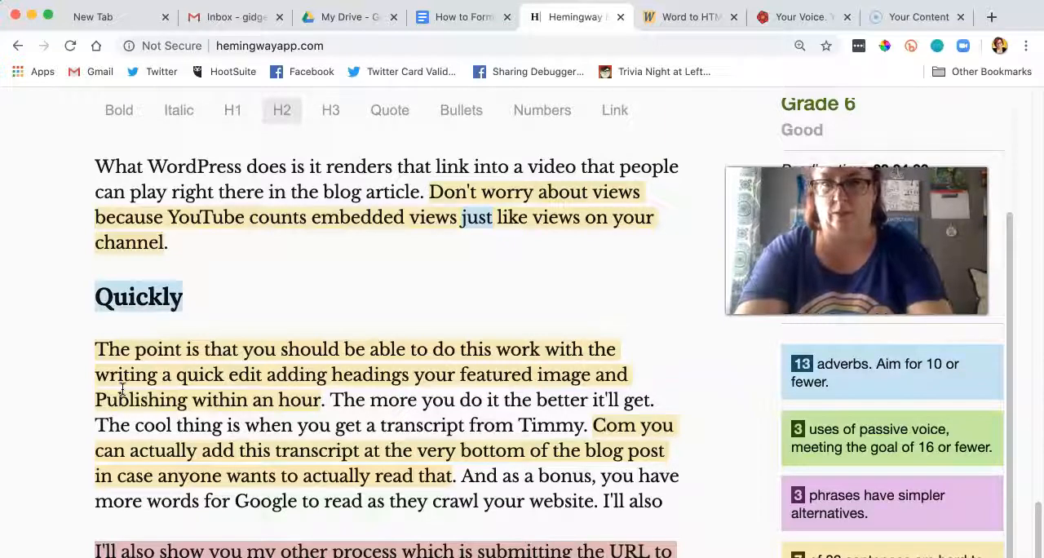
type(" Write and Pu")
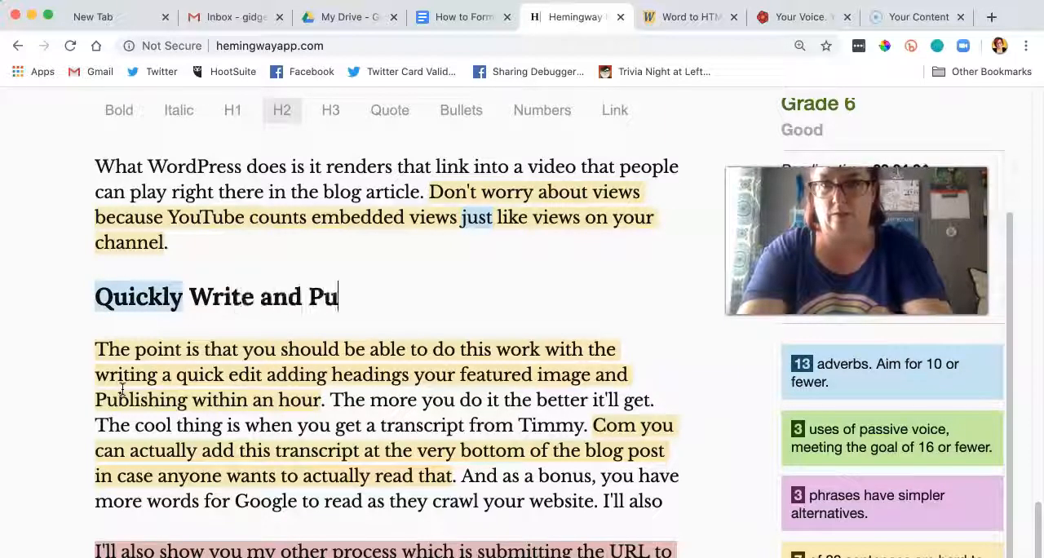
type("blish")
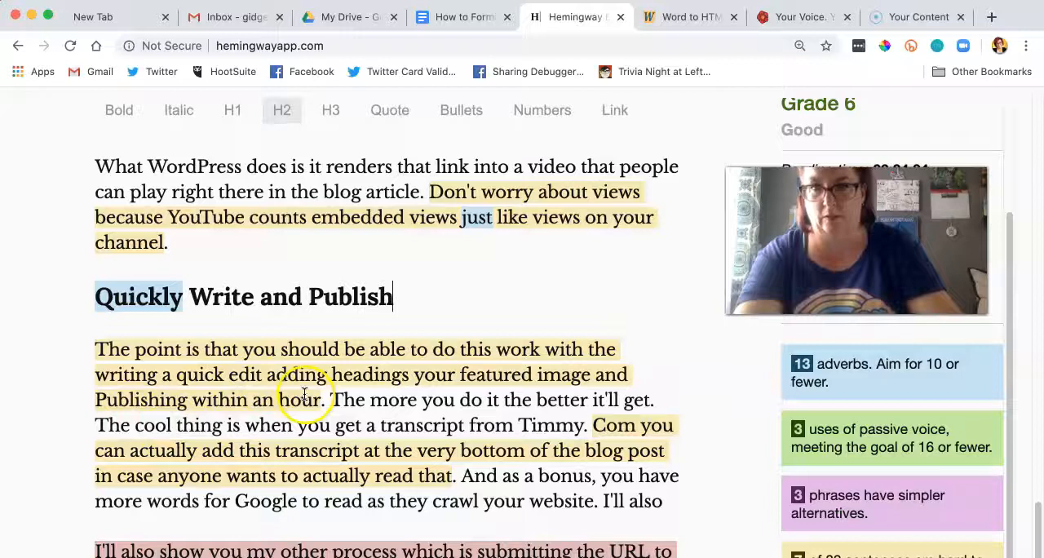
Step: Start the paragraph with "You should be able", put commas after "writing", "quick edit", "headings" and "featured image", and lowercase "publishing"
left_click_drag(249, 349, 93, 349)
type("Y")
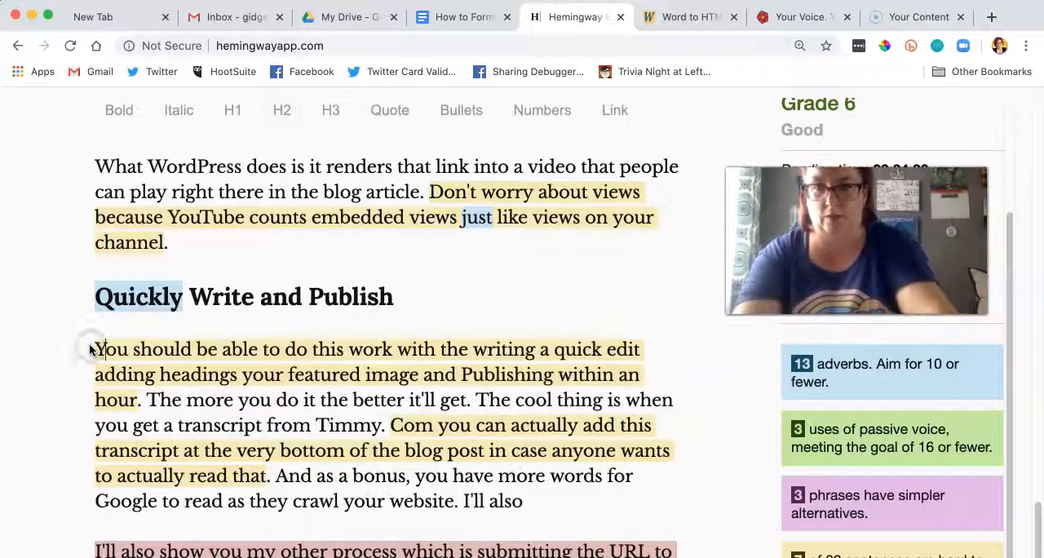
left_click(539, 349)
type(",")
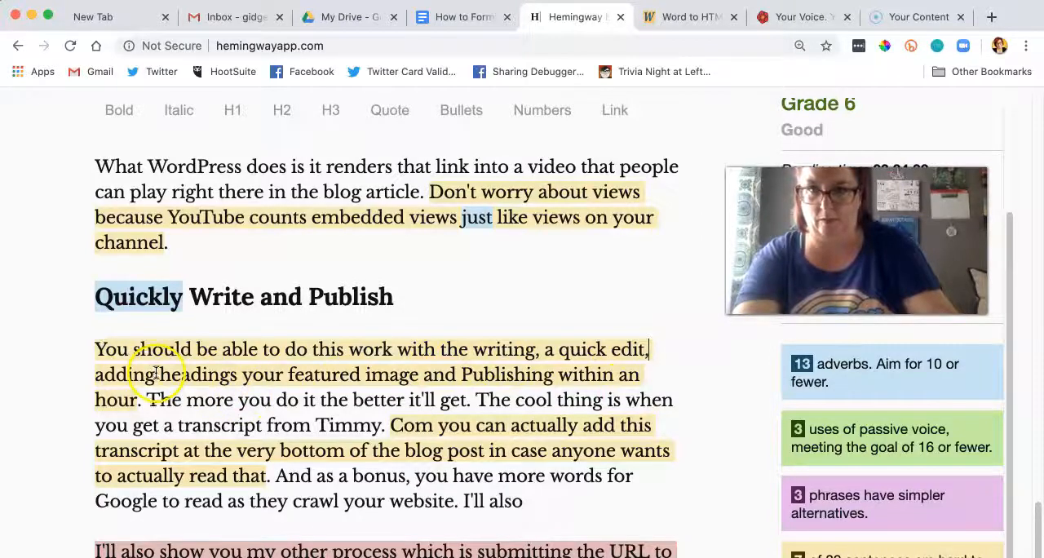
left_click(233, 377)
type(",")
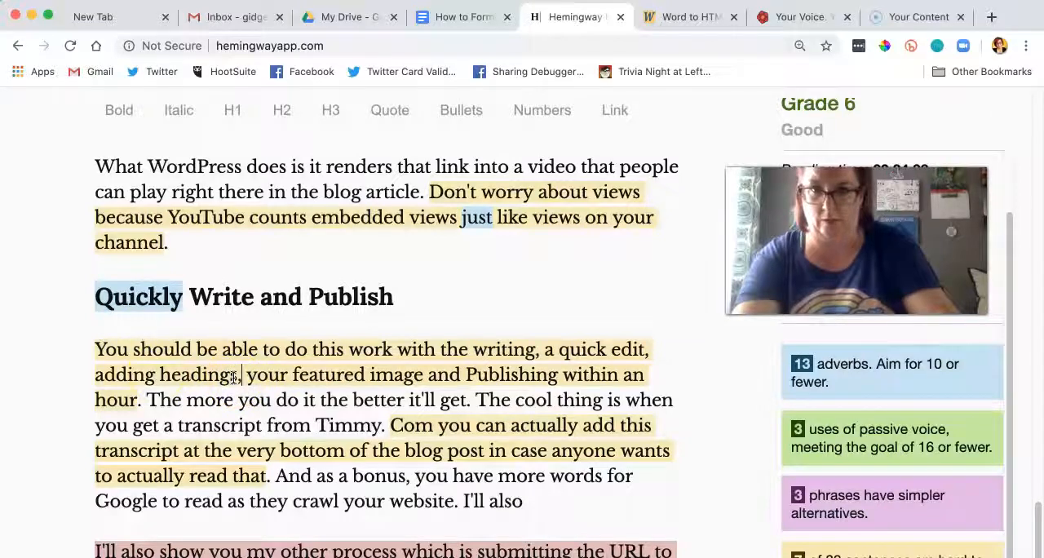
left_click(421, 375)
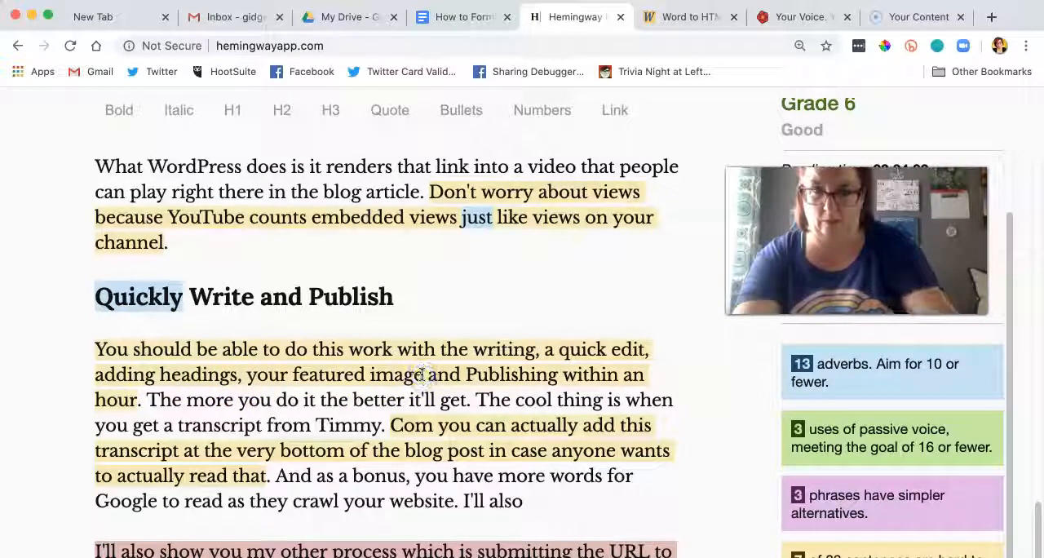
type(",")
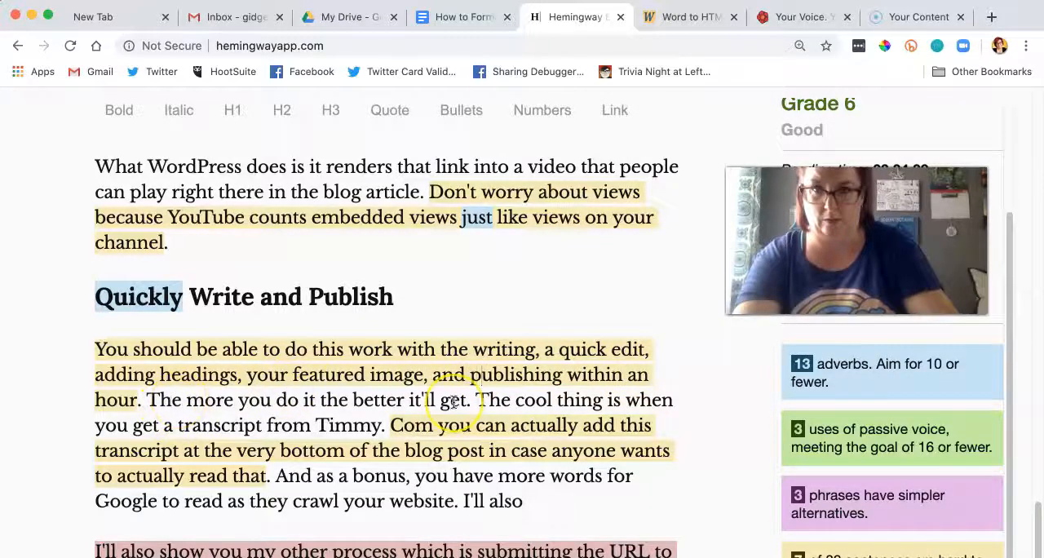
Step: Correct "Timmy. Com" to "Temi.com," and change "add this transcript" to "add the transcript" in the same sentence
scroll(454, 402, "down", 1)
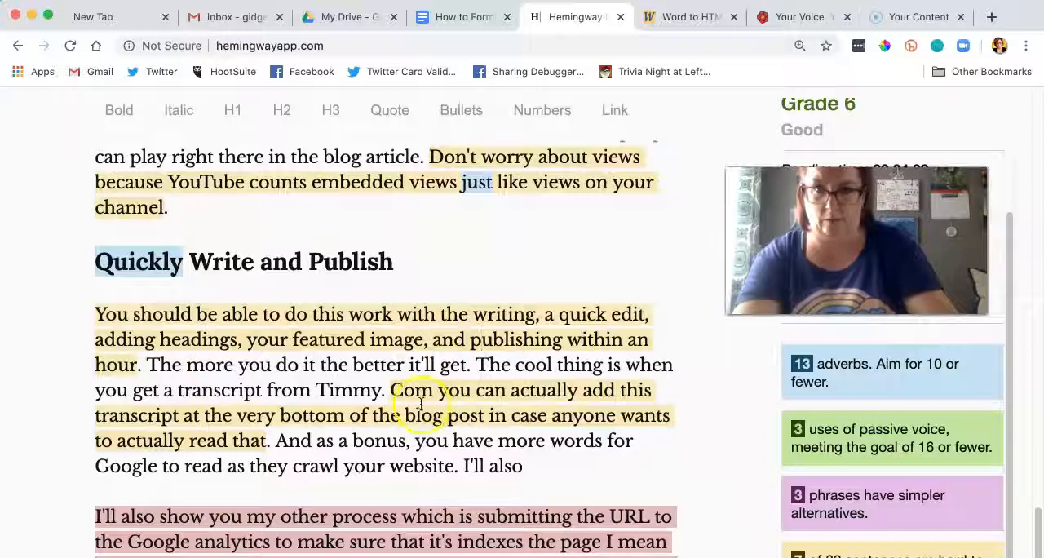
left_click_drag(437, 390, 331, 392)
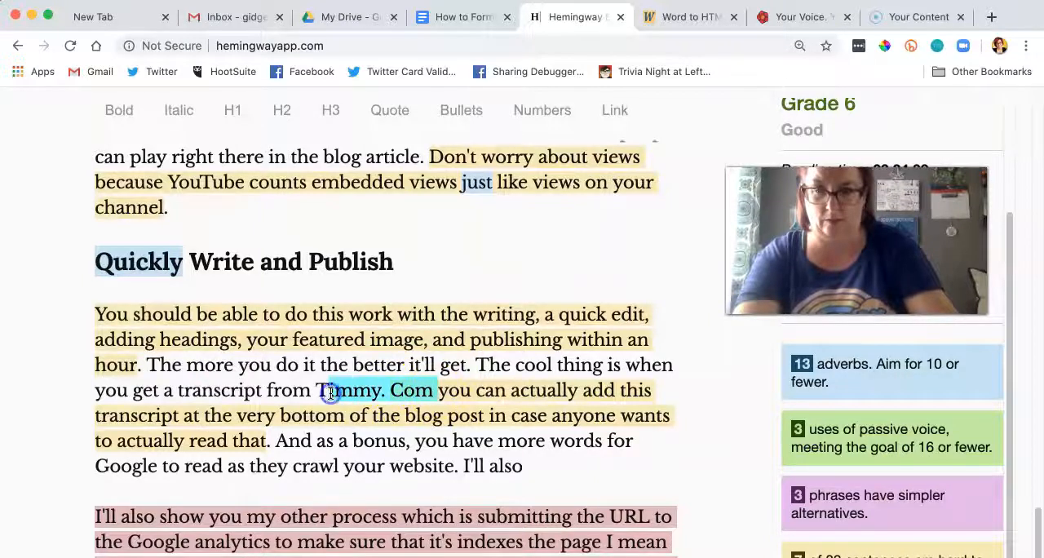
type("emi.com,")
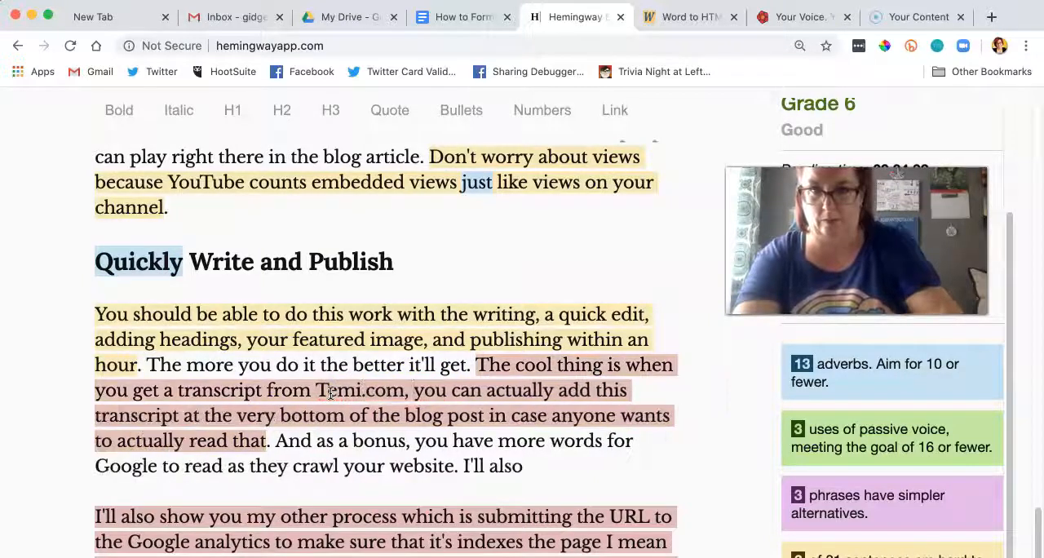
left_click(627, 391)
key("BackSpace")
key("BackSpace")
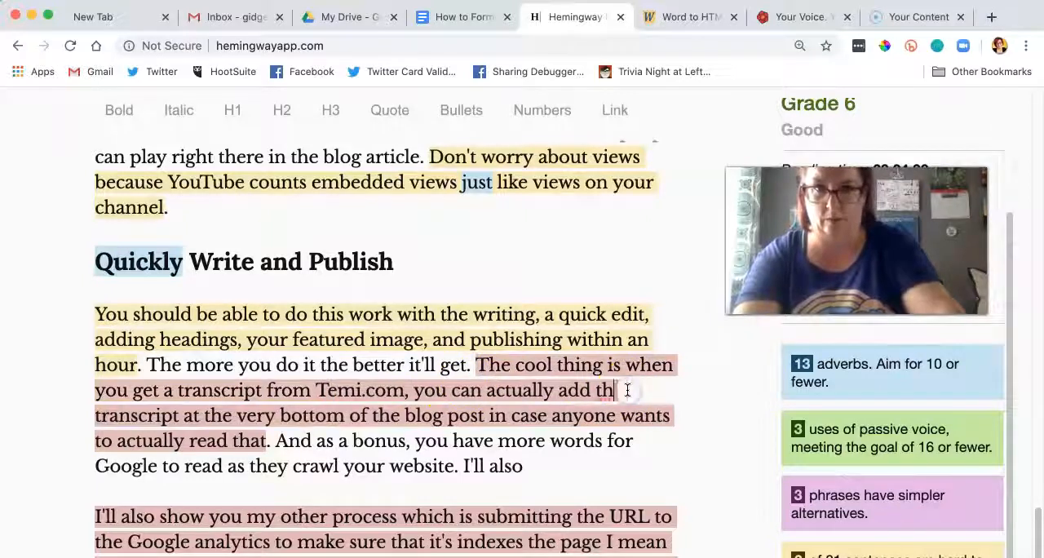
type("e")
Step: Delete "in case anyone wants to actually read that" so the transcript sentence ends with "blog post."
left_click(263, 421)
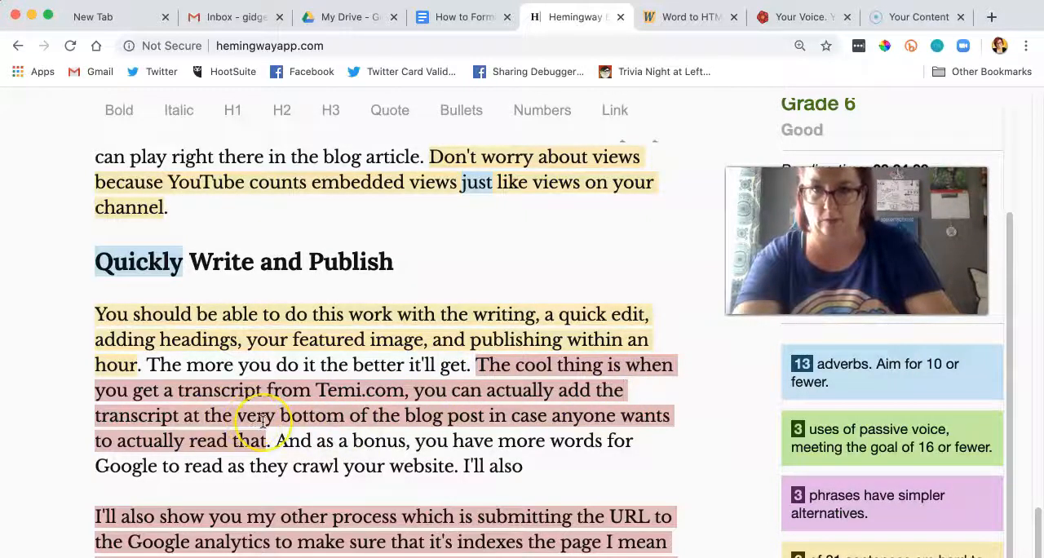
left_click_drag(266, 441, 473, 420)
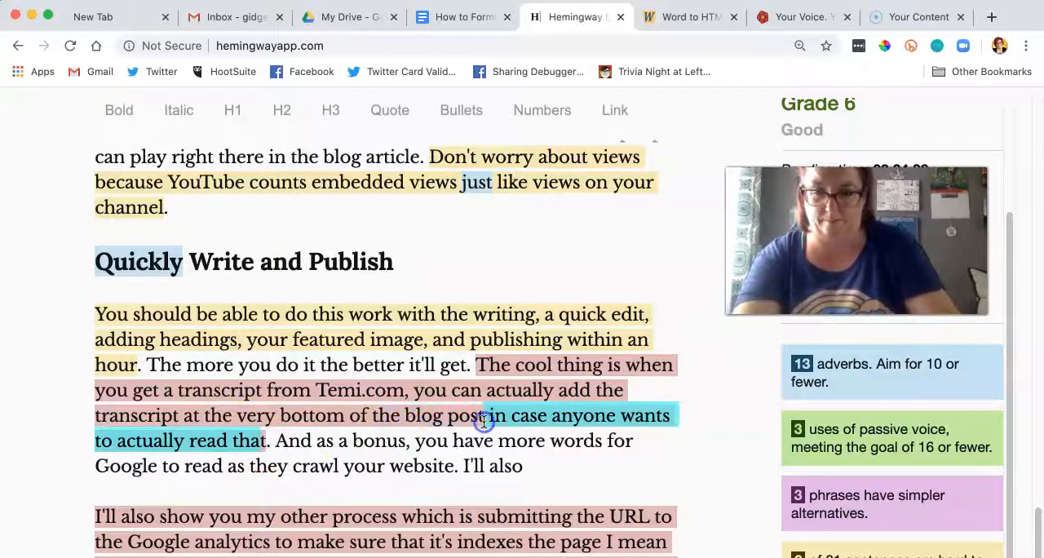
key("BackSpace")
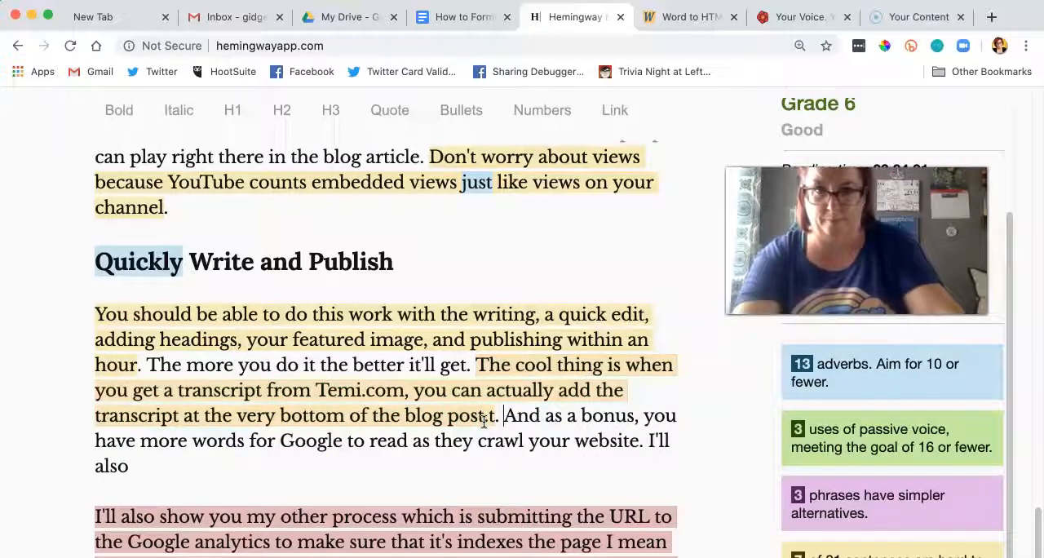
key("BackSpace")
key("BackSpace")
key("BackSpace")
key("BackSpace")
type(".")
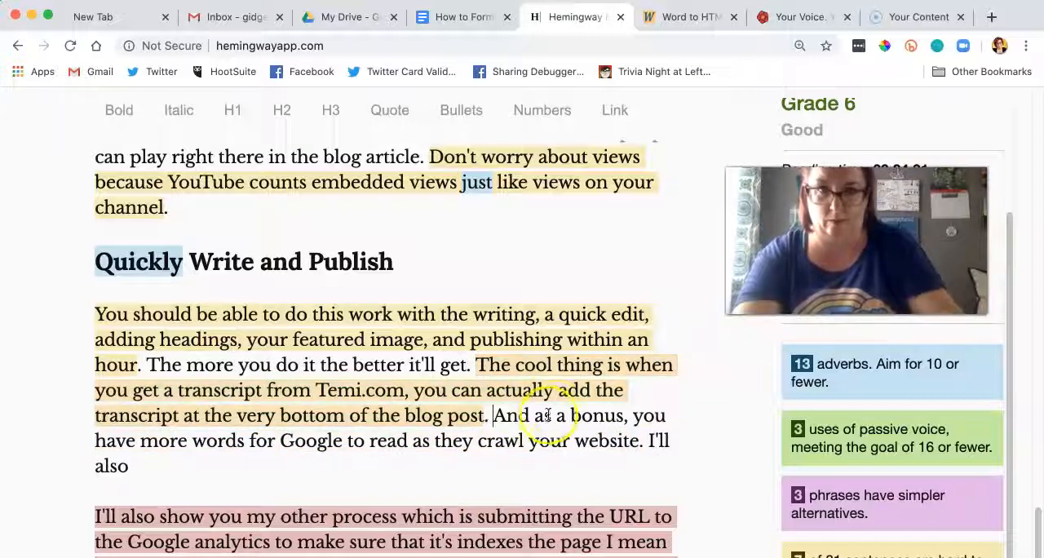
Step: Shorten "And as a bonus" to "As a bonus" at the start of the following sentence
left_click(544, 416)
key("BackSpace")
key("BackSpace")
key("BackSpace")
key("BackSpace")
key("BackSpace")
type("A")
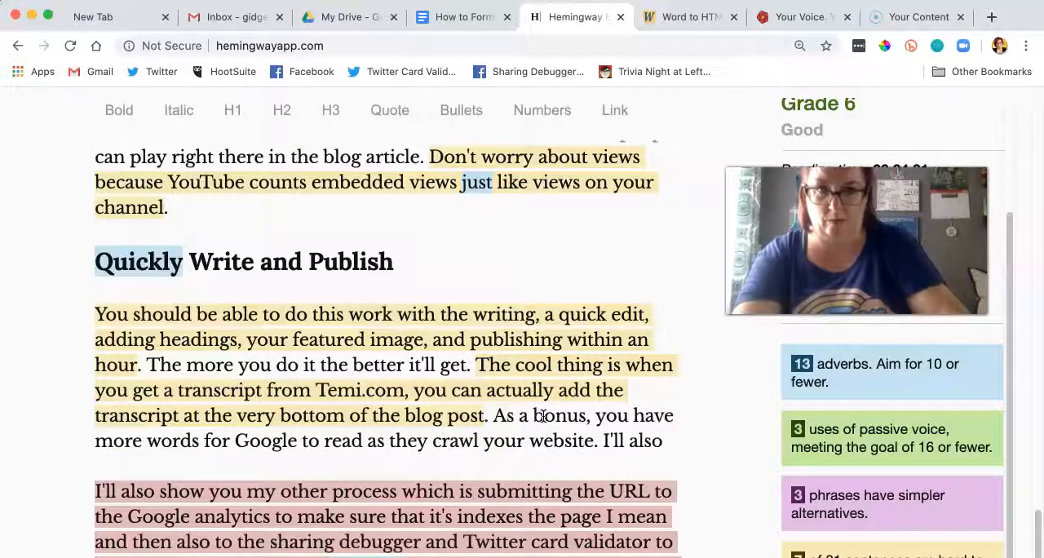
Step: Delete the stray "I'll also" after "crawl your website." and add the H2 heading "What Do I Do After the Post is Published?" below that paragraph
scroll(401, 393, "down", 3)
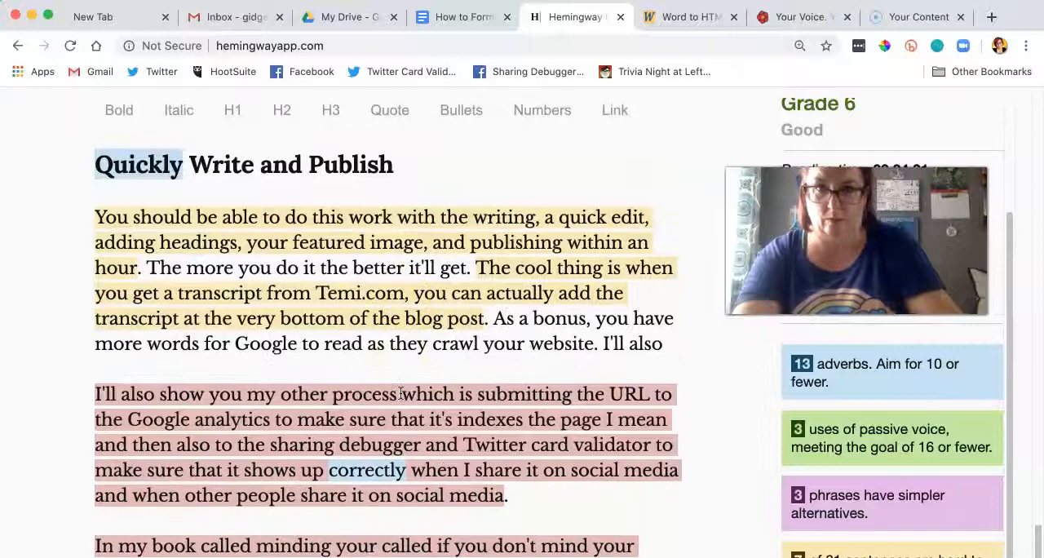
scroll(400, 393, "down", 4)
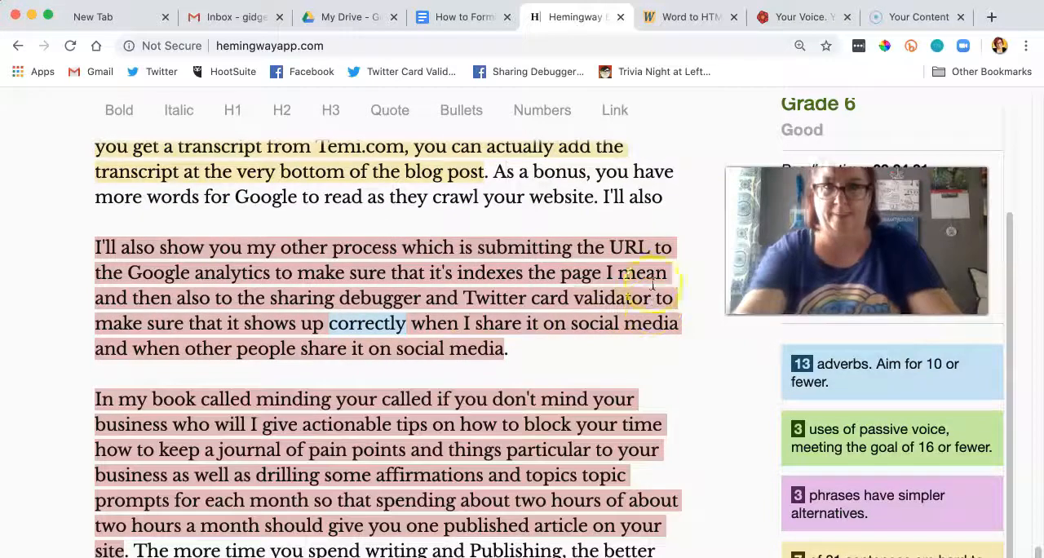
left_click(605, 197)
left_click_drag(604, 196, 670, 200)
key("Return")
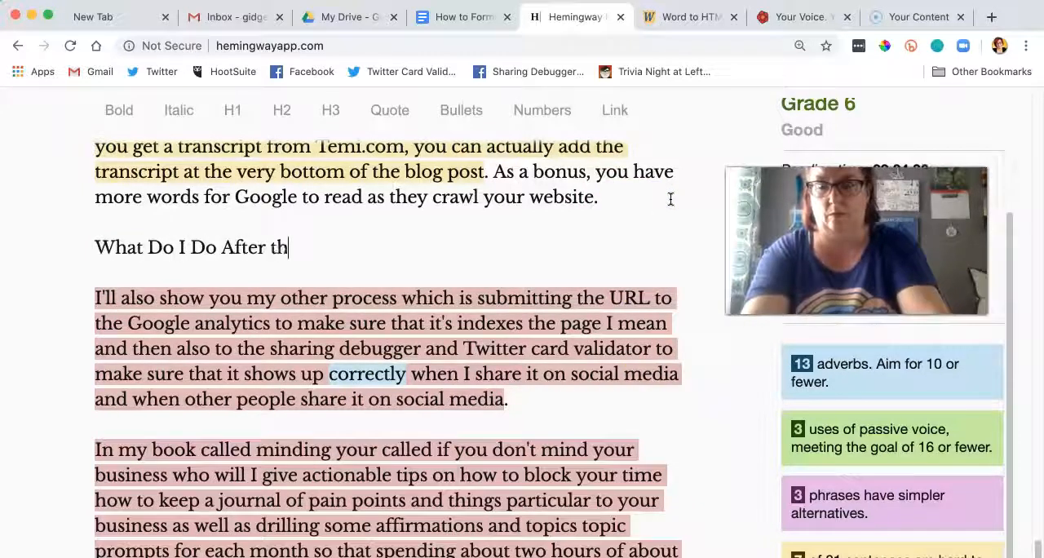
type("What Do I Do After the Post is Publis")
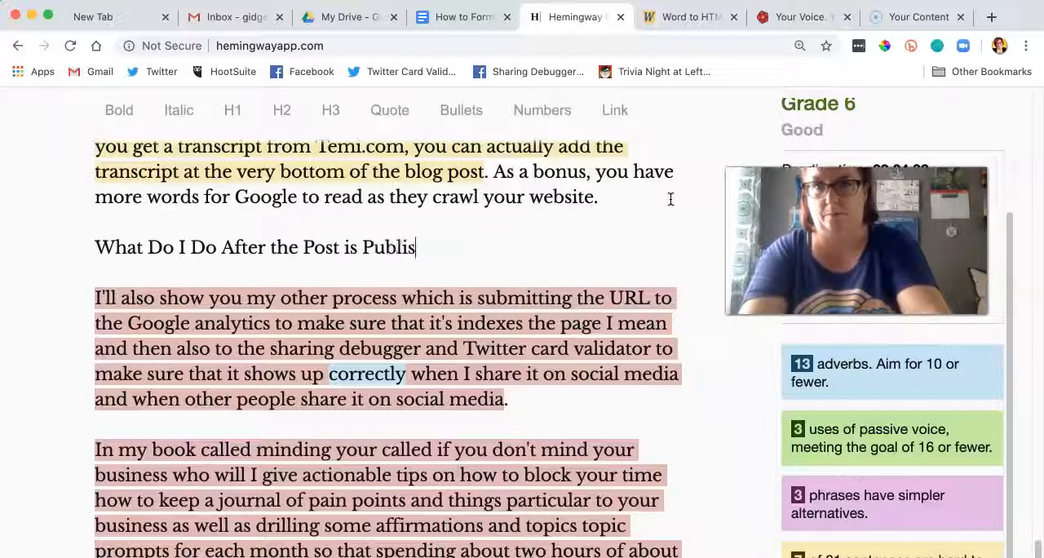
type("hed?")
mouse_move(432, 246)
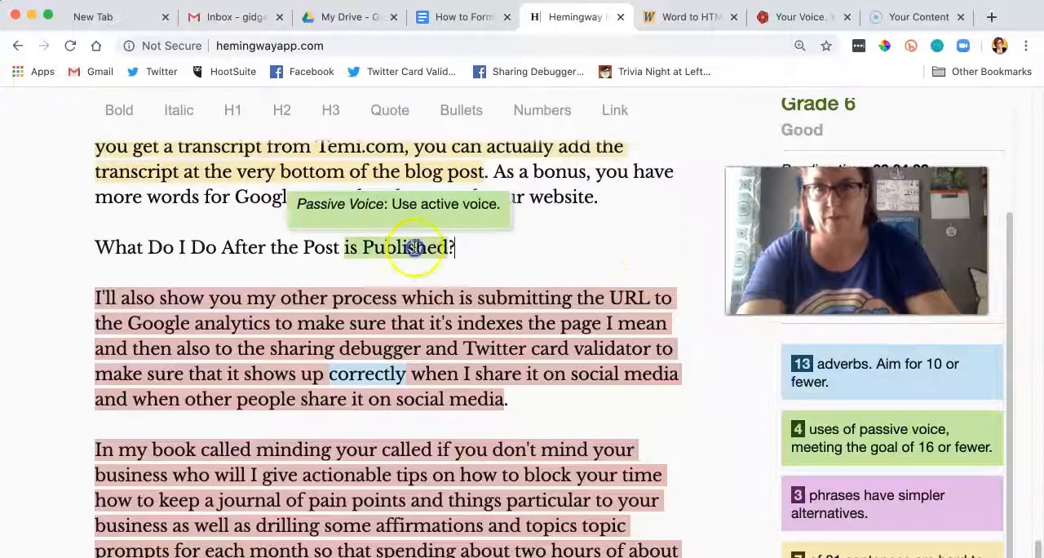
left_click_drag(454, 248, 82, 243)
left_click(280, 112)
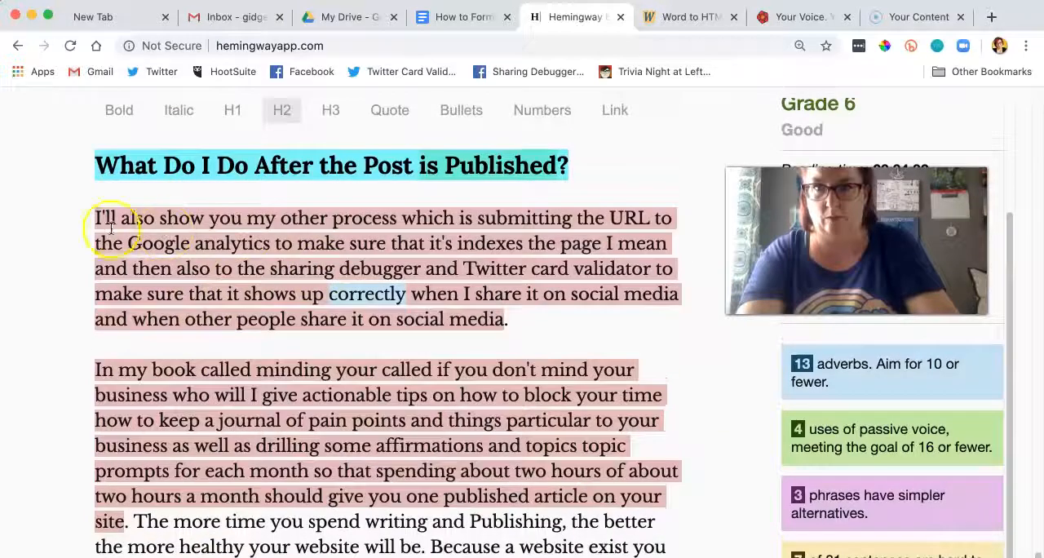
Step: Reword the opening under the new heading to "After you publish, submitting the URL" and capitalize "Analytics" in "Google Analytics"
left_click(492, 219)
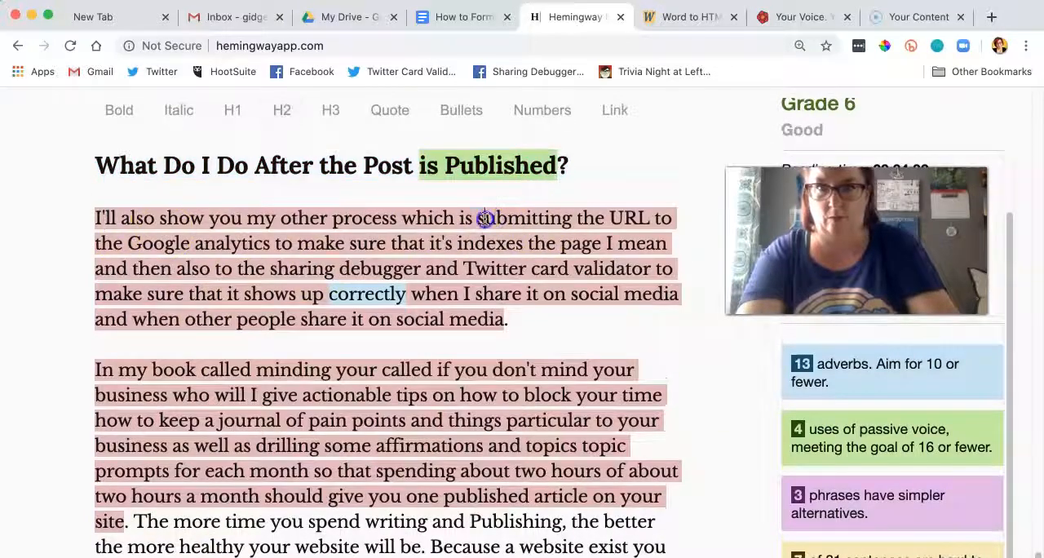
left_click_drag(485, 219, 102, 219)
type("After you publish")
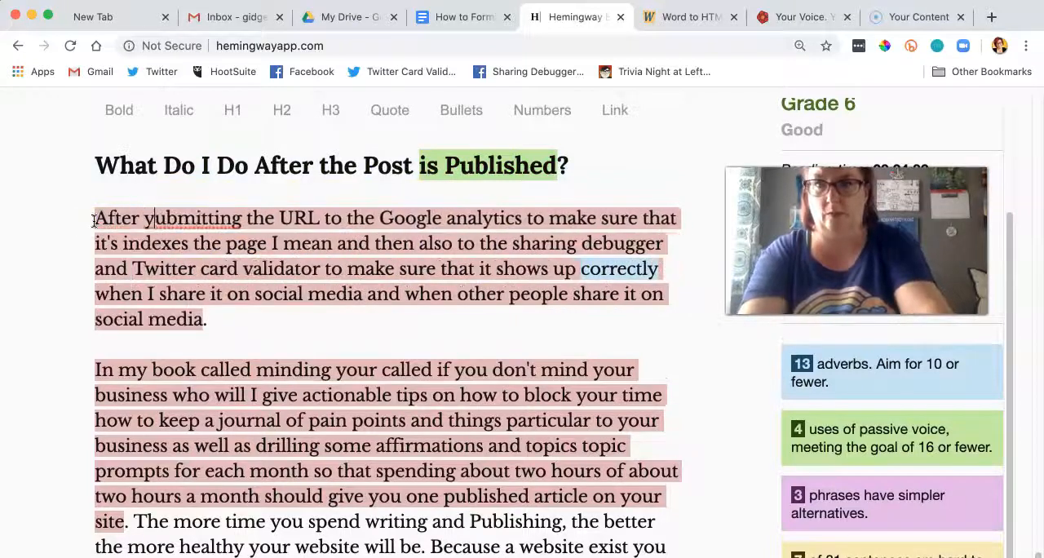
type(", s")
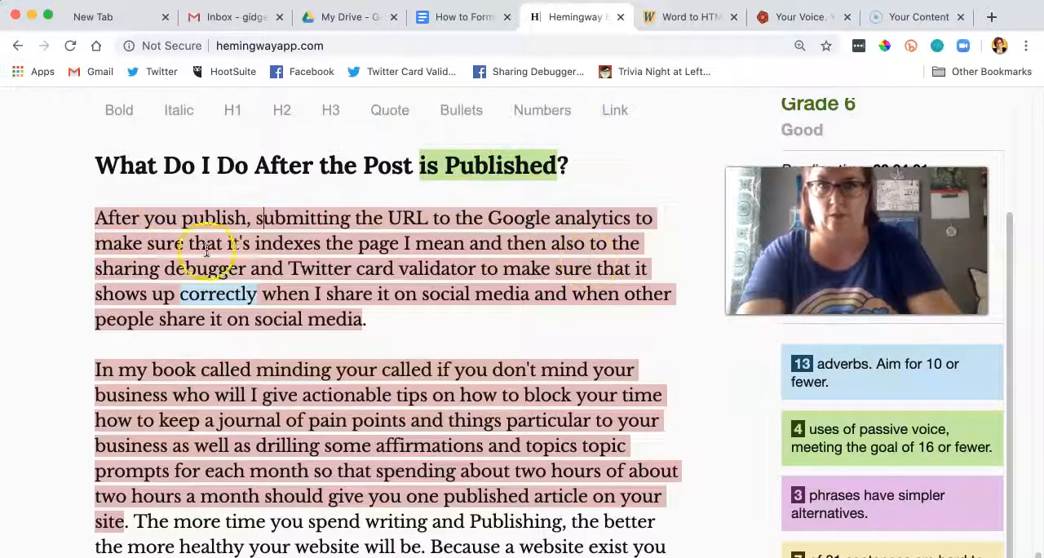
left_click(563, 220)
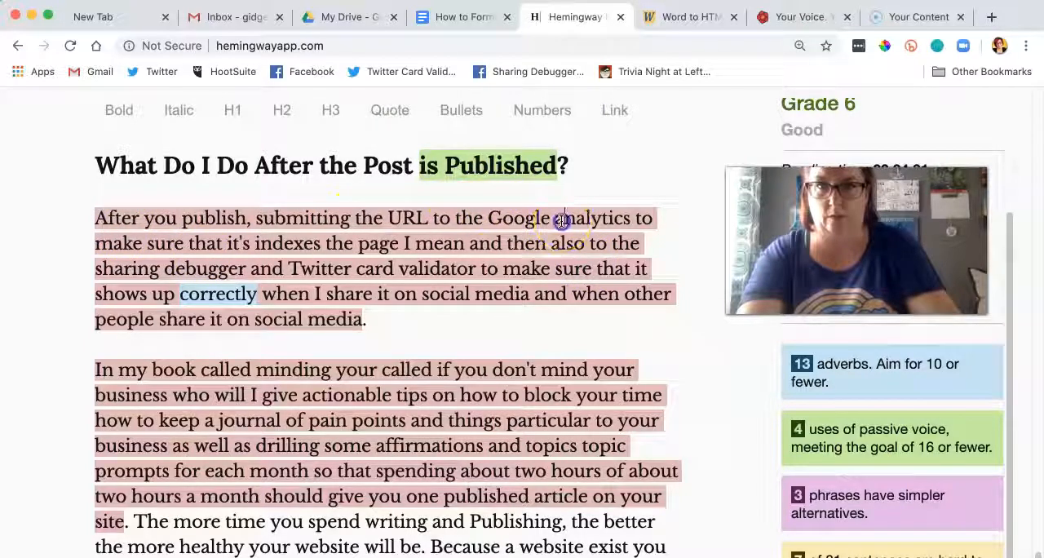
key("Delete")
type("A")
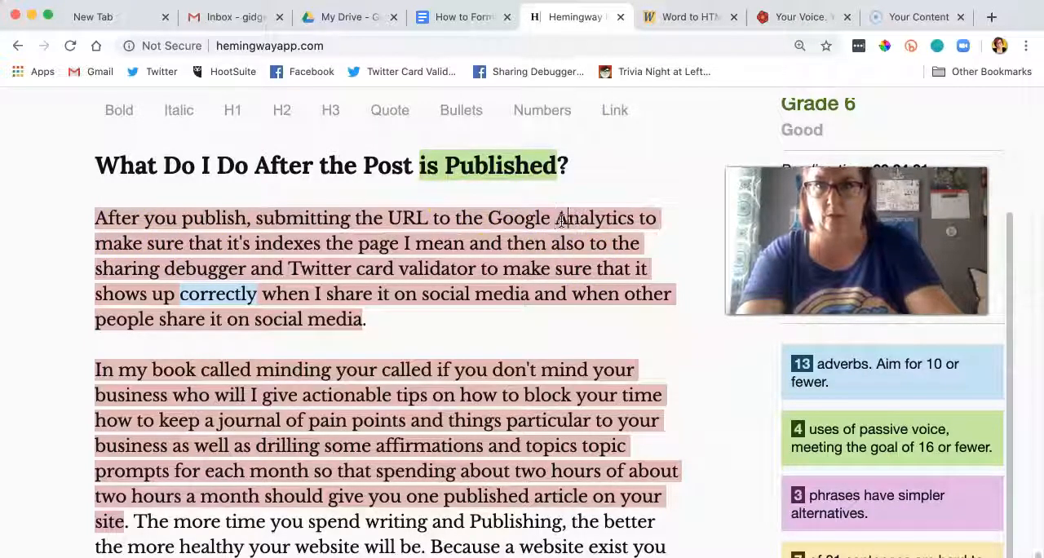
Step: End the sentence after "indexes the page" and add "Scrape it with Facebook's Sharing Debugger and check it with Twitter's Card Validator."
left_click(398, 245)
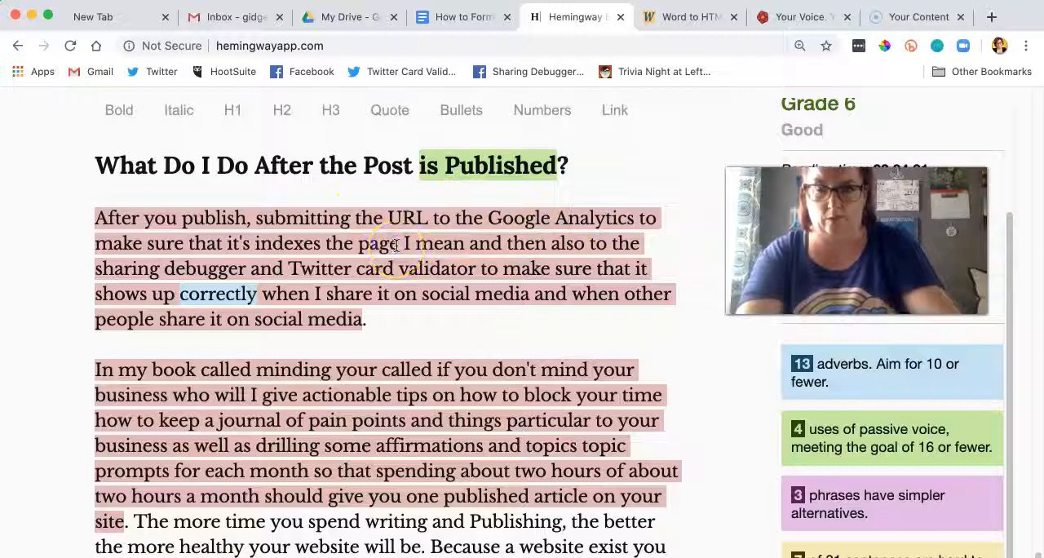
type(".")
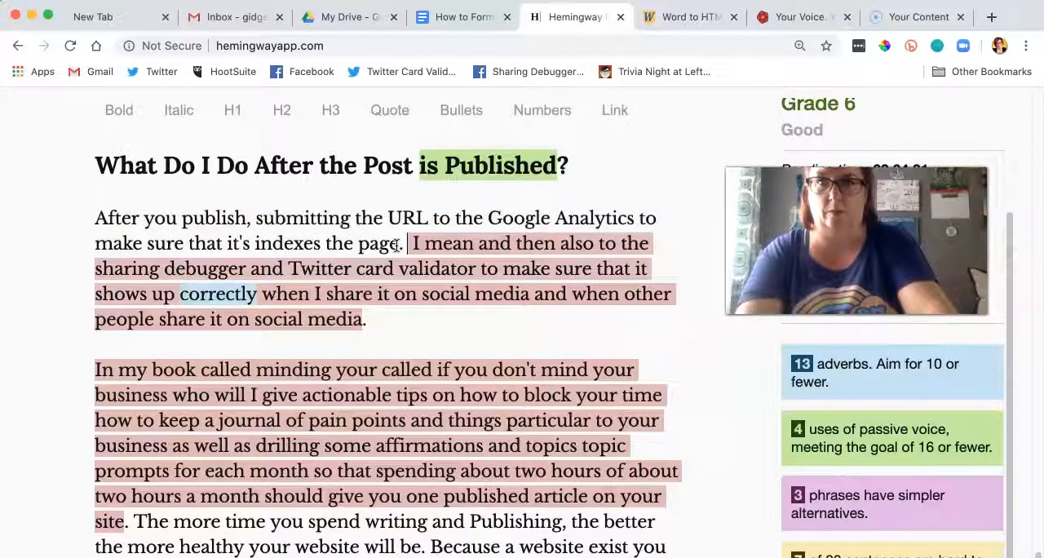
type(" Scrape")
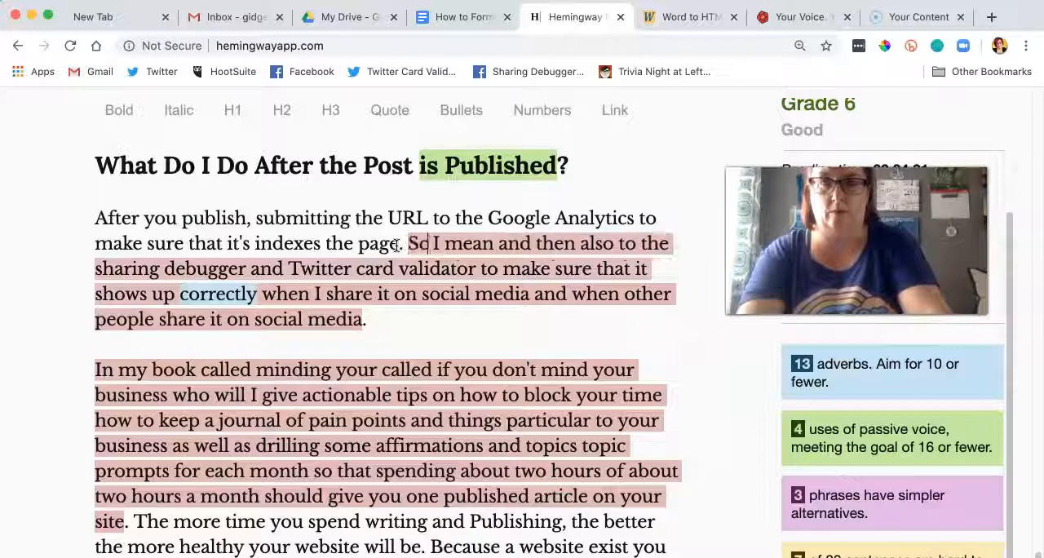
type(" it with Faceboo")
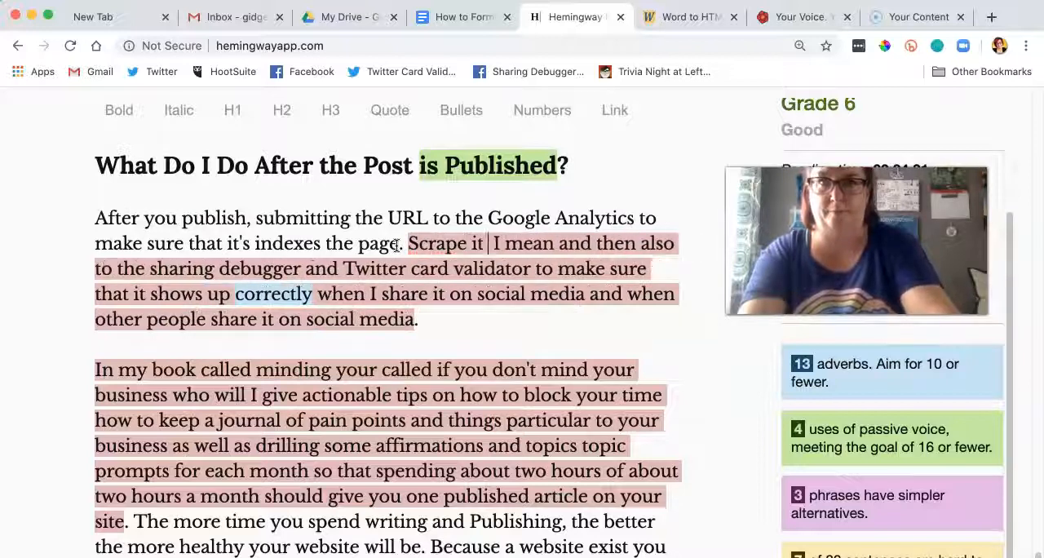
type("k's Sharing Debugt")
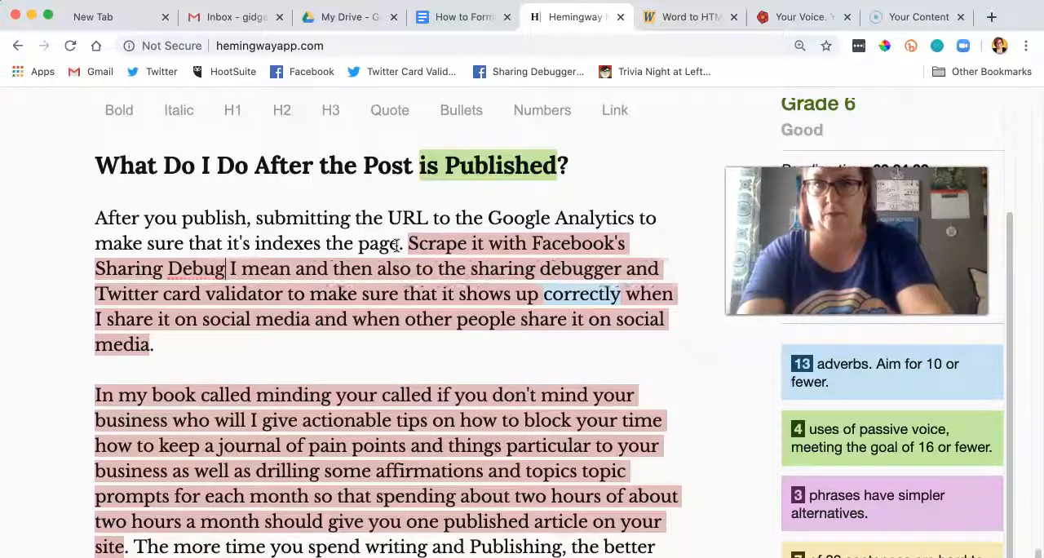
key("BackSpace")
type("g")
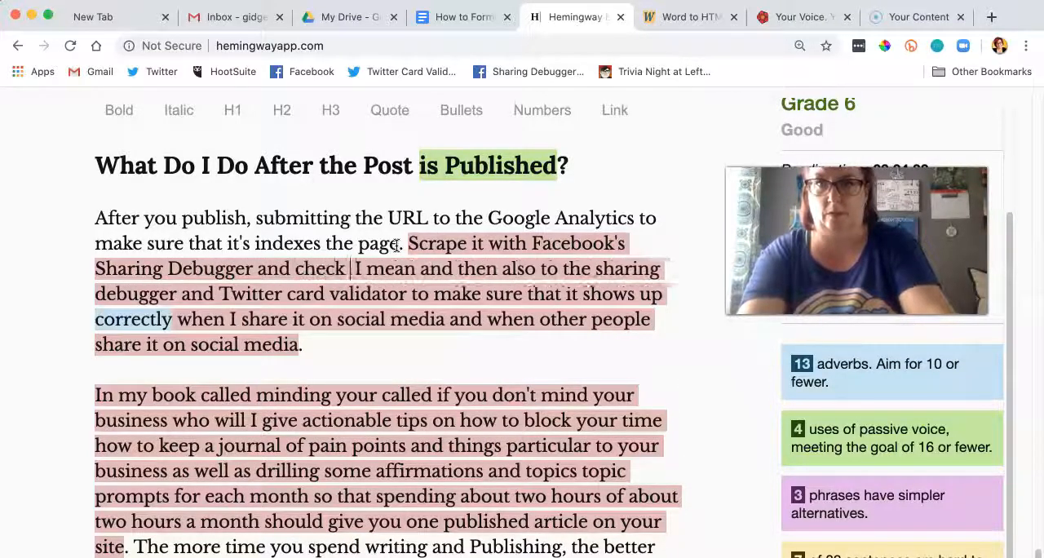
type("er and check it with Twitter's Car")
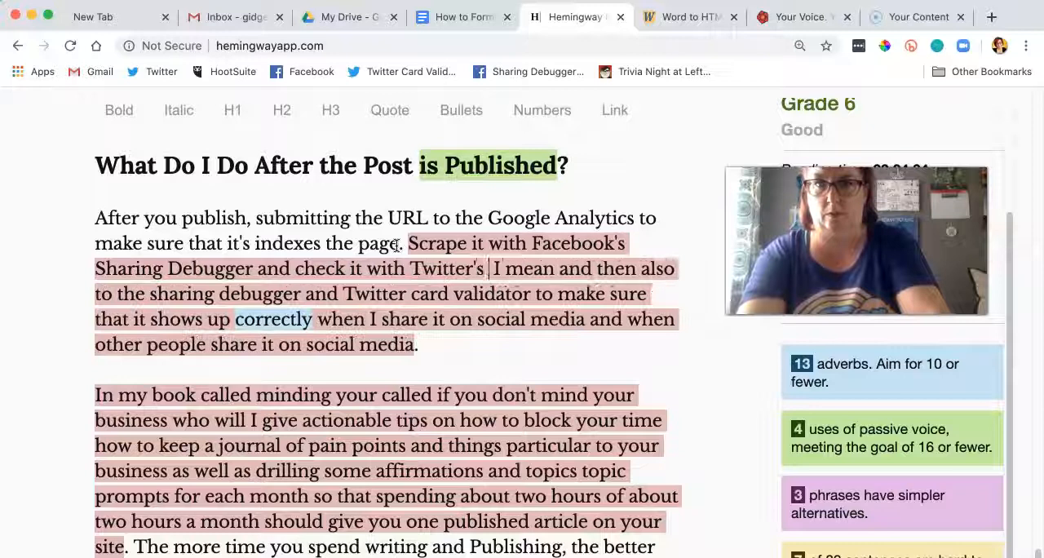
type("d Validato ")
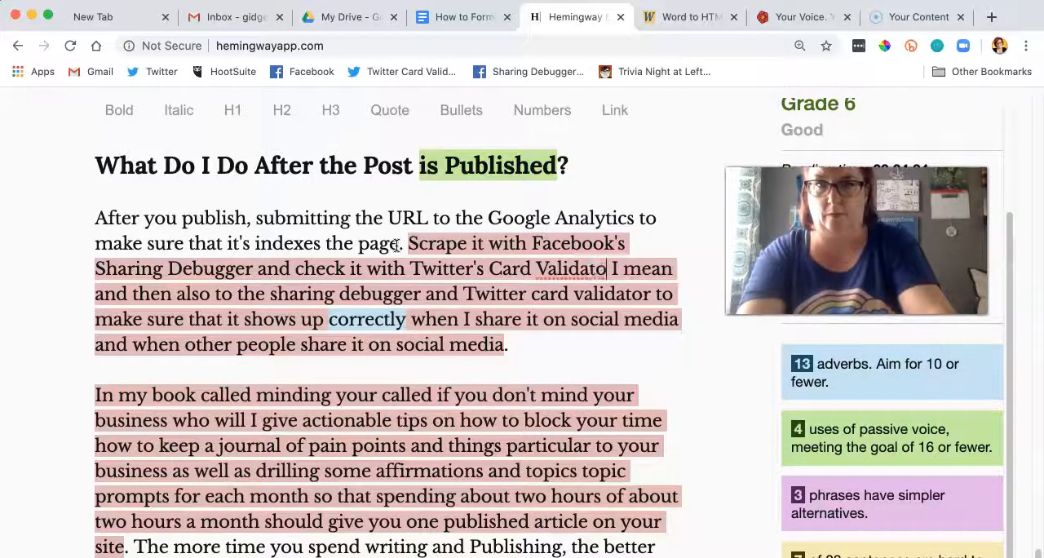
type("r.")
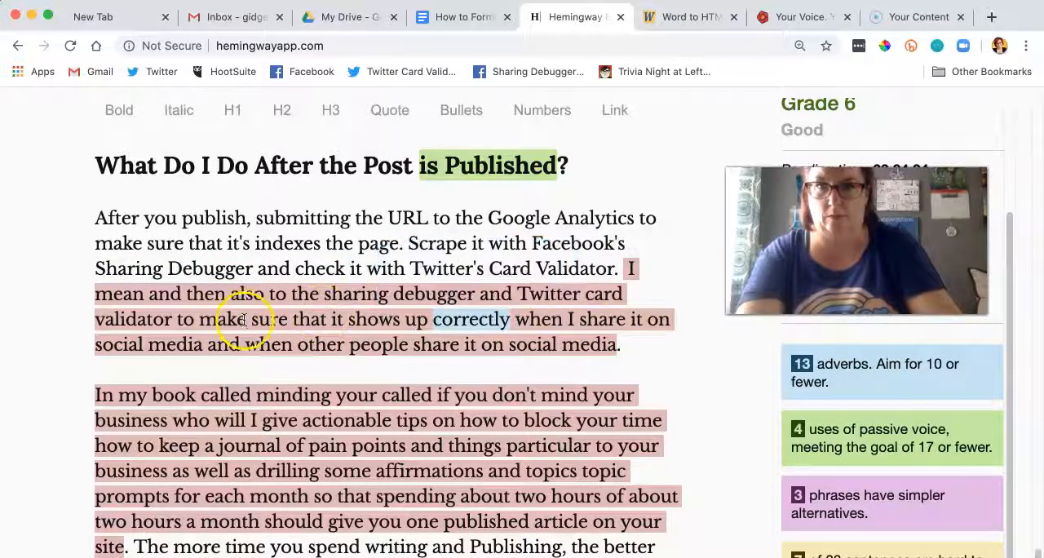
Step: Replace the leftover text from "I mean and then also" through "to make sure" with "This will ensure"
left_click_drag(247, 319, 619, 268)
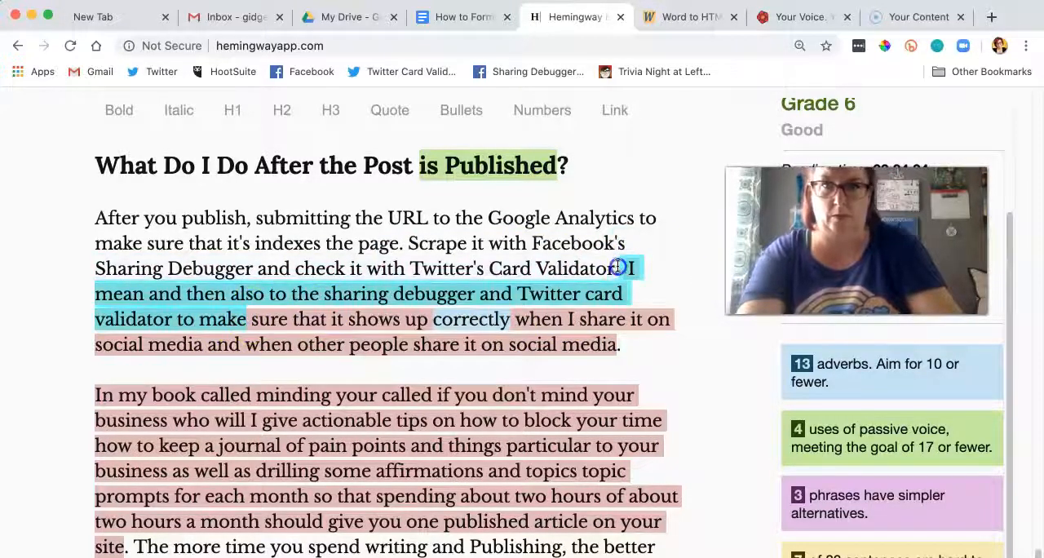
type("This sh")
key("BackSpace")
key("BackSpace")
key("BackSpace")
key("BackSpace")
key("BackSpace")
key("BackSpace")
key("BackSpace")
type("Thi")
key("BackSpace")
key("BackSpace")
key("BackSpace")
type("Ihis w")
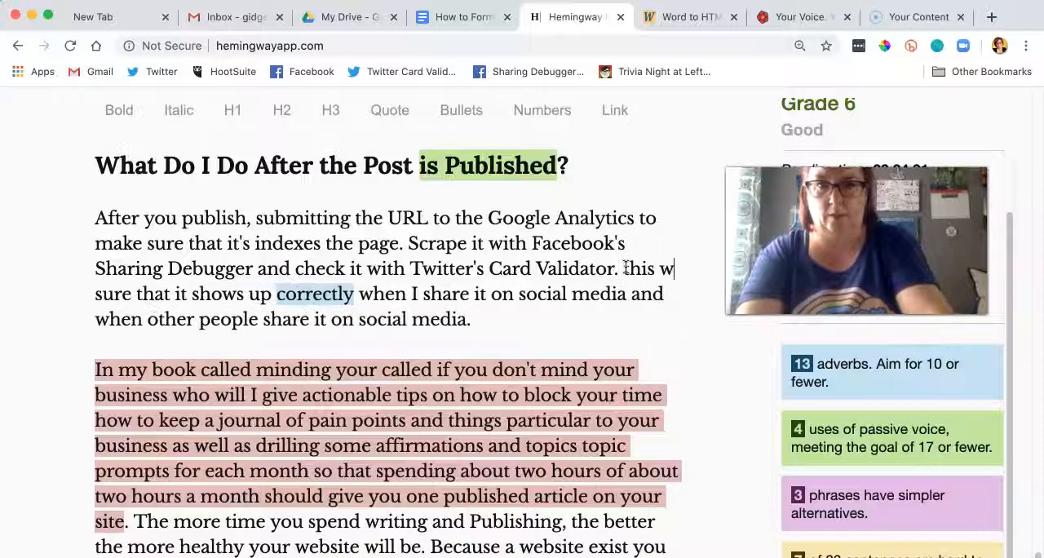
key("BackSpace")
key("BackSpace")
key("BackSpace")
type("his will help yo")
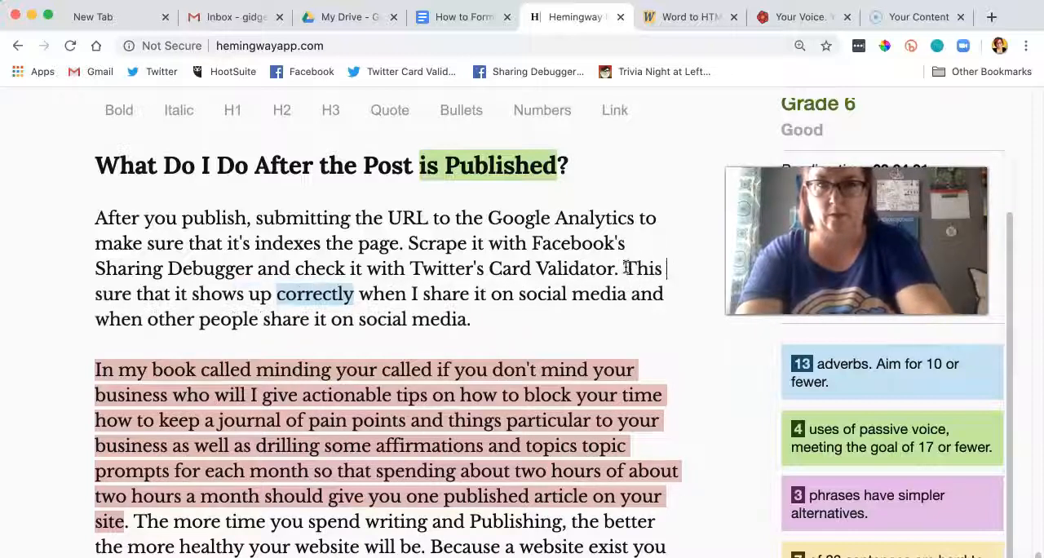
type("u")
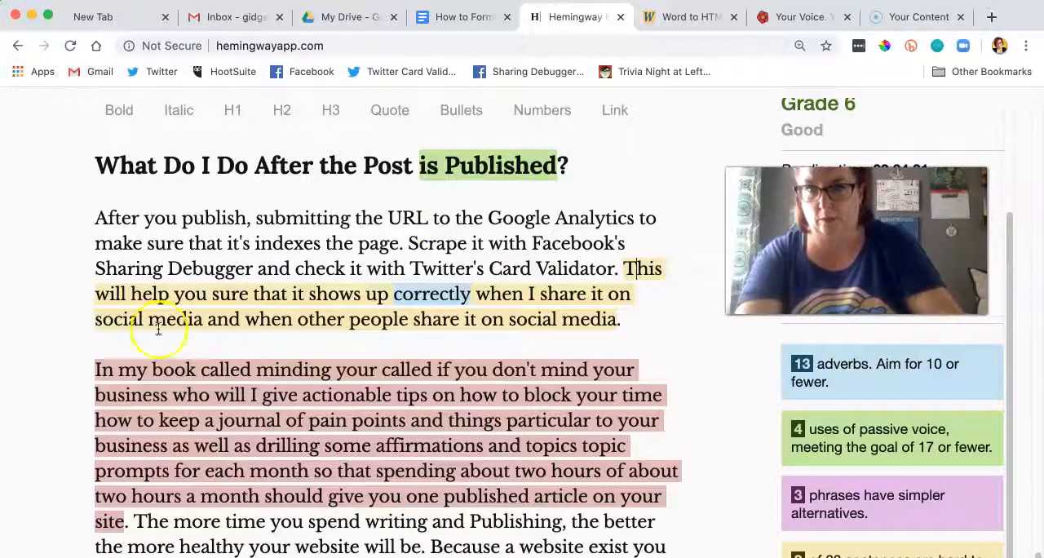
left_click_drag(249, 295, 145, 296)
type("ens")
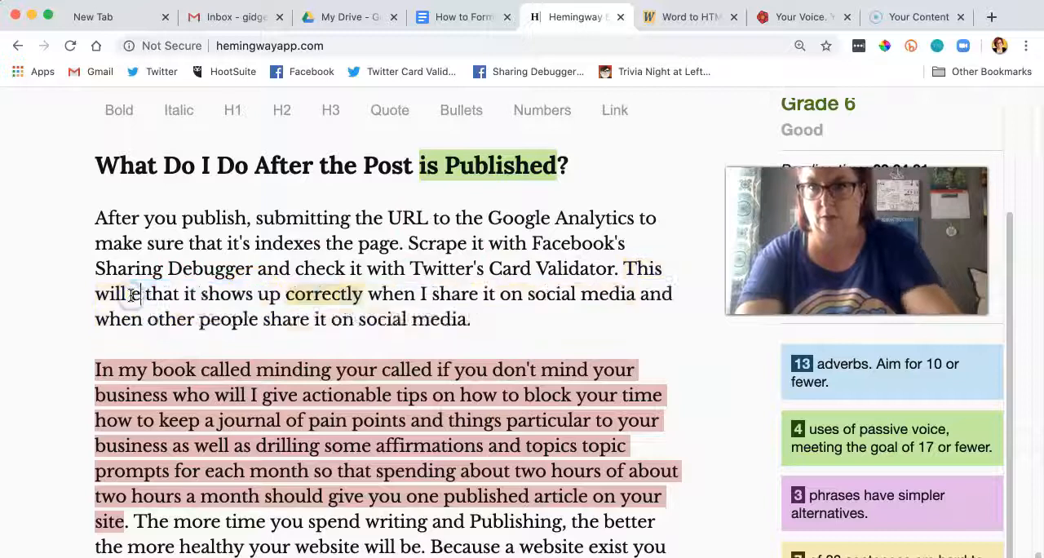
type("ure")
left_click(389, 288)
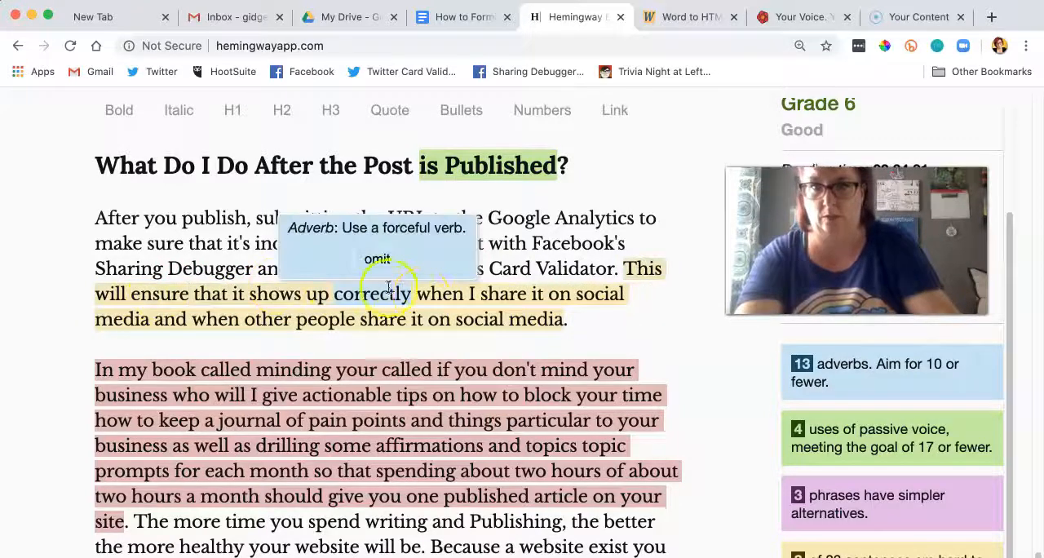
Step: Reword the rest of that sentence to "when the post is shared on social media." and remove the clause about other people sharing it
left_click_drag(571, 294, 445, 295)
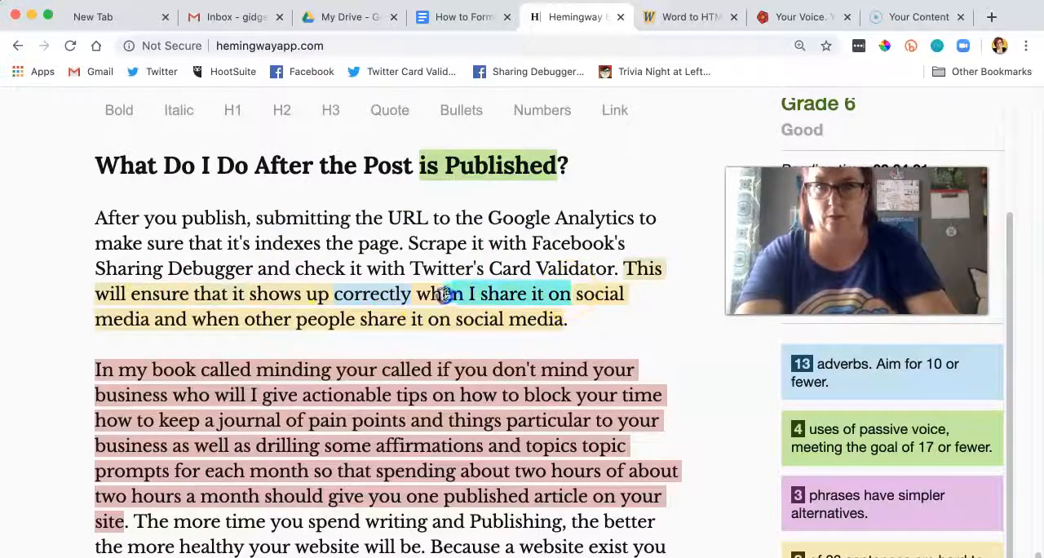
type("the post is")
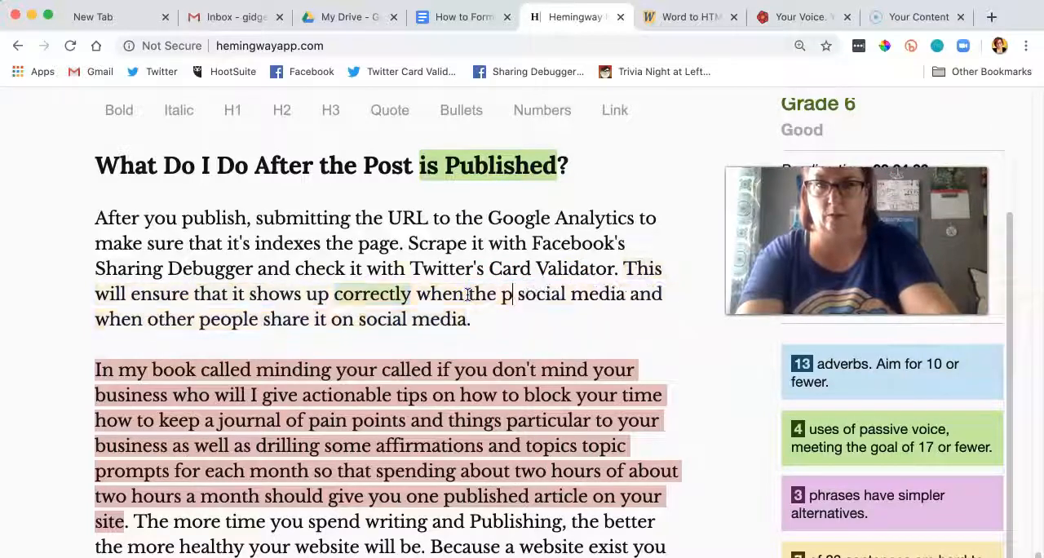
type(" shared on")
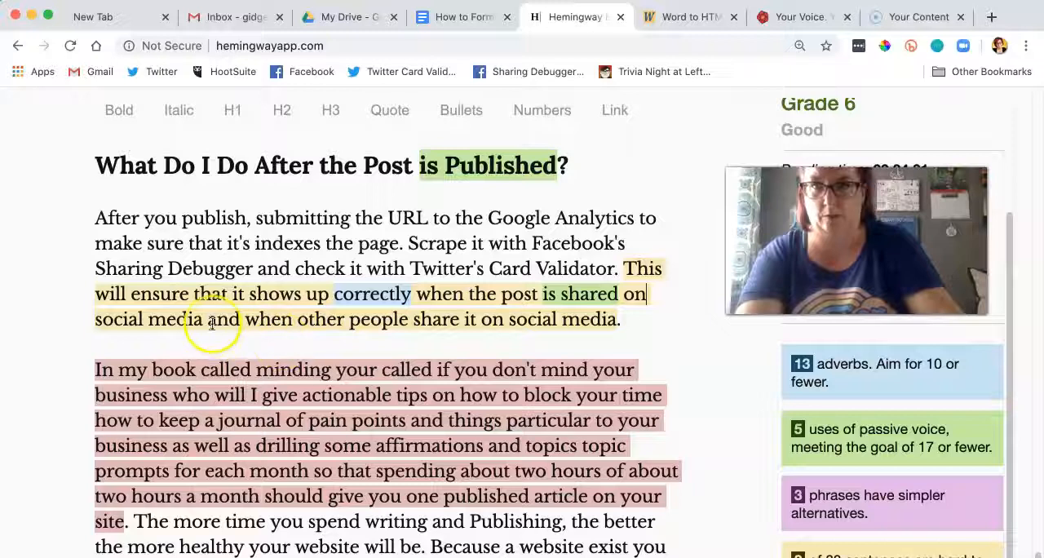
left_click_drag(204, 319, 667, 330)
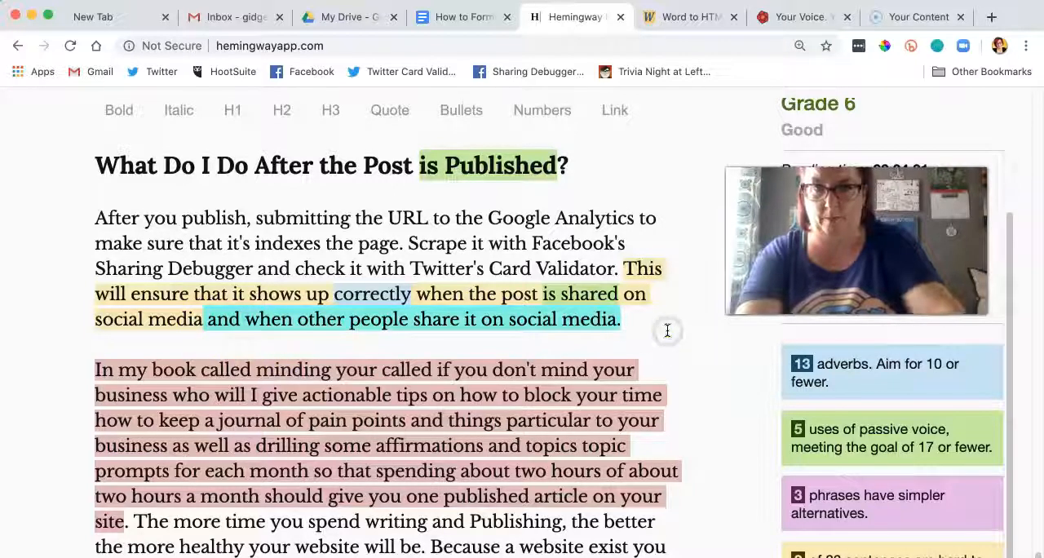
key("BackSpace")
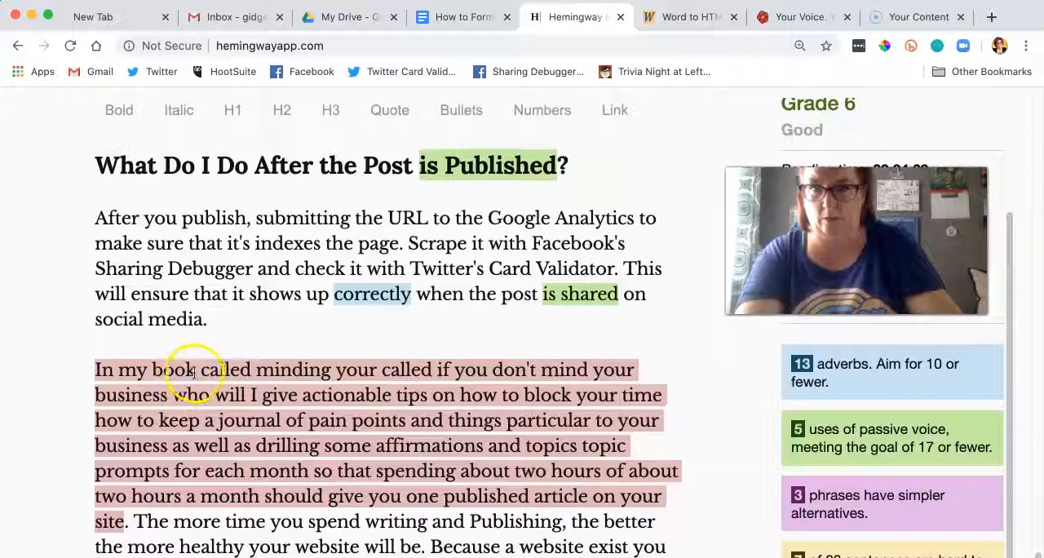
Step: Change "book" to "ebook" and correct its title to "If you don't mind your business who will?" in quotation marks
left_click(152, 371)
type("e")
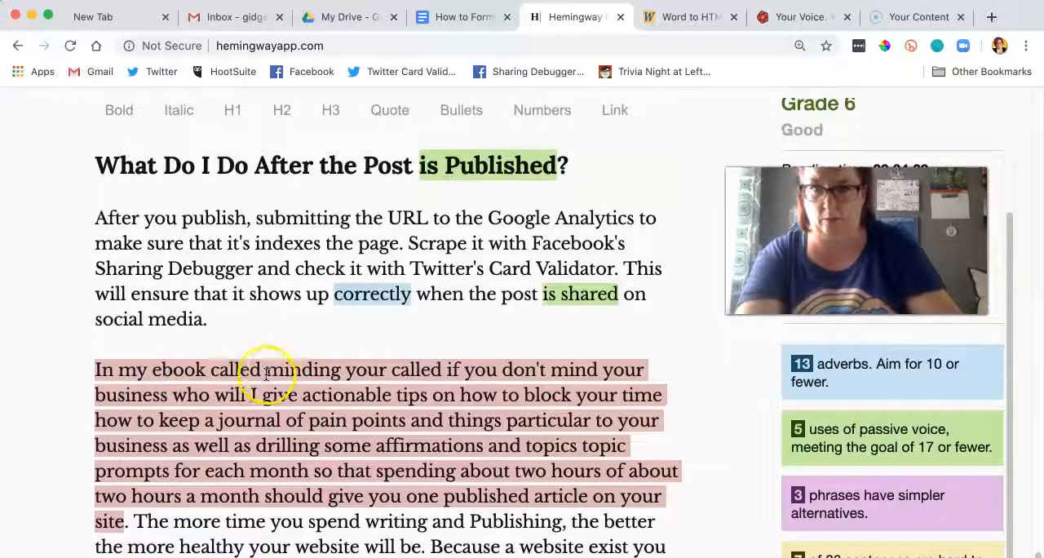
left_click_drag(457, 368, 320, 369)
type("\"If")
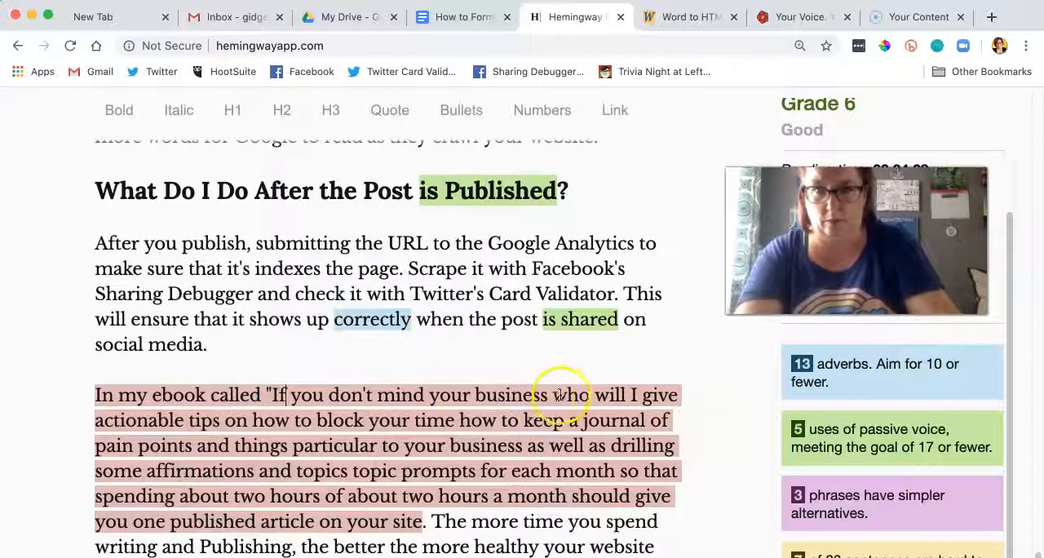
left_click(626, 395)
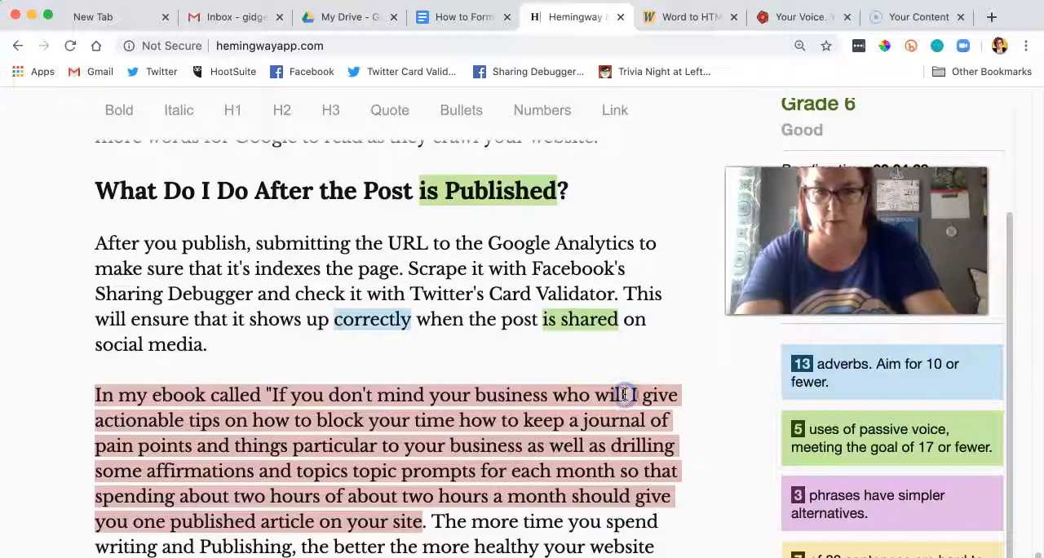
type("?\"")
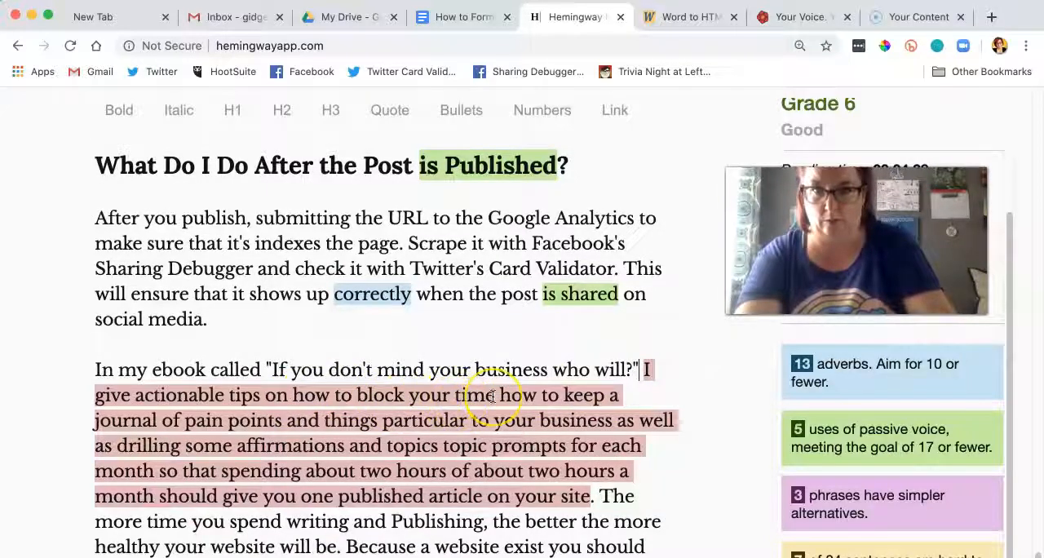
type(",")
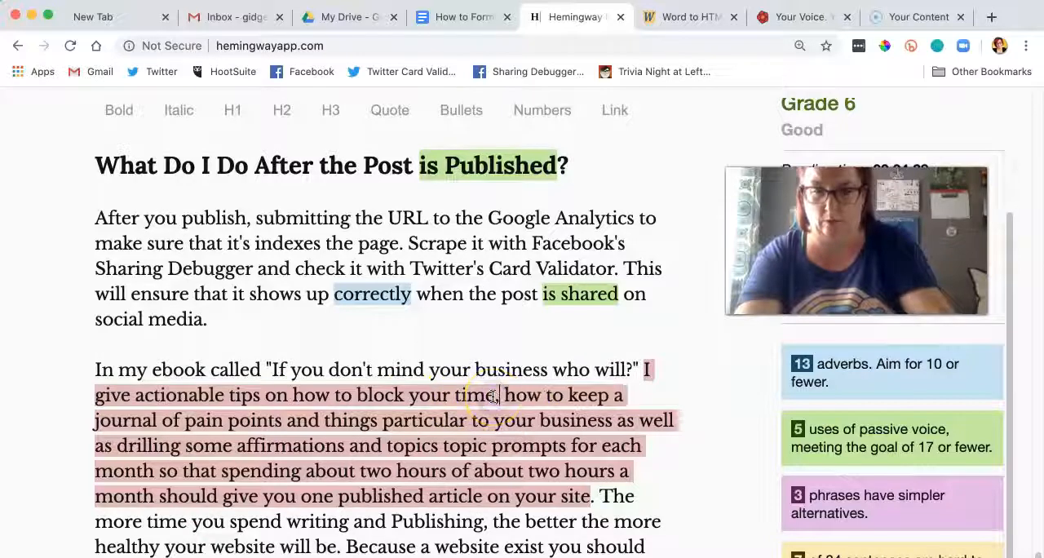
Step: Insert commas after "block your time" and "particular to your business" in the actionable tips sentence
left_click(614, 420)
type(",")
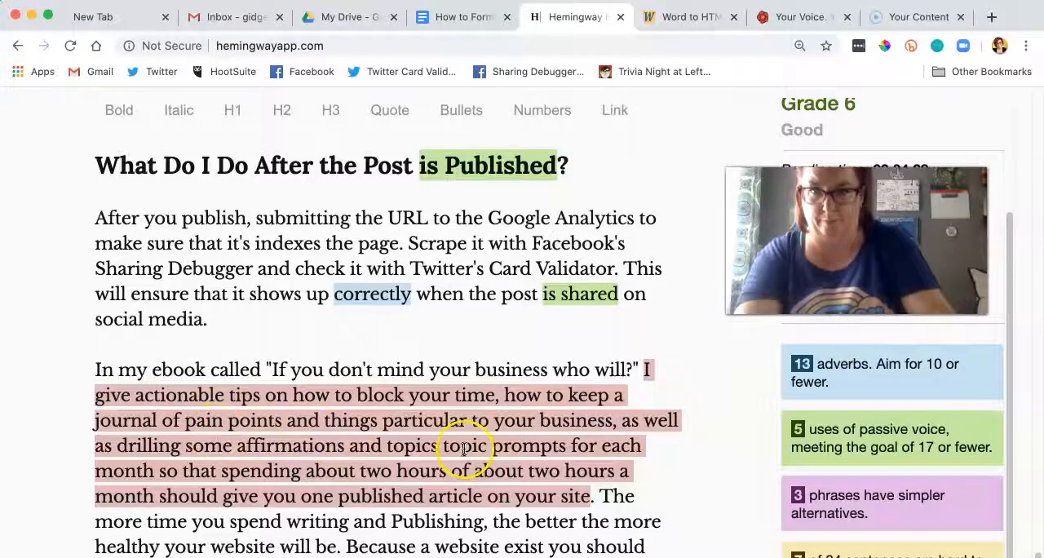
Step: Delete "drilling some" and "topics topic" from the tips sentence and end it with a period after "each month"
left_click_drag(235, 446, 130, 444)
key("BackSpace")
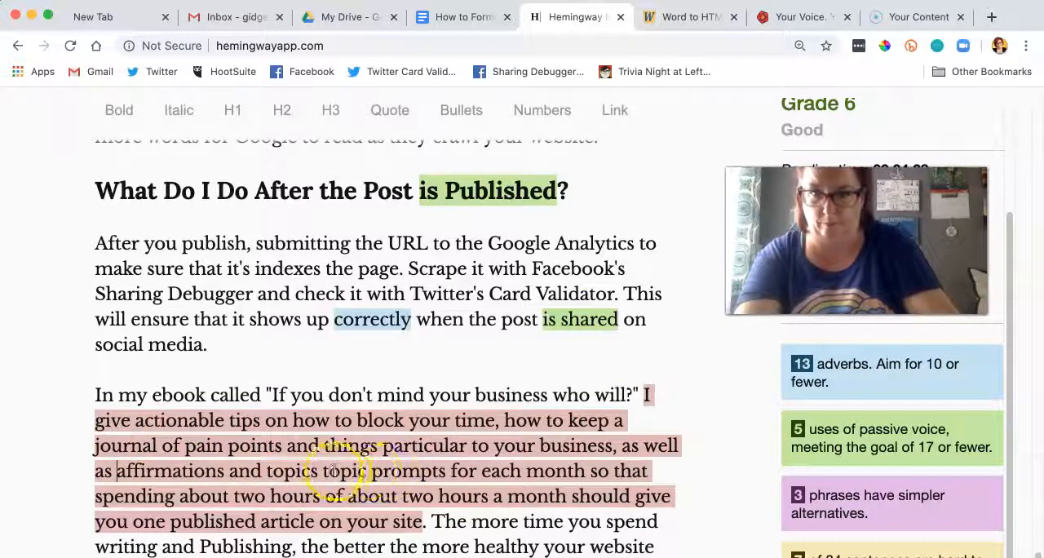
left_click_drag(368, 471, 356, 470)
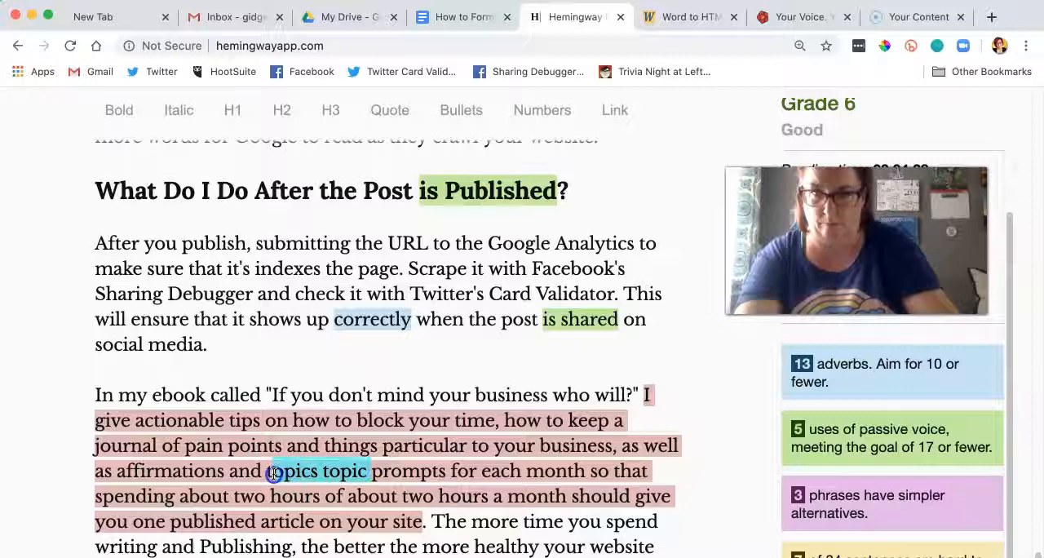
key("BackSpace")
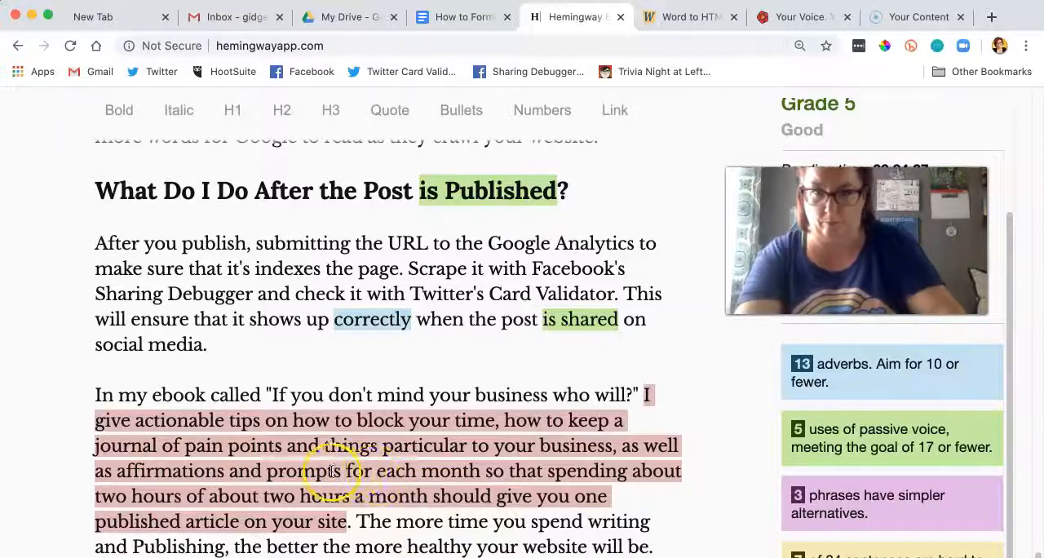
left_click(482, 472)
type(";")
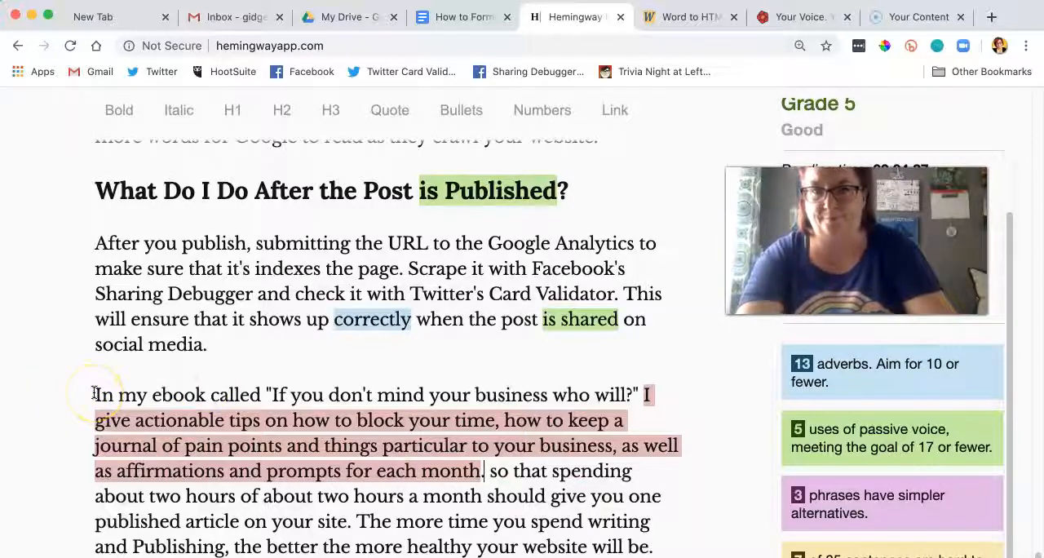
scroll(405, 440, "down", 1)
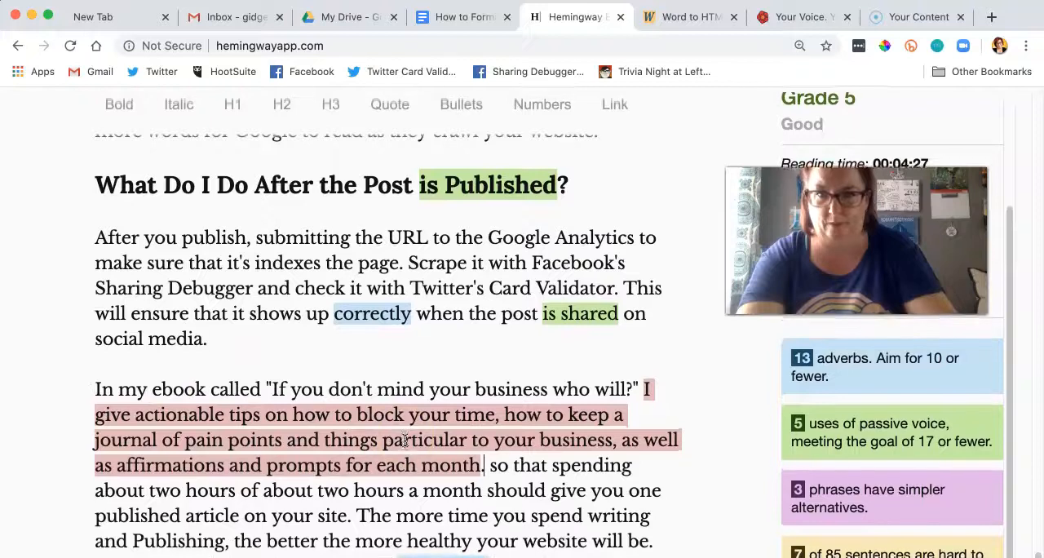
scroll(405, 440, "up", 1)
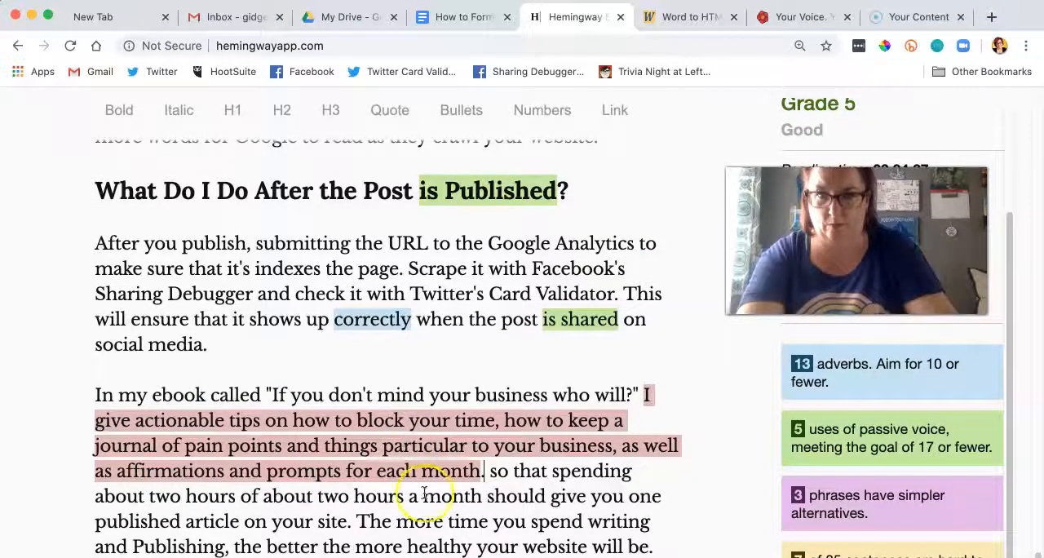
scroll(424, 493, "up", 20)
scroll(425, 494, "down", 20)
scroll(538, 367, "up", 5)
scroll(538, 419, "down", 8)
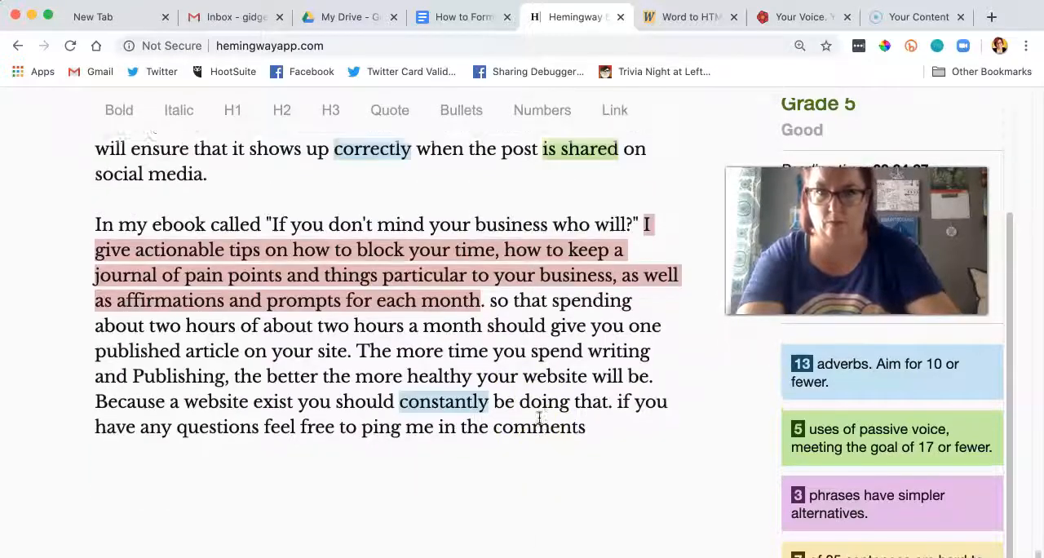
Step: Capitalize the words "You", "Don't", "Mind" and "Your" in the quoted ebook title
scroll(539, 418, "up", 1)
left_click(302, 259)
key("BackSpace")
type("Y")
left_click(341, 260)
key("BackSpace")
type("D")
left_click(392, 257)
key("BackSpace")
type("M")
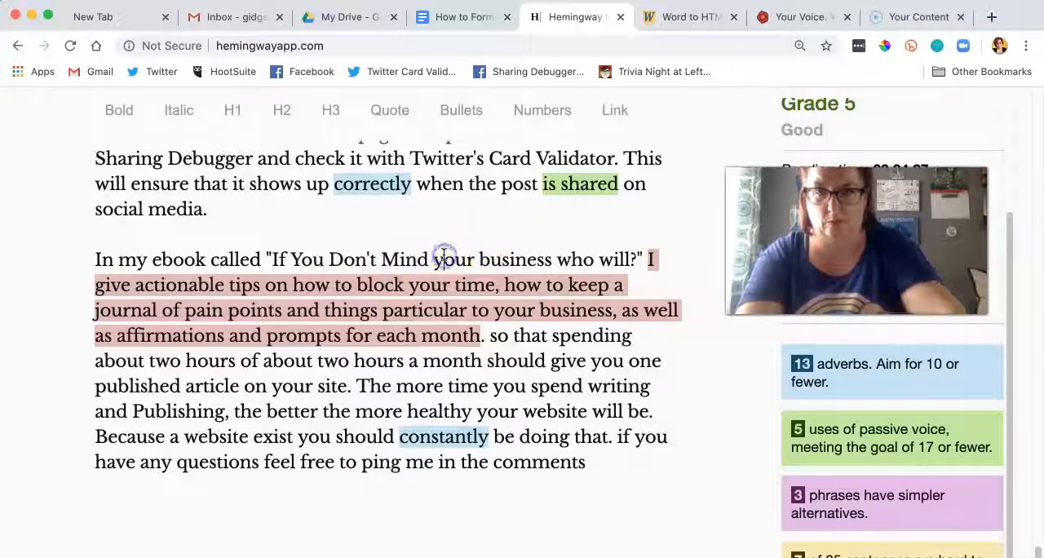
key("BackSpace")
type("Y")
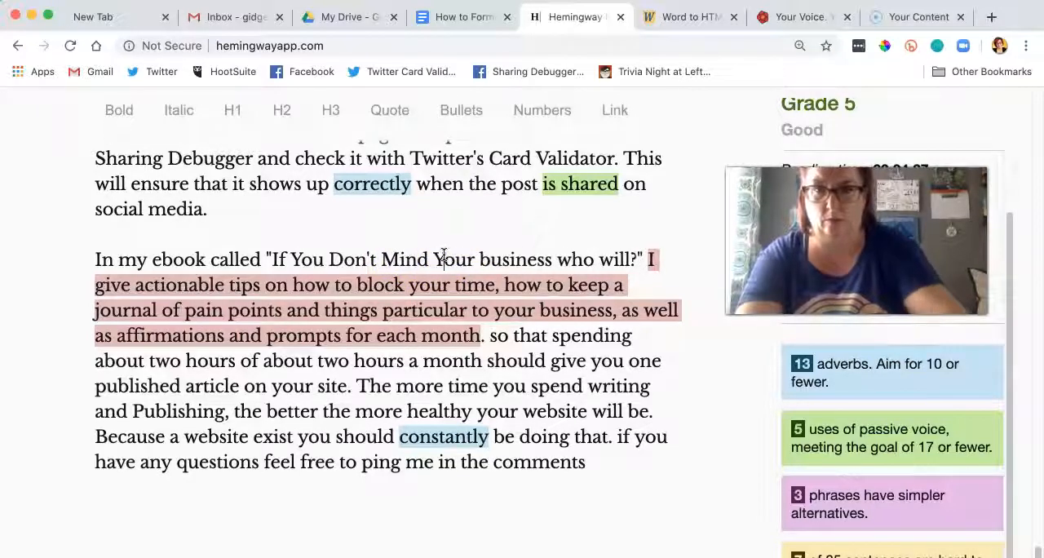
Step: Capitalize "Business", "Who" and "Will" in the quoted ebook title
left_click(495, 258)
key("BackSpace")
type("B")
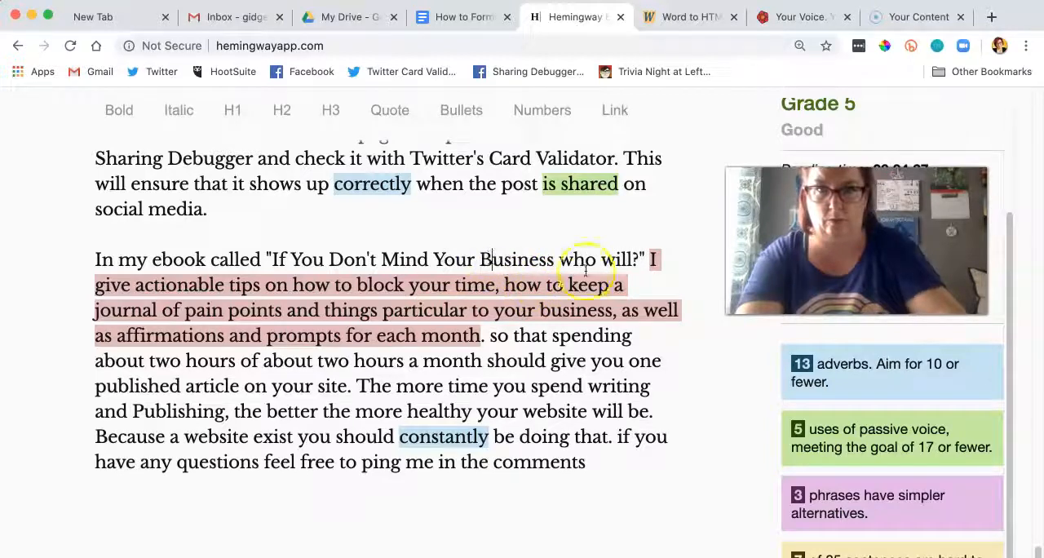
key("BackSpace")
type("W")
left_click(618, 260)
key("BackSpace")
type("W")
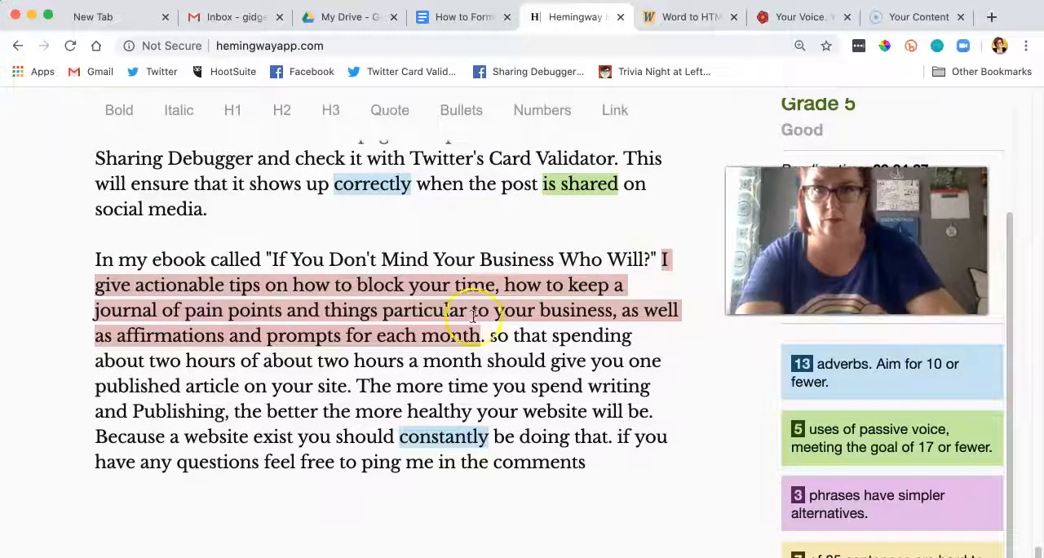
Step: Insert a comma after "pain points" and delete "and things particular to your business," from the actionable tips sentence
left_click(283, 313)
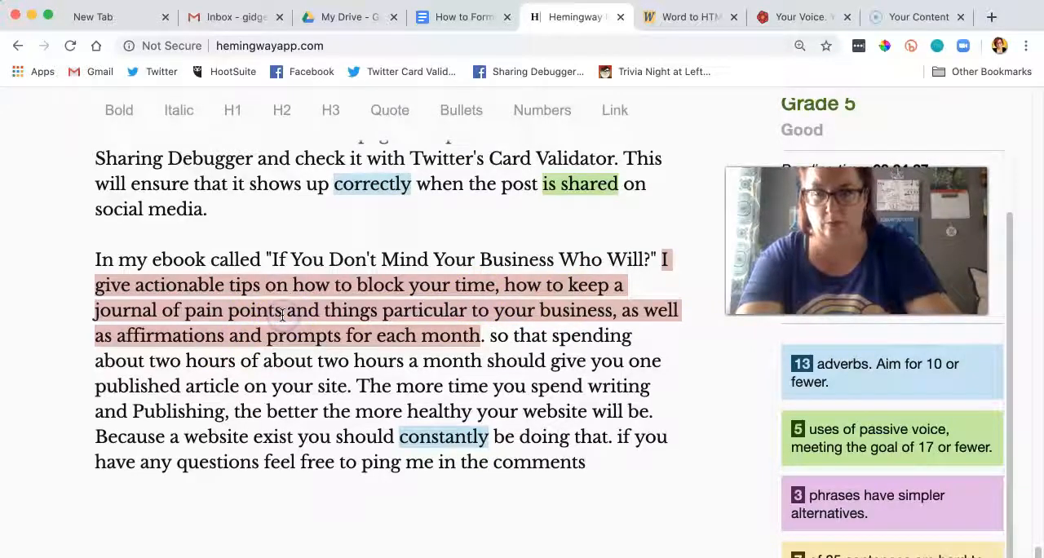
type(",")
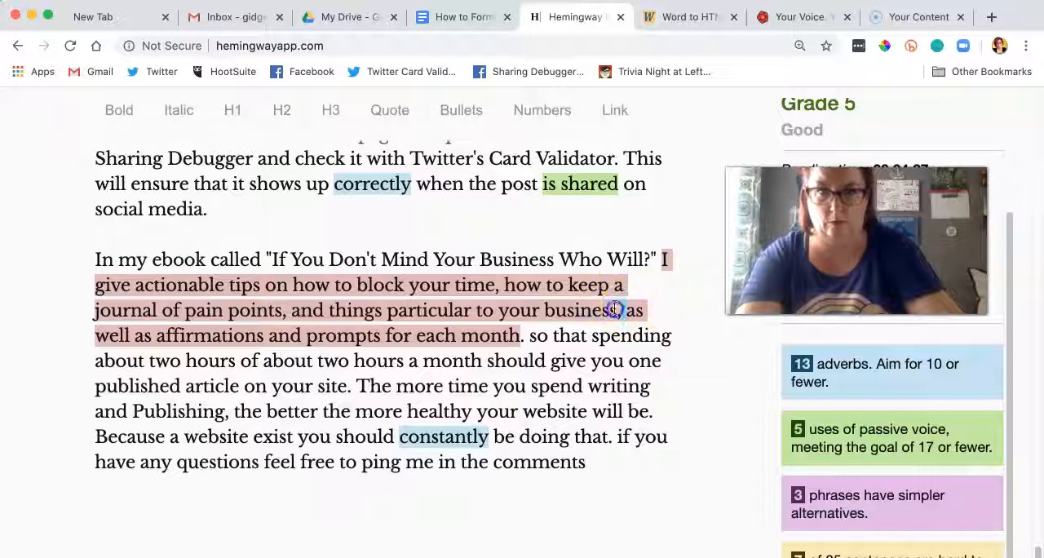
left_click_drag(621, 310, 328, 318)
key("BackSpace")
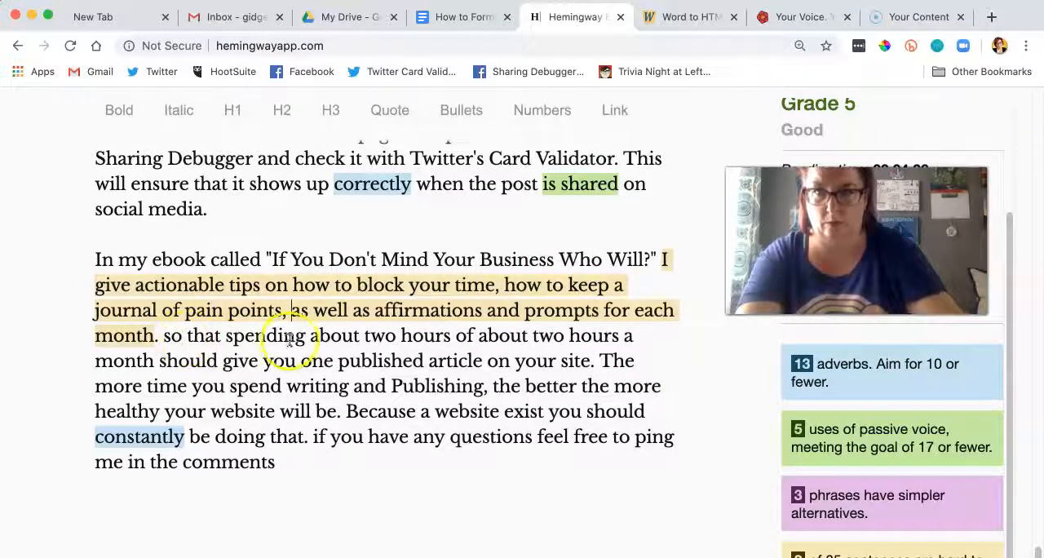
Step: Replace "so that spending" with "Spending" as the sentence start and delete the repeated "of about two hours"
left_click_drag(234, 336, 171, 337)
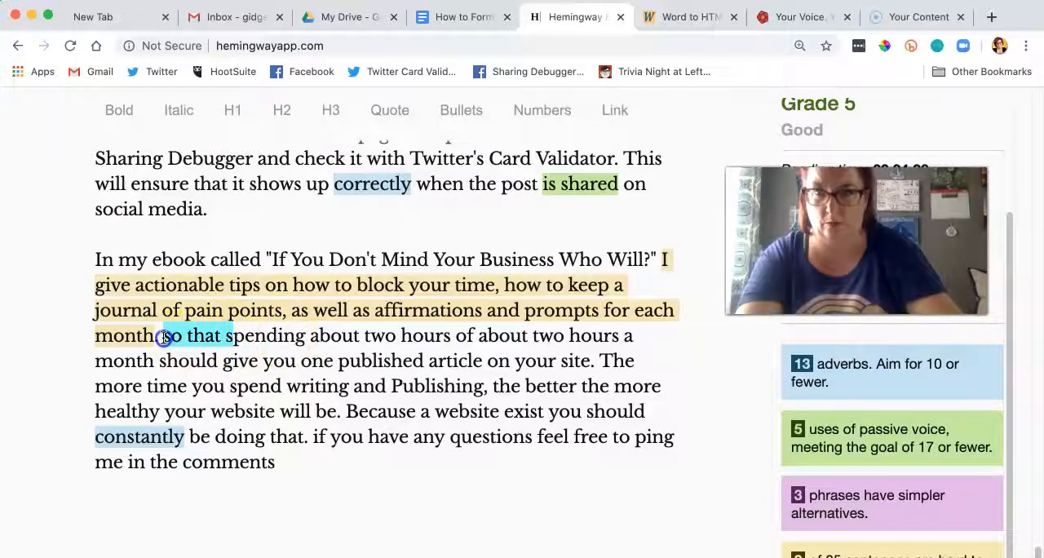
type("S")
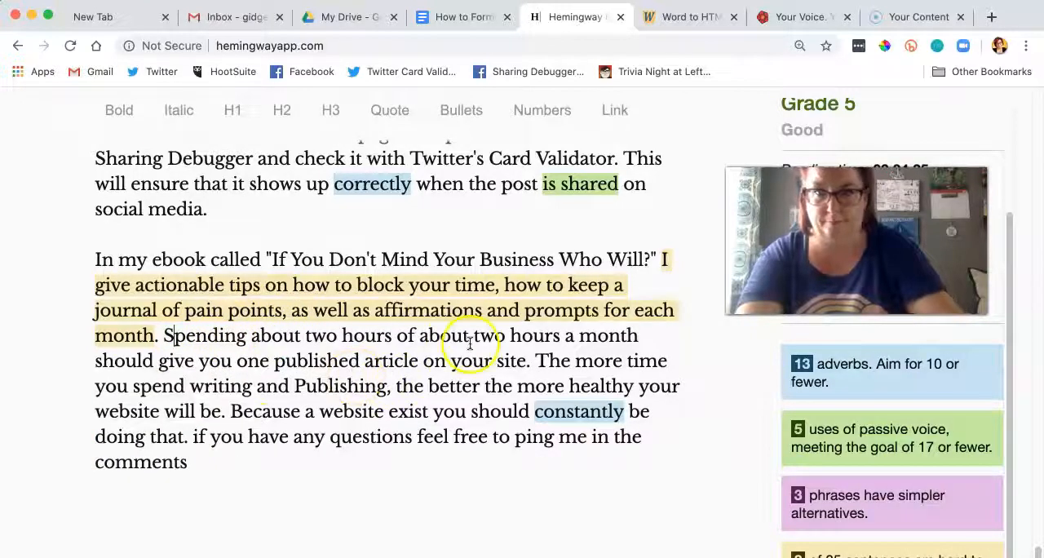
left_click_drag(569, 335, 397, 336)
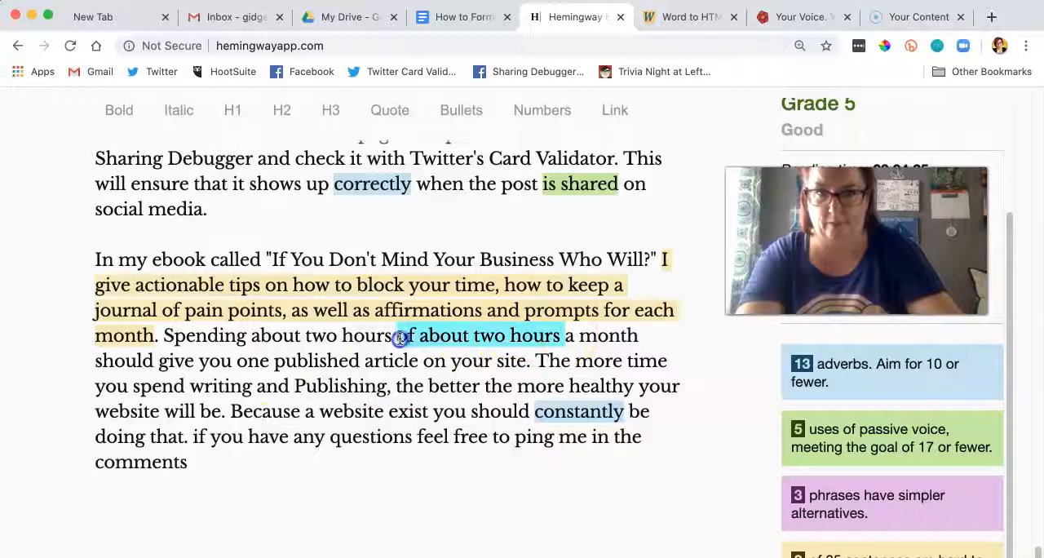
key("BackSpace")
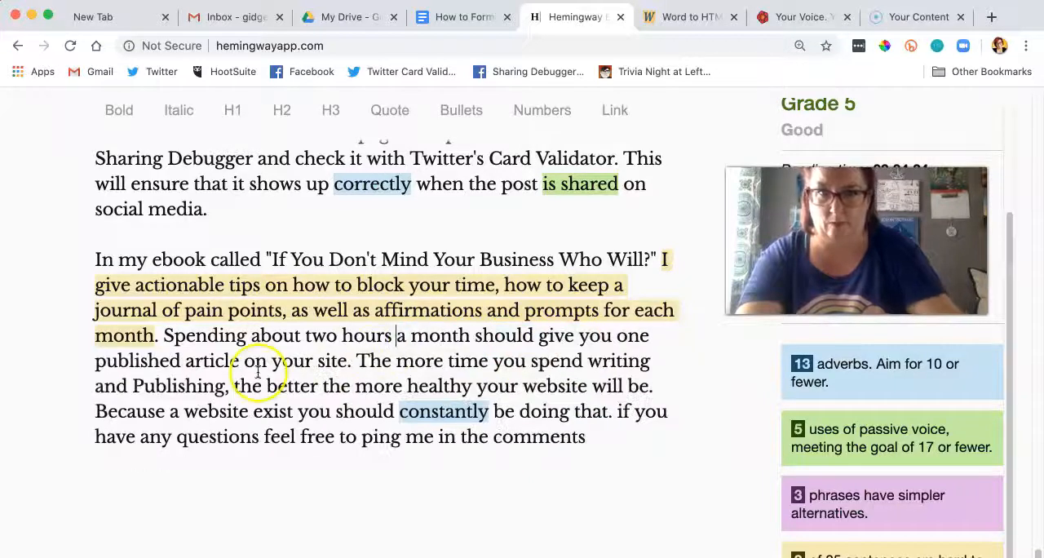
Step: Start a new paragraph at "The more time you spend writing" and delete everything from "Because a website exist" to the end
left_click(356, 363)
key("Return")
key("Return")
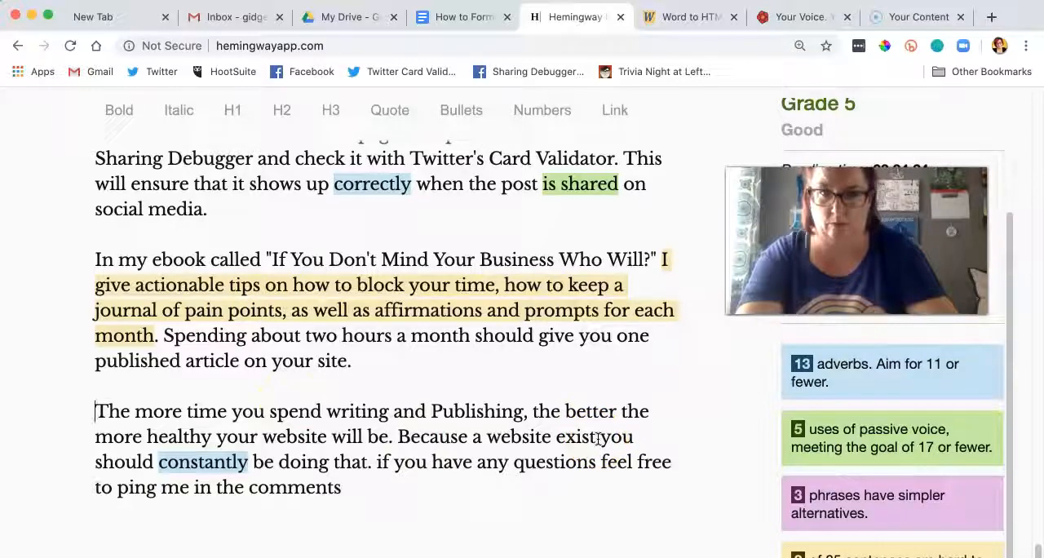
left_click(382, 462)
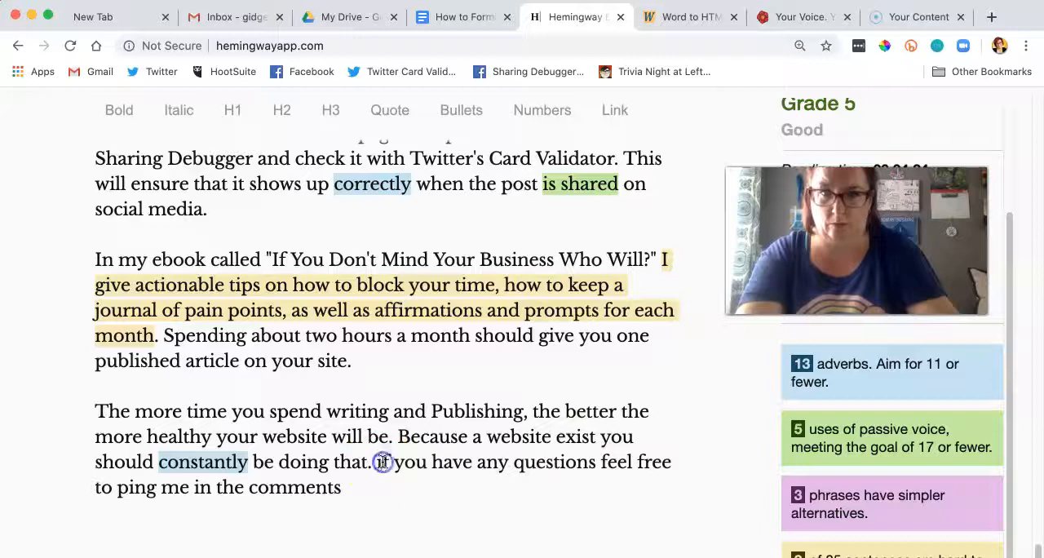
left_click_drag(399, 437, 400, 487)
key("BackSpace")
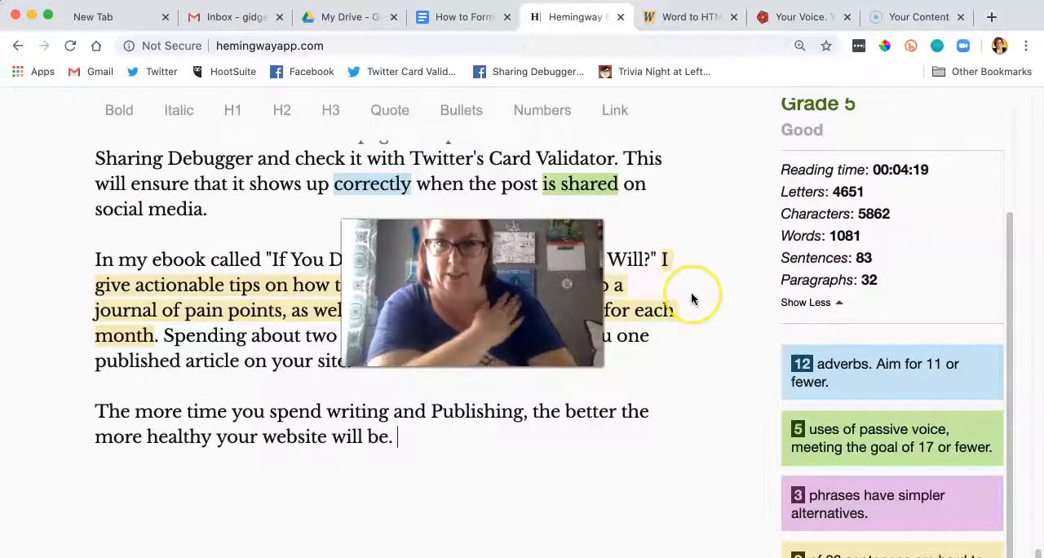
Step: Copy the entire edited article and paste it into the "How to Format a Blog Post" document in Google Docs
scroll(691, 298, "up", 3)
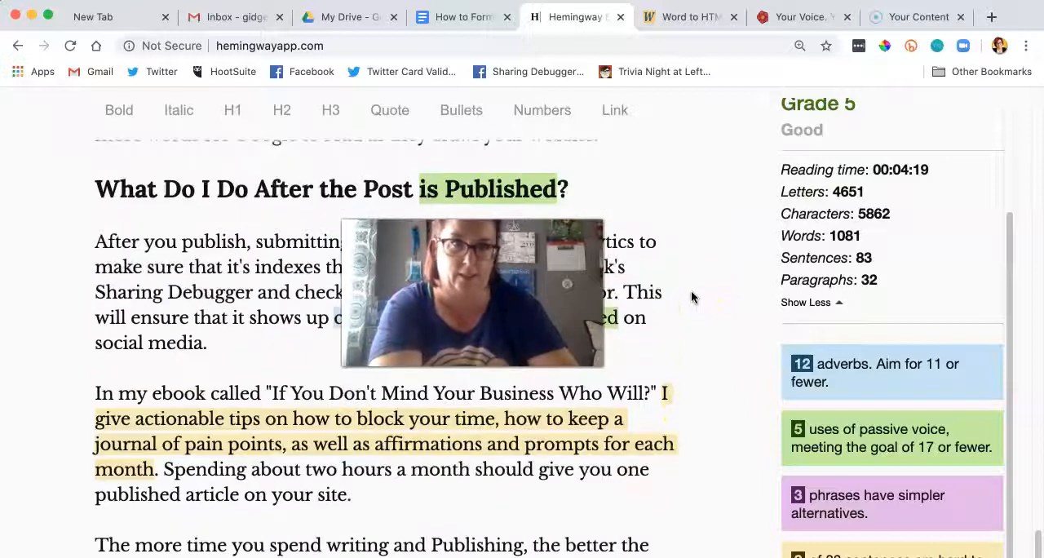
scroll(981, 211, "up", 3)
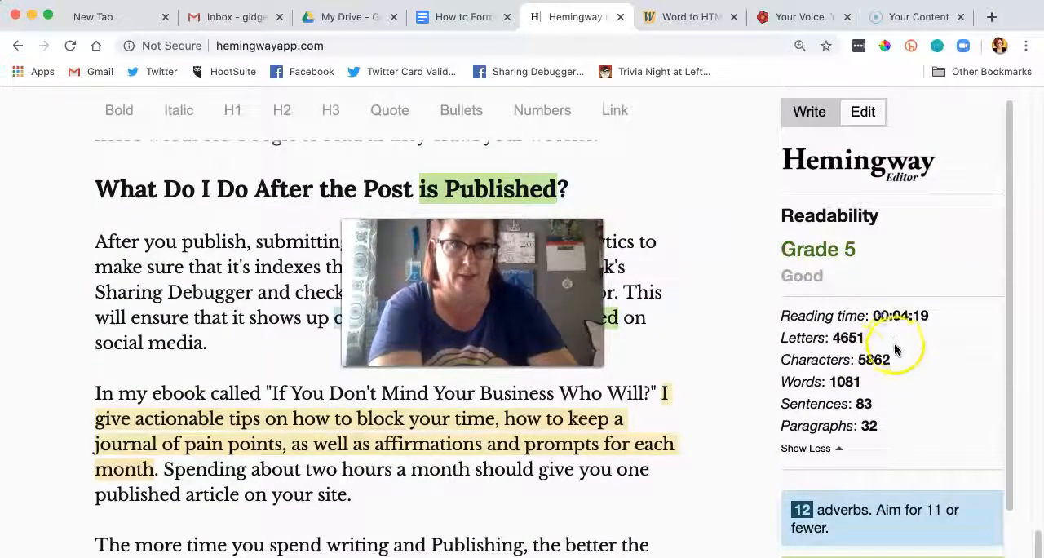
left_click(867, 360)
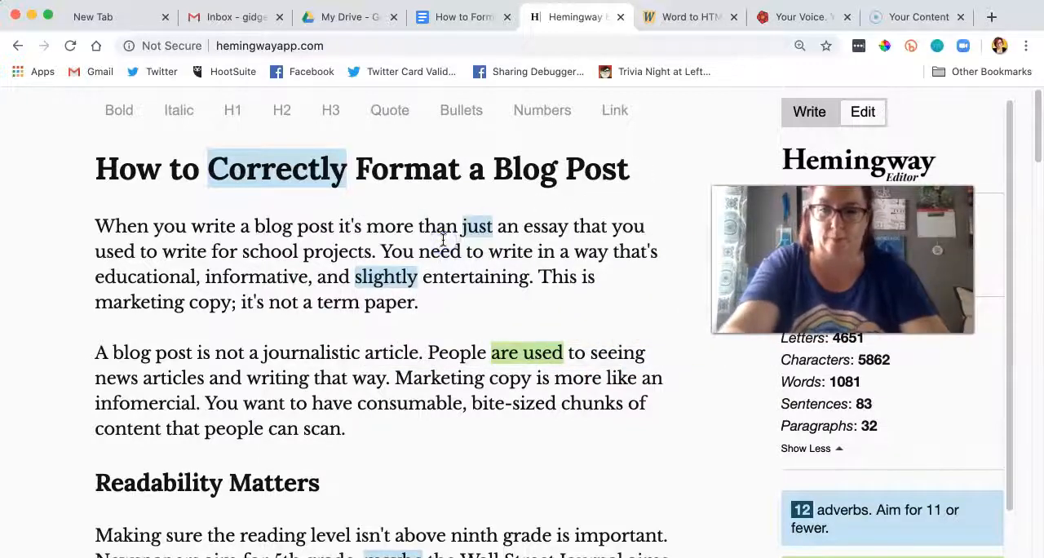
key("super+a")
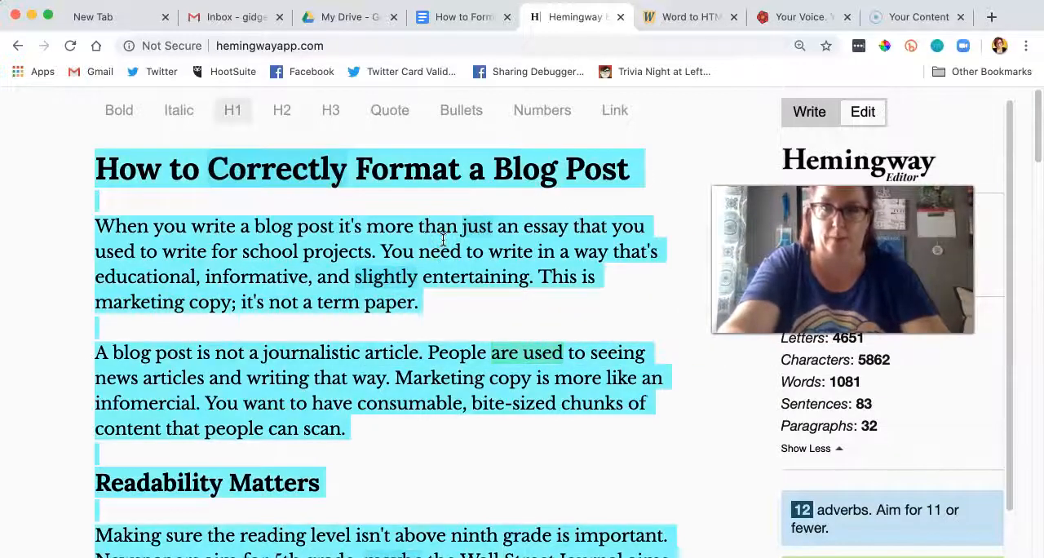
left_click(483, 21)
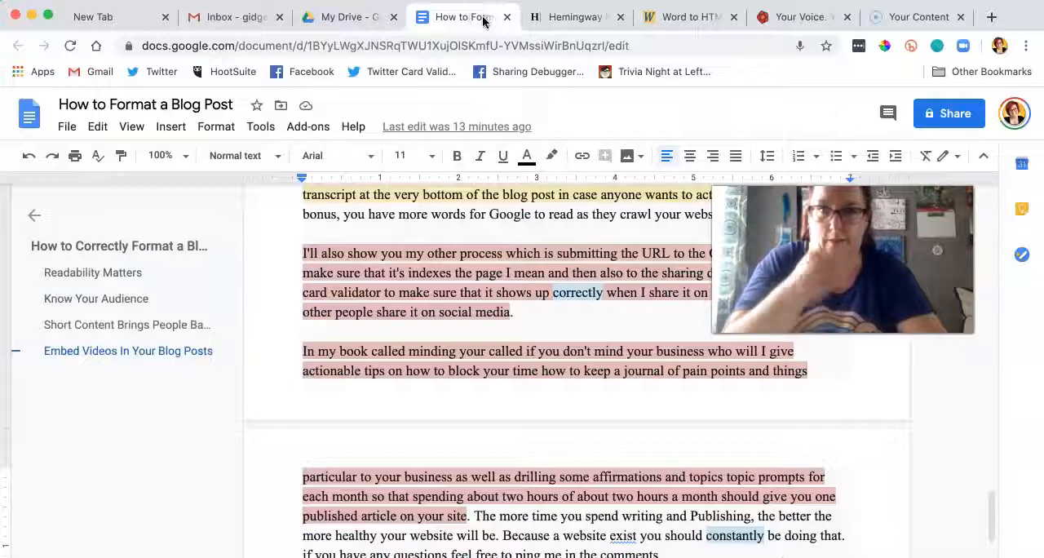
left_click(417, 257)
key("super+a")
key("super+v")
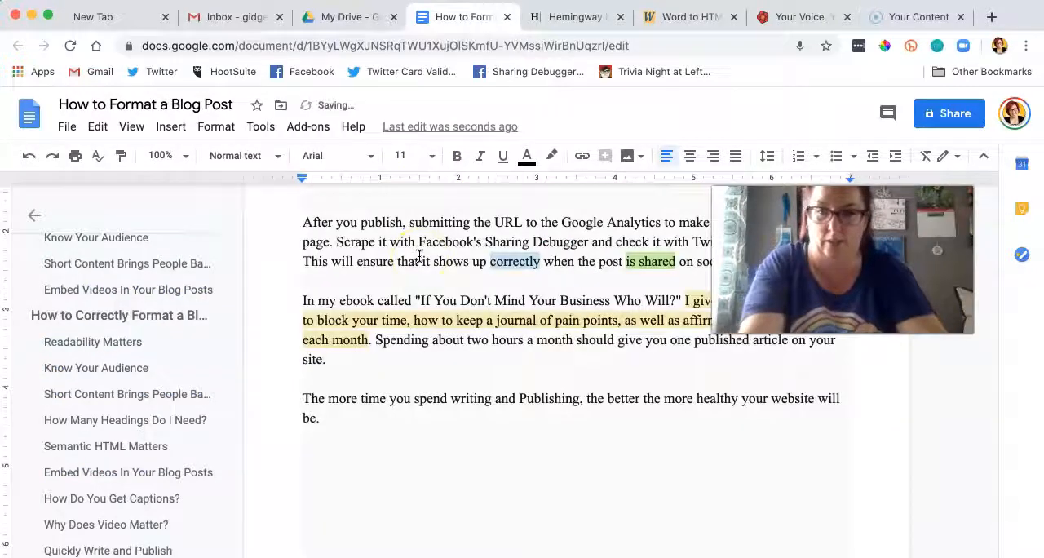
Step: Clear the formatting of the whole document's text to remove the pasted highlights
key("super+a")
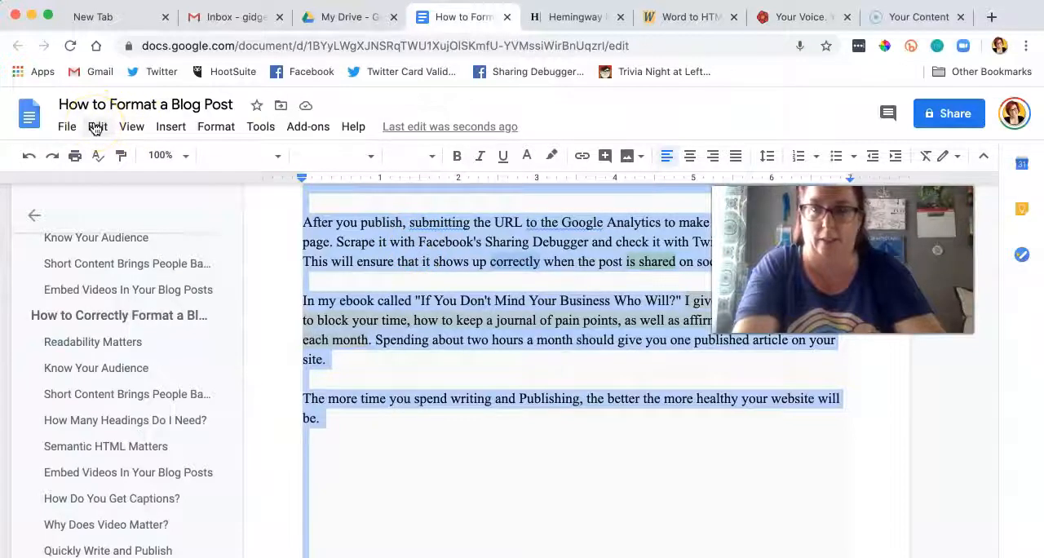
left_click(100, 129)
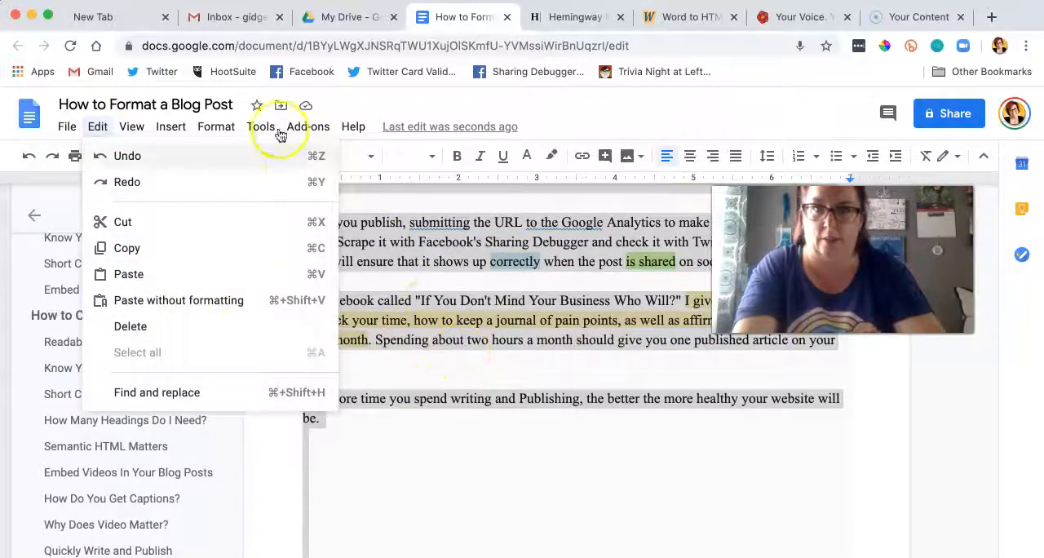
left_click(216, 127)
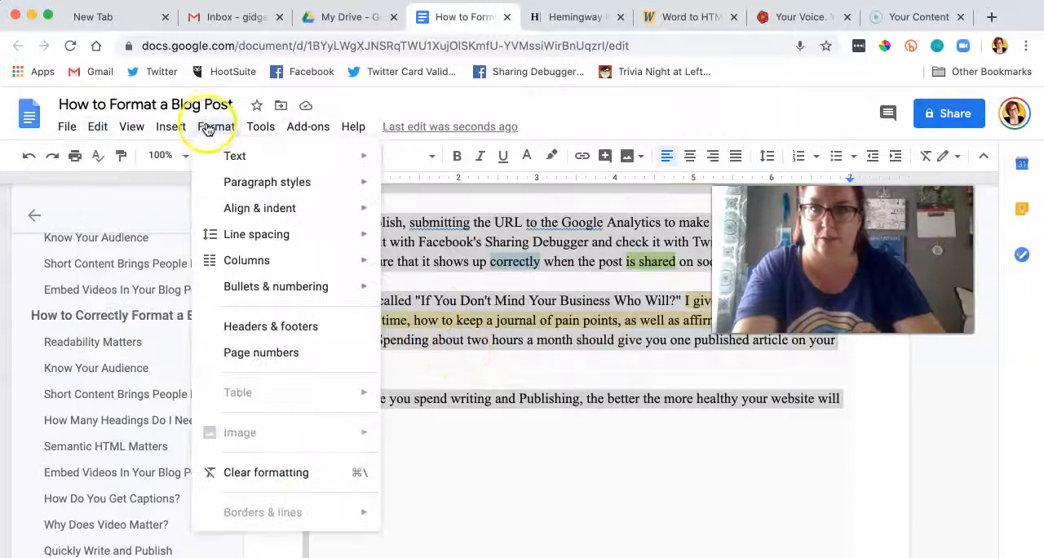
left_click(289, 478)
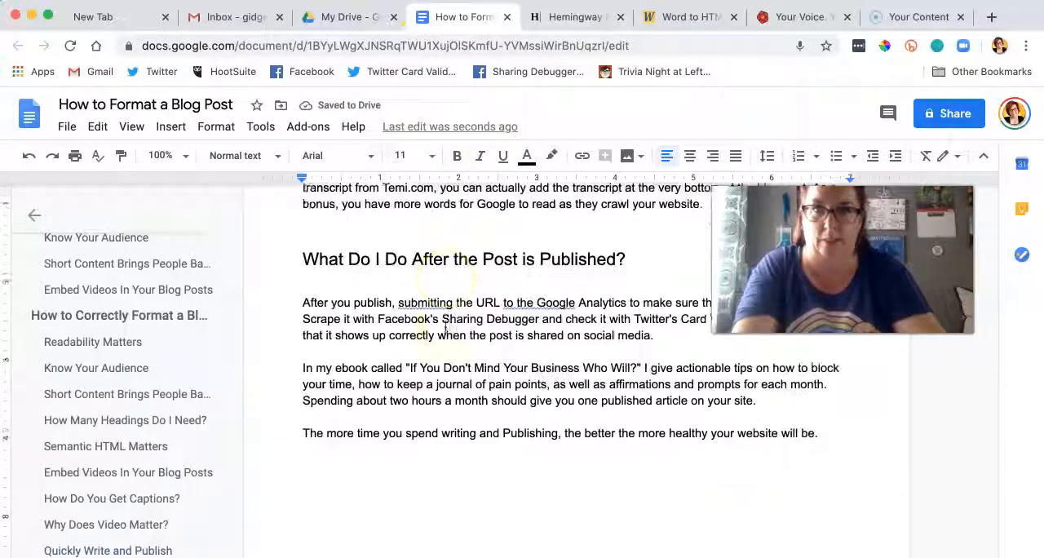
Step: Accept the grammar suggestions "submit" and "to Google" in the paragraph under "What Do I Do After the Post is Published?"
scroll(445, 328, "up", 5)
scroll(447, 328, "down", 4)
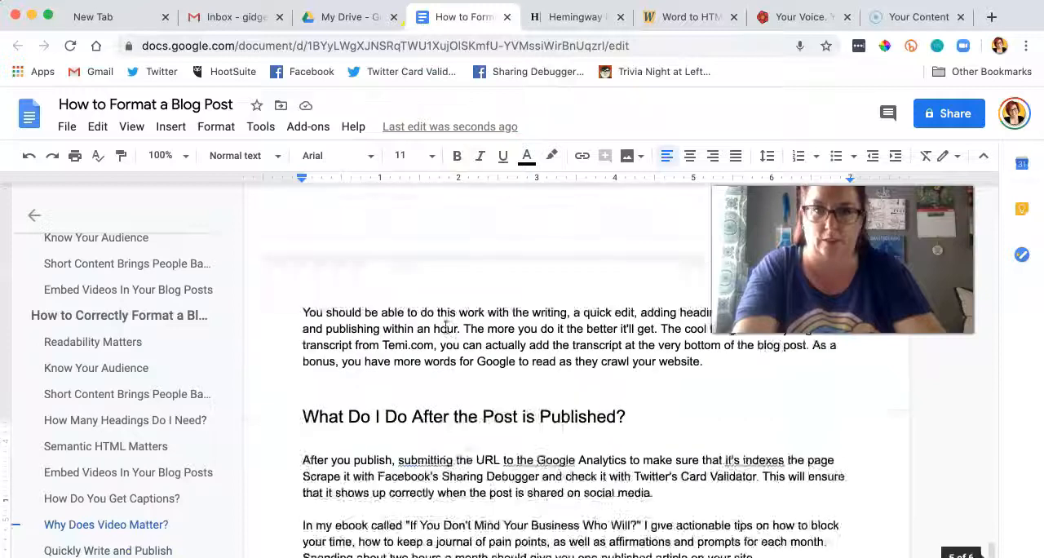
left_click(422, 283)
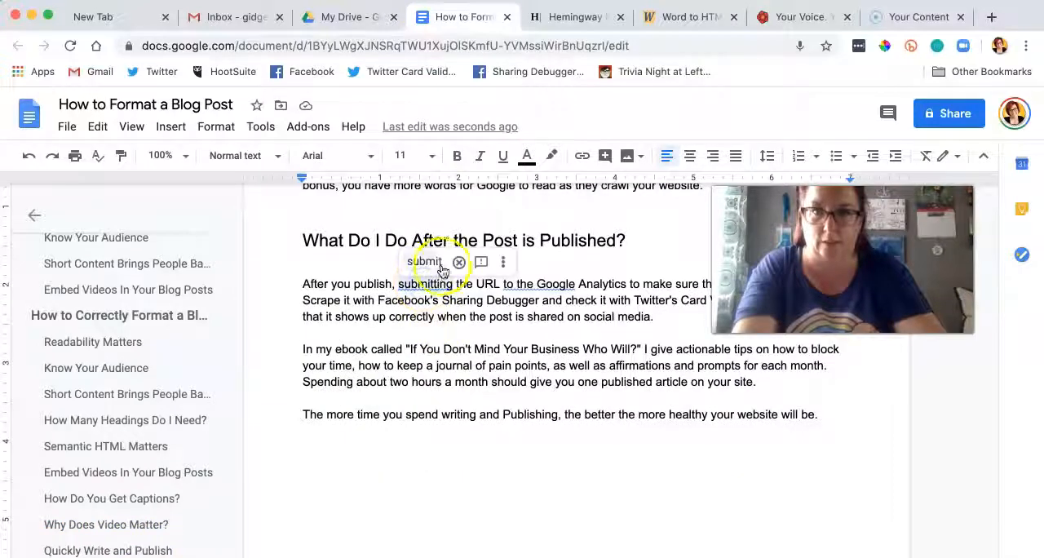
left_click(433, 263)
scroll(496, 341, "up", 2)
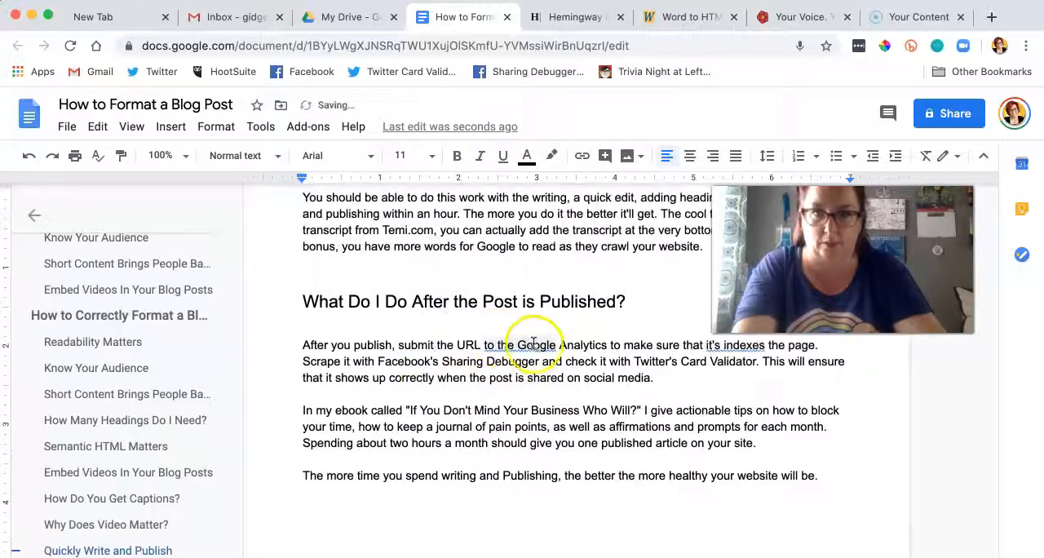
left_click(525, 346)
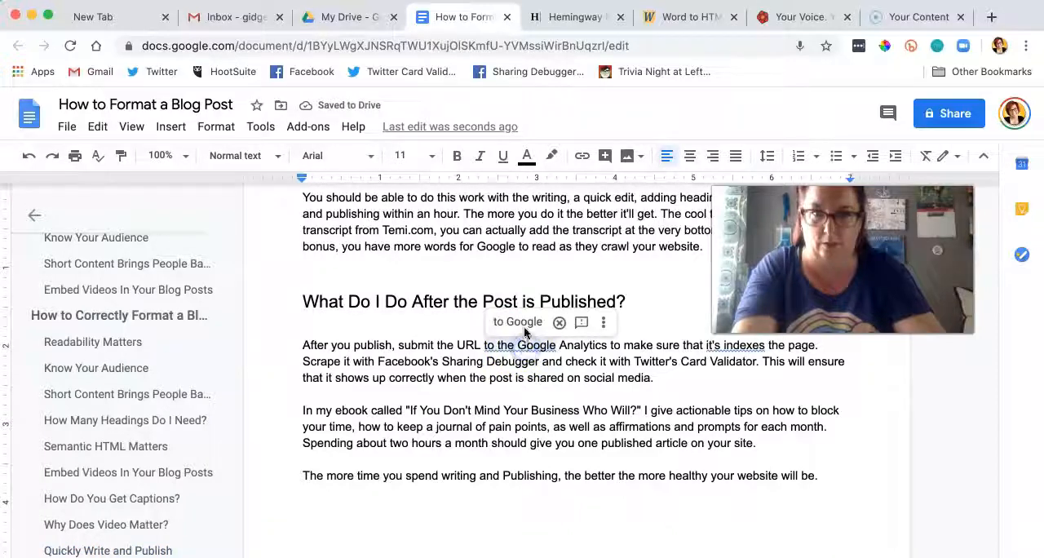
left_click(522, 323)
Step: Accept the grammar suggestion "it indexes" in the sentence about submitting the URL to Google Analytics
scroll(531, 427, "up", 2)
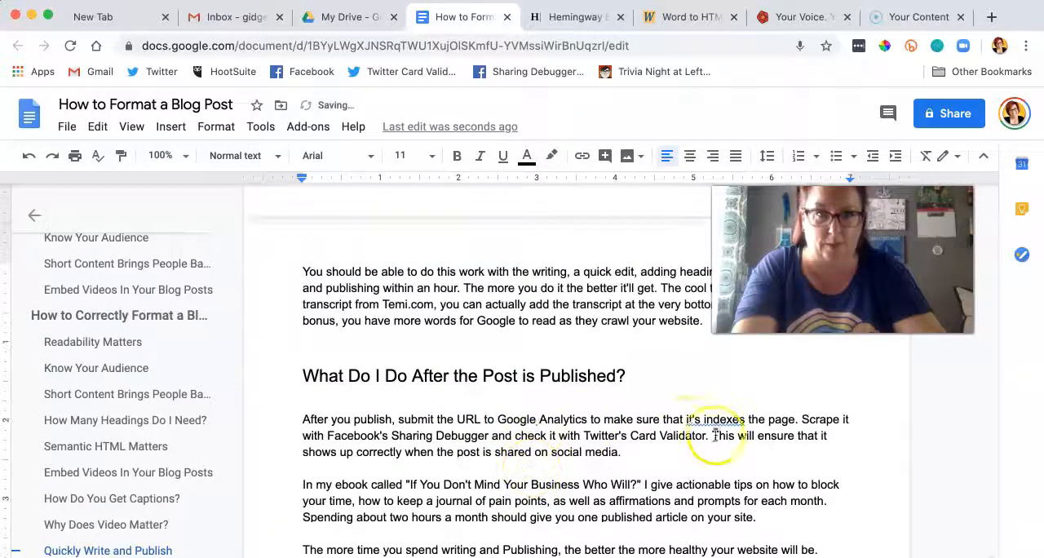
left_click(701, 423)
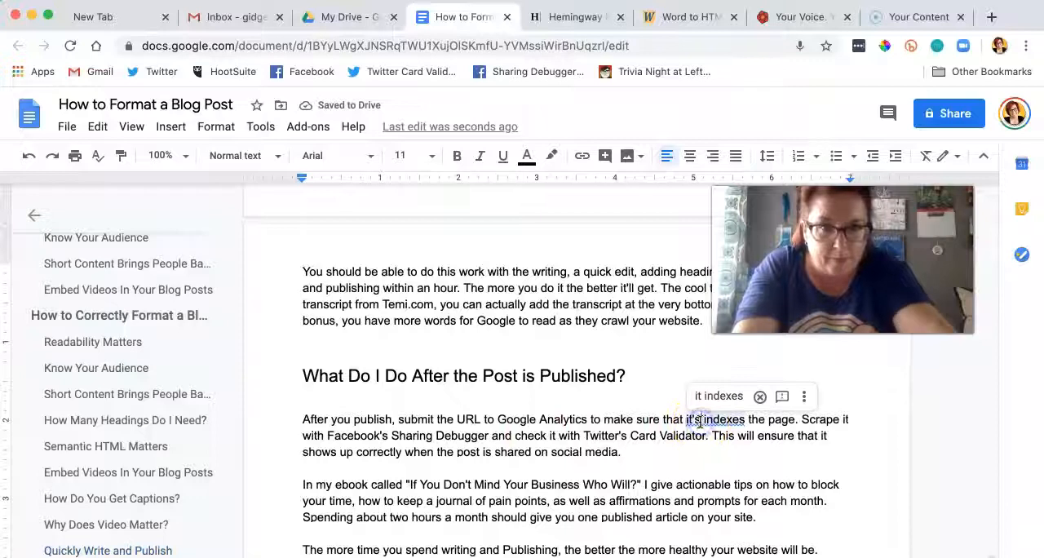
left_click(714, 397)
scroll(612, 470, "up", 2)
scroll(613, 471, "down", 2)
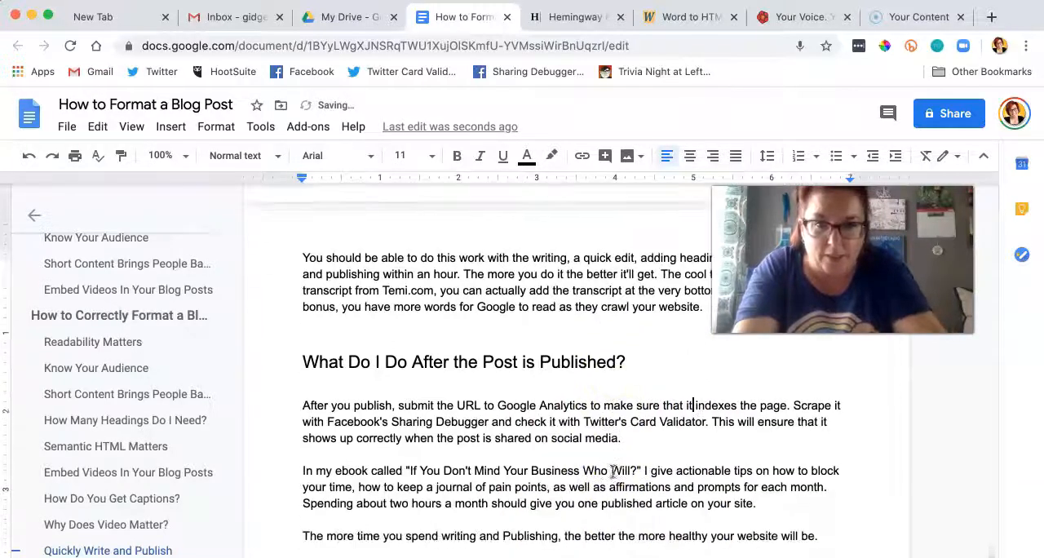
scroll(613, 471, "up", 5)
scroll(612, 471, "up", 8)
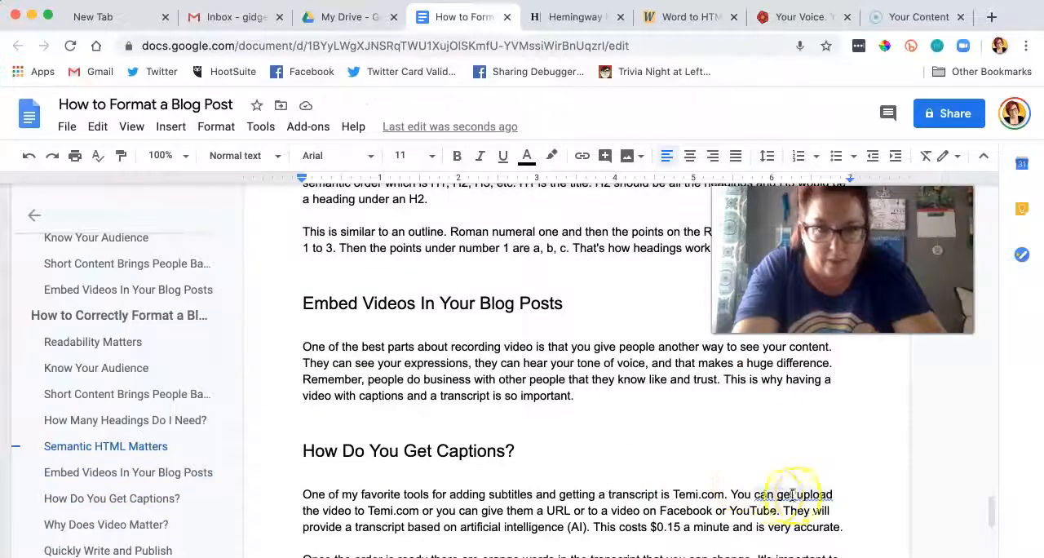
Step: Correct "can get upload" to "can upload" under "How Do You Get Captions?" and insert "--" between "parts" and "maybe" under "Know Your Audience"
left_click(804, 494)
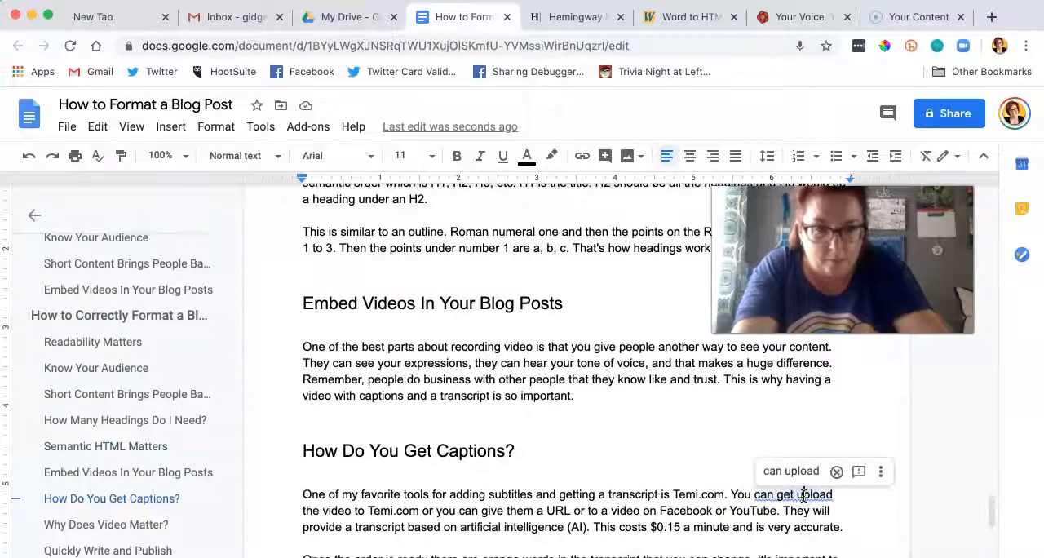
key("BackSpace")
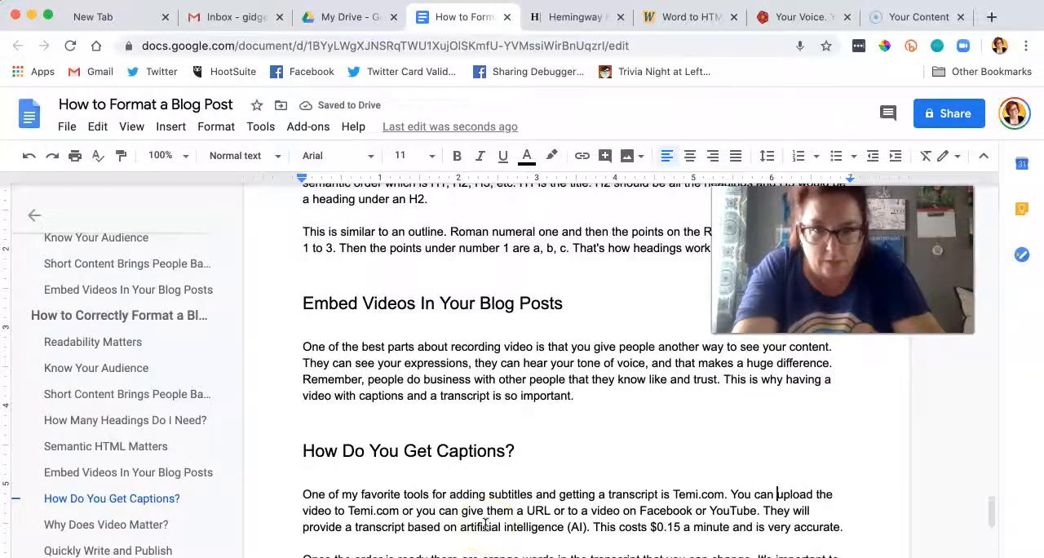
scroll(485, 525, "up", 10)
scroll(486, 525, "up", 10)
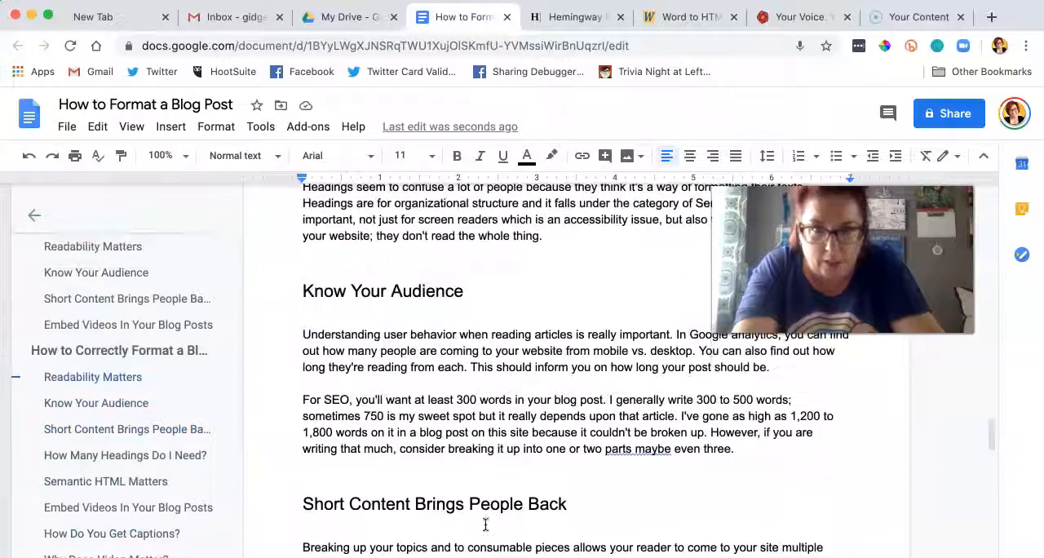
left_click(635, 452)
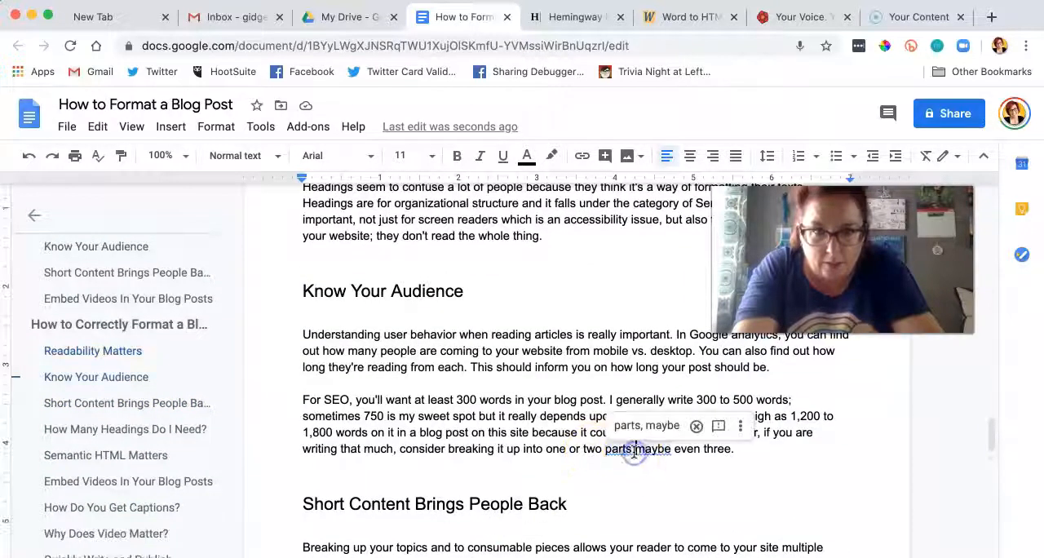
type("--")
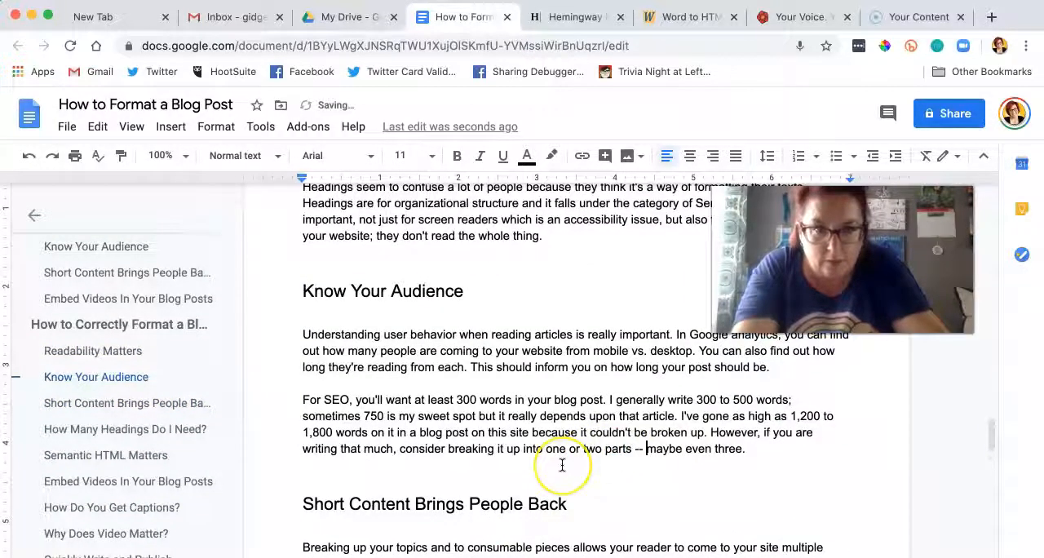
Step: Lowercase "publishing" in the old draft's last paragraph and delete its ending from "Because a website exist" through "comments"
scroll(560, 466, "up", 3)
scroll(563, 463, "up", 10)
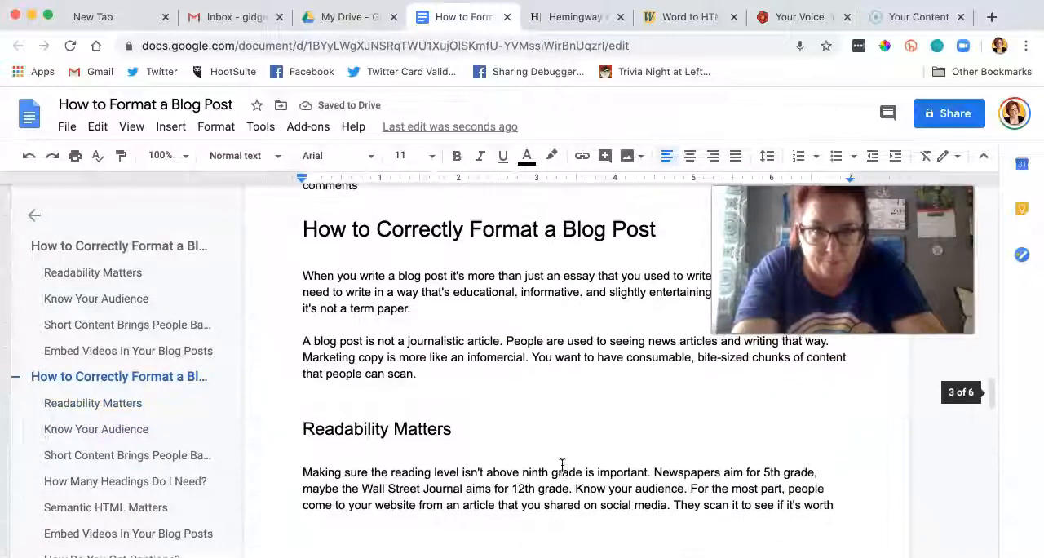
scroll(562, 466, "up", 4)
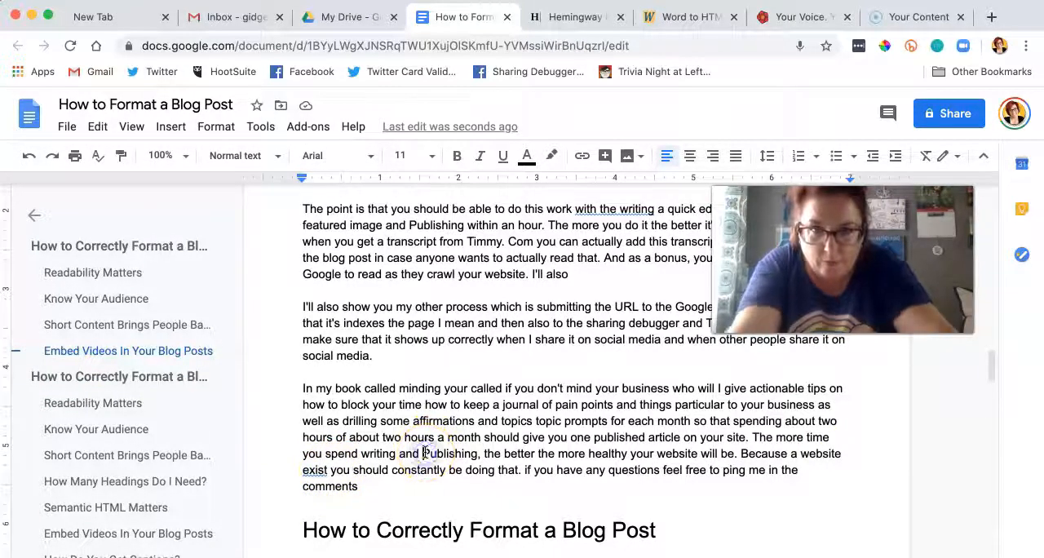
key("BackSpace")
key("BackSpace")
type("p")
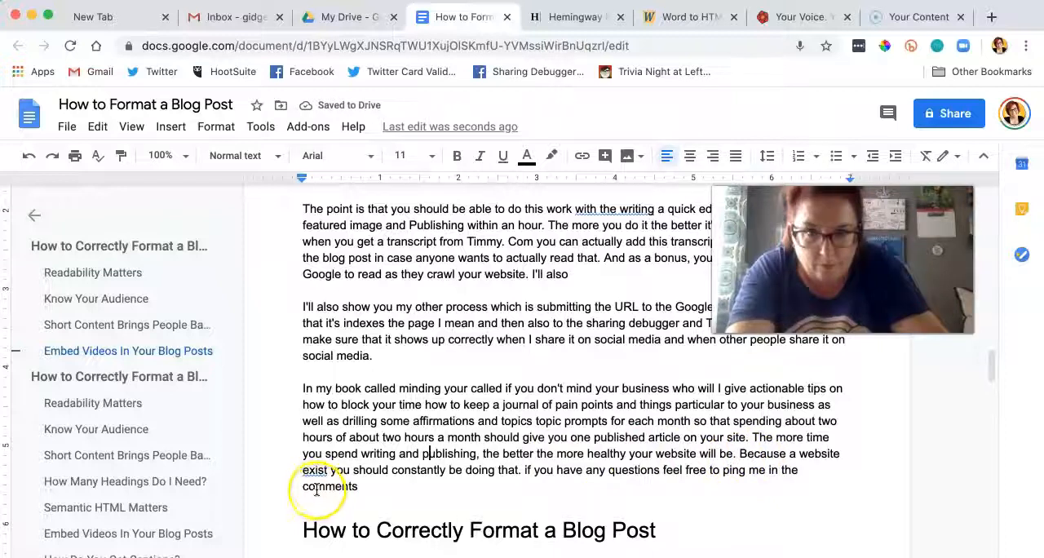
left_click_drag(741, 456, 767, 482)
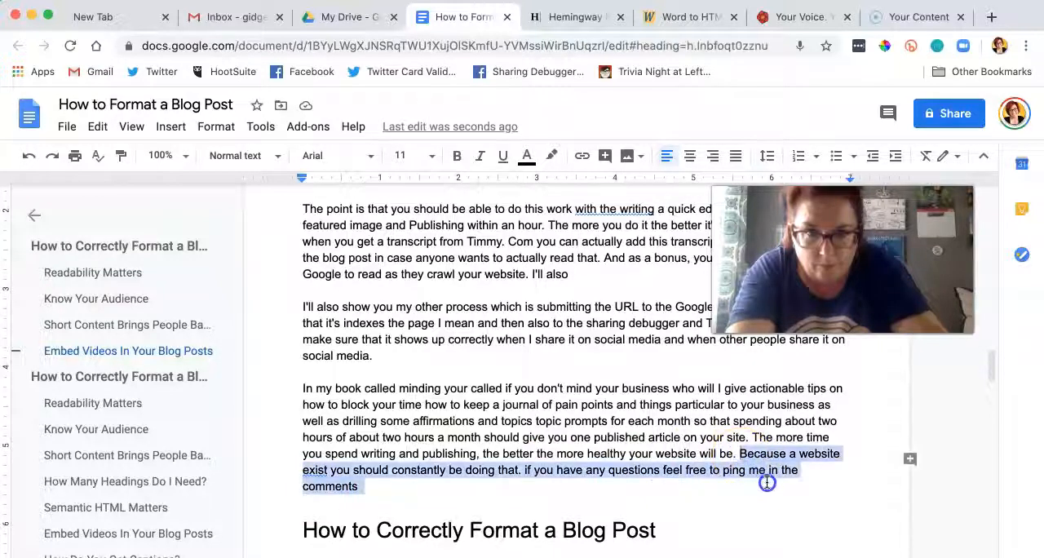
key("BackSpace")
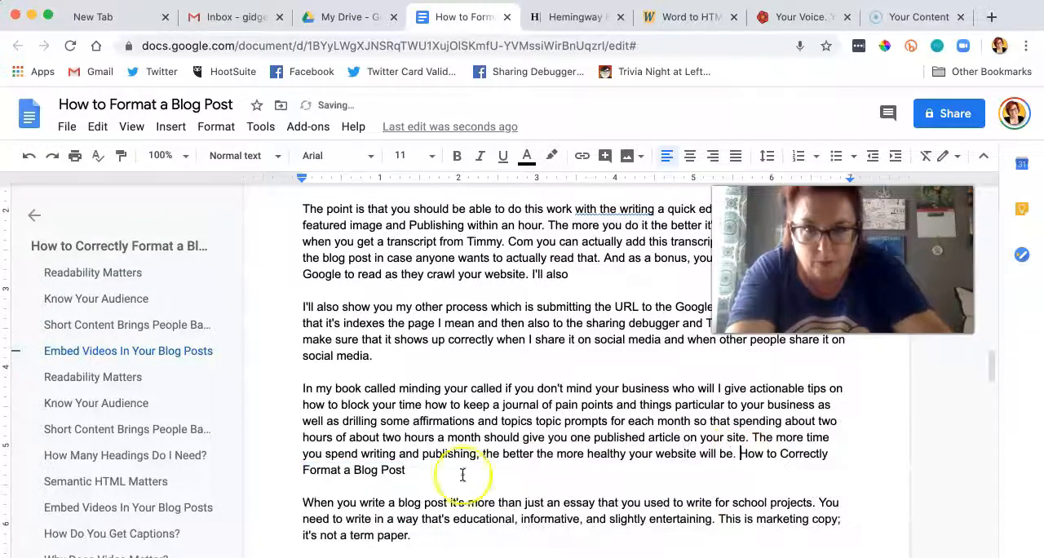
Step: Look through the document to check whether the old draft still sits above the pasted article
scroll(406, 472, "down", 5)
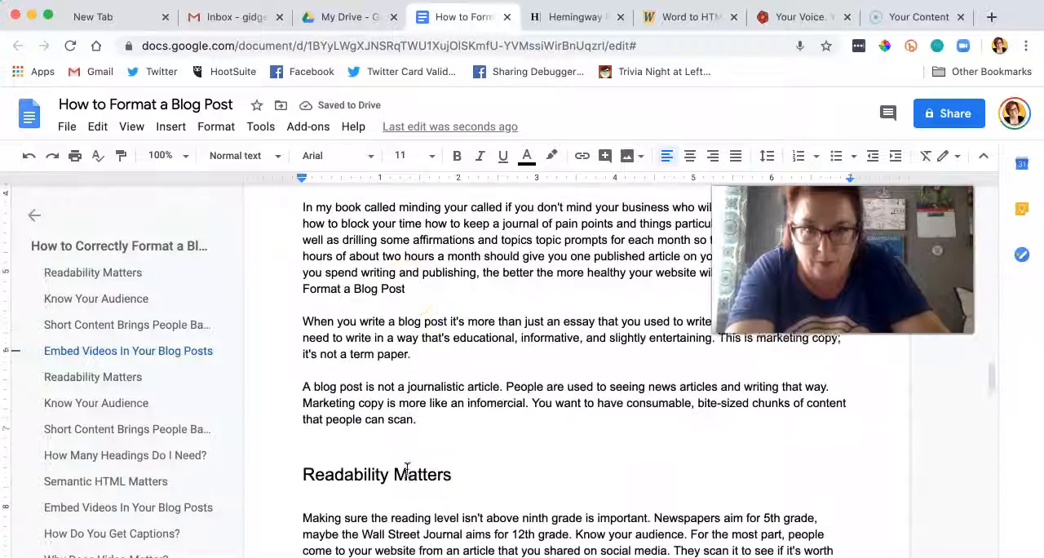
scroll(406, 470, "up", 5)
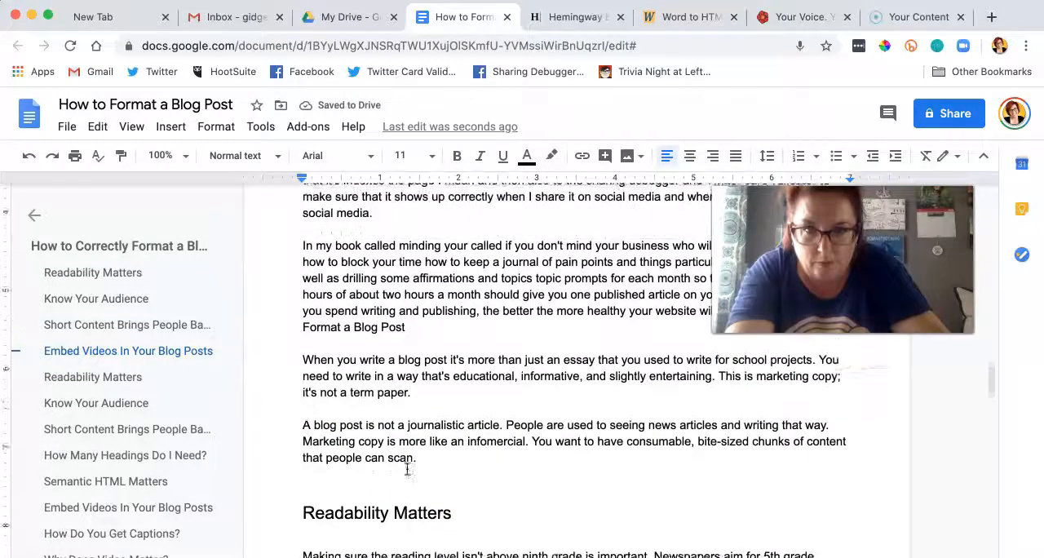
scroll(406, 470, "up", 12)
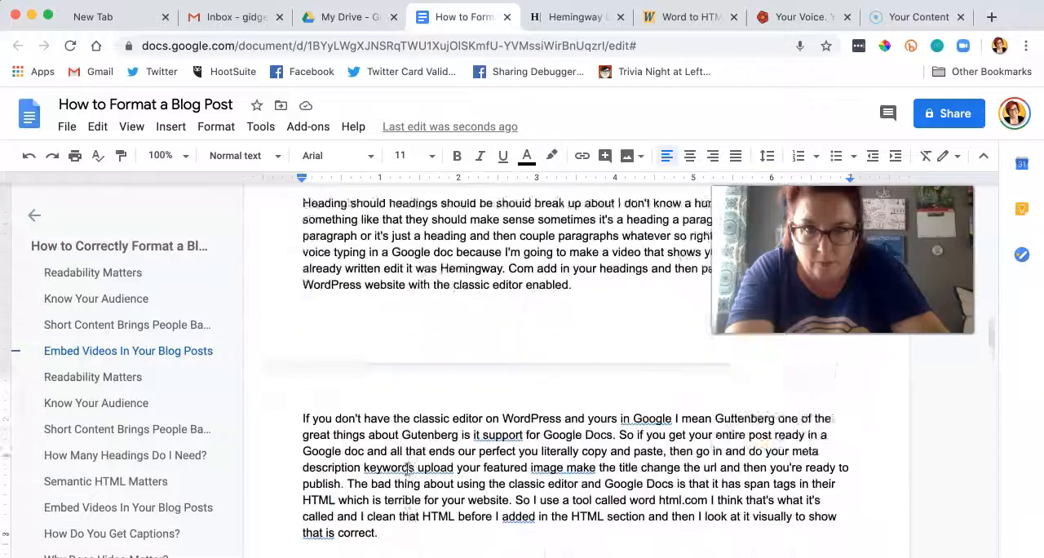
scroll(406, 470, "up", 15)
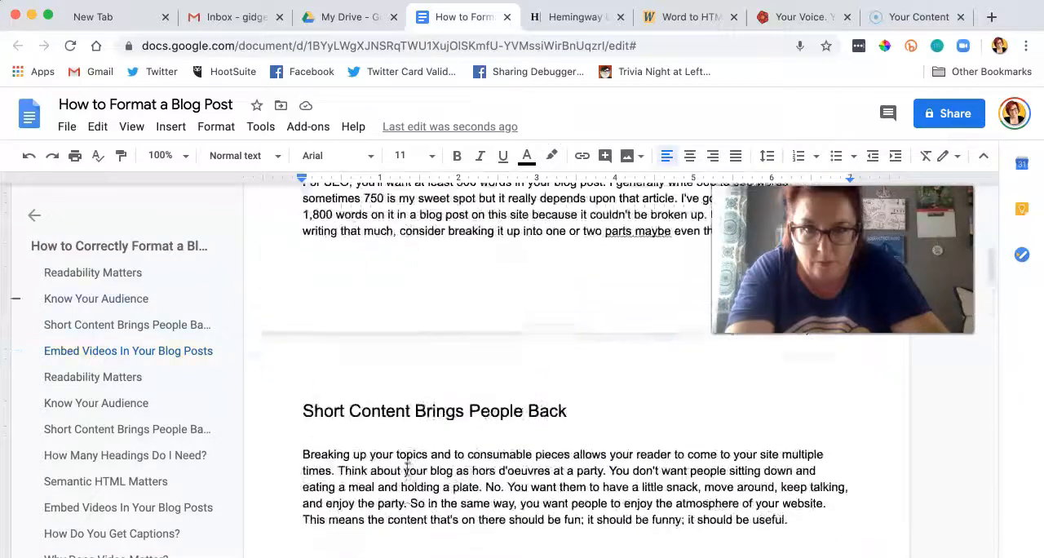
scroll(407, 470, "up", 10)
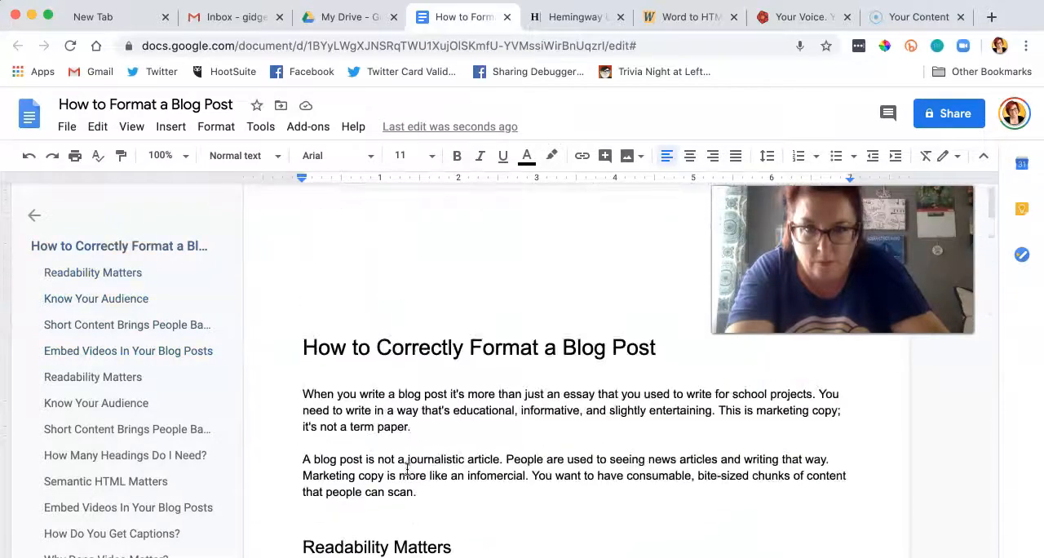
scroll(406, 470, "down", 20)
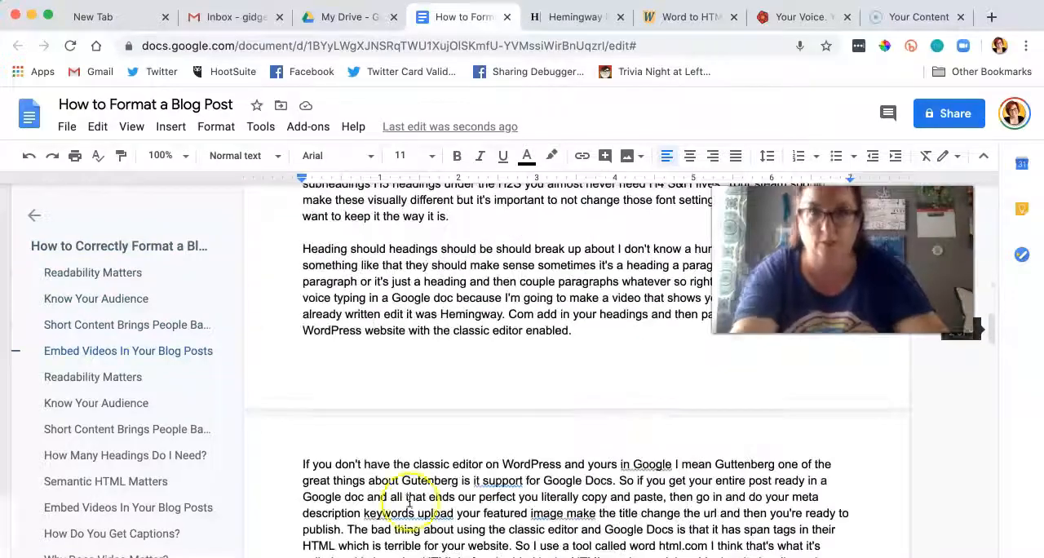
scroll(453, 520, "down", 15)
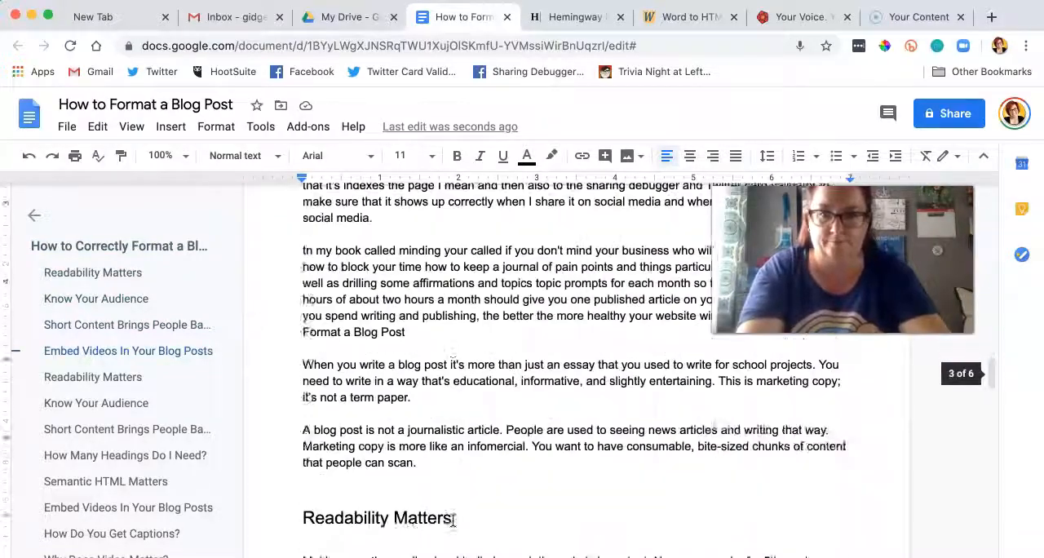
Step: Undo the last deletion and replace the entire document's contents with the copied article
key("super+z")
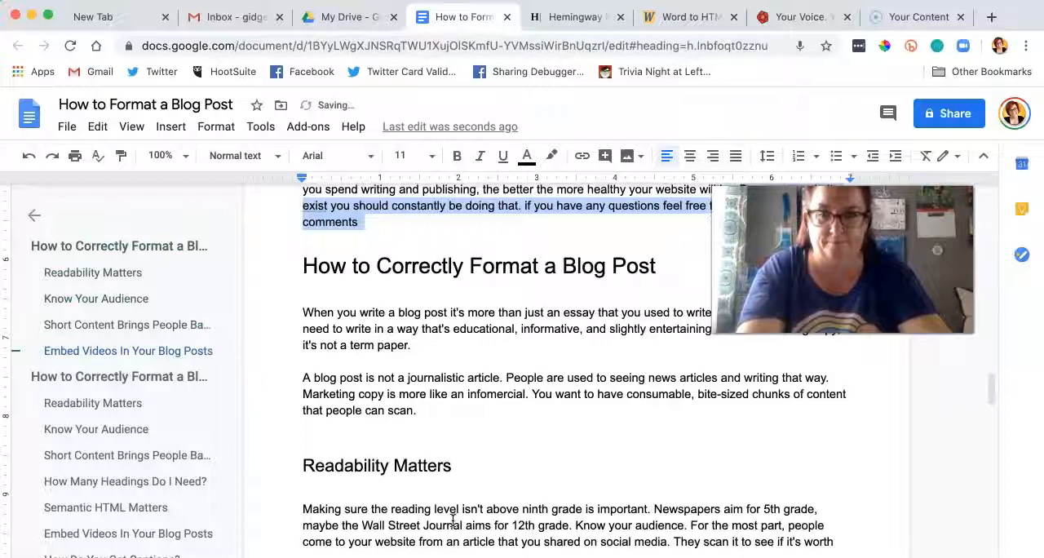
key("super+a")
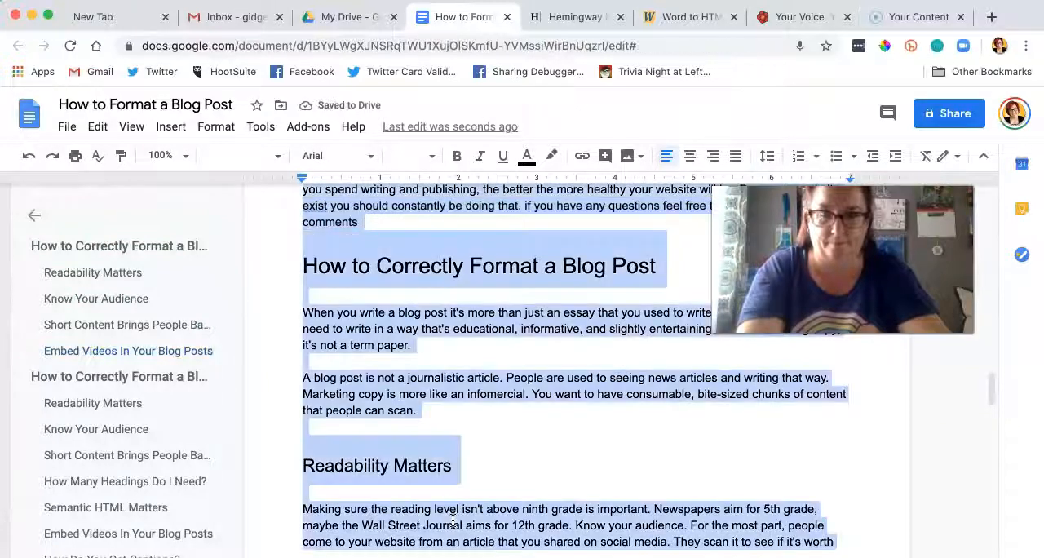
key("super+v")
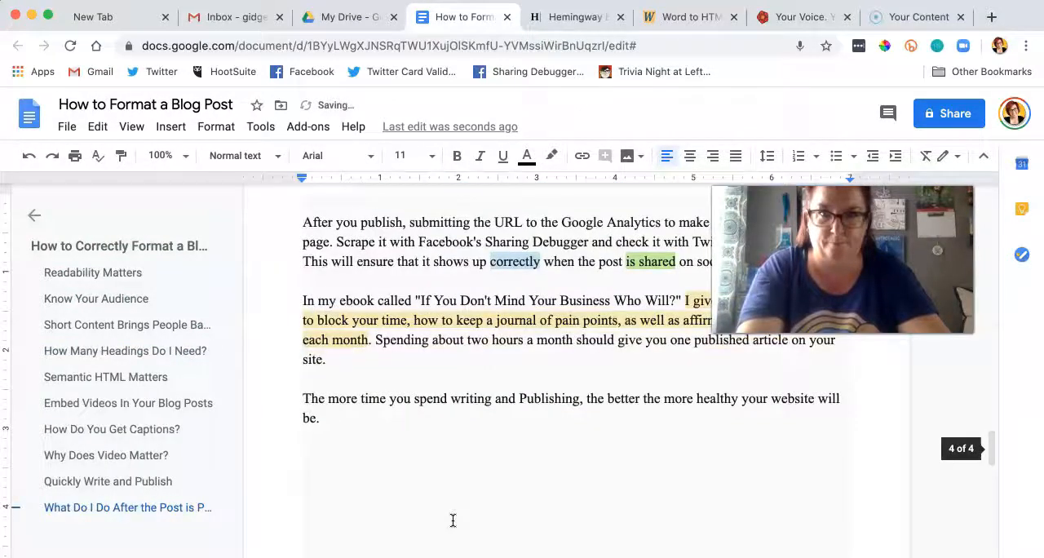
Step: Review the pasted article from its title down to the last paragraph
scroll(470, 451, "up", 15)
scroll(470, 451, "up", 15)
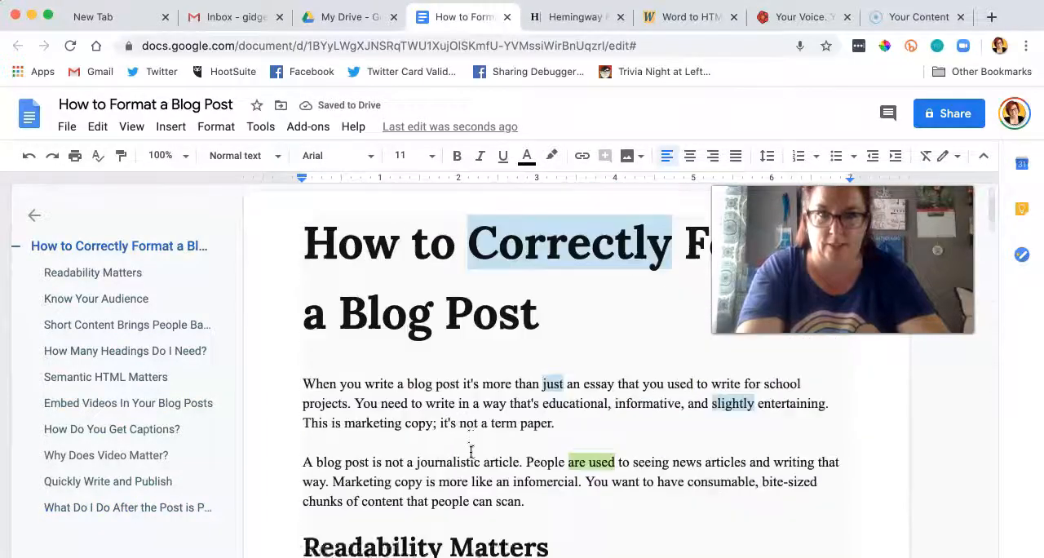
scroll(471, 451, "down", 5)
left_click(466, 328)
scroll(462, 339, "down", 5)
scroll(463, 261, "down", 10)
scroll(463, 261, "down", 12)
scroll(463, 261, "down", 12)
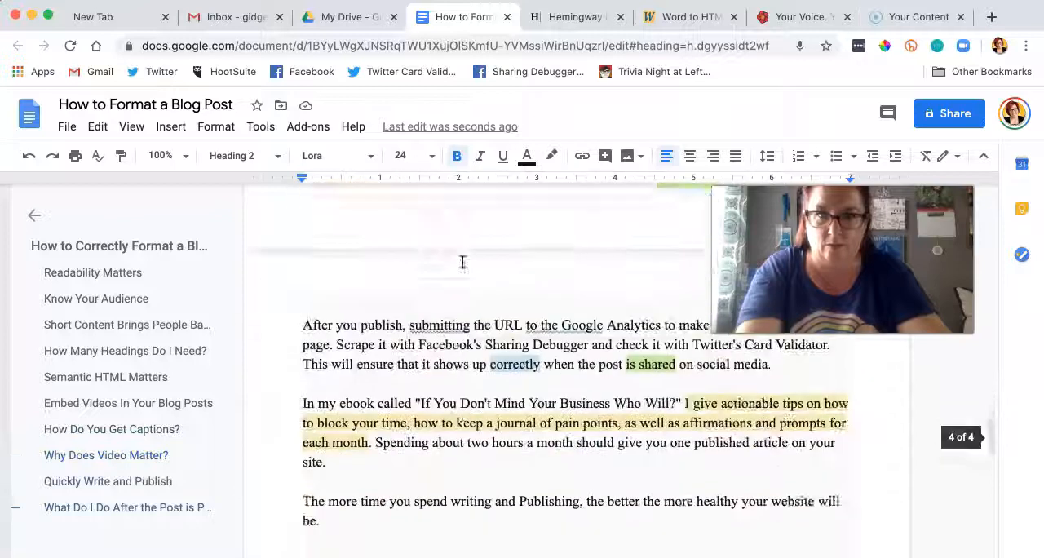
scroll(463, 261, "down", 4)
Step: Clear the formatting of the whole document's text to remove the highlights and pasted fonts
key("ctrl+a")
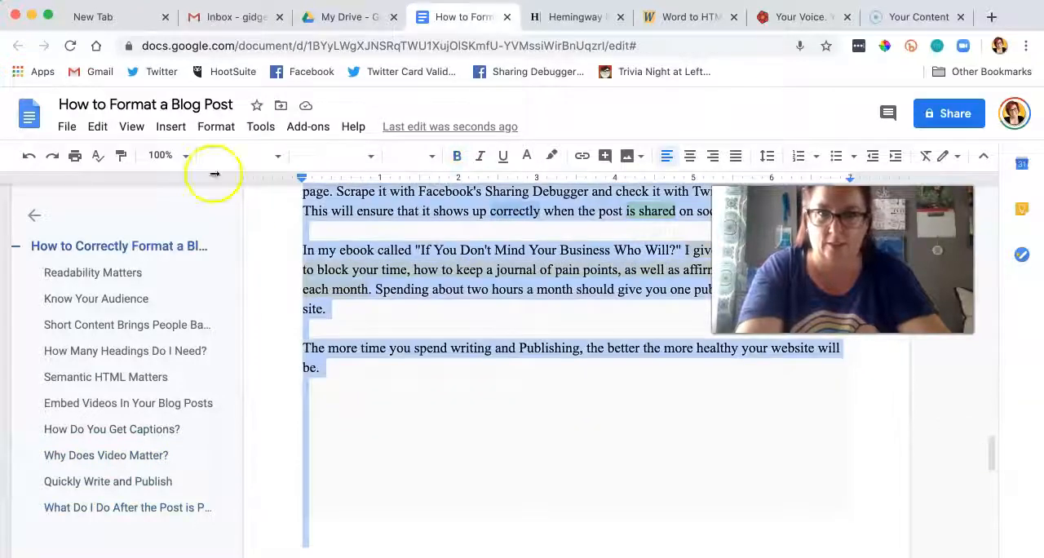
left_click(216, 126)
left_click(312, 468)
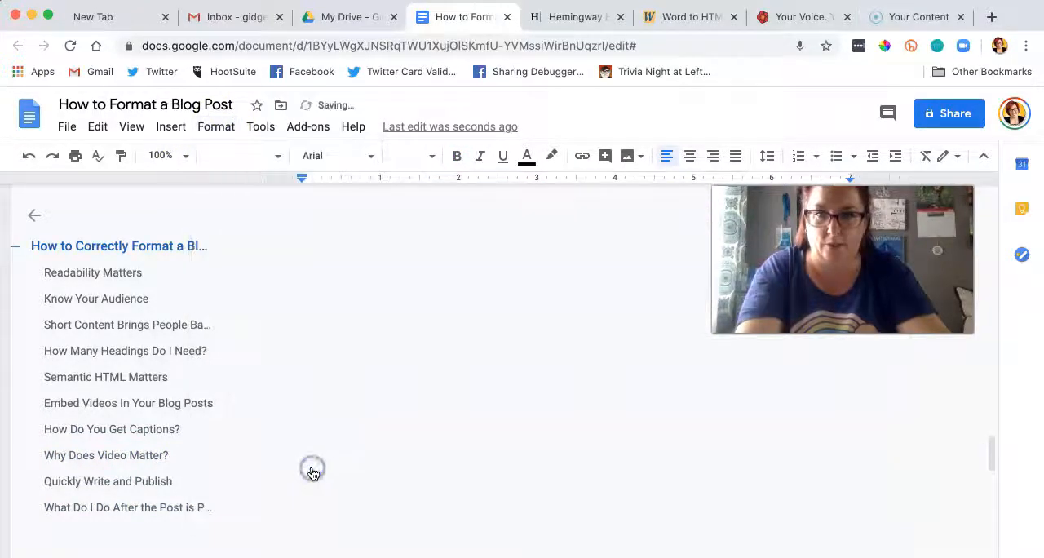
left_click(521, 405)
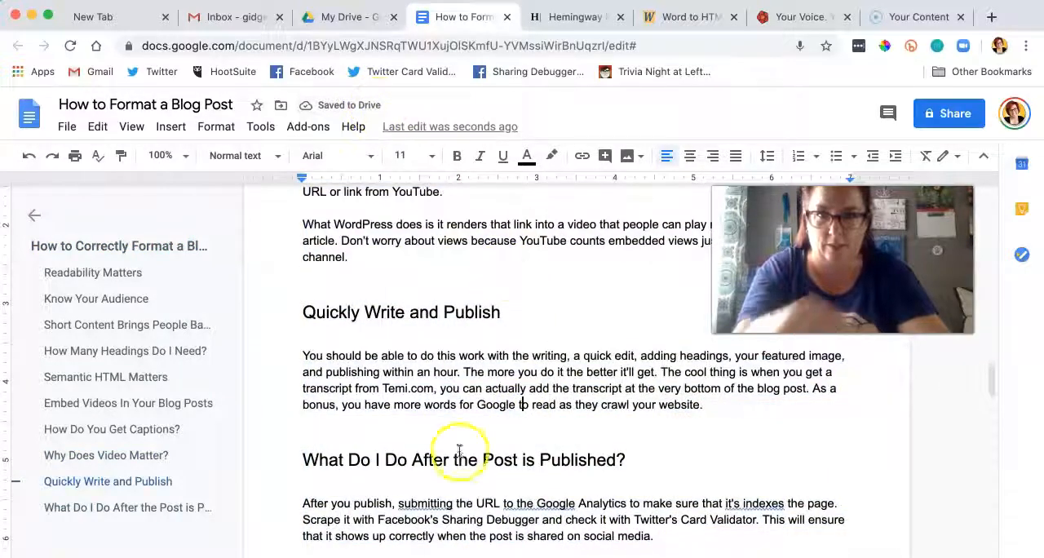
Step: Accept the grammar suggestions "submit", "to Google" and "it indexes" in the first paragraph under "What Do I Do After the Post is Published?"
left_click(439, 503)
left_click(438, 480)
left_click(517, 503)
left_click(518, 481)
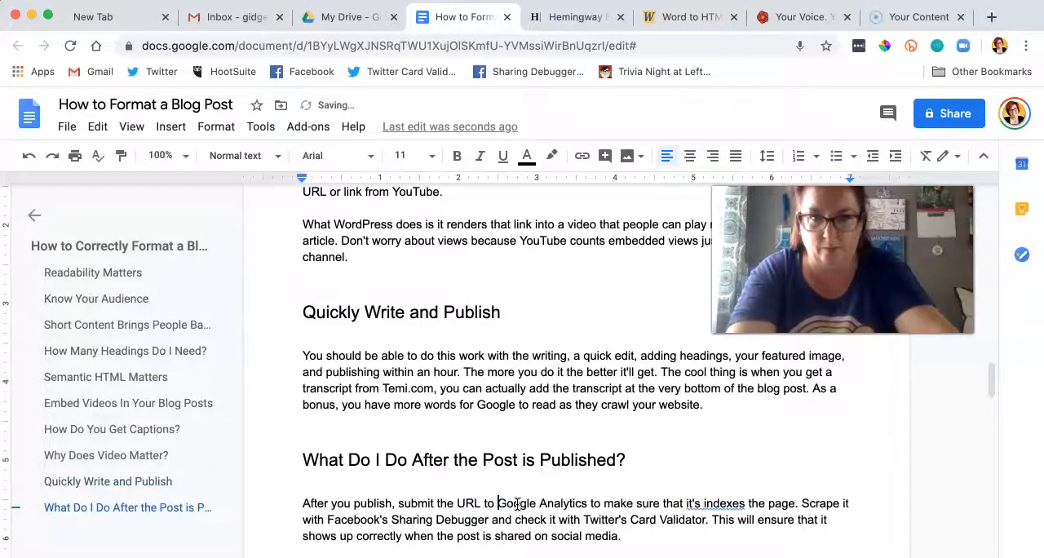
scroll(517, 503, "up", 2)
scroll(517, 504, "down", 3)
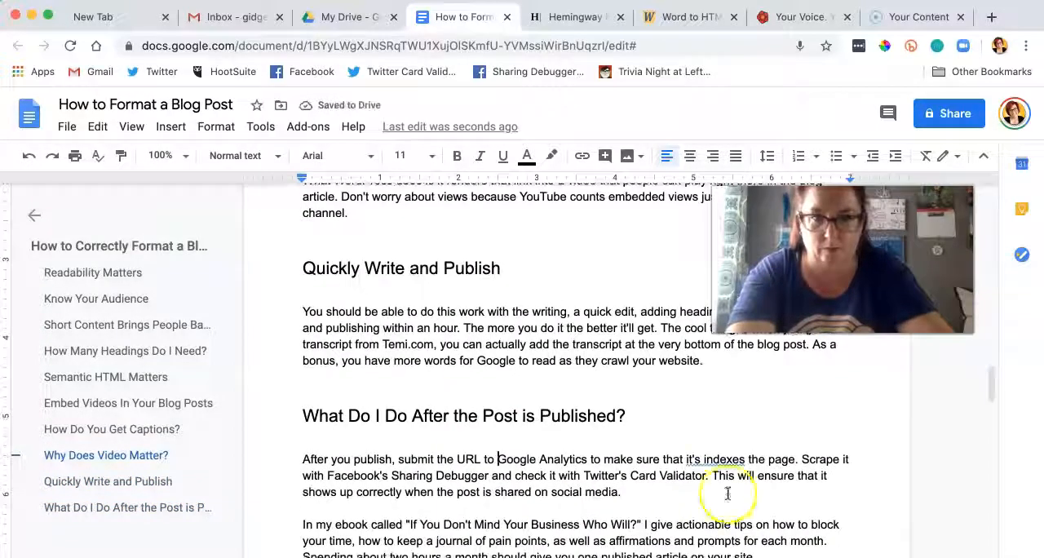
left_click(699, 458)
left_click(702, 436)
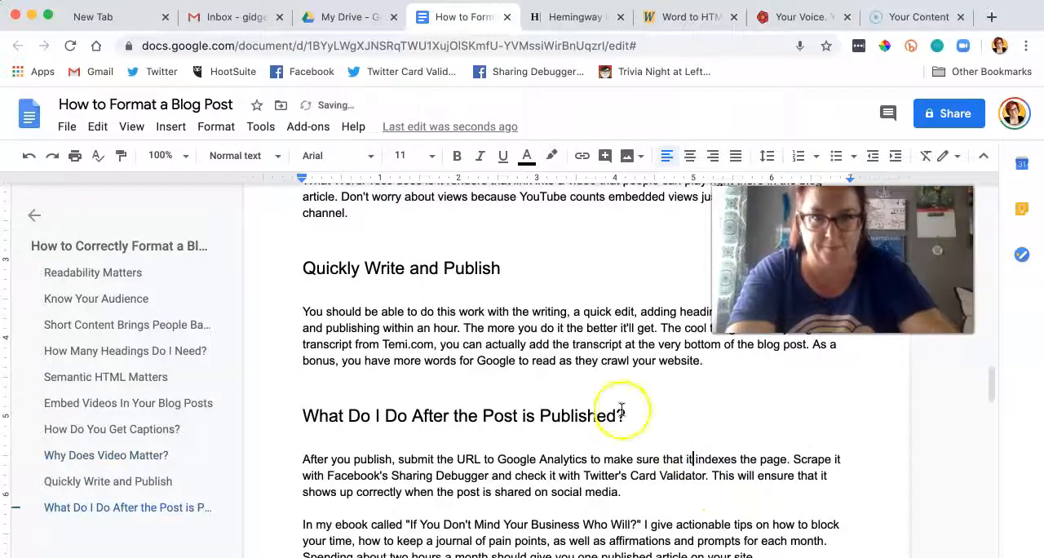
Step: Accept the grammar suggestion "can upload" in the first paragraph under "How Do You Get Captions?"
scroll(586, 415, "up", 8)
scroll(587, 415, "up", 1)
scroll(587, 416, "down", 1)
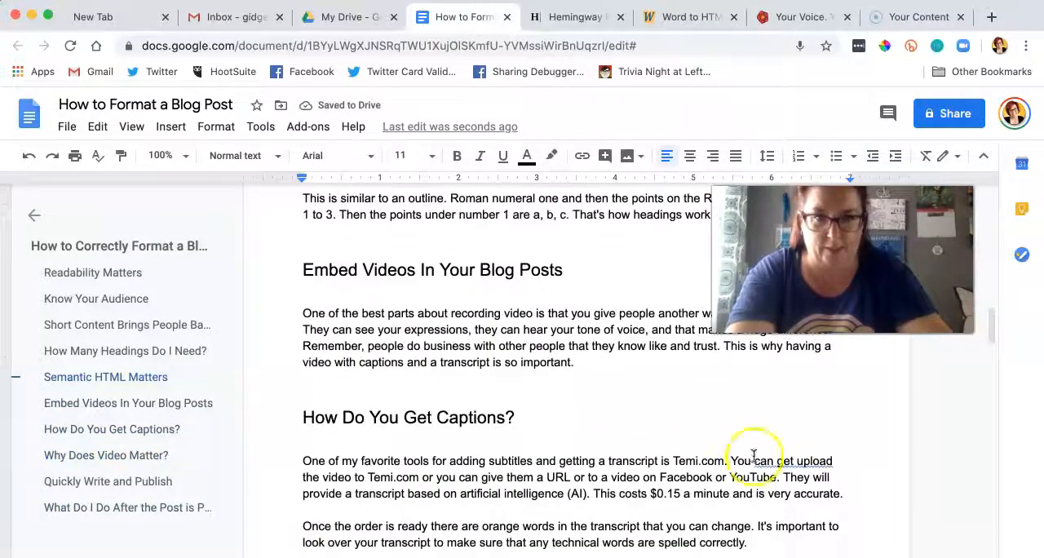
left_click(801, 461)
left_click(794, 436)
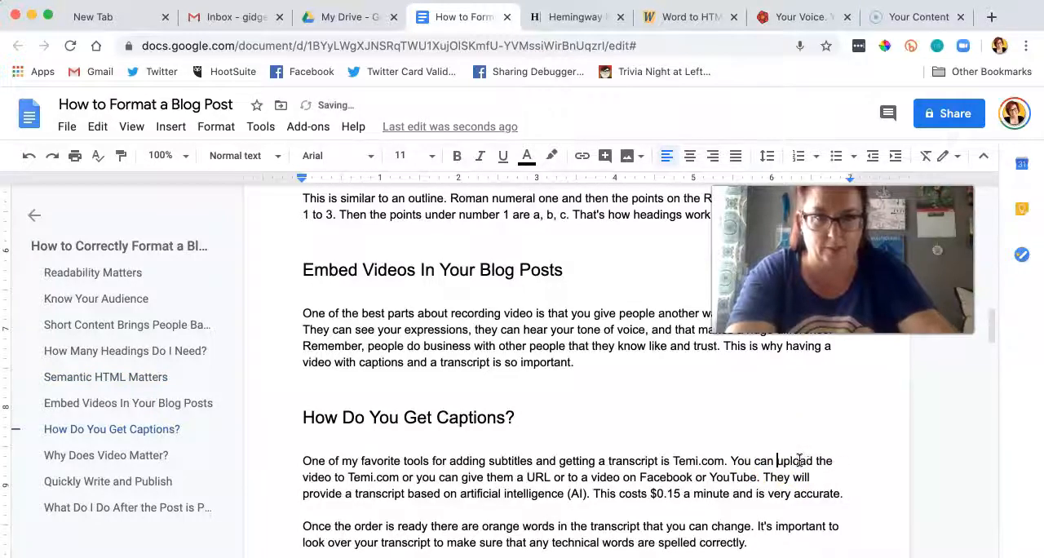
Step: Insert "--" between "parts" and "maybe" in the last sentence under "Know Your Audience"
scroll(569, 451, "up", 8)
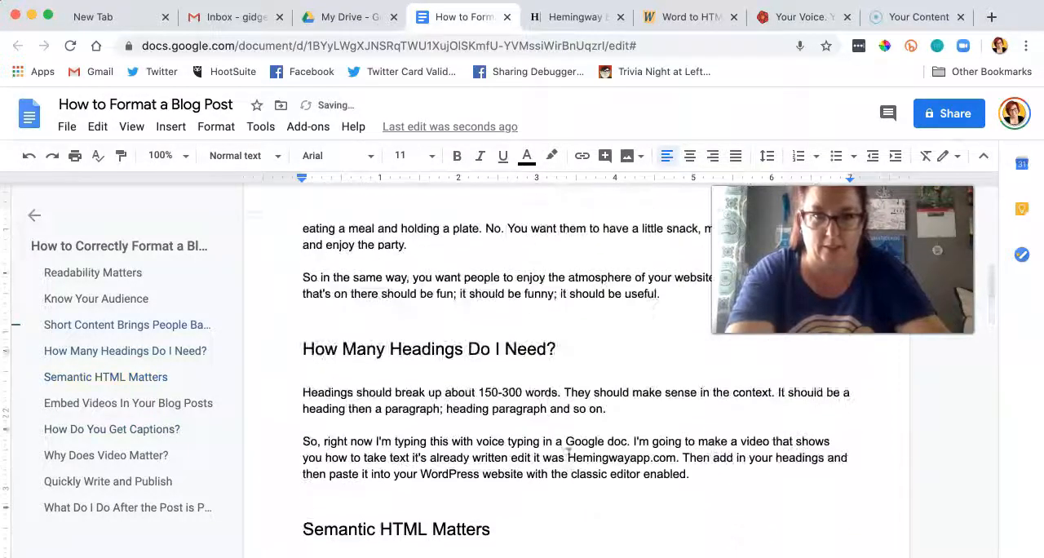
scroll(569, 451, "up", 5)
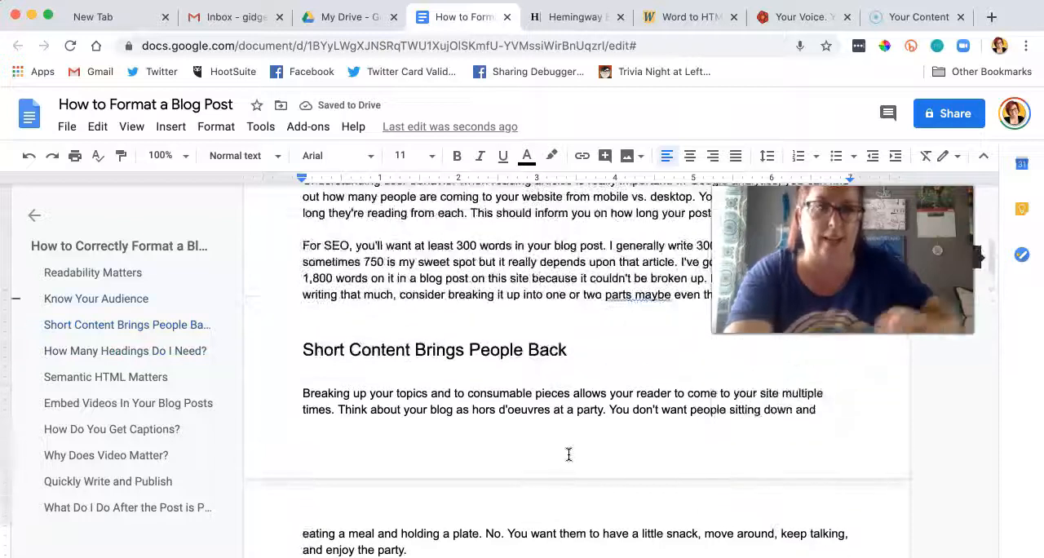
scroll(568, 454, "up", 3)
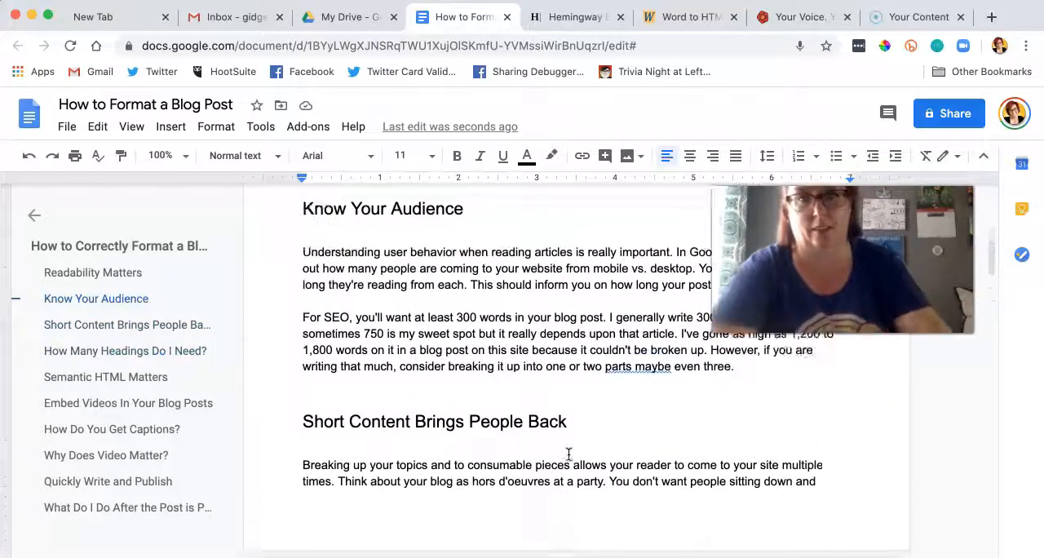
scroll(569, 455, "down", 2)
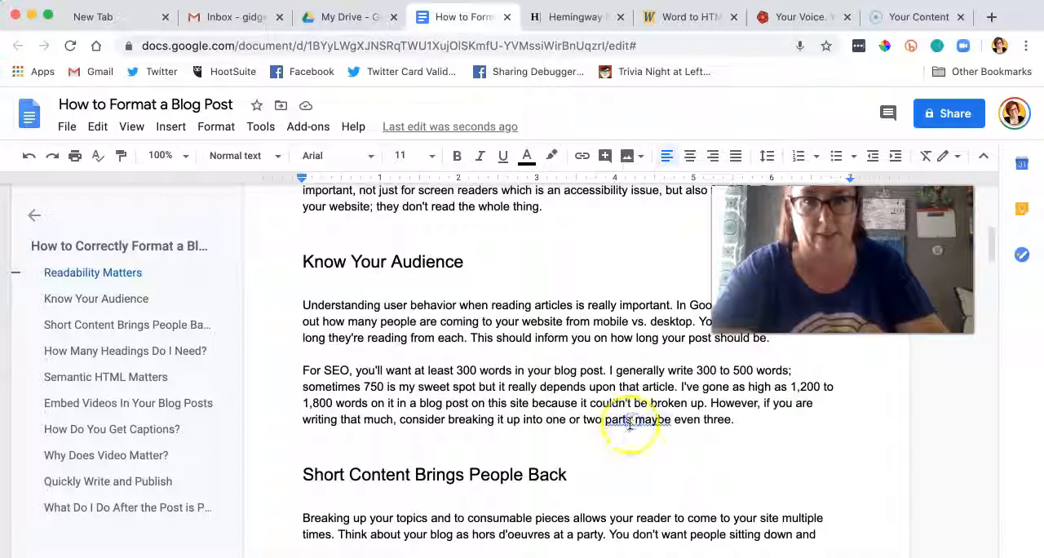
left_click(630, 421)
type("s—")
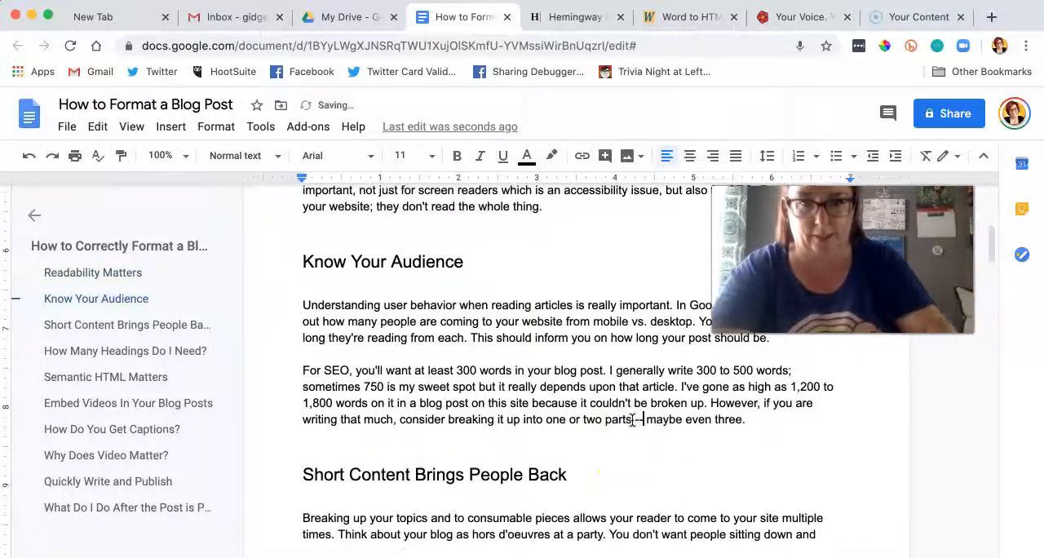
Step: Add a "Keyword: correctly format" line and a "Meta:" line beneath the title "How to Correctly Format a Blog Post"
scroll(637, 412, "up", 5)
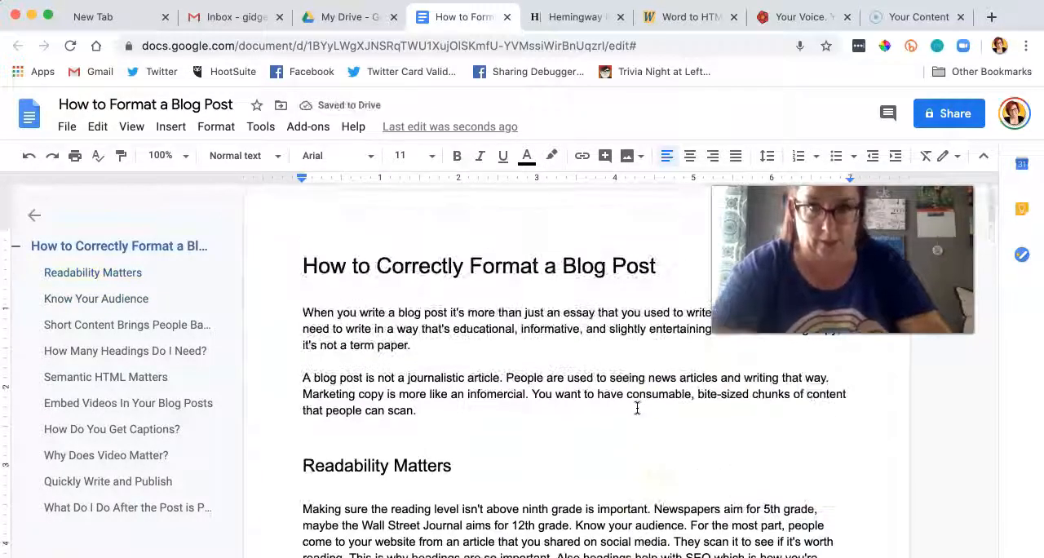
left_click(661, 270)
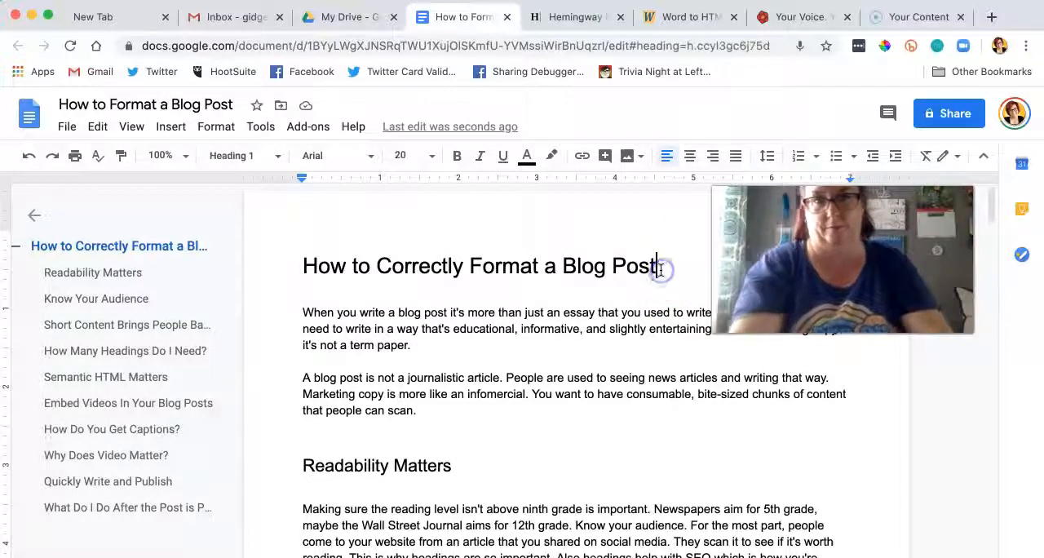
key("Return")
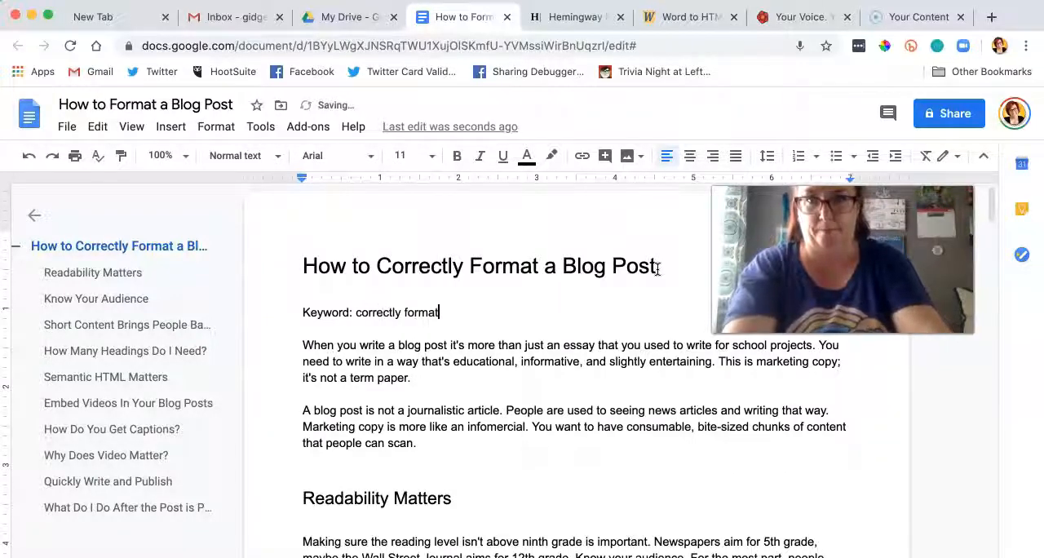
key("Return")
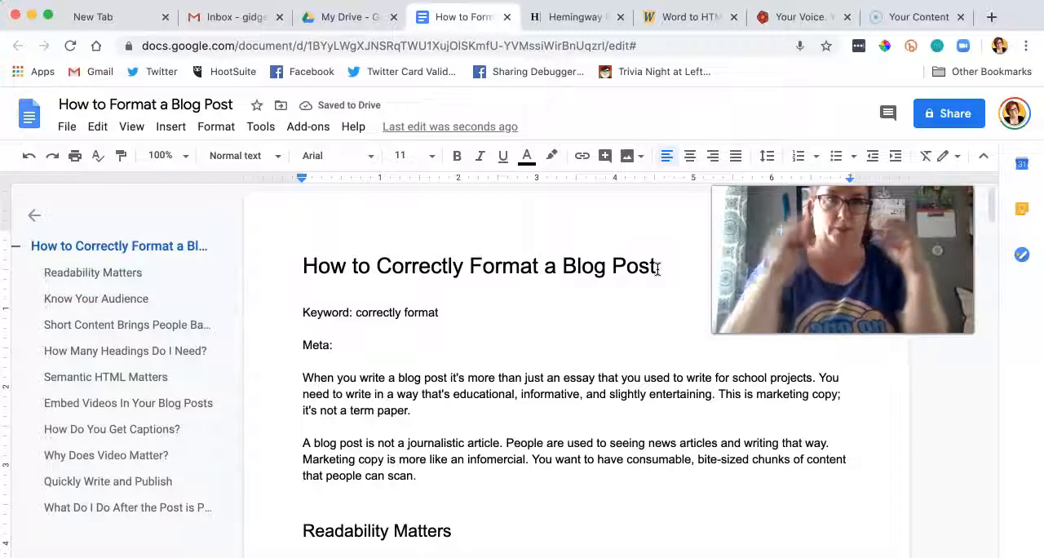
Step: Replace the text in Hemingway Editor with "Are you confused about how to correctly format your blog post? In this tutorial, I show you how to use headings and more!"
left_click(594, 28)
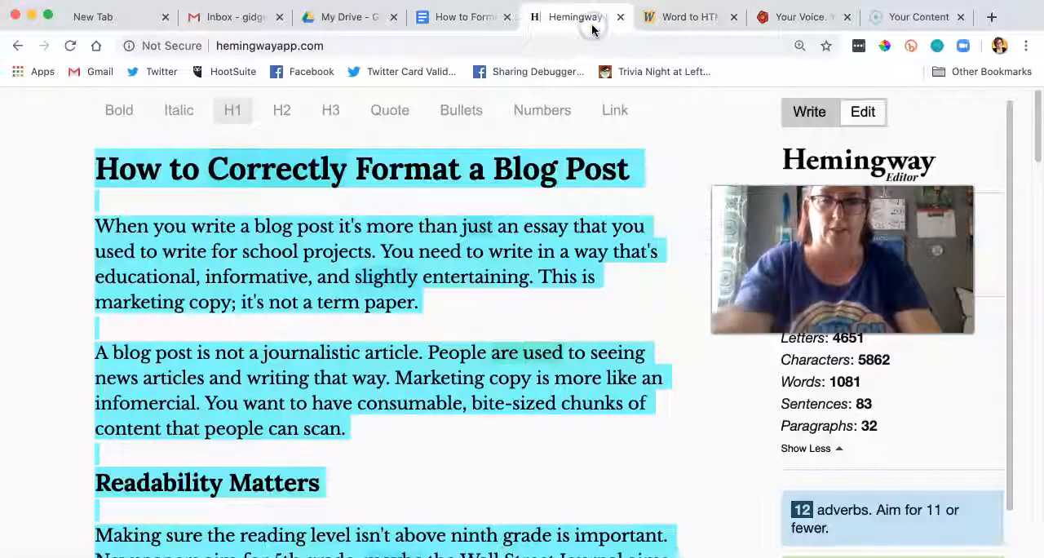
key("BackSpace")
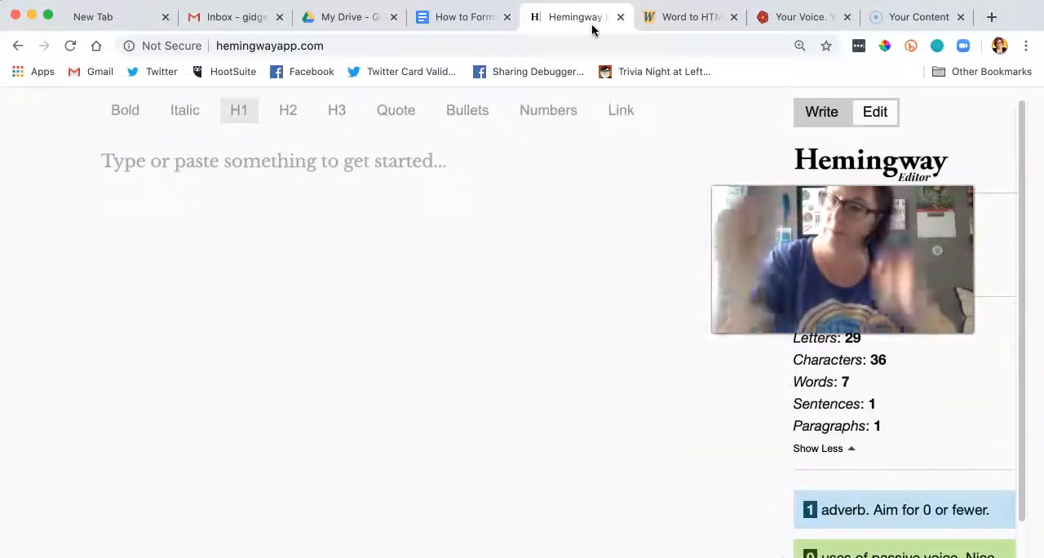
type("Are you confused about how to")
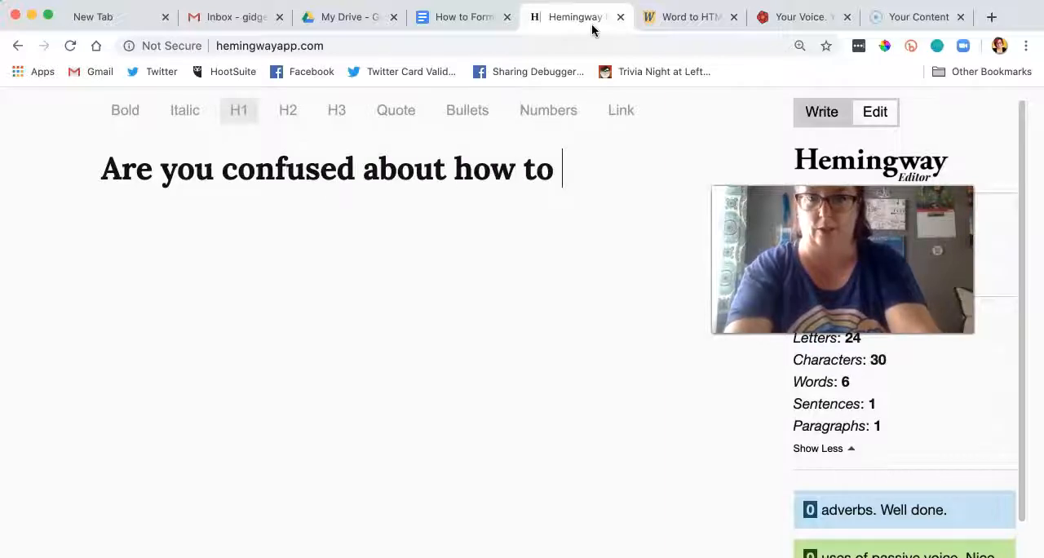
type("correctly format your blog post")
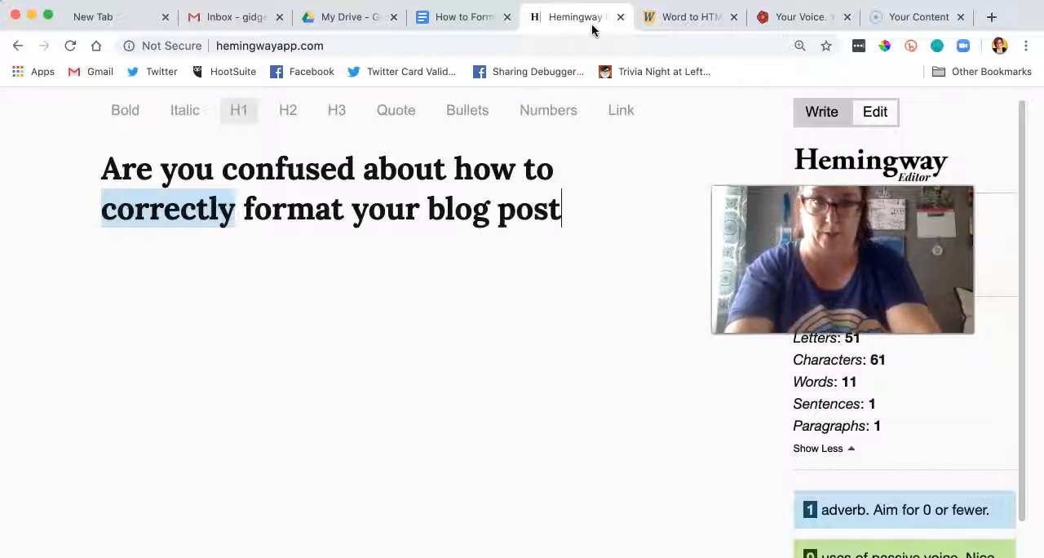
type("? In this tutorial")
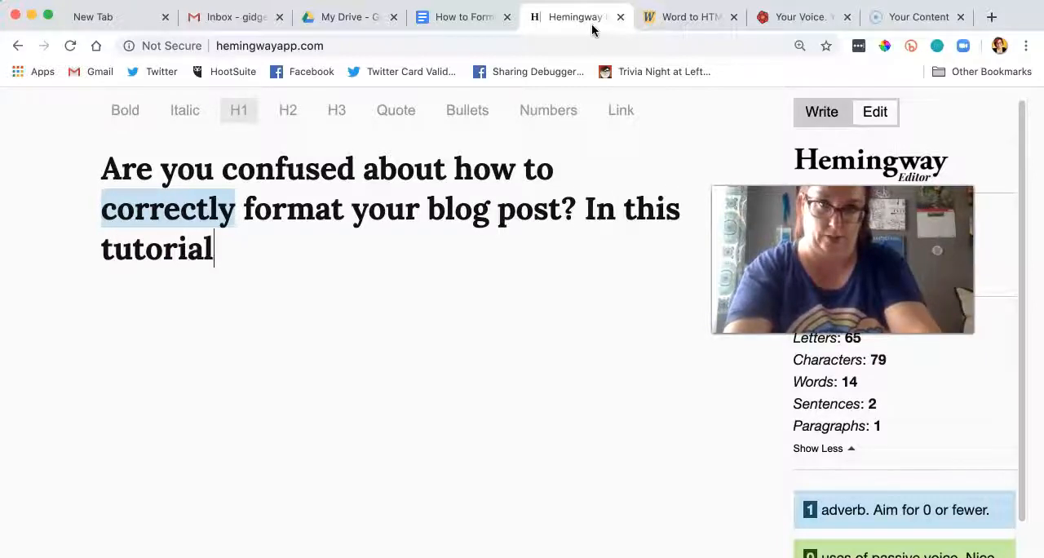
type(", I show you how to use")
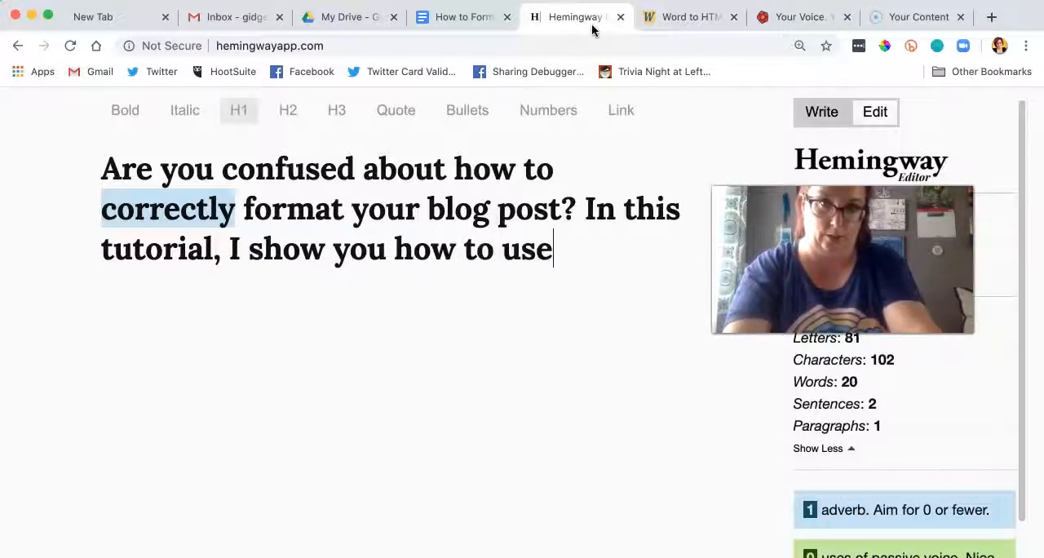
type(" headings and")
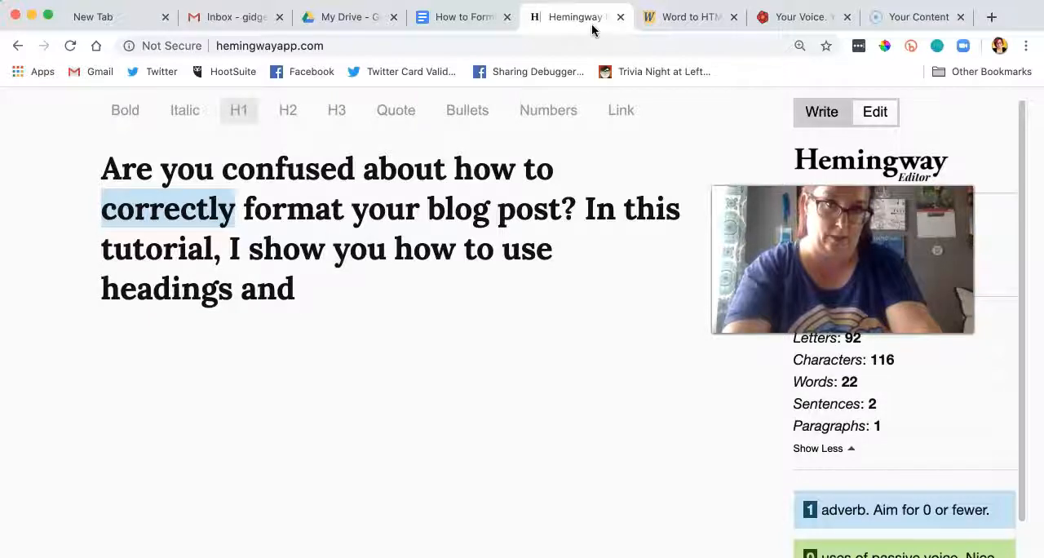
type("more!")
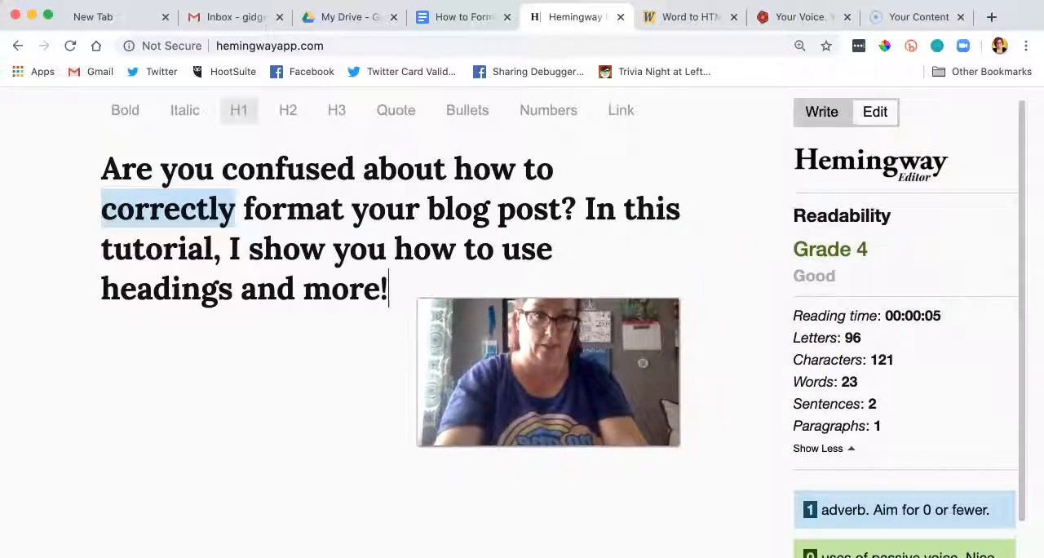
Step: Copy the whole meta description from Hemingway into the Google Doc after "Meta:"
left_click_drag(390, 289, 77, 165)
key("ctrl+c")
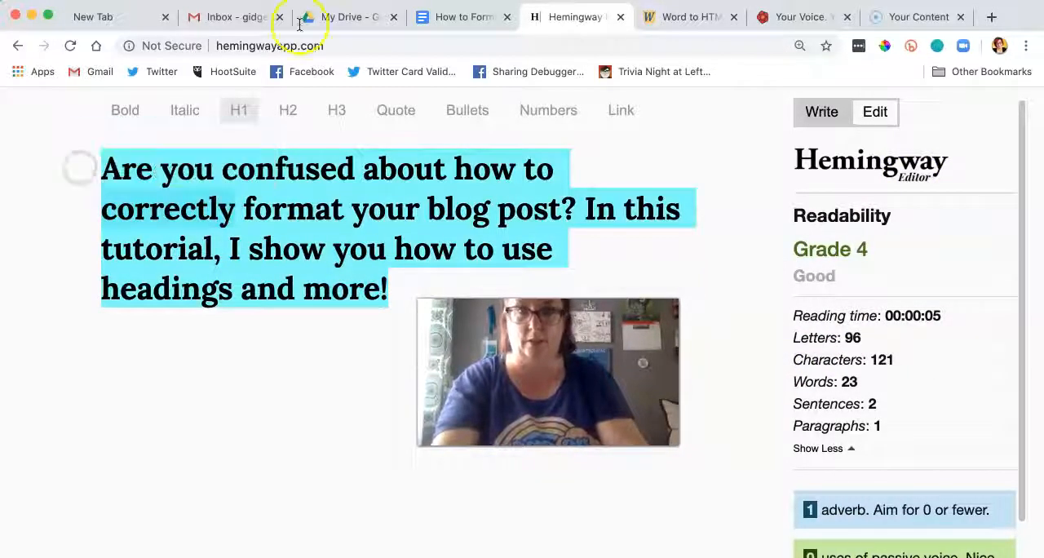
left_click(459, 25)
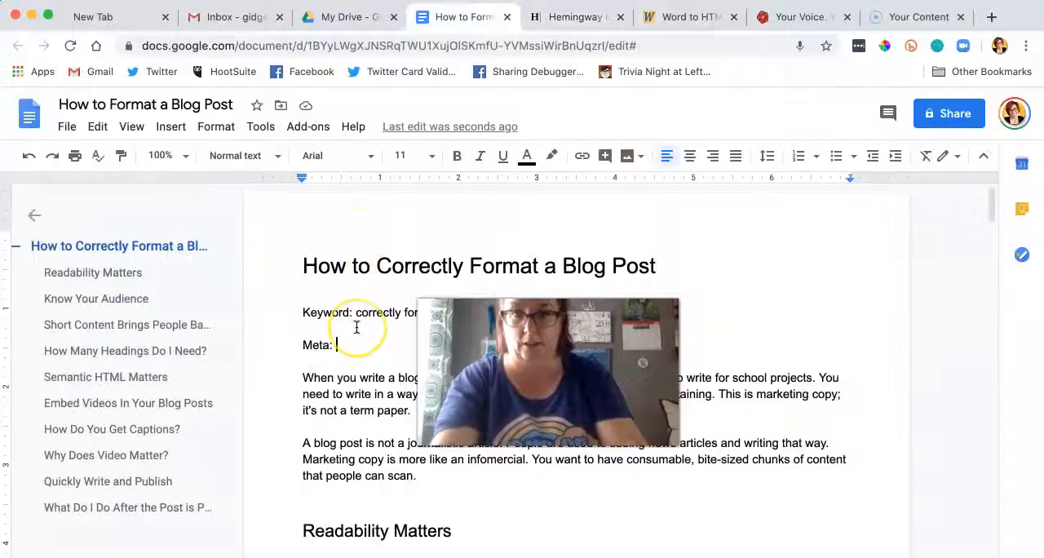
key("ctrl+v")
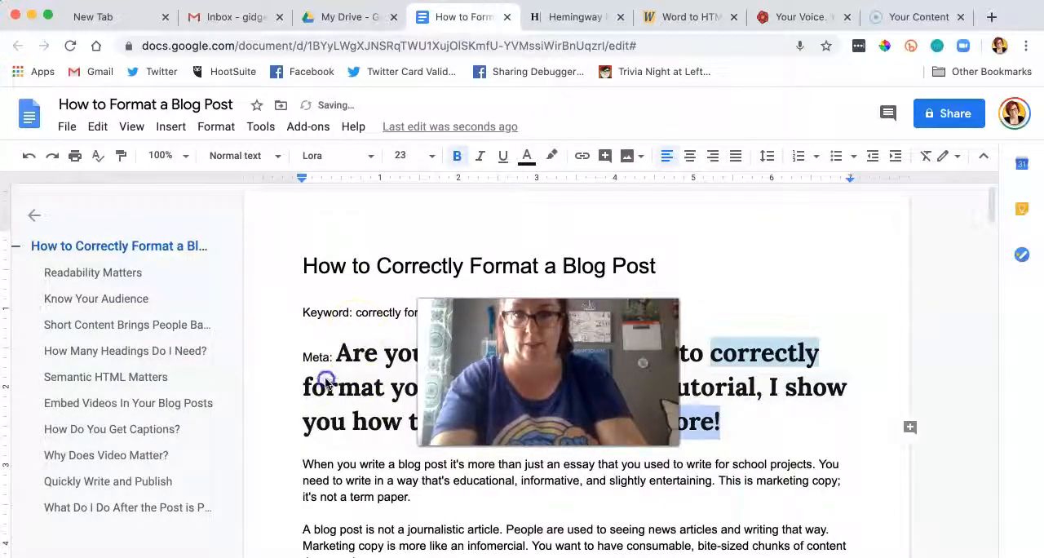
Step: Clear the formatting of the "Meta:" paragraph so it matches the body text
triple_click(296, 359)
left_click(250, 155)
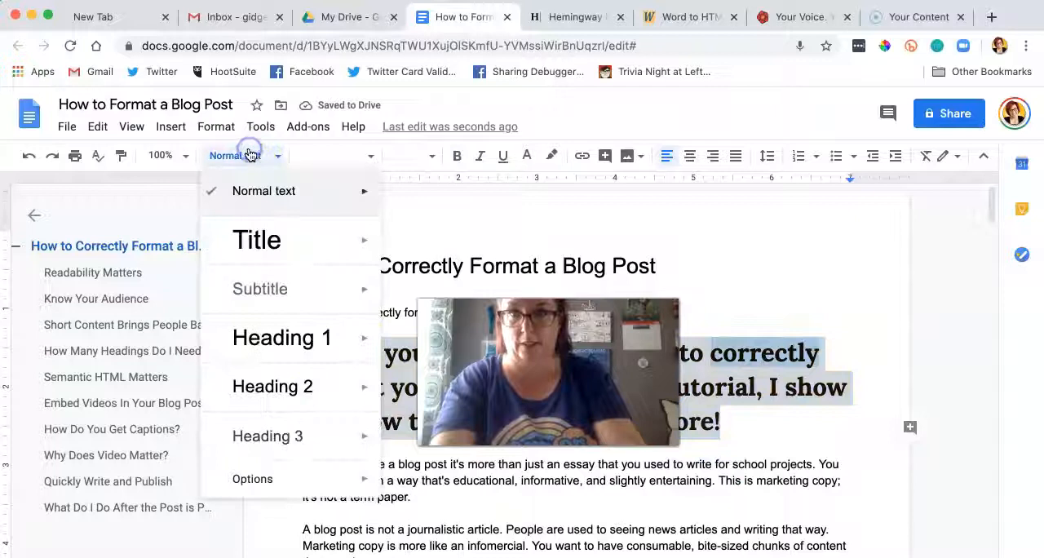
left_click(217, 129)
left_click(247, 472)
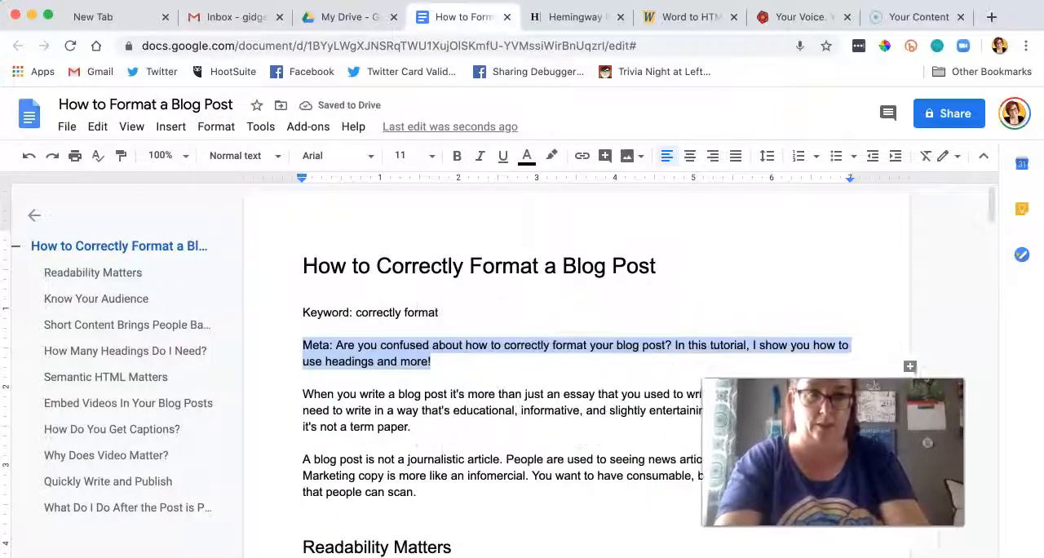
left_click(515, 393)
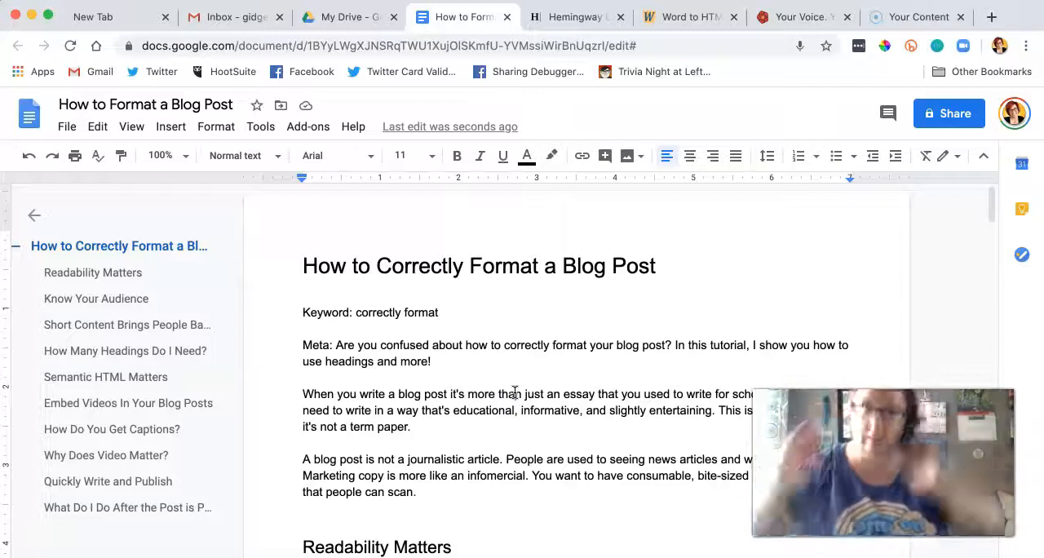
Step: Close Hemingway Editor and move the website's browser tab directly after the Google Doc
left_click(620, 17)
left_click(652, 230)
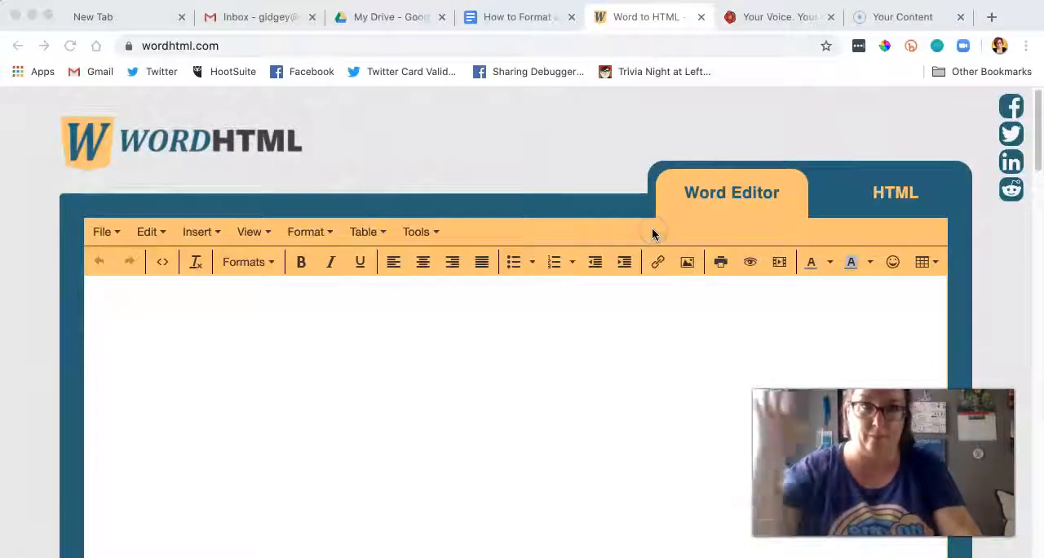
left_click(534, 21)
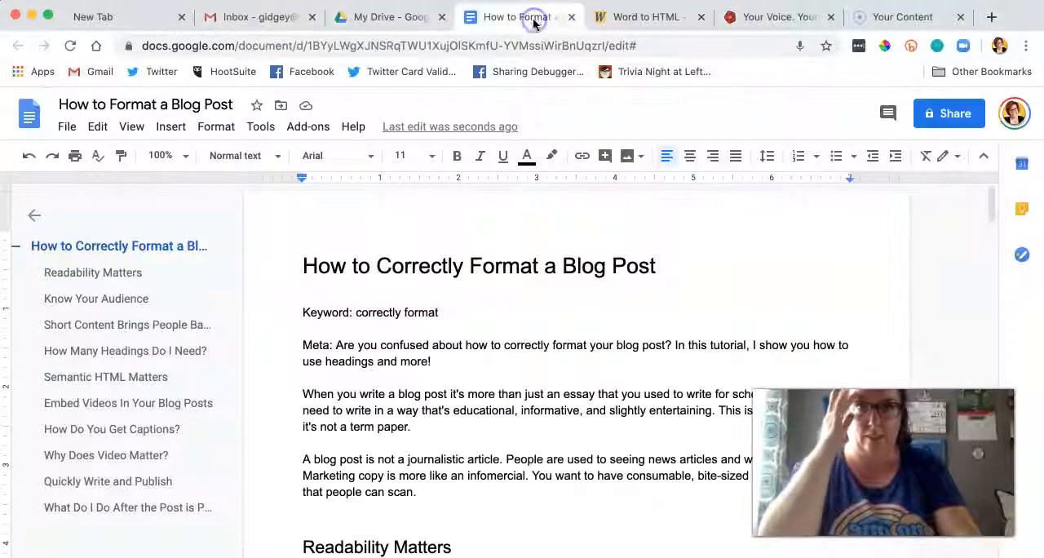
left_click_drag(742, 17, 644, 16)
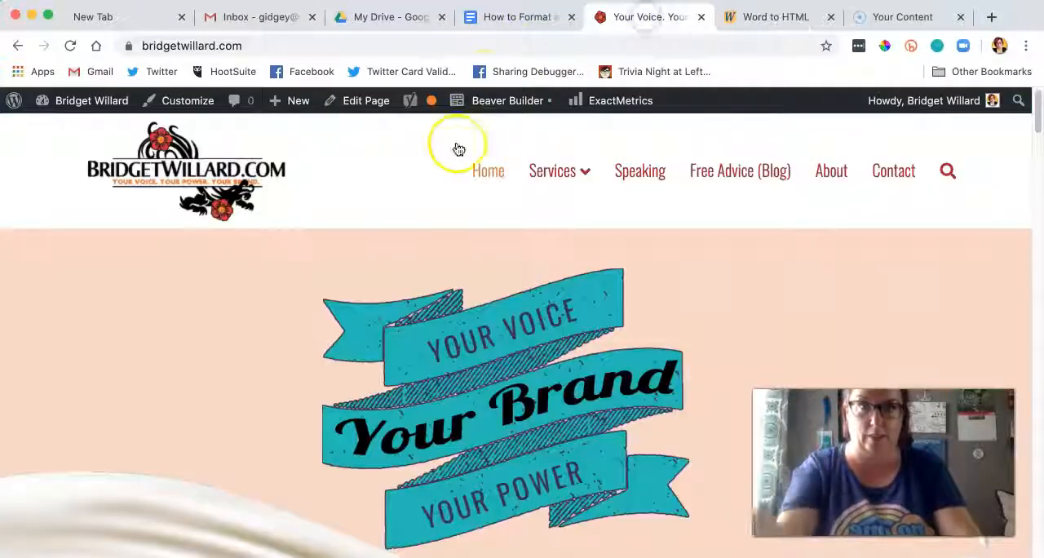
Step: Create a WordPress post with the Google Doc's heading "How to Correctly Format a Blog Post" as its title and save it as a draft
mouse_move(287, 109)
left_click(290, 131)
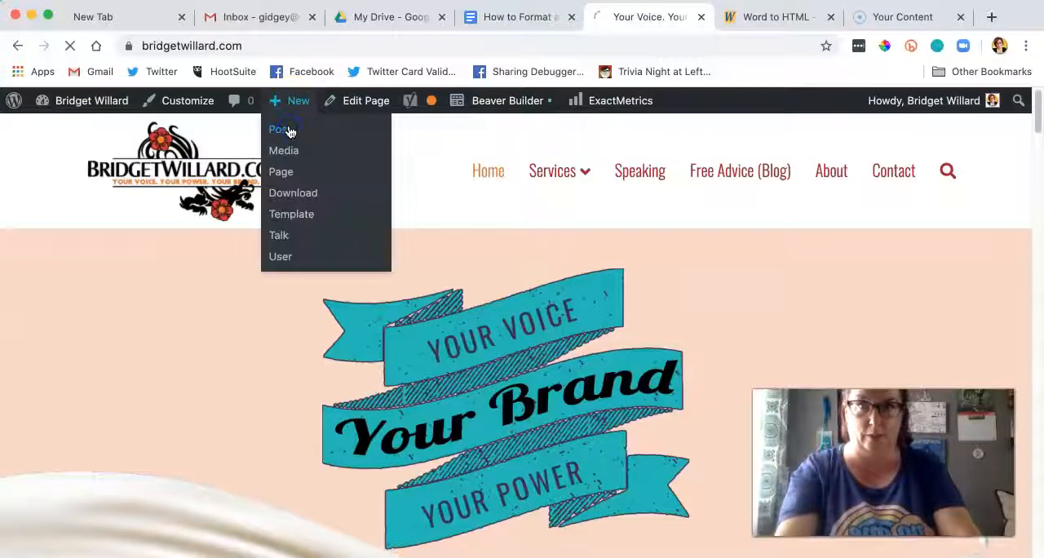
left_click(526, 18)
left_click_drag(659, 262, 296, 270)
key("super+c")
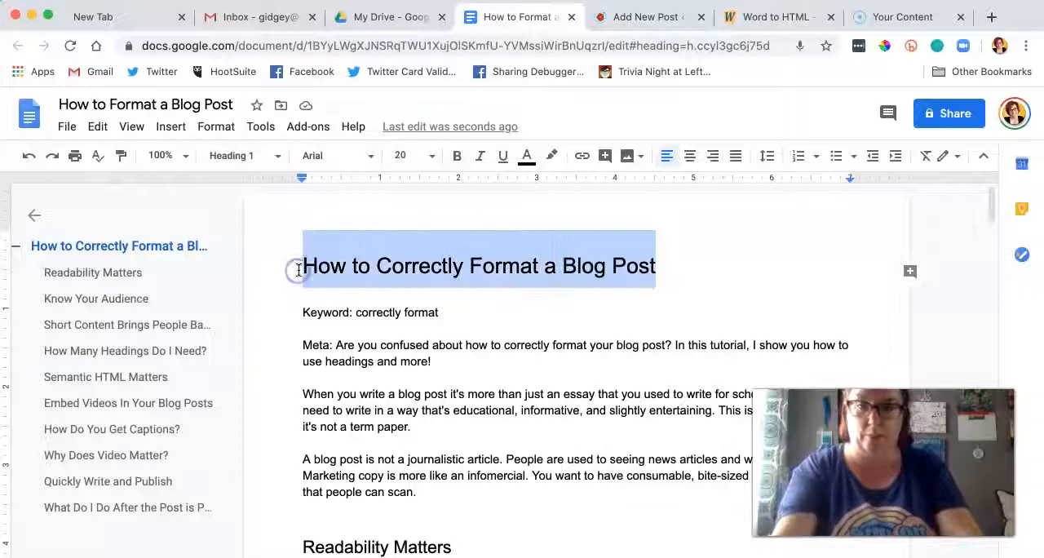
left_click(657, 18)
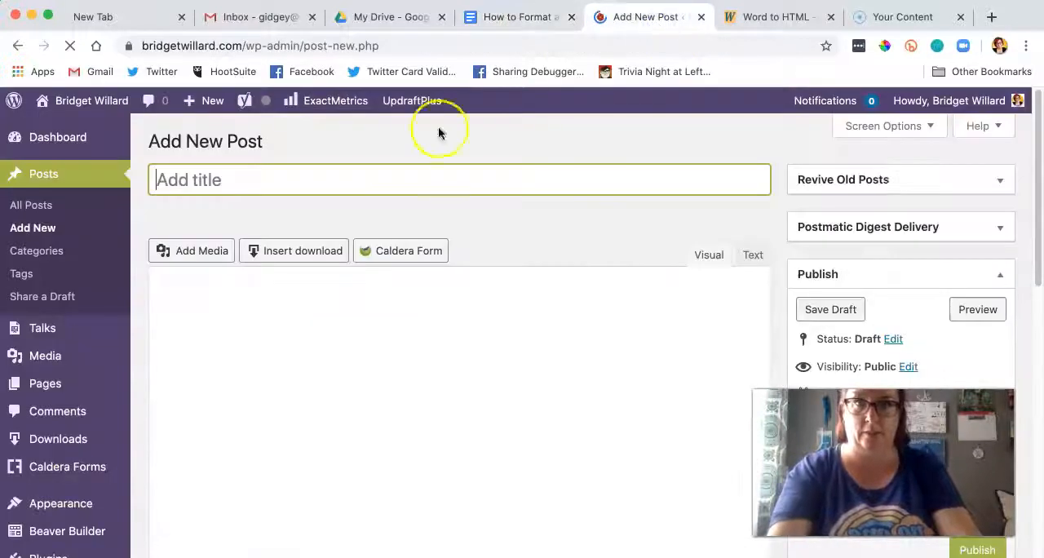
key("super+v")
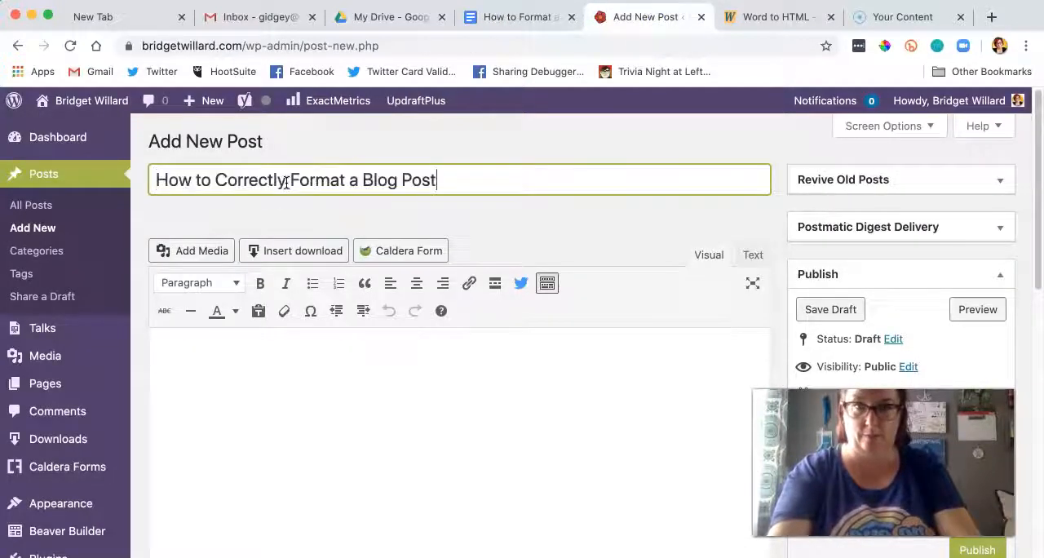
left_click(826, 311)
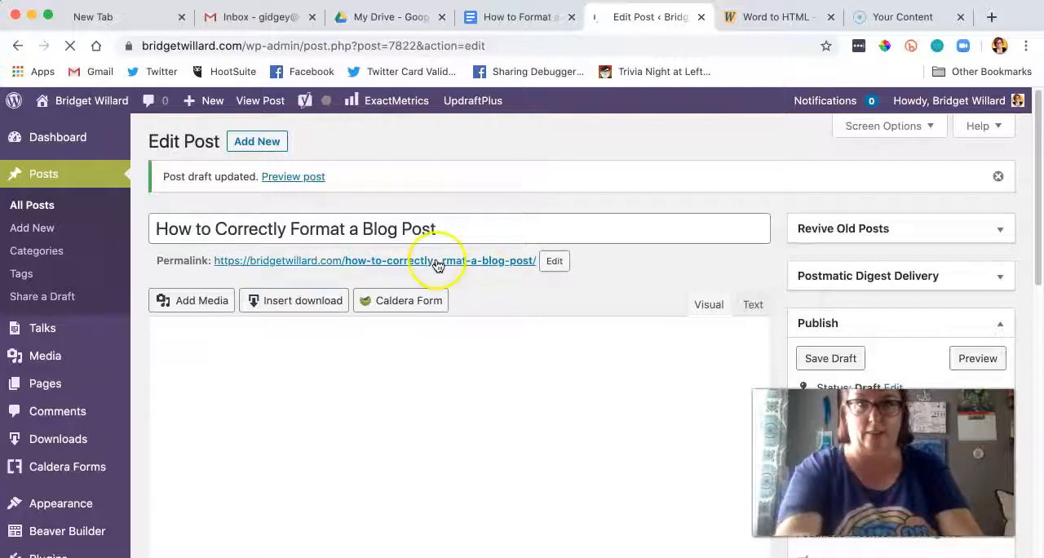
Step: Change the post's permalink slug to "correctly-format-blog-post" and save the draft
left_click(555, 262)
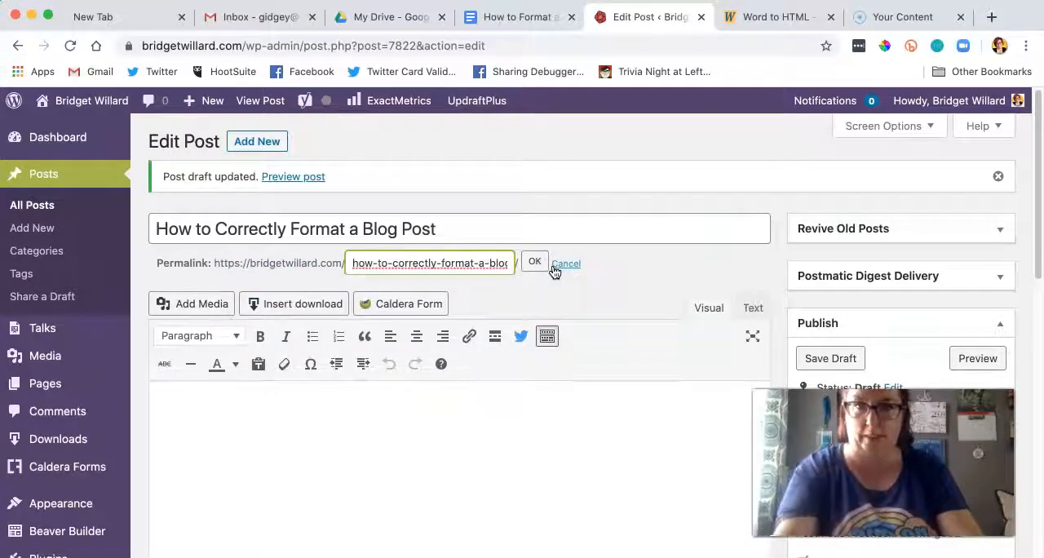
key("super+a")
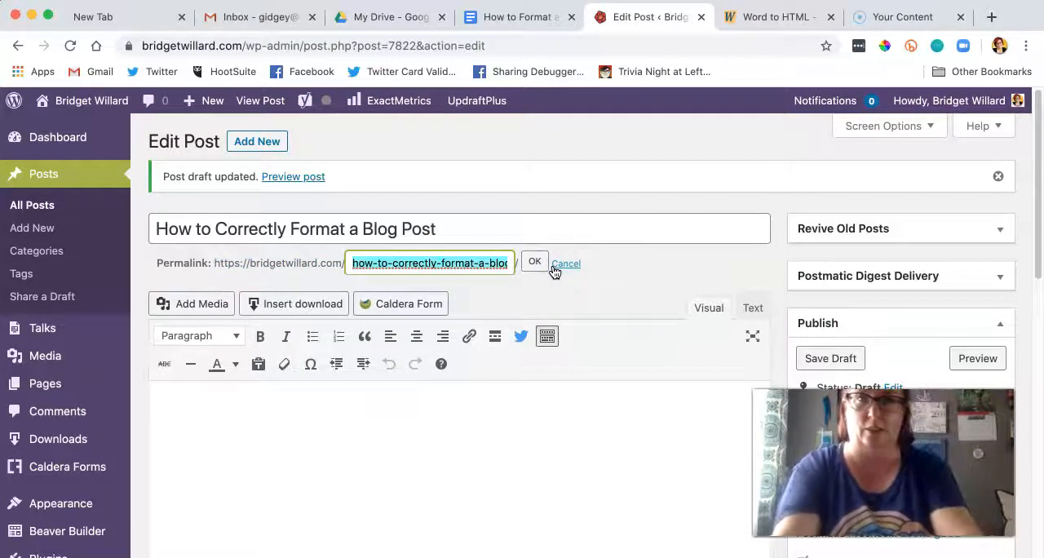
type("correctly-")
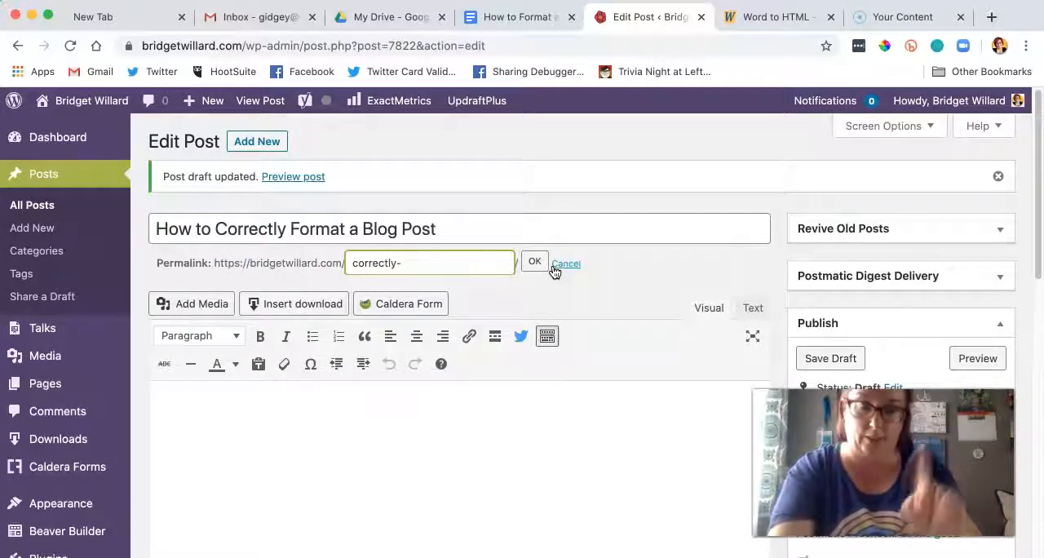
type("format-b")
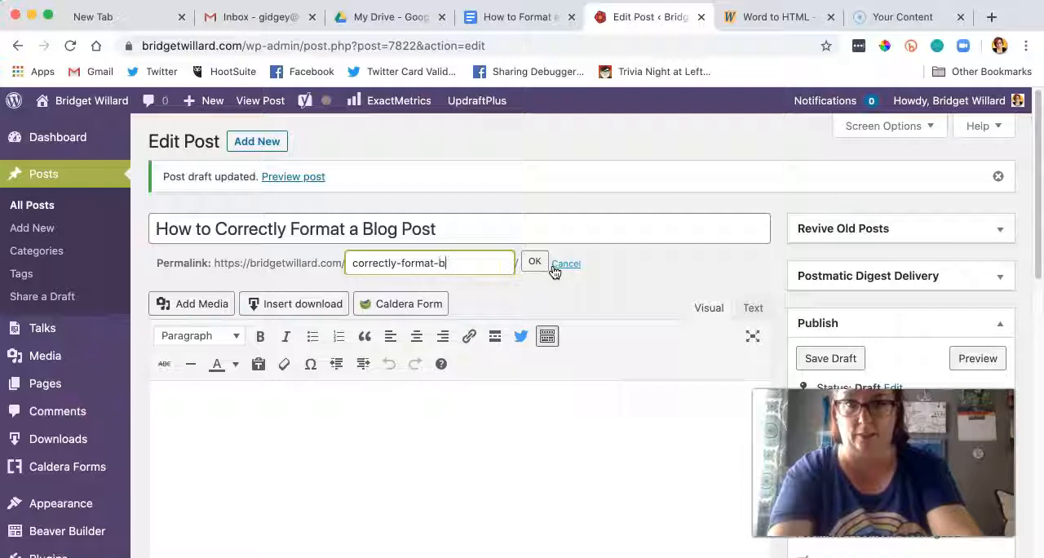
type("log-post")
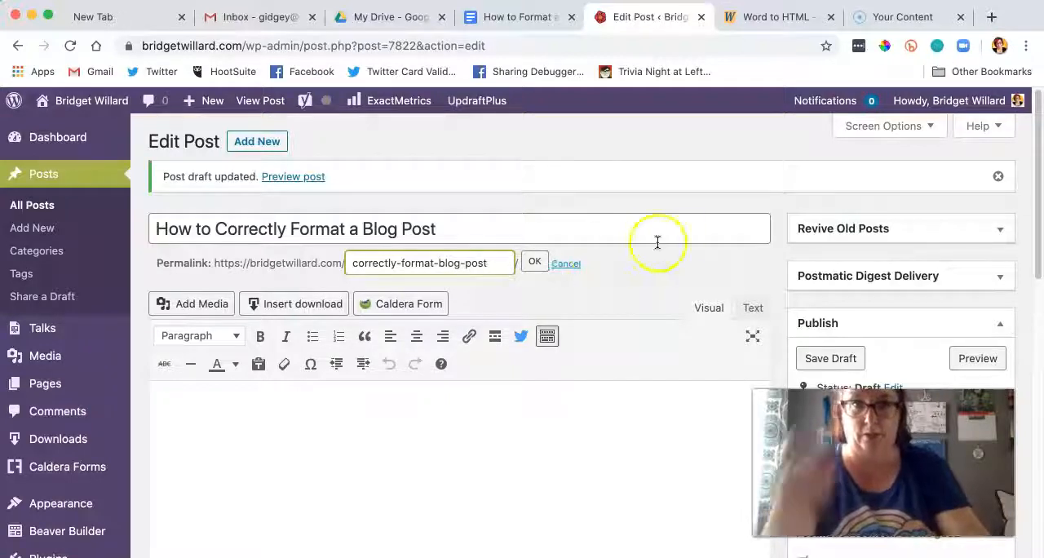
left_click(535, 261)
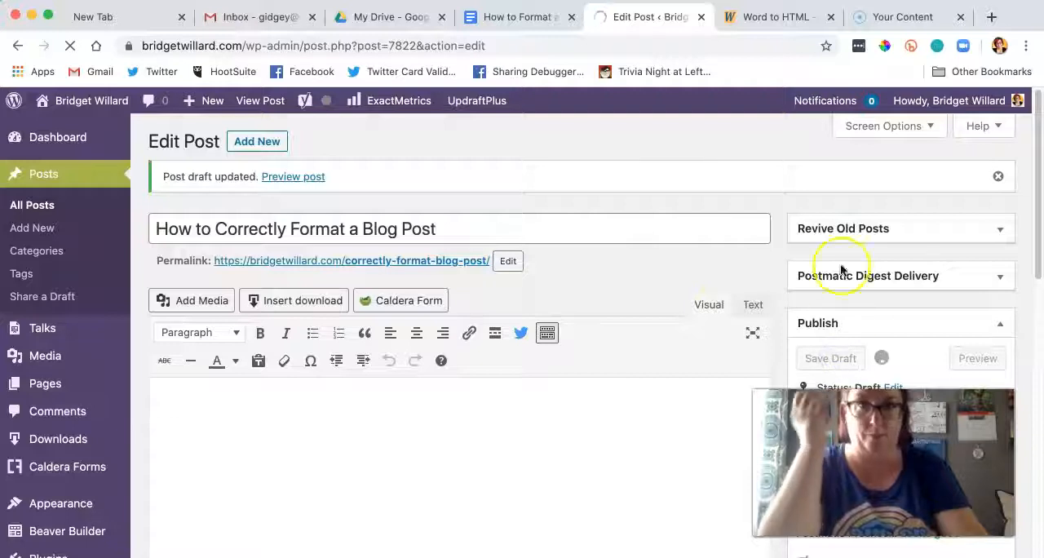
Step: Copy the entire "How to Format a Blog Post" Google Doc and paste it into the WordHTML site's Word Editor
left_click(531, 20)
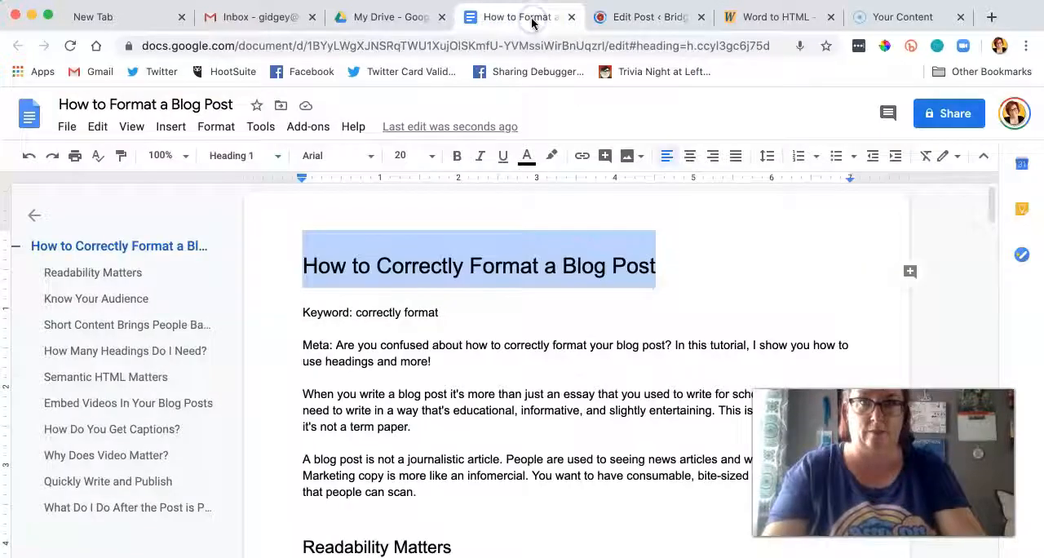
left_click(488, 408)
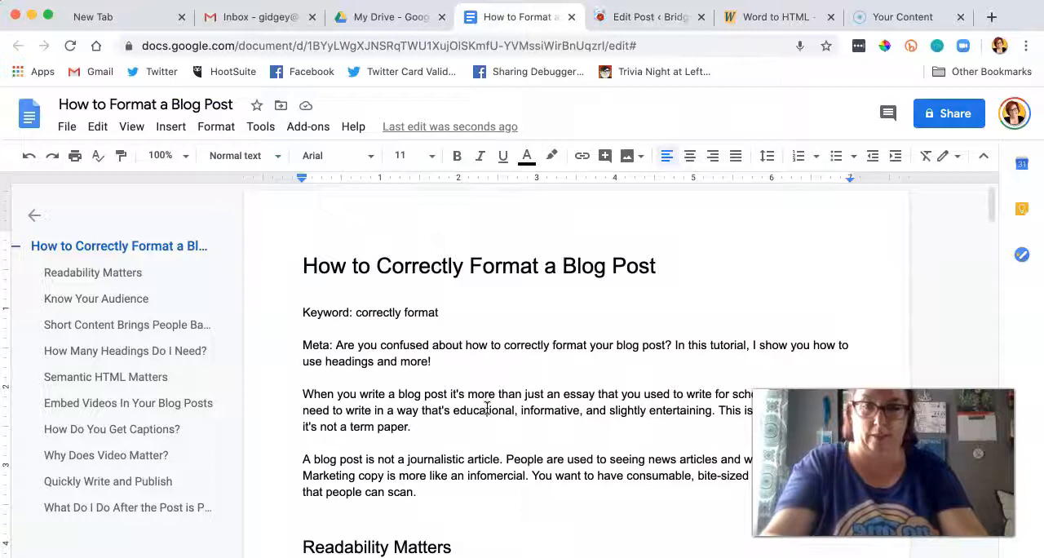
left_click_drag(439, 313, 359, 311)
left_click(303, 393)
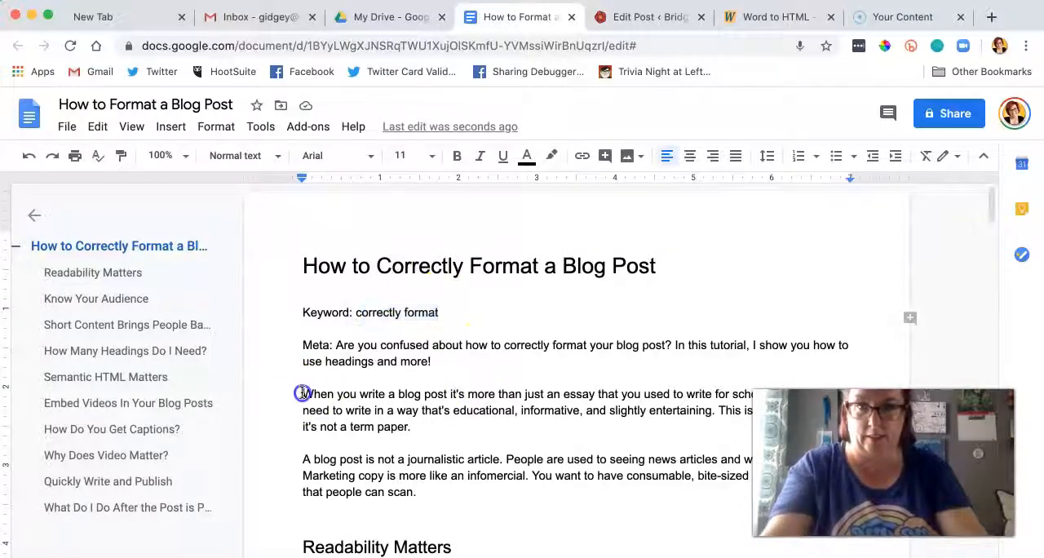
key("super+a")
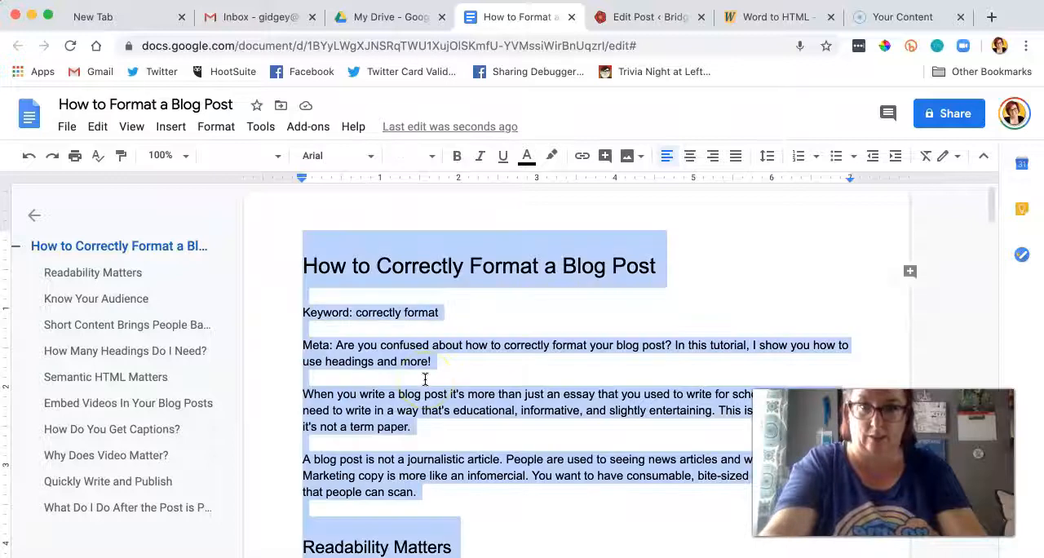
left_click(777, 16)
left_click(460, 318)
key("super+v")
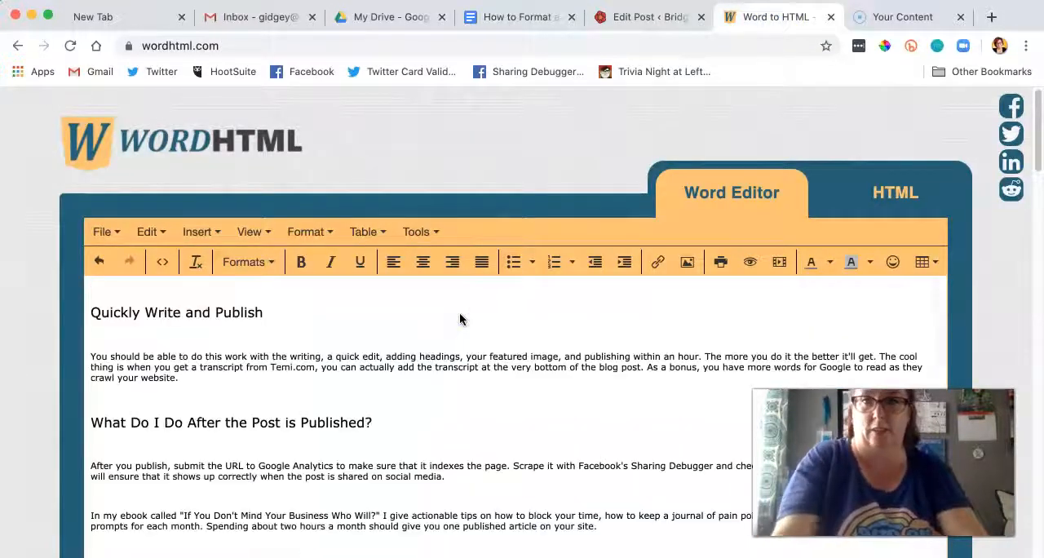
Step: Clean the pasted article's HTML code of its span styles and empty paragraphs, and return to the Word Editor view
left_click(910, 195)
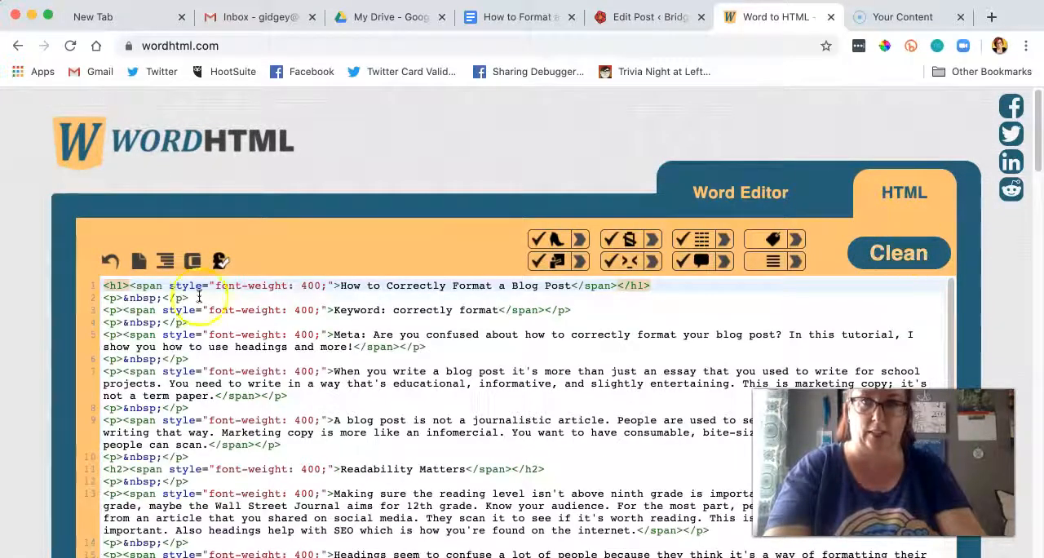
left_click_drag(128, 286, 334, 285)
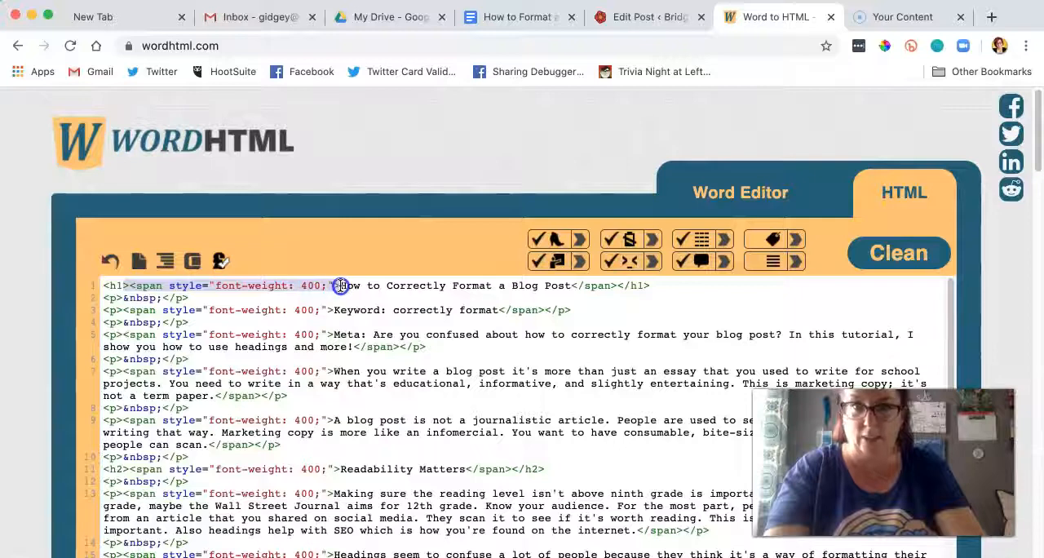
left_click(888, 255)
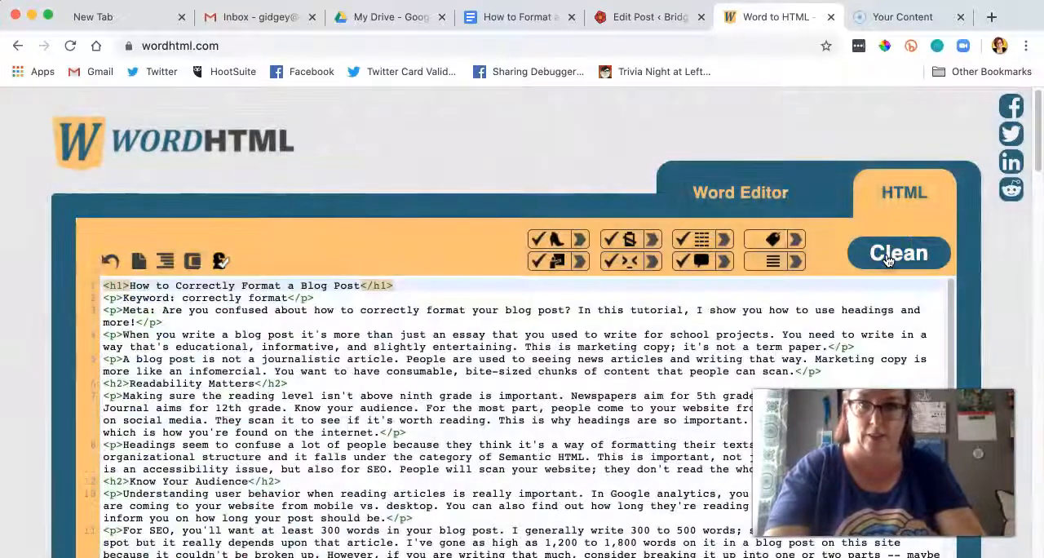
left_click(747, 194)
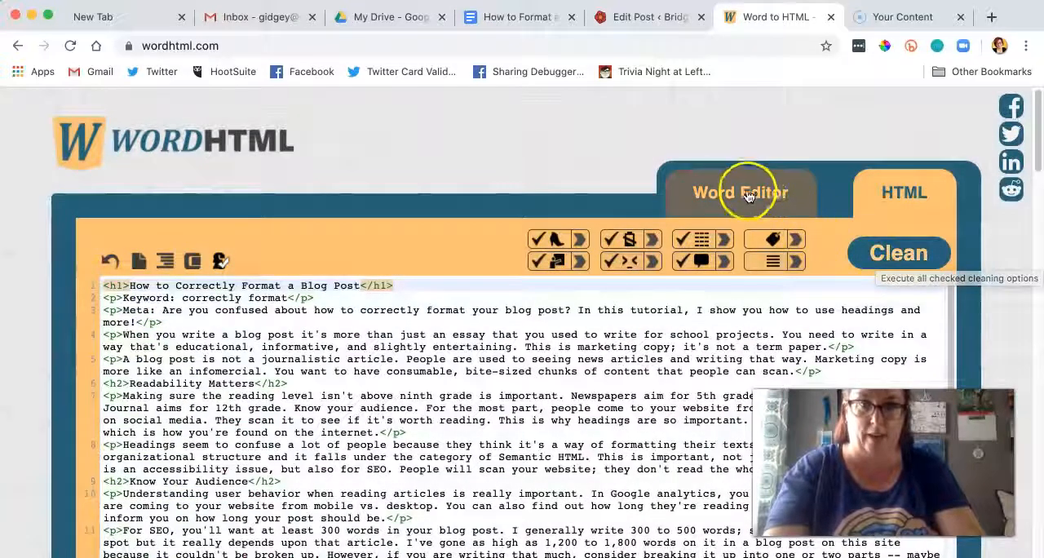
left_click(535, 339)
left_click(534, 323)
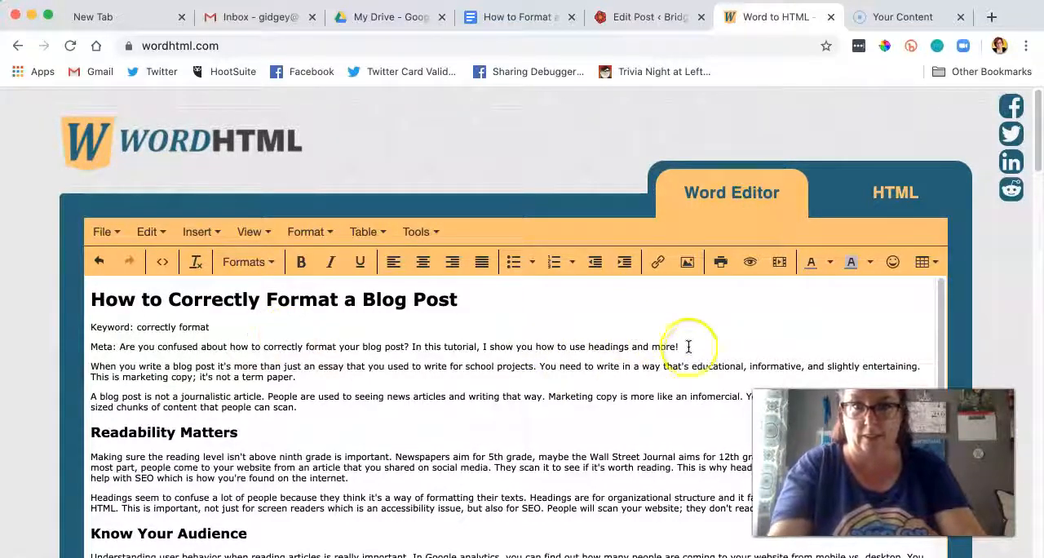
Step: Delete the title, "Keyword:" line and "Meta:" line from the start of the cleaned article
left_click(59, 313)
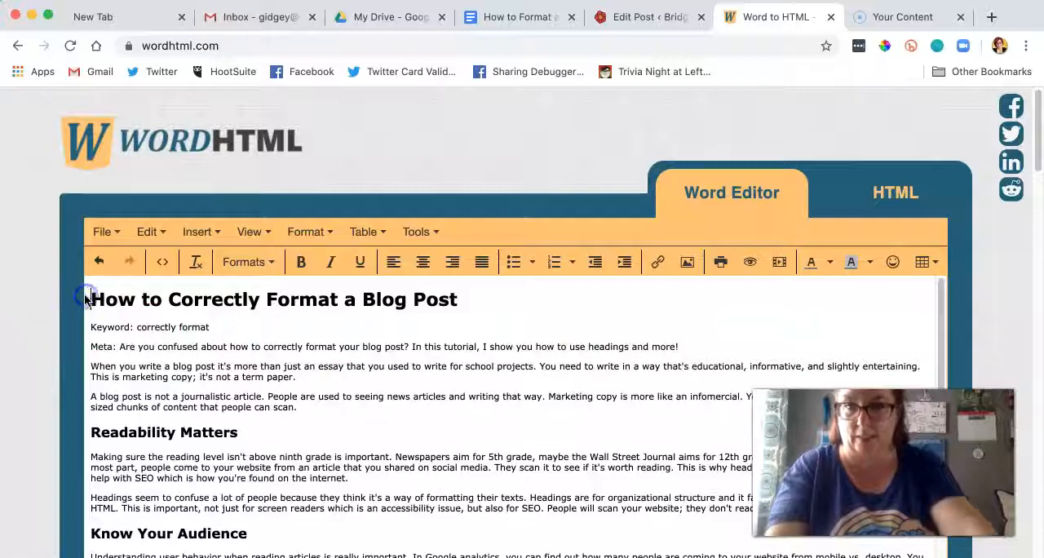
left_click(673, 349)
left_click_drag(672, 348, 89, 302)
key("BackSpace")
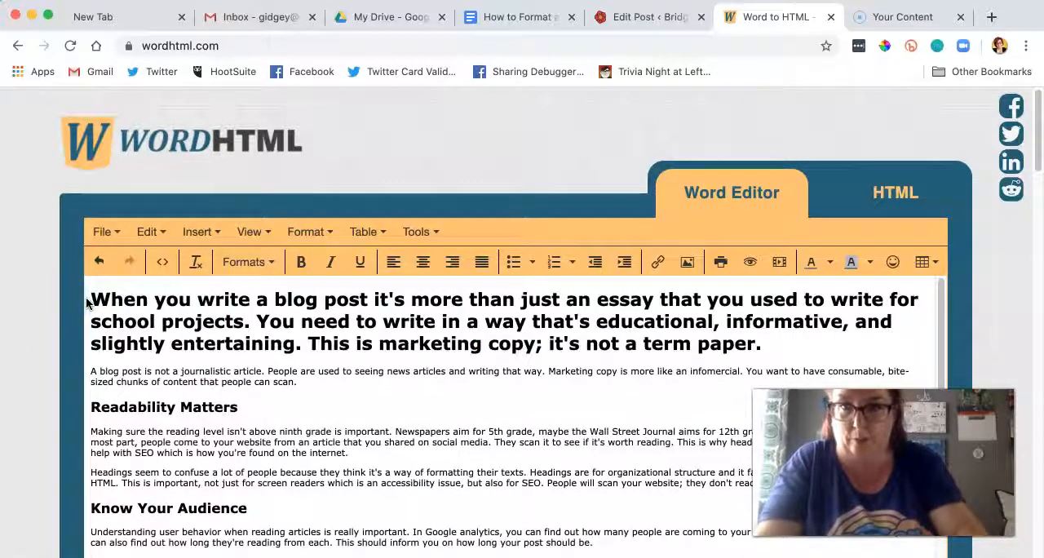
Step: Format the opening text starting "When you write a blog post" as Paragraph
left_click_drag(743, 345, 57, 300)
left_click(245, 262)
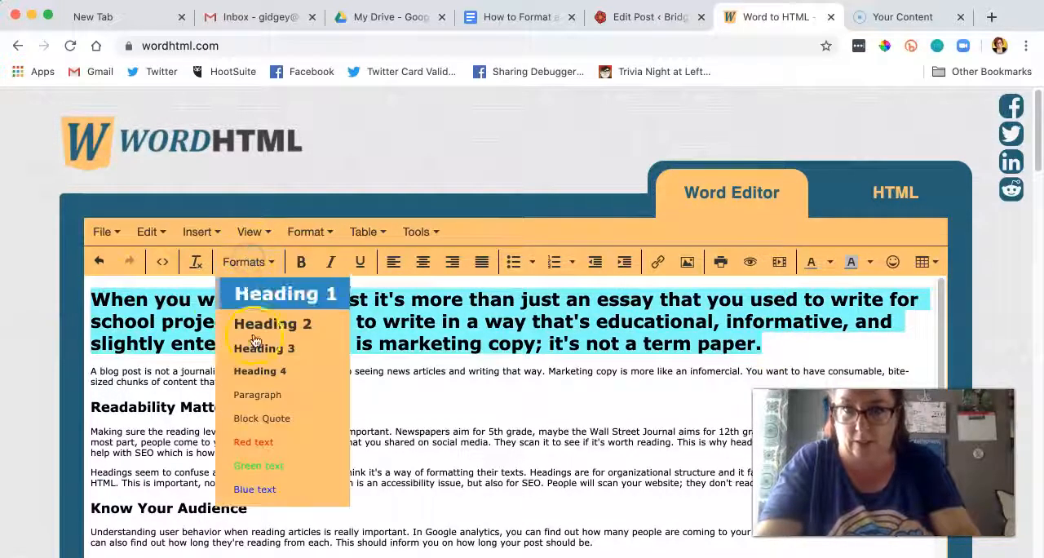
left_click(258, 395)
left_click(341, 340)
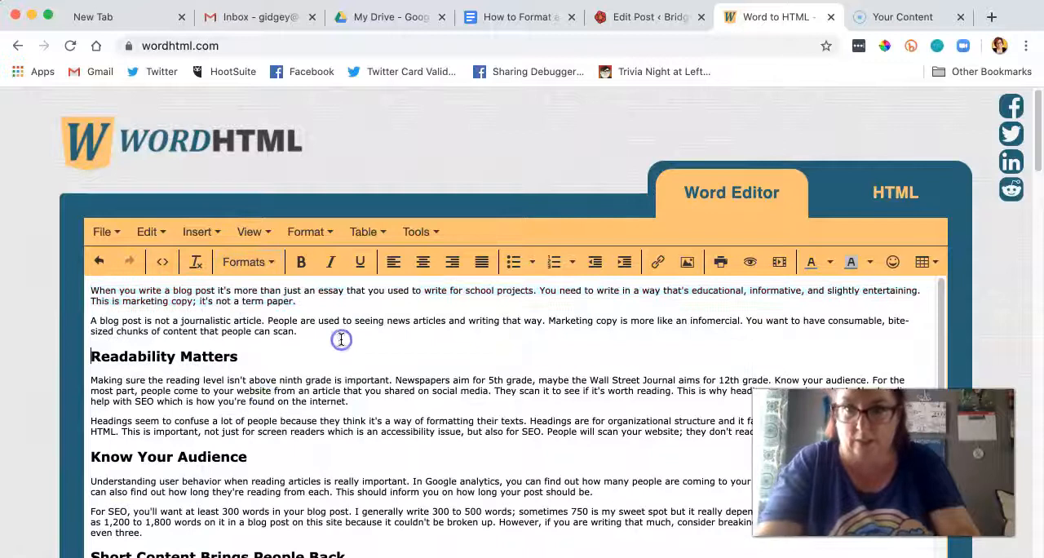
Step: Copy the whole cleaned article into the body of the WordPress post, remove the trailing blank line and save the draft
key("super+a")
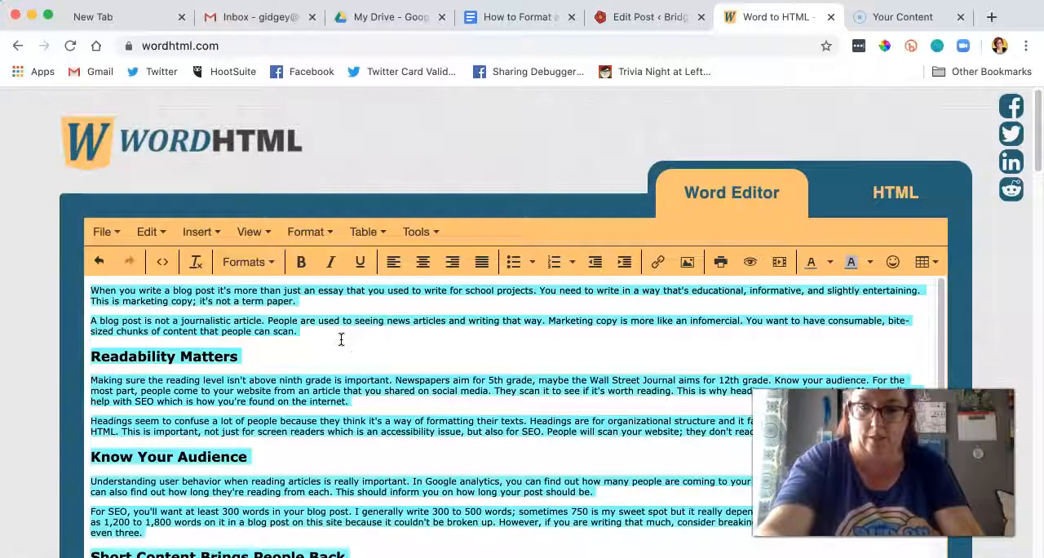
left_click(645, 16)
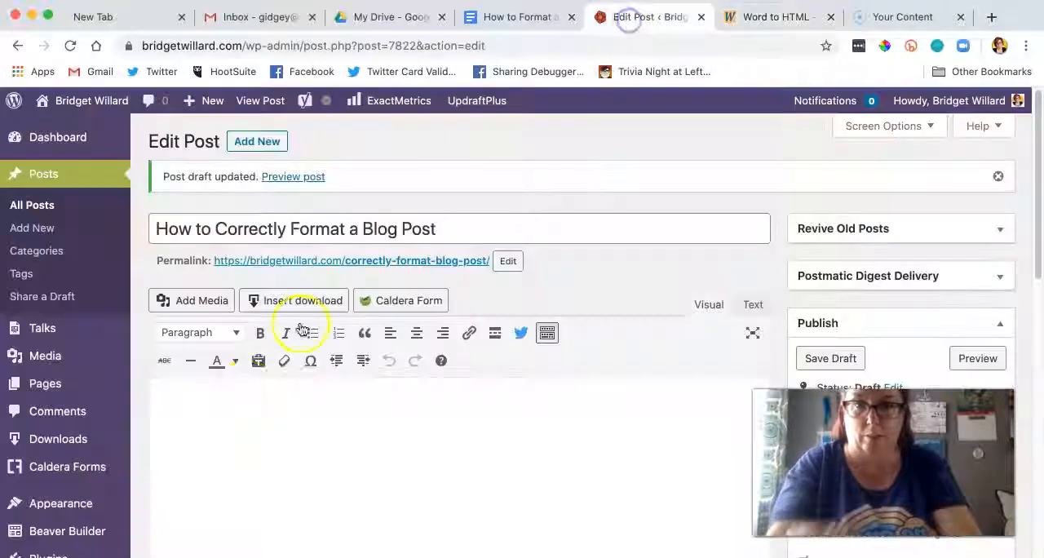
left_click(211, 417)
key("super+v")
scroll(211, 417, "down", 15)
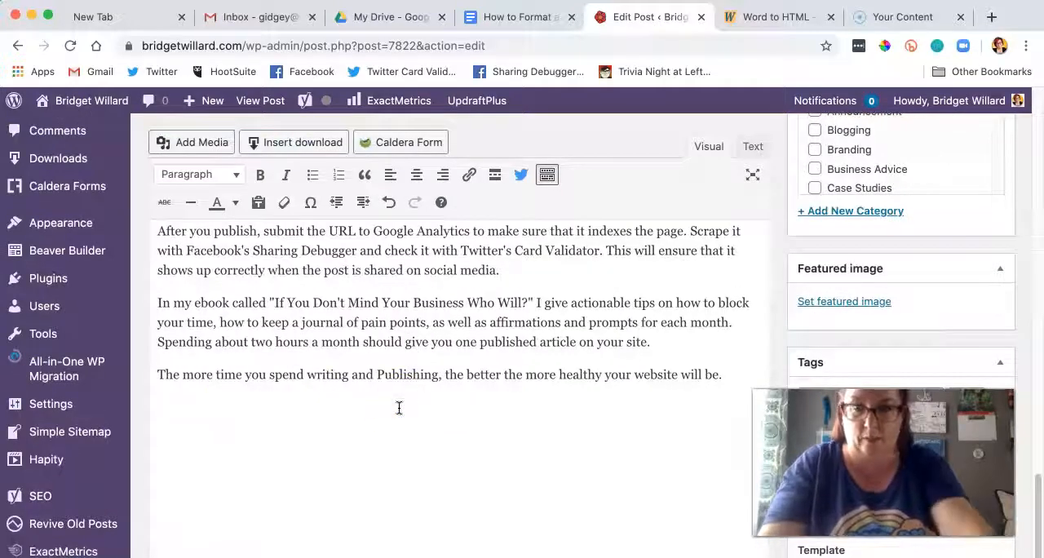
key("BackSpace")
scroll(576, 419, "down", 5)
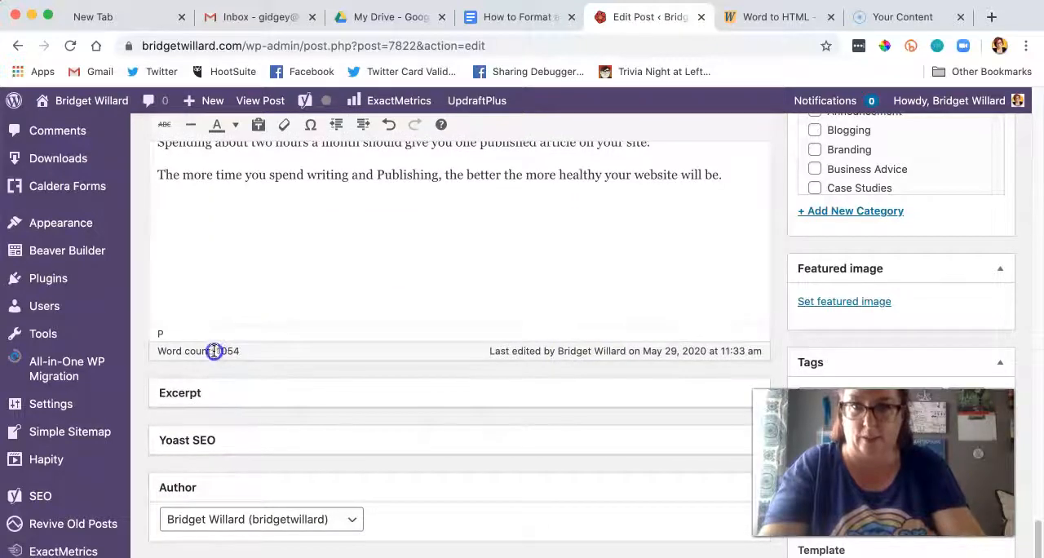
scroll(462, 384, "up", 10)
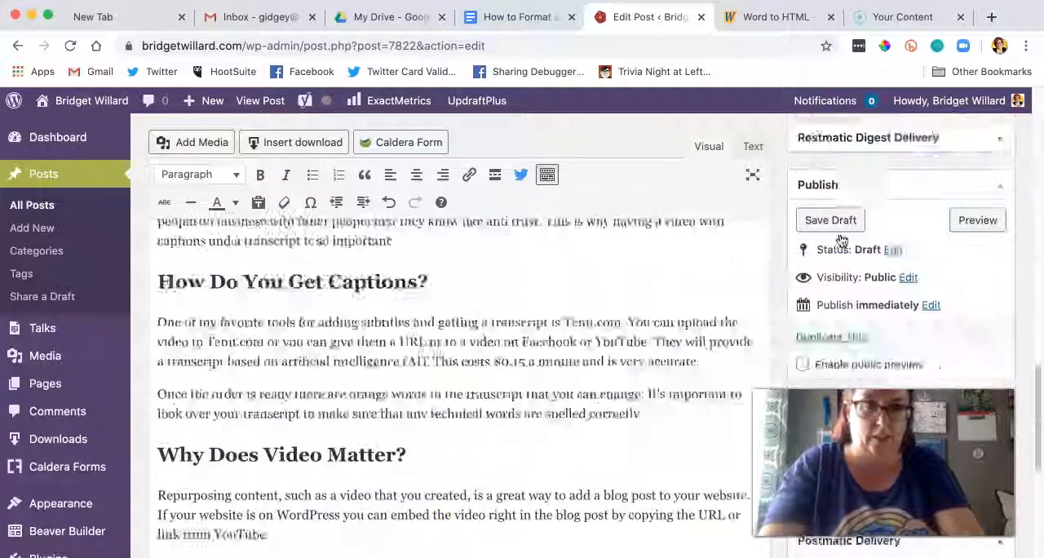
scroll(841, 241, "up", 3)
left_click(833, 279)
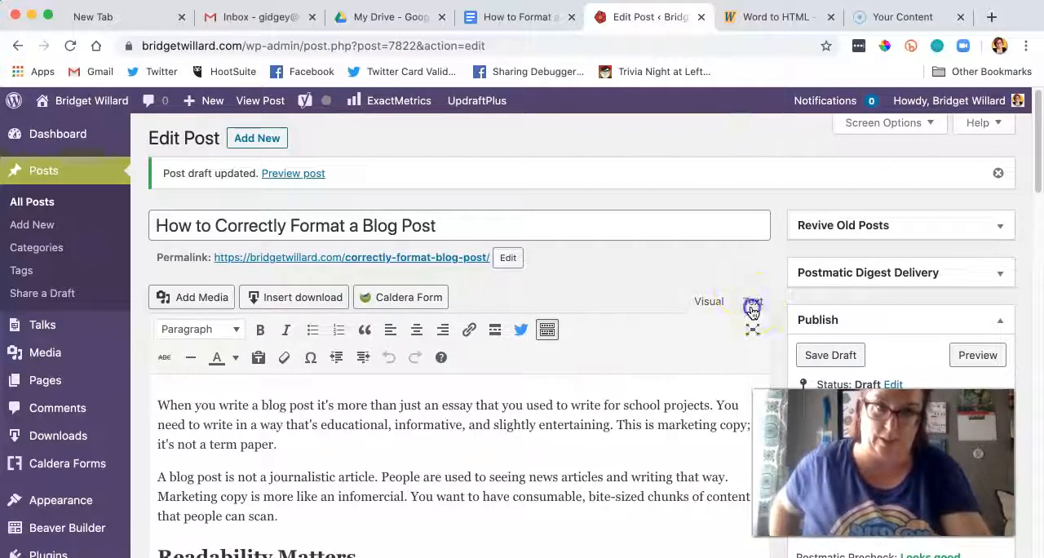
Step: Examine the h2 heading tags in the post's HTML source and the formatted headings in the visual view
left_click(752, 306)
scroll(420, 383, "down", 3)
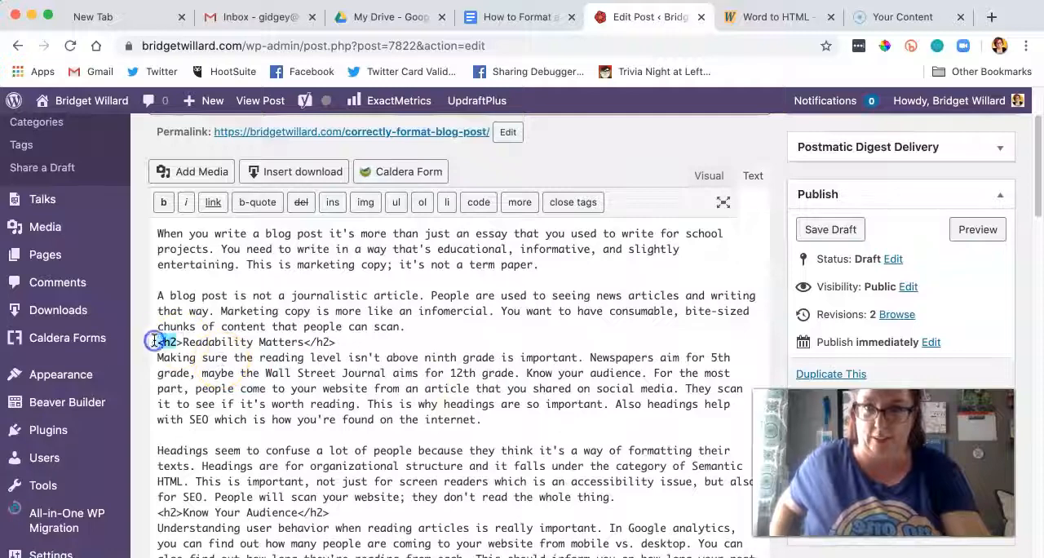
scroll(275, 373, "down", 6)
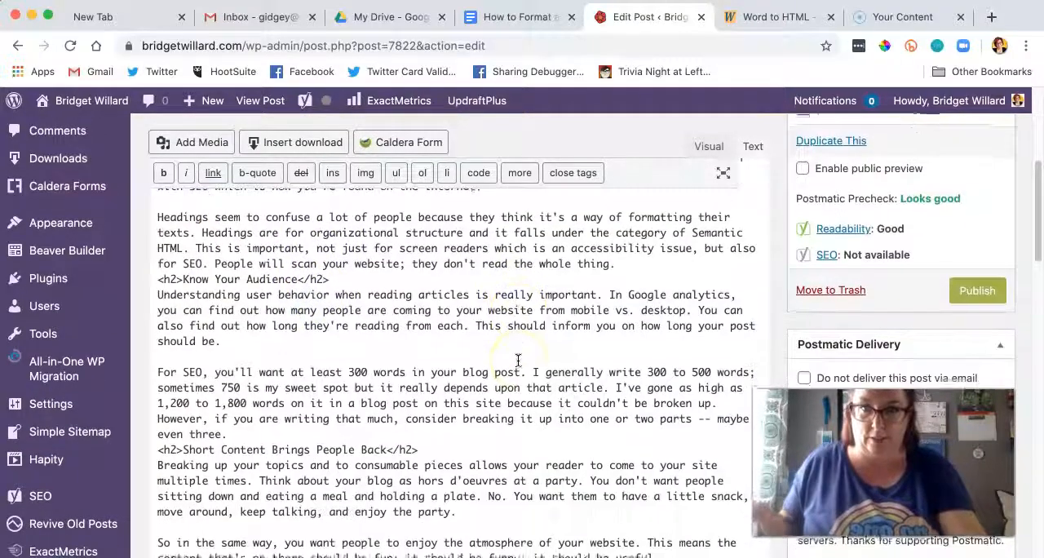
scroll(518, 360, "up", 10)
left_click(698, 304)
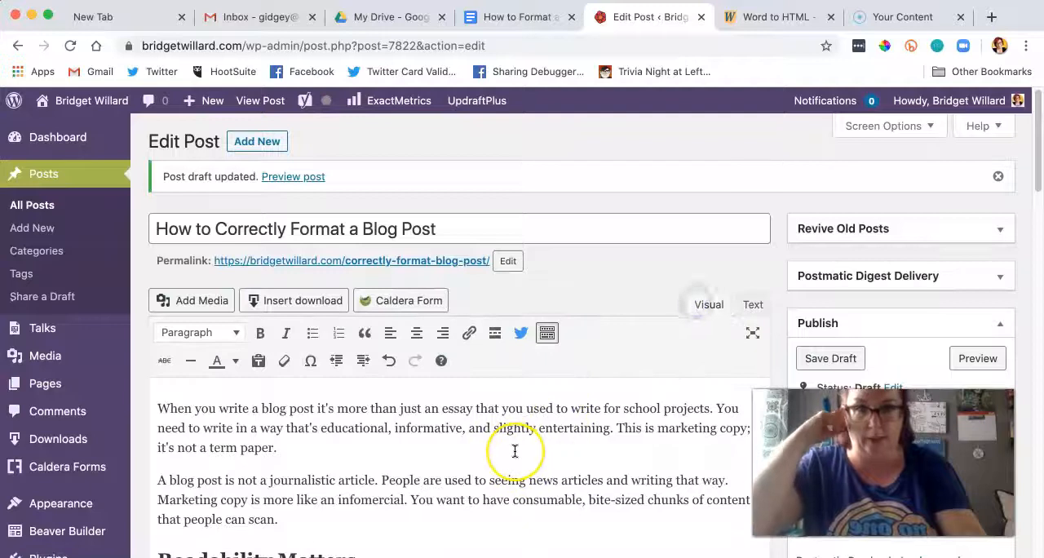
scroll(515, 451, "down", 7)
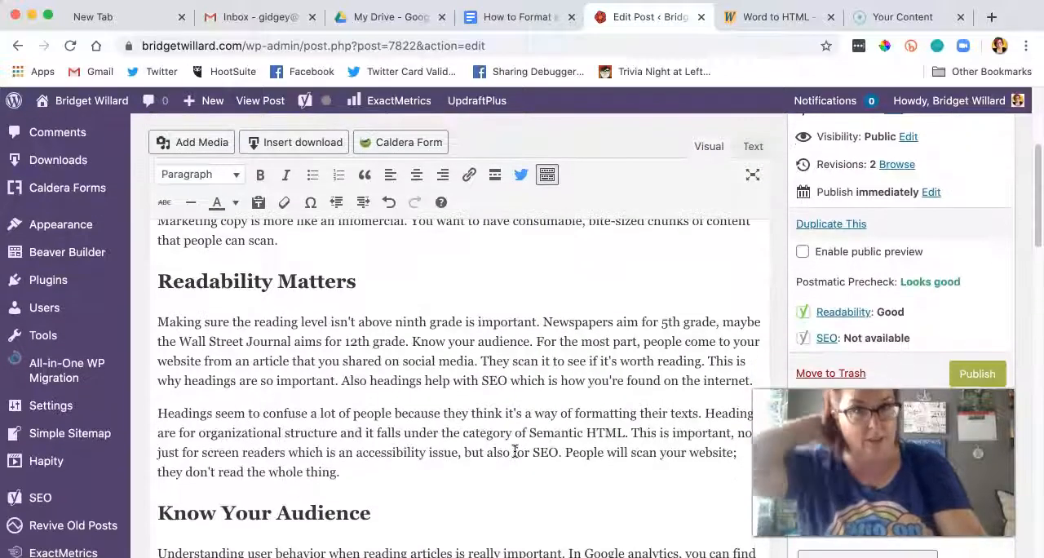
scroll(515, 451, "down", 1)
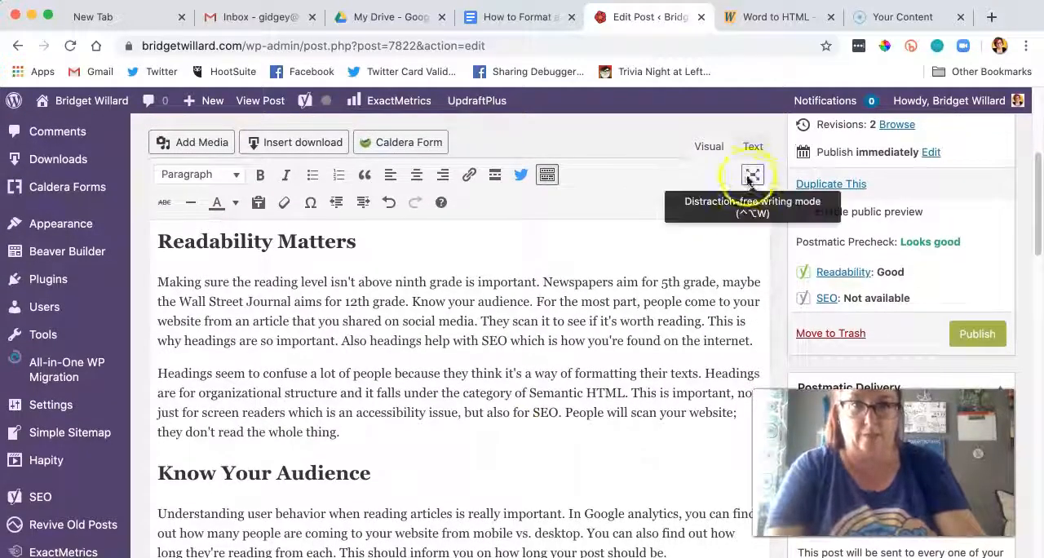
Step: Copy the wordhtml.com address and read through the WordPress post's body to its end
left_click(779, 17)
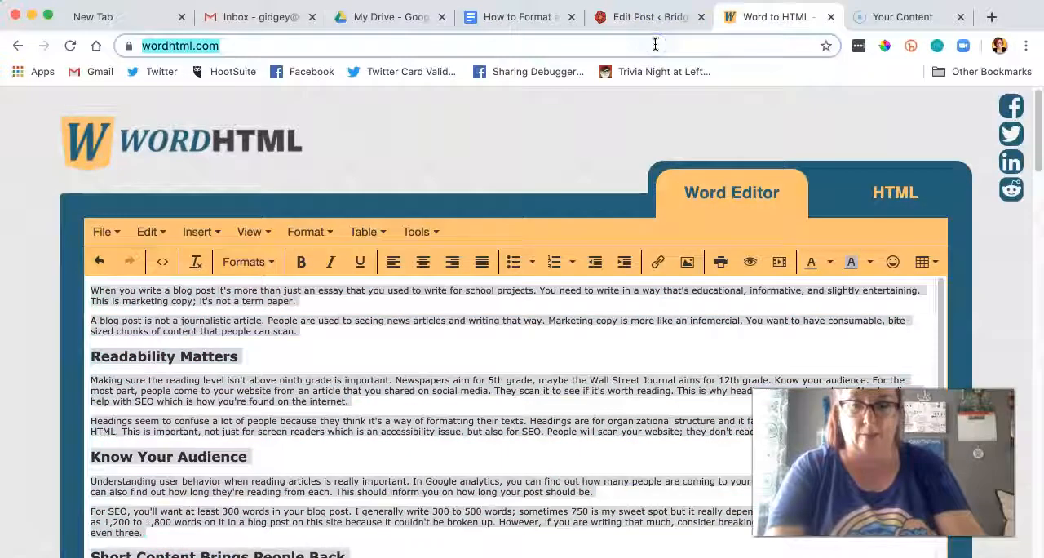
left_click(650, 18)
scroll(529, 361, "down", 10)
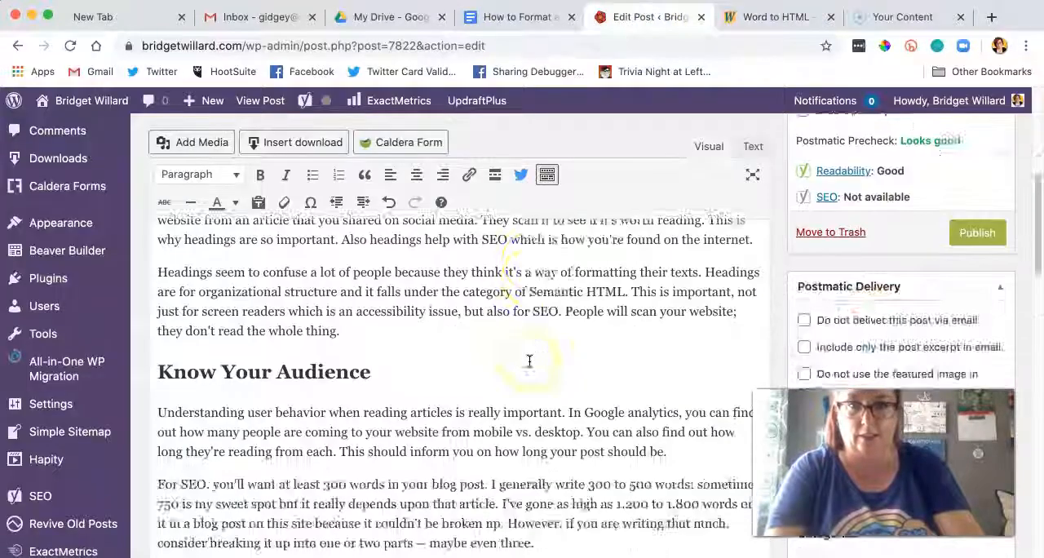
scroll(529, 362, "down", 5)
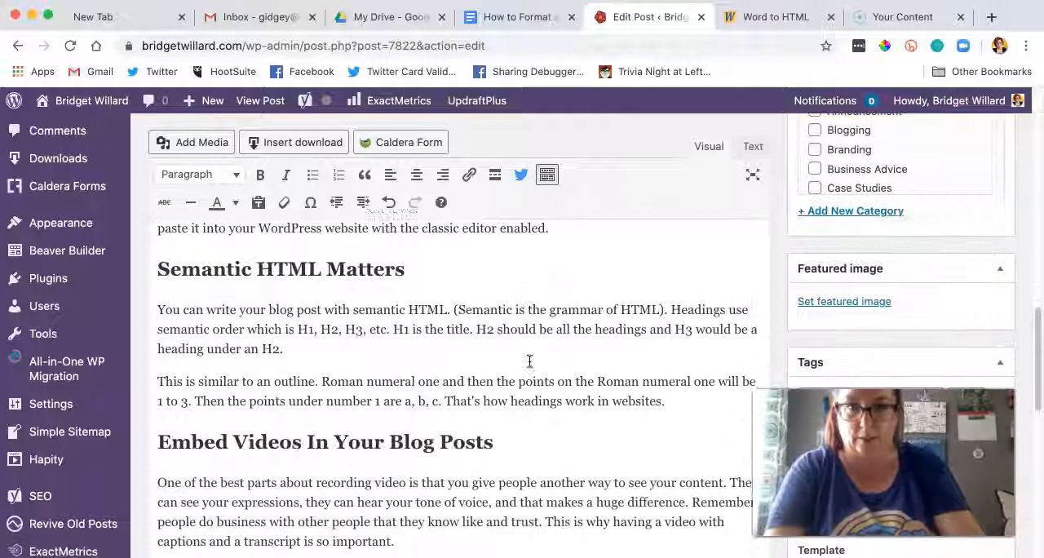
scroll(528, 361, "up", 1)
scroll(529, 362, "down", 10)
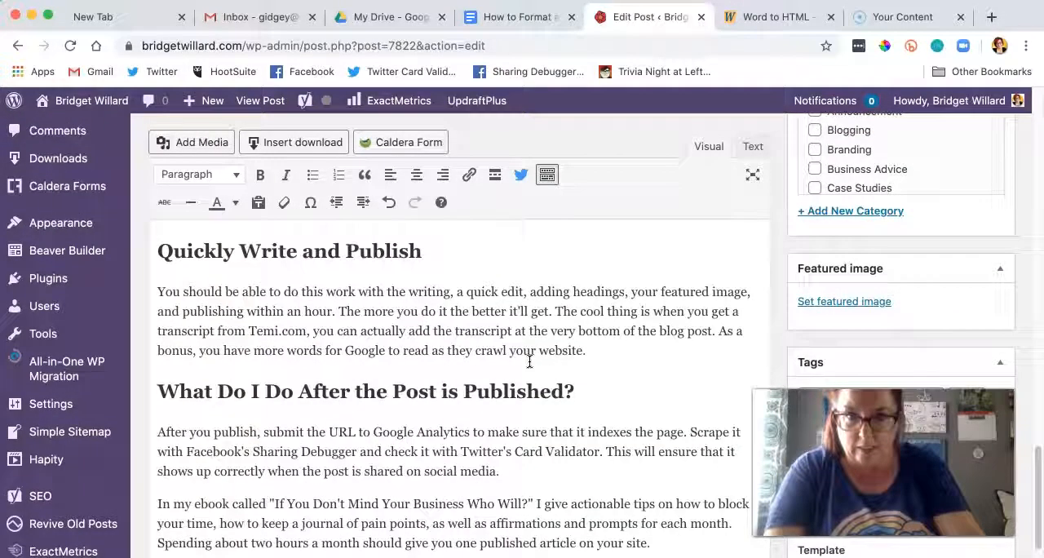
scroll(529, 361, "down", 3)
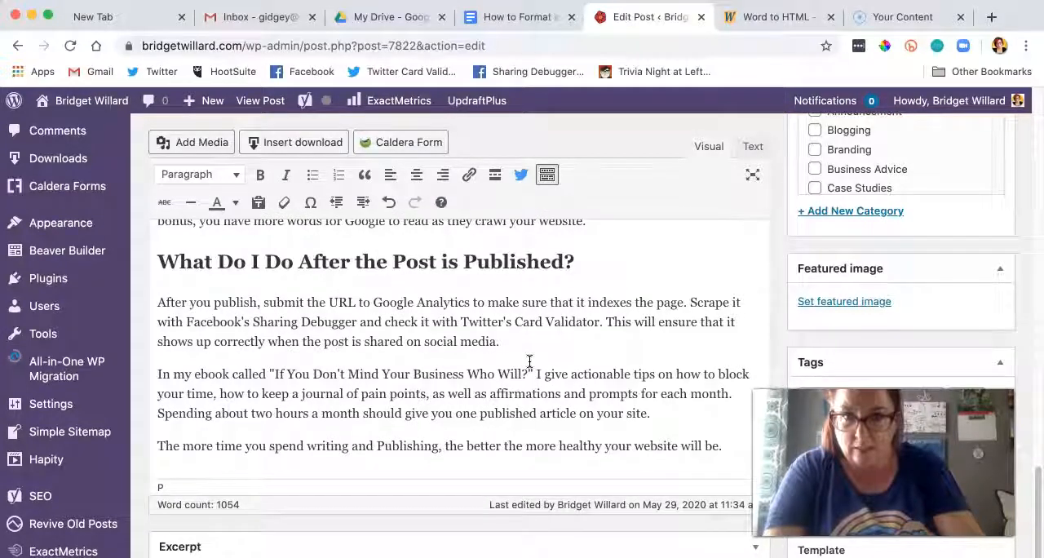
scroll(529, 362, "up", 4)
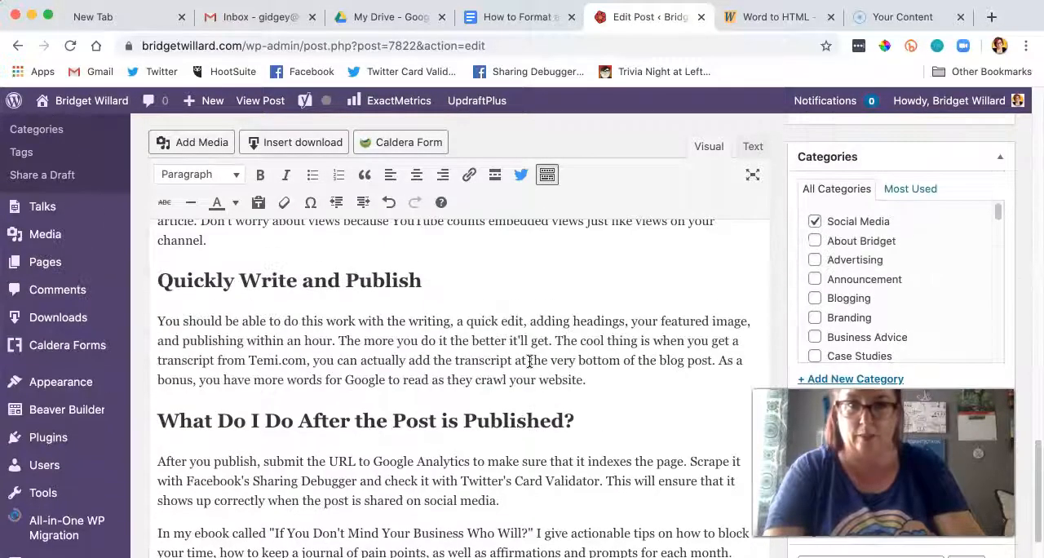
scroll(529, 362, "up", 3)
scroll(529, 361, "up", 5)
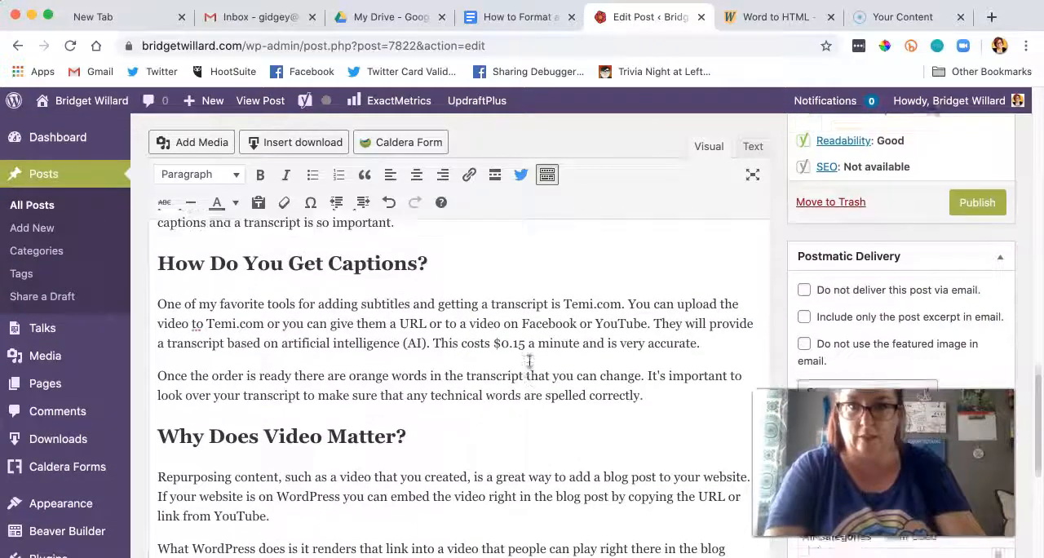
Step: Find the Hemingwayapp.com mention under "How Many Headings Do I Need?" in the post body and select it
key("super+f")
type("hem")
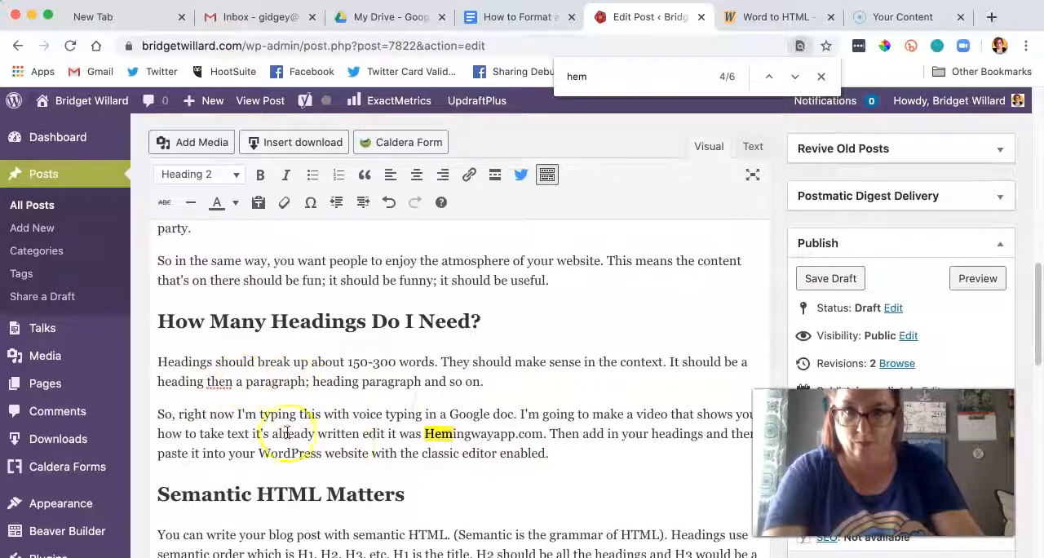
scroll(490, 421, "down", 2)
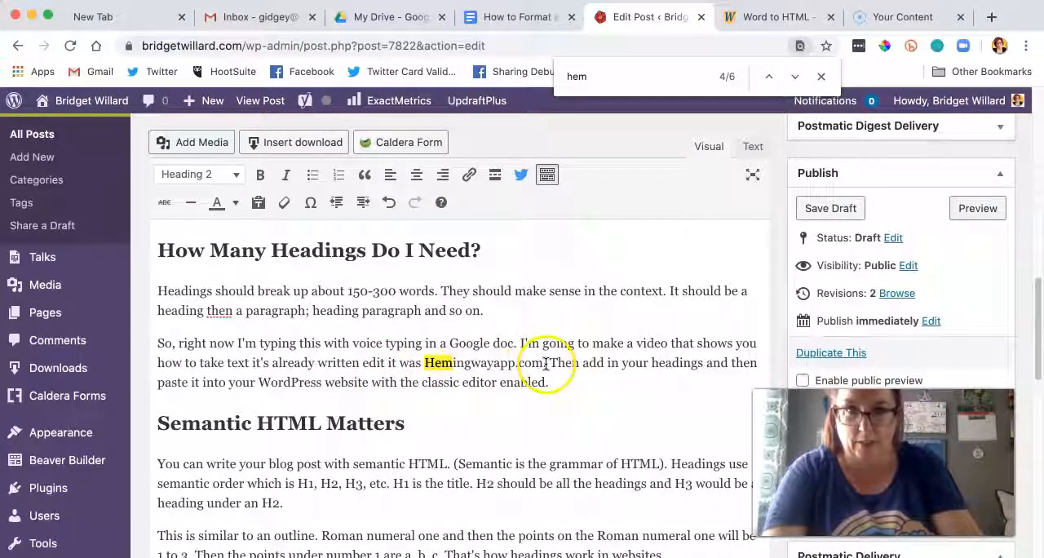
left_click_drag(543, 365, 424, 364)
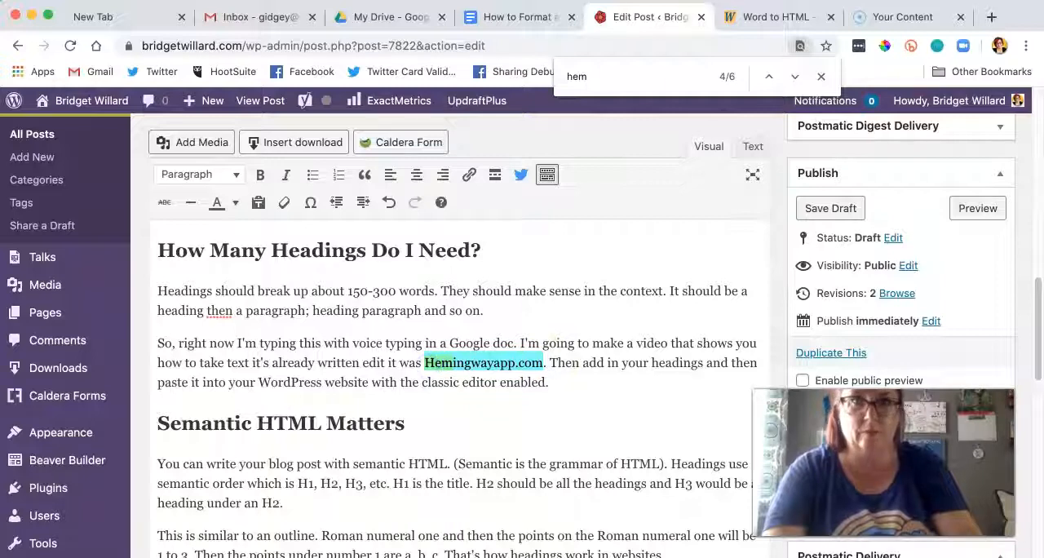
Step: Load hemingwayapp.com in place of the WordHTML page and copy its address
left_click(763, 17)
left_click(652, 46)
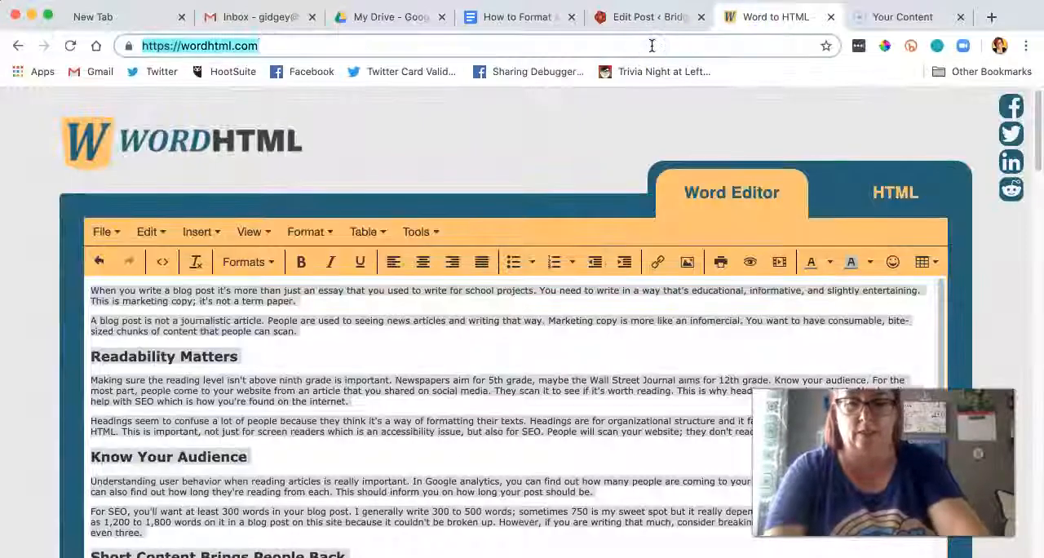
type("hemin")
key("Return")
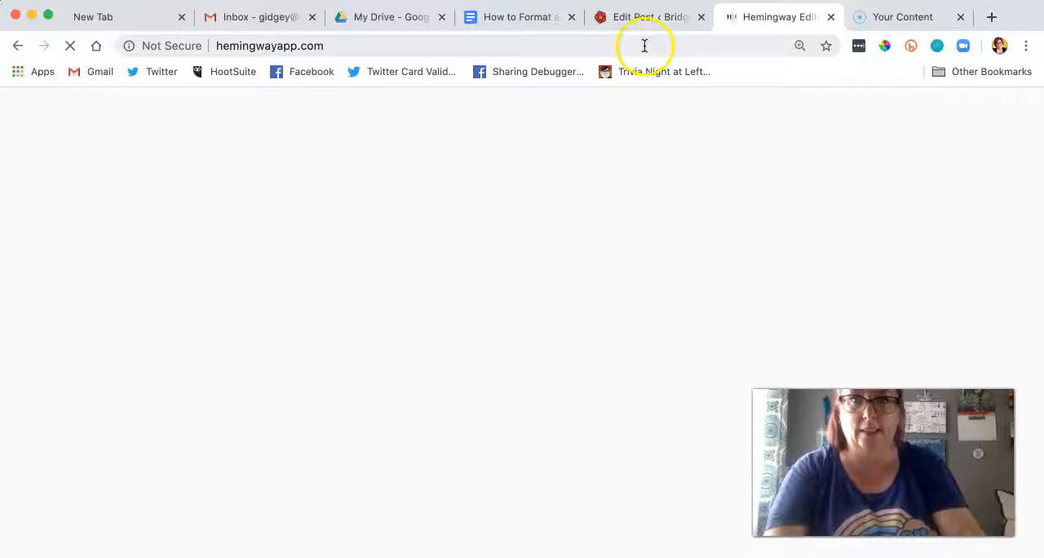
left_click(644, 45)
left_click(659, 16)
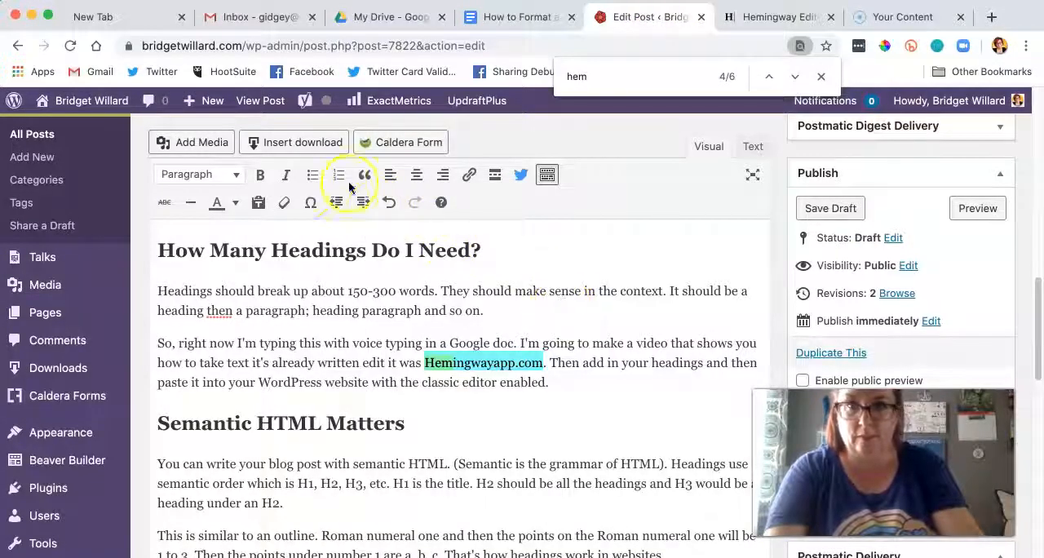
left_click(468, 177)
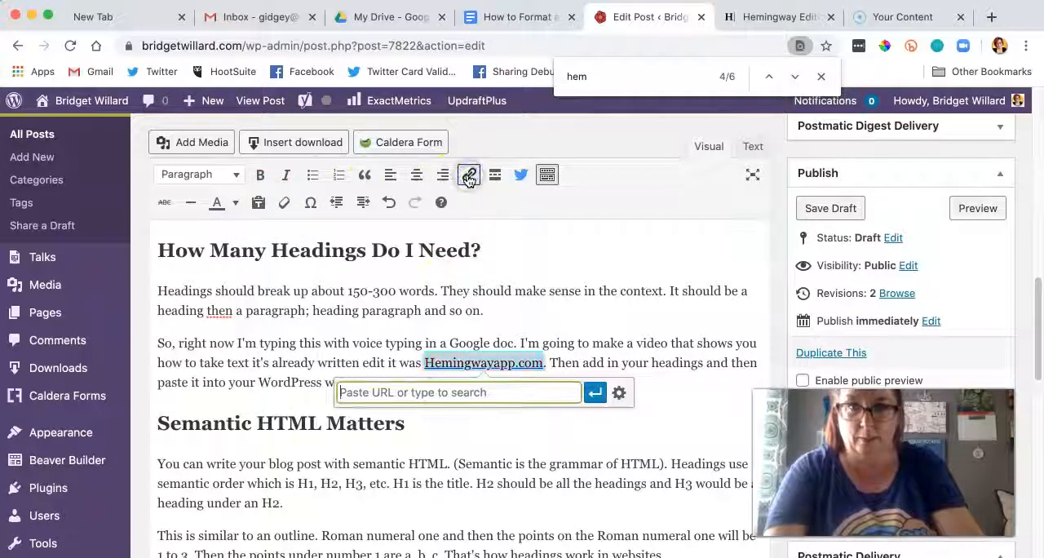
left_click(596, 393)
left_click(599, 401)
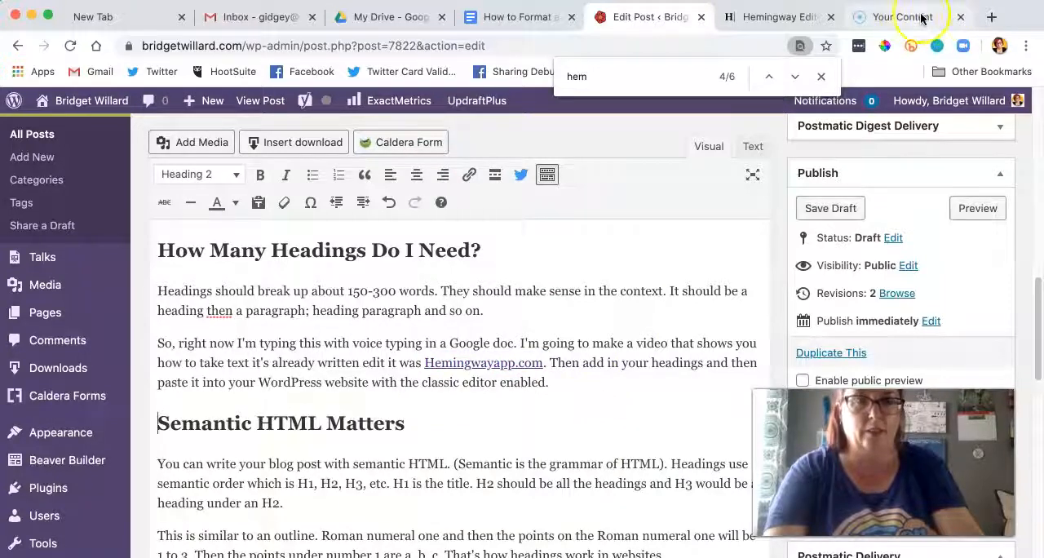
Step: Open the download page of the ebook "If You Don't Mind Your Business, Who Will?" in a new tab and copy its address
left_click(992, 17)
type("i")
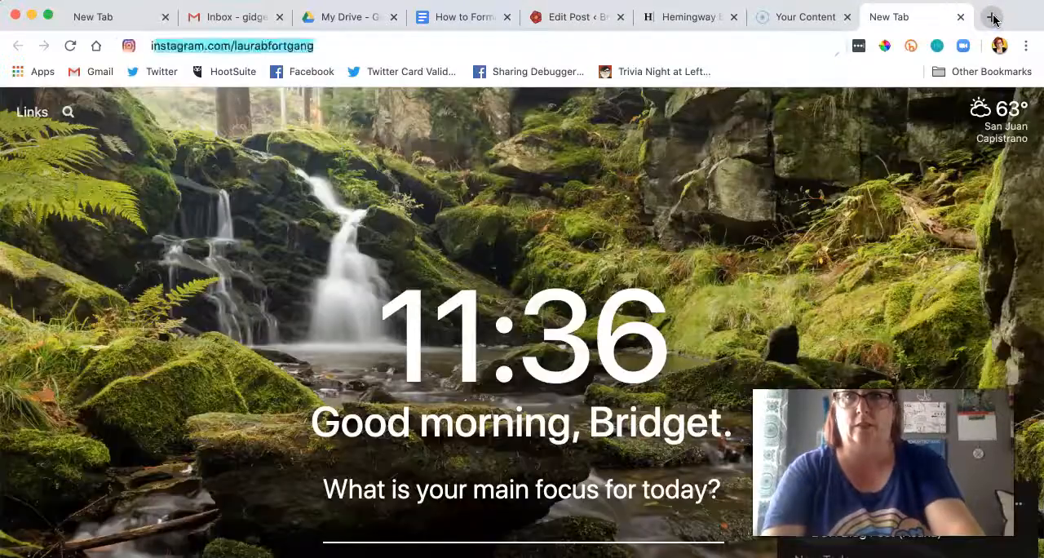
type("f you")
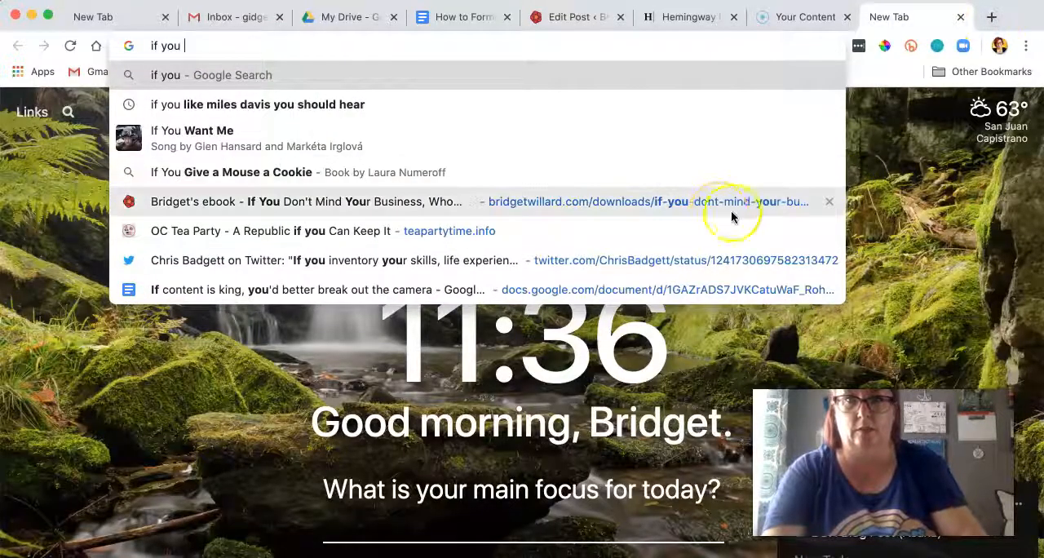
left_click(732, 216)
left_click(589, 44)
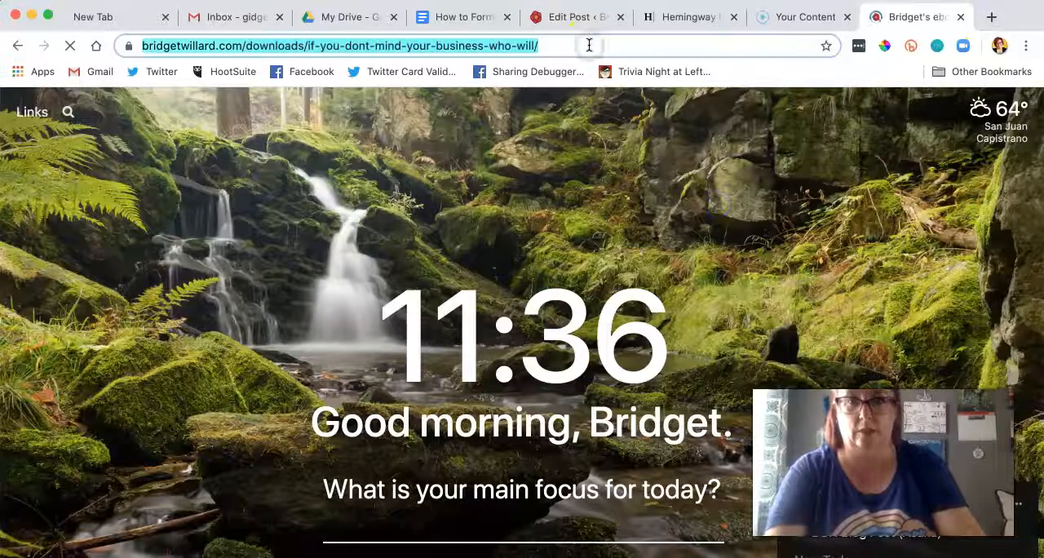
Step: Search the WordPress post for "ebook" and find the ebook mention in its last section
key("super+f")
type("hem")
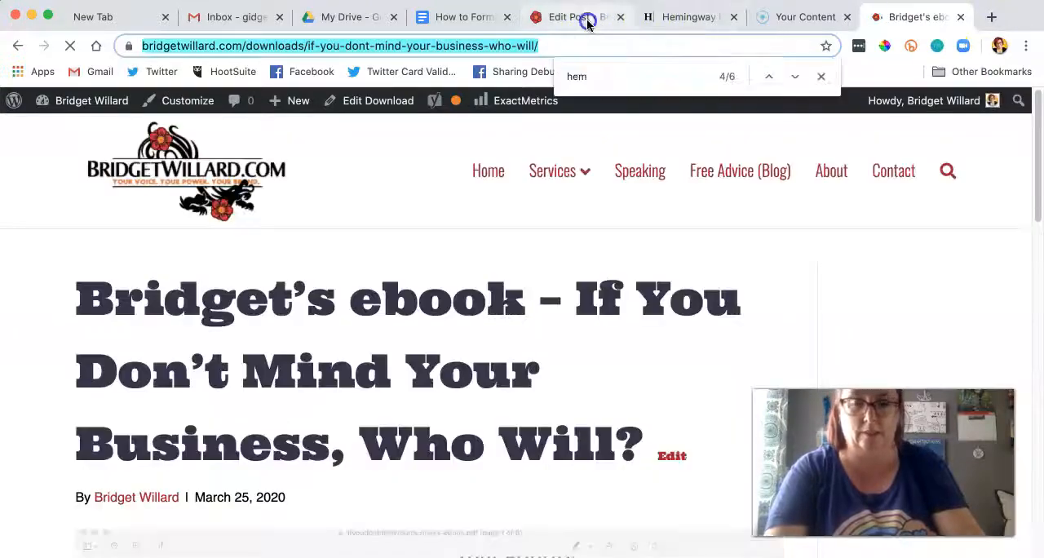
left_click(587, 23)
scroll(517, 269, "down", 15)
scroll(519, 269, "up", 15)
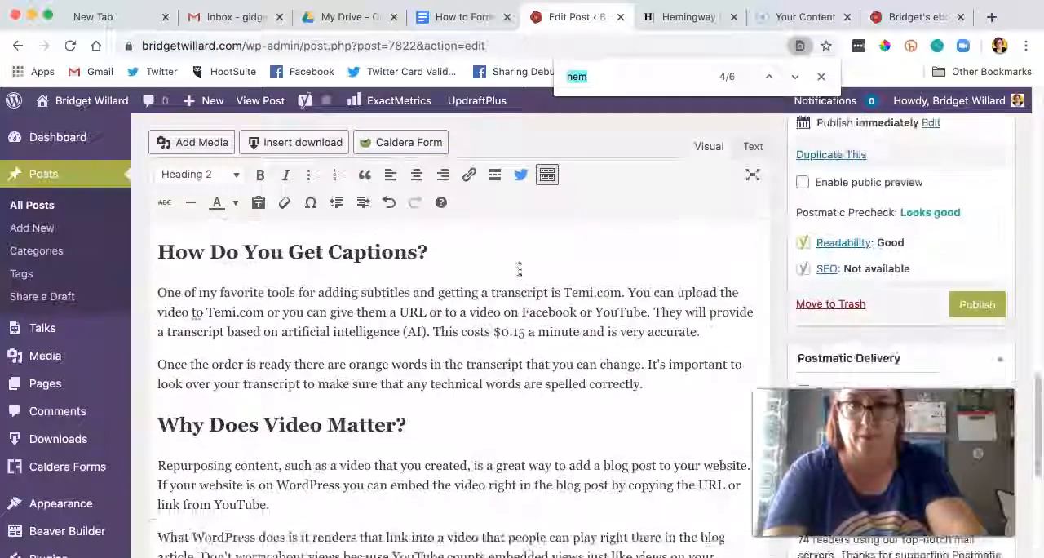
scroll(519, 269, "up", 1)
type("ebook")
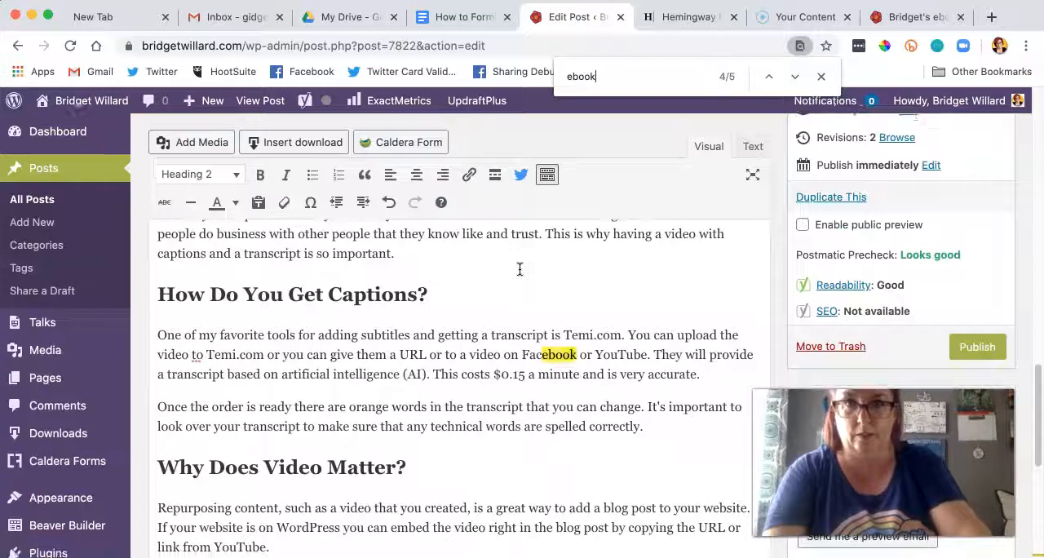
scroll(520, 269, "down", 6)
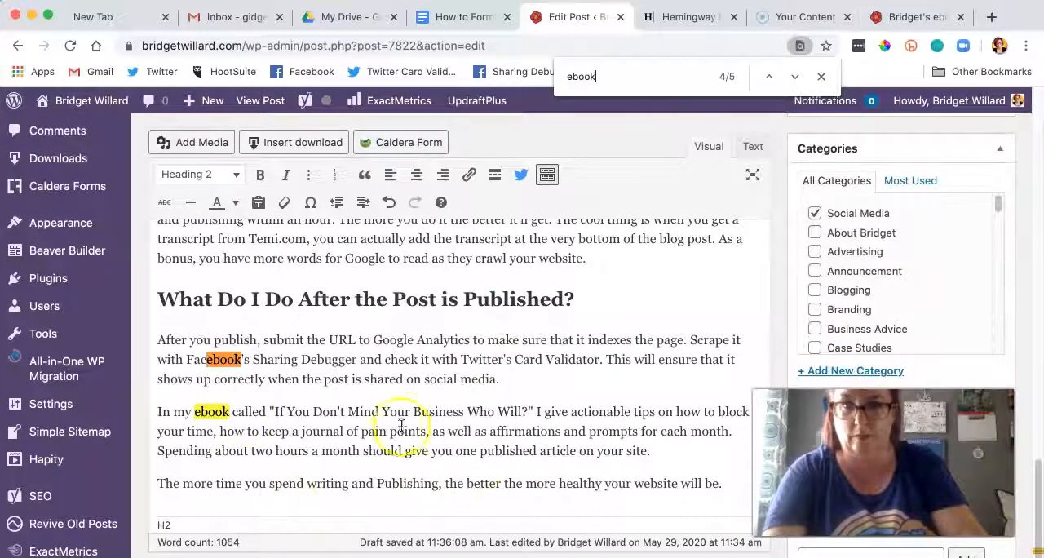
Step: Link the title "If You Don't Mind Your Business Who Will?" in the post to the ebook's download page
left_click_drag(529, 412, 308, 410)
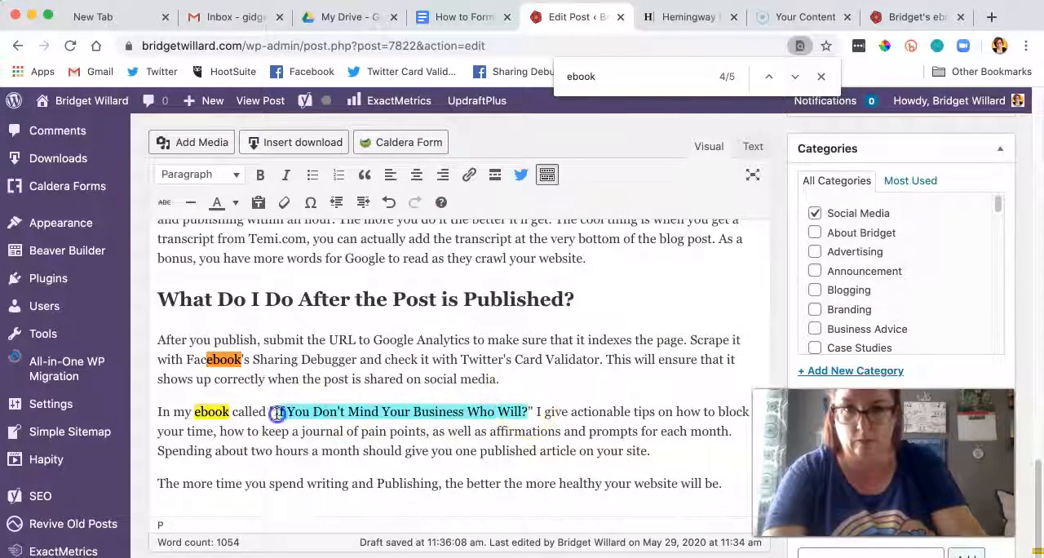
left_click(469, 175)
key("super+v")
left_click(514, 447)
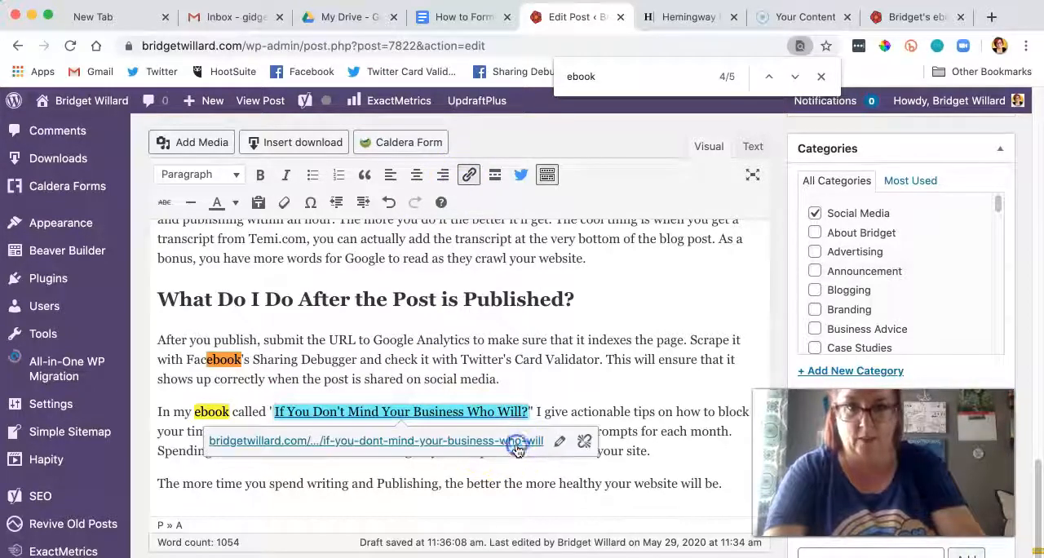
Step: Replace the post's Social Media category with Blogging
left_click(815, 214)
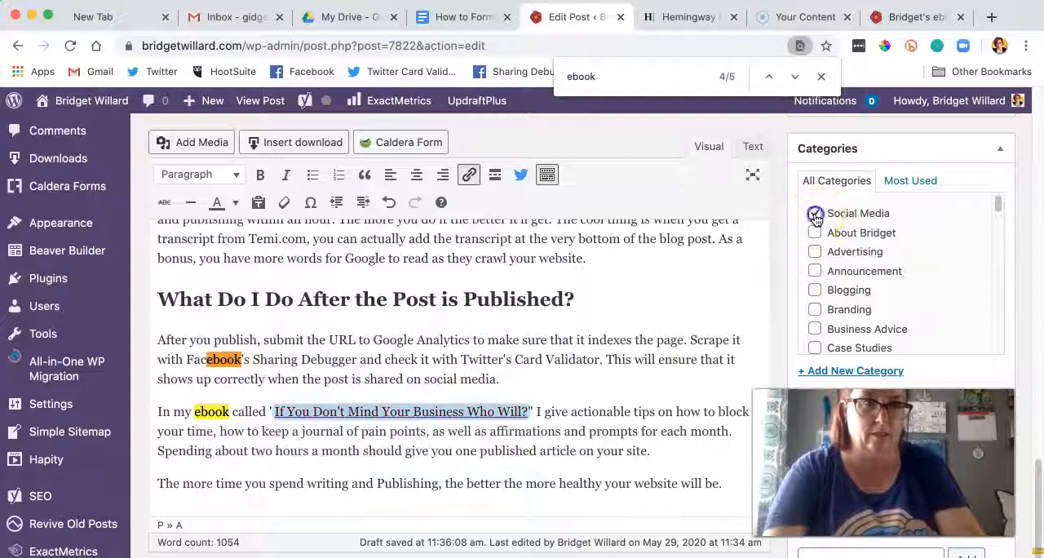
scroll(879, 252, "down", 3)
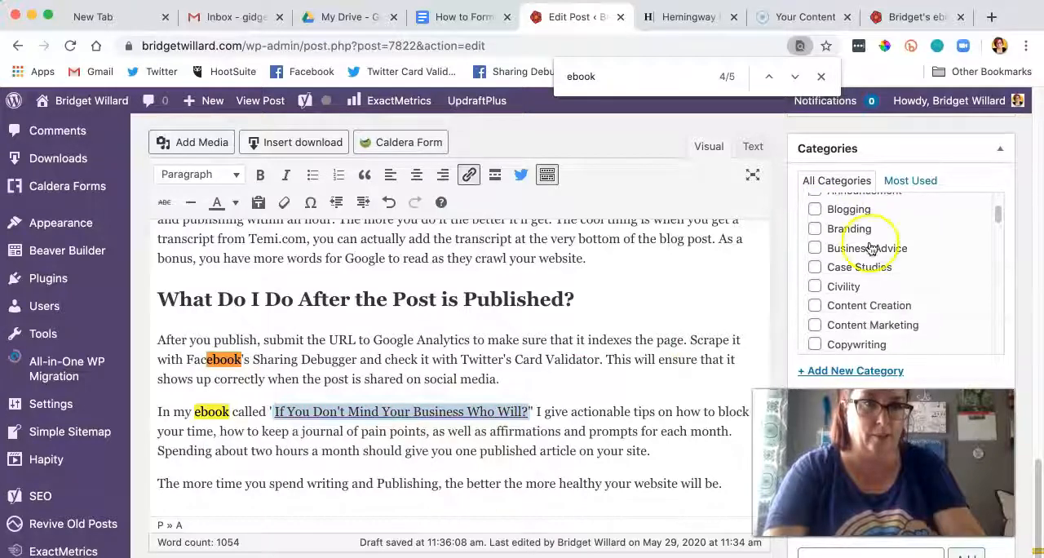
scroll(763, 285, "up", 10)
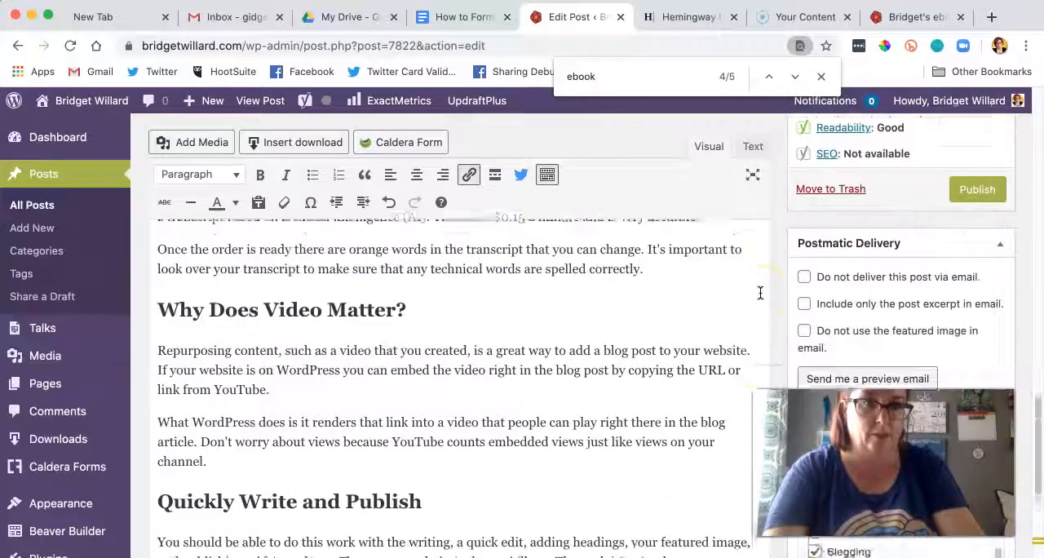
Step: Upload the how-to-format-blog-post JPG from the Desktop and set it as the post's featured image
scroll(760, 292, "up", 5)
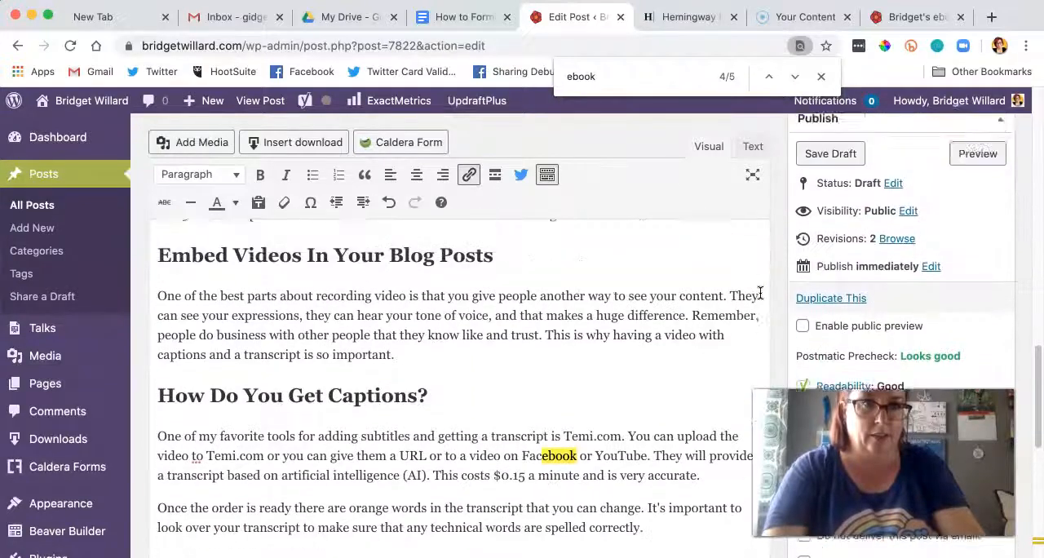
scroll(760, 292, "down", 15)
scroll(761, 292, "up", 8)
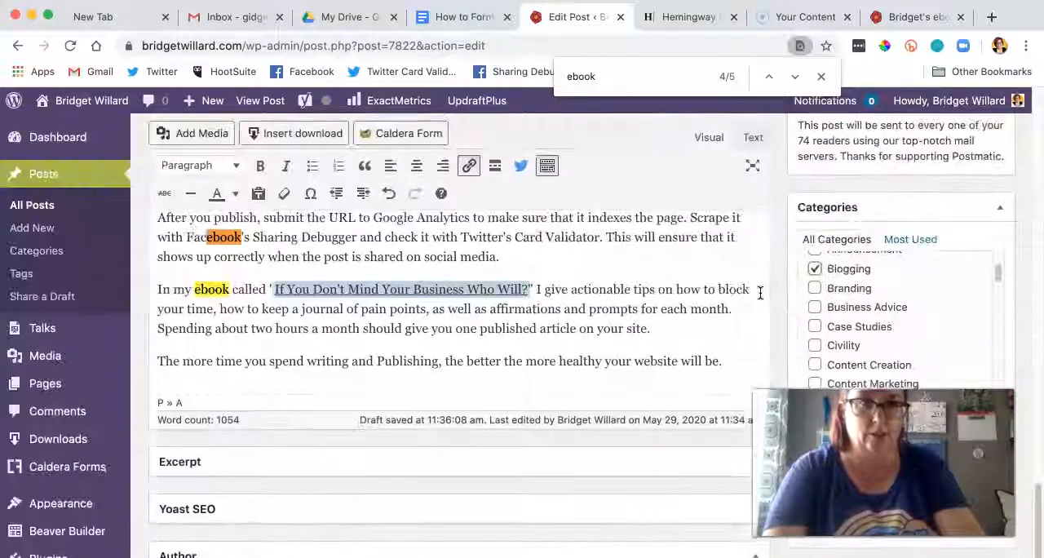
scroll(761, 292, "down", 8)
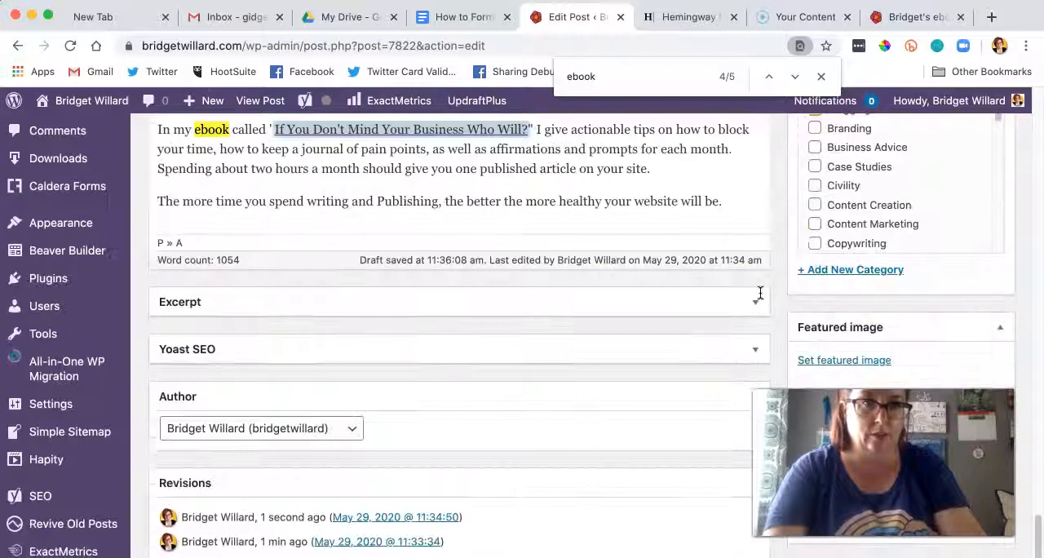
left_click(873, 302)
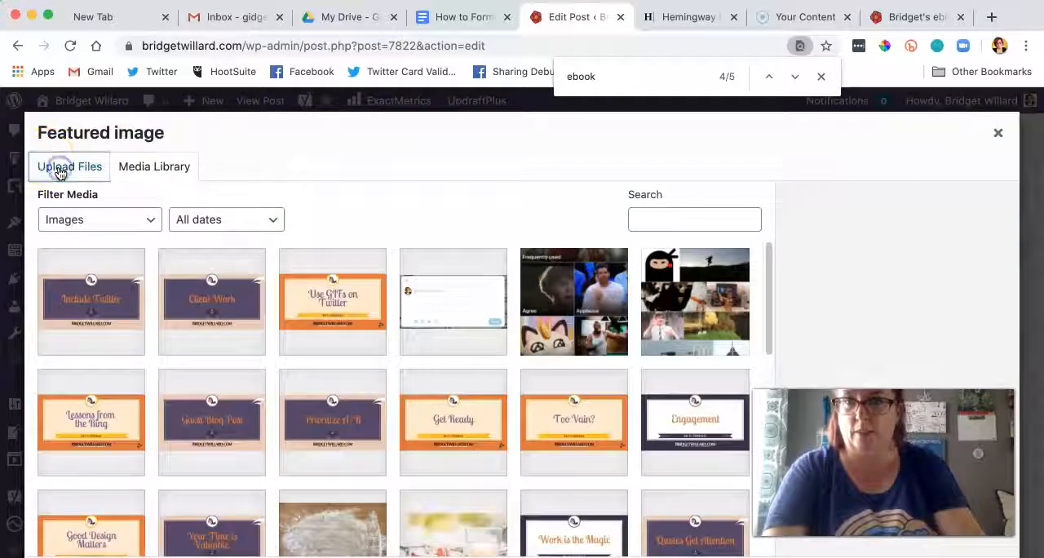
left_click(55, 168)
left_click(542, 374)
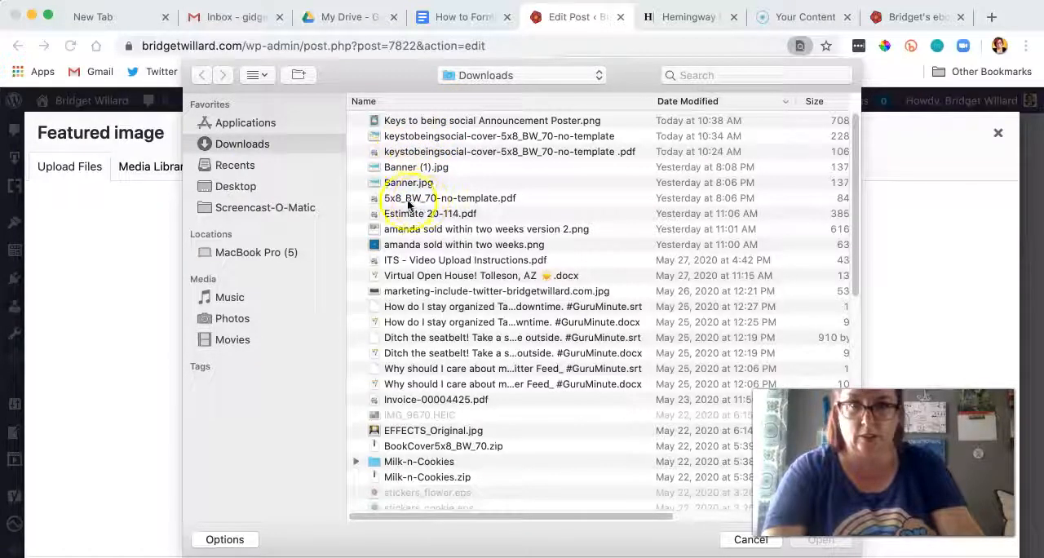
left_click(240, 188)
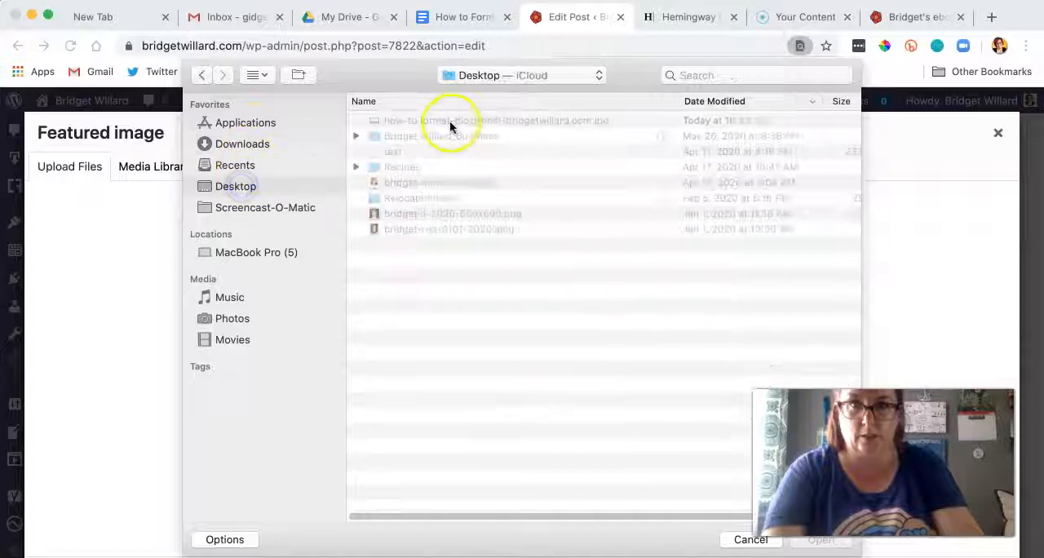
double_click(461, 122)
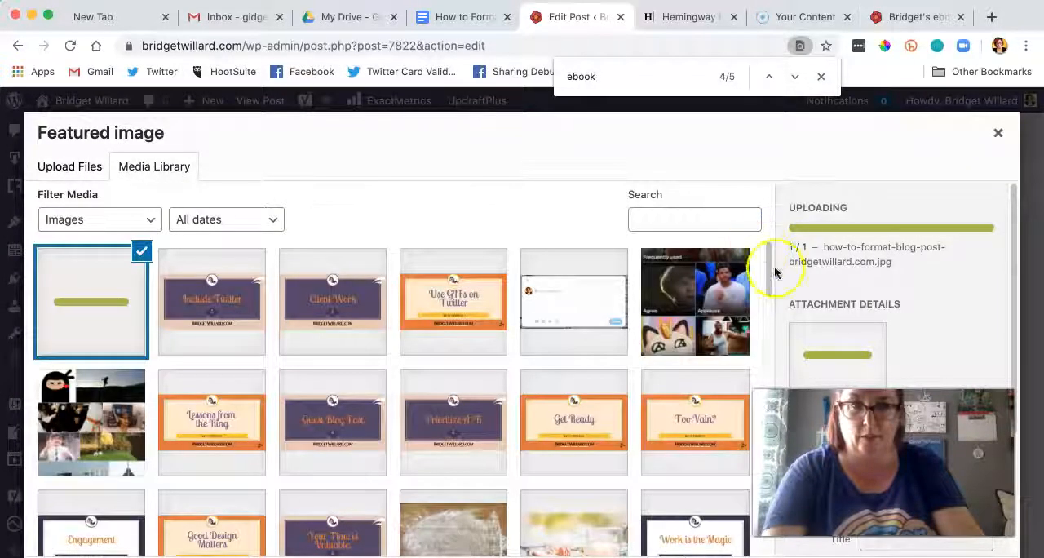
left_click(956, 557)
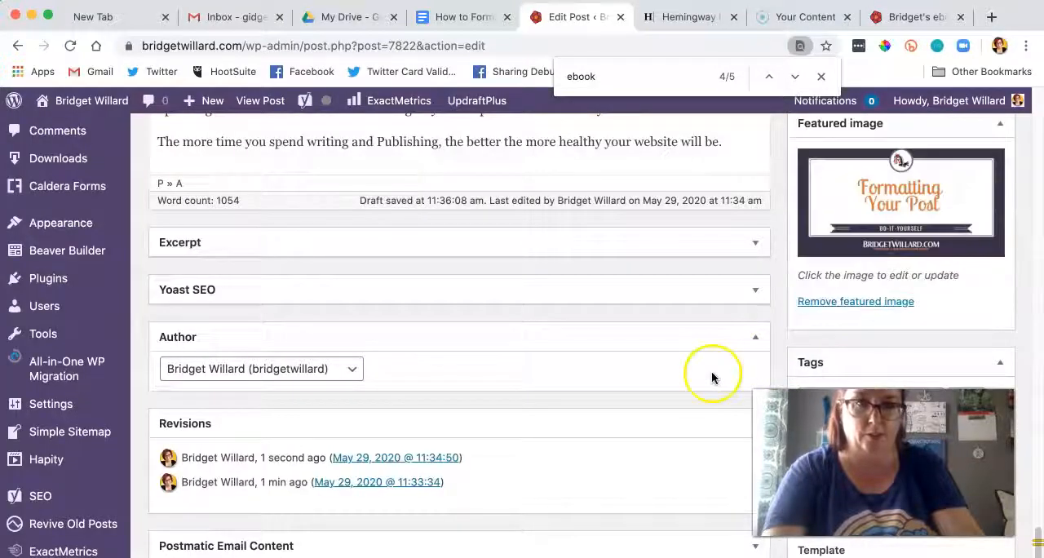
Step: Copy the keyword "correctly format" from the Google Doc into the post's Yoast SEO focus keyphrase
left_click(755, 291)
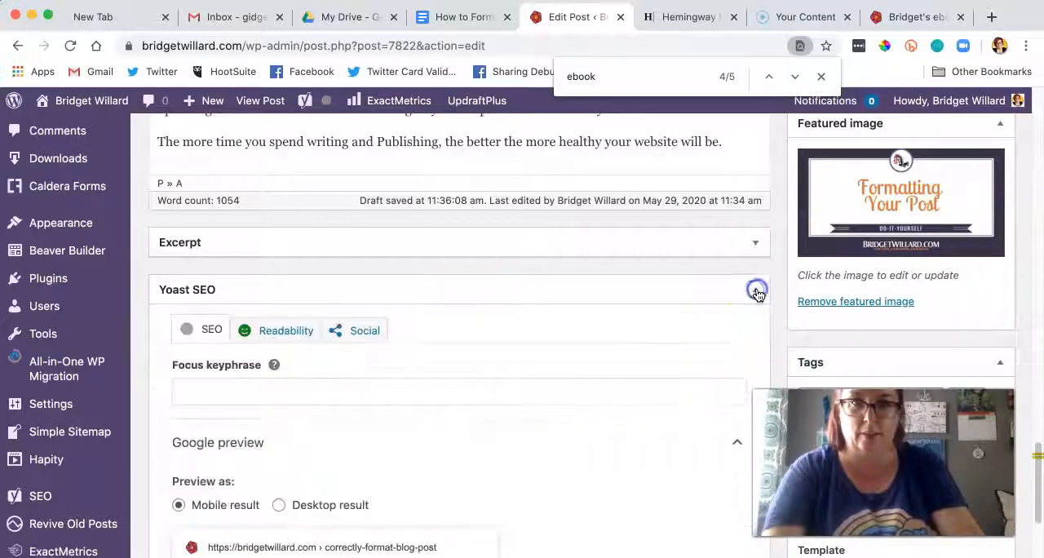
left_click(469, 16)
left_click_drag(438, 312, 355, 314)
key("cmd+c")
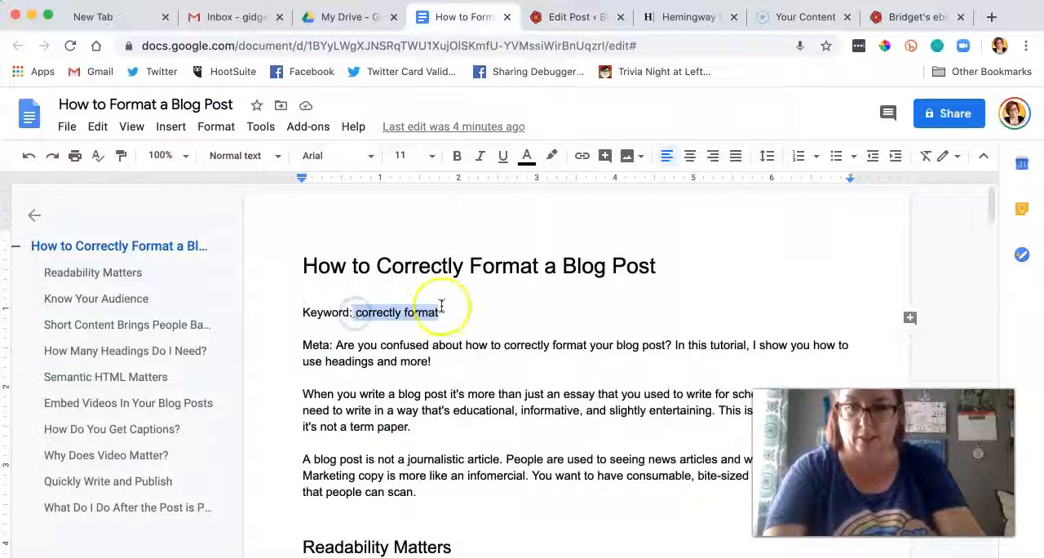
left_click(483, 310)
left_click_drag(357, 314, 413, 307)
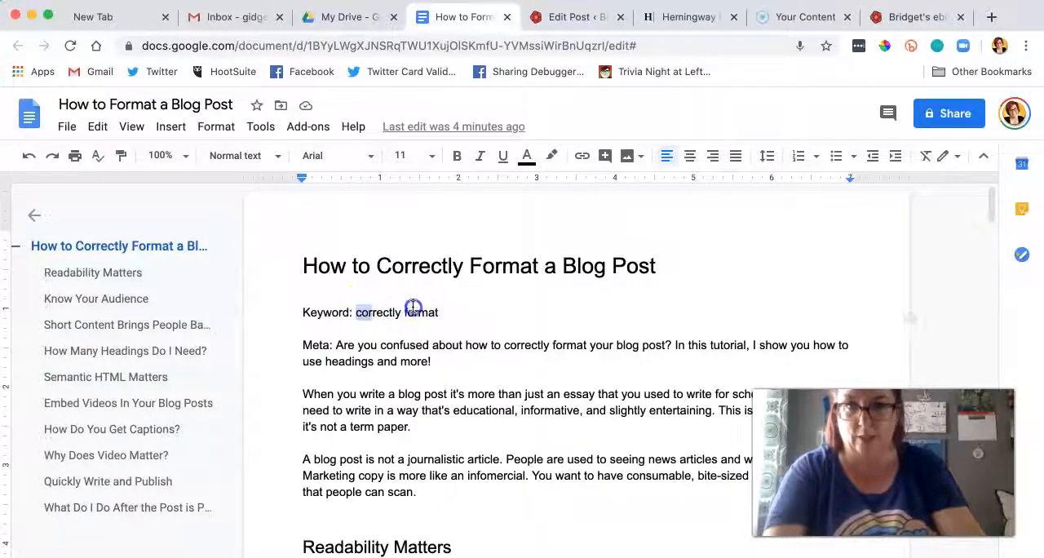
left_click(565, 25)
left_click(310, 392)
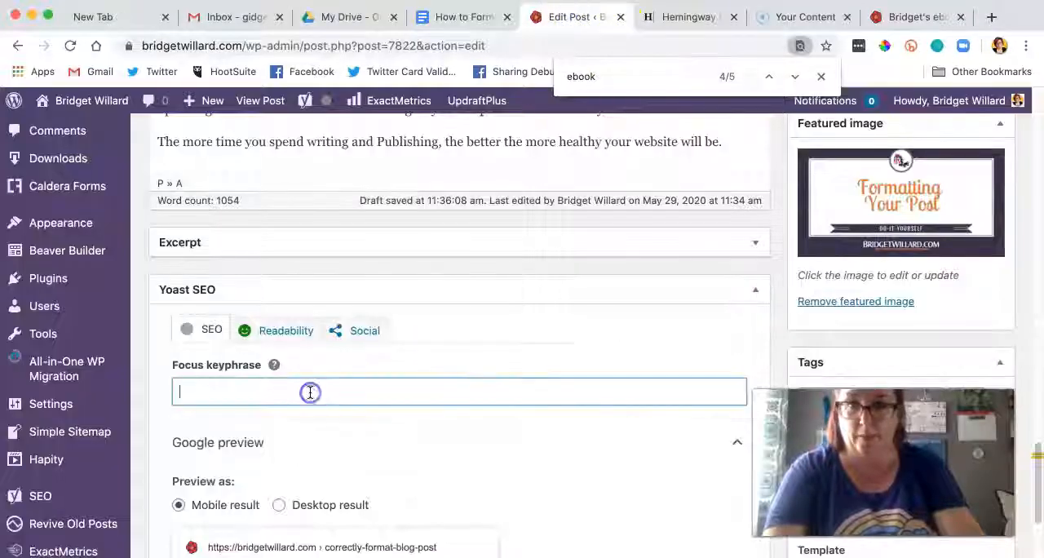
key("cmd+v")
scroll(450, 362, "down", 5)
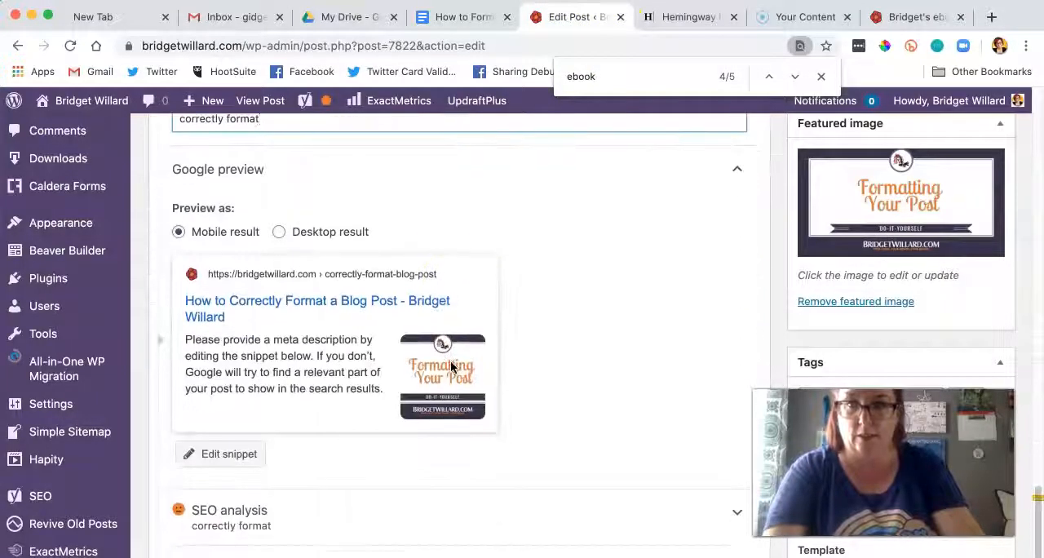
Step: Copy the meta text starting "Are you confused about how to correctly format your blog post?" from the Google Doc into the Yoast meta description
left_click(232, 372)
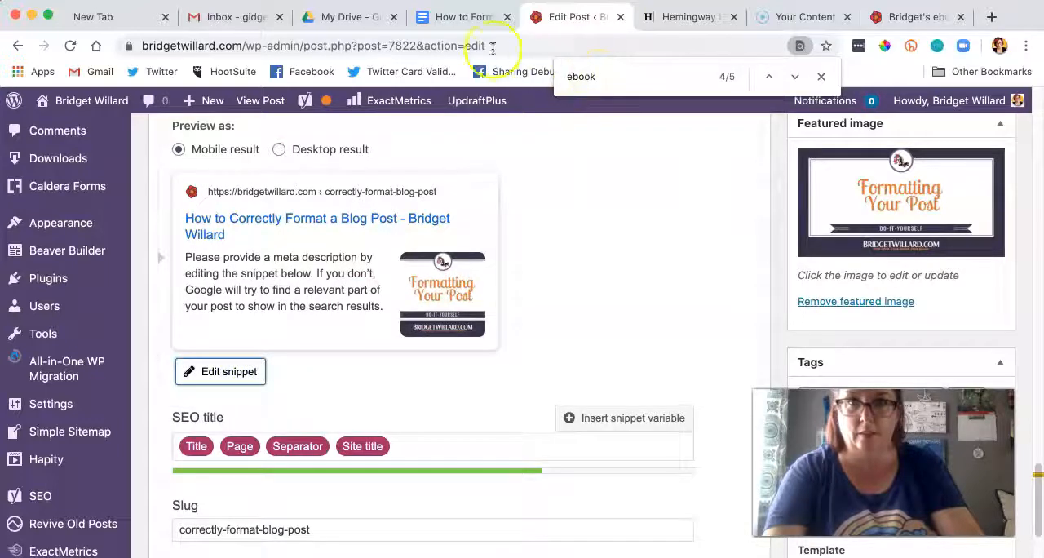
left_click(477, 25)
left_click_drag(432, 361, 335, 347)
key("super+c")
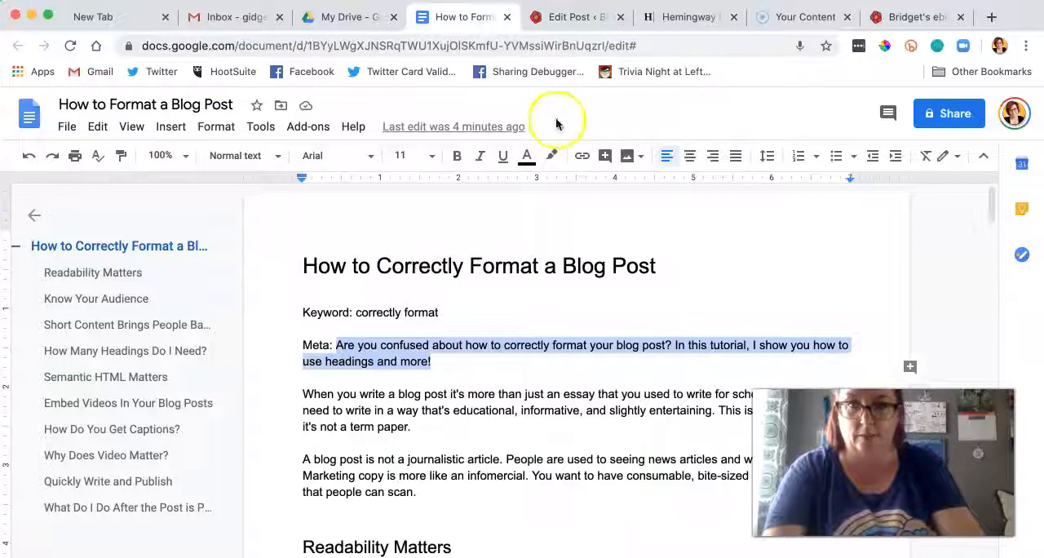
left_click(603, 16)
scroll(509, 310, "down", 5)
left_click(314, 398)
key("super+v")
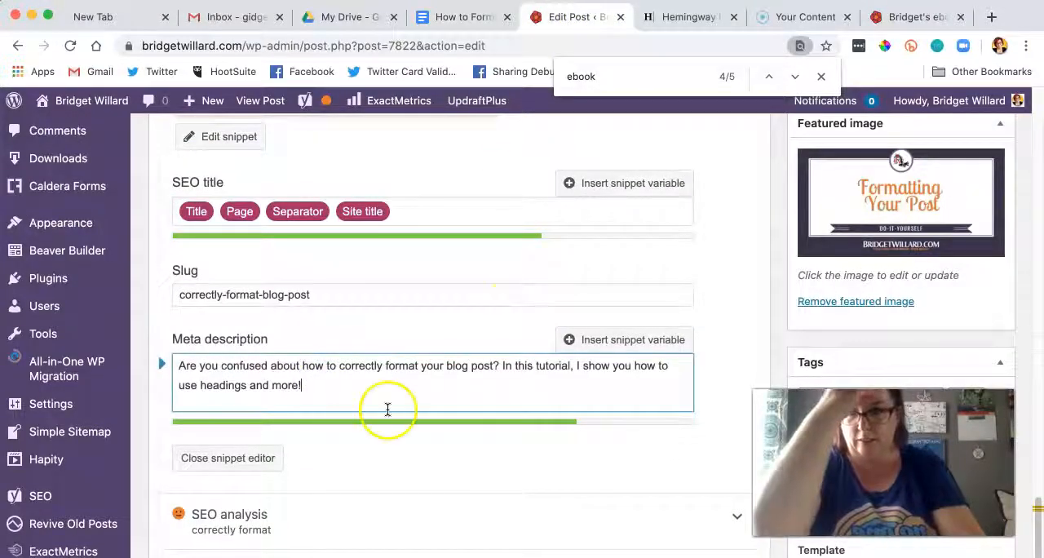
Step: Save the blog post as a draft
scroll(636, 378, "down", 2)
scroll(636, 378, "up", 12)
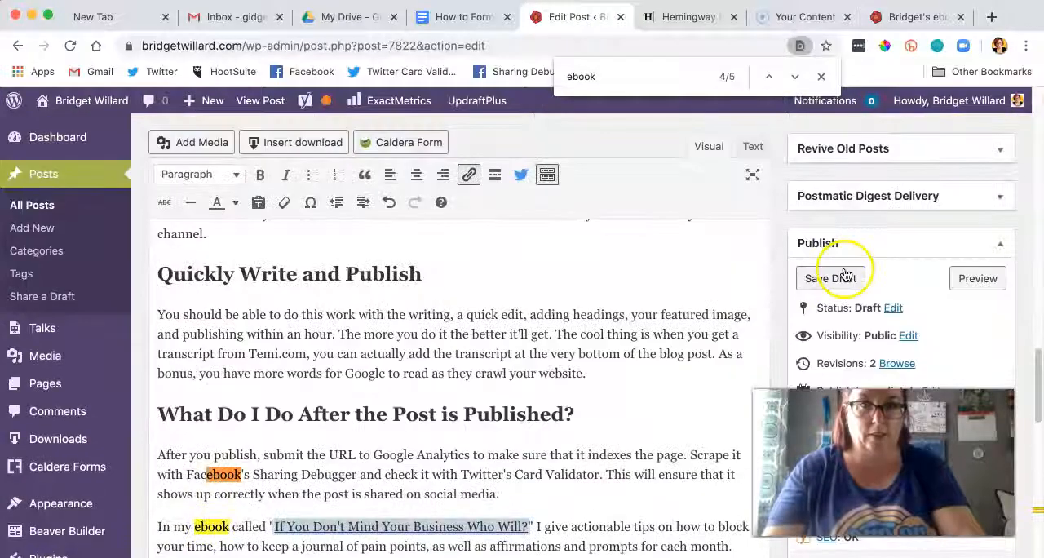
left_click(845, 277)
Step: Close the Hemingway, Google Doc and My Drive tabs and move the Screencast-O-Matic tab beside the first New Tab
left_click(734, 17)
left_click_drag(748, 16, 228, 23)
left_click(699, 17)
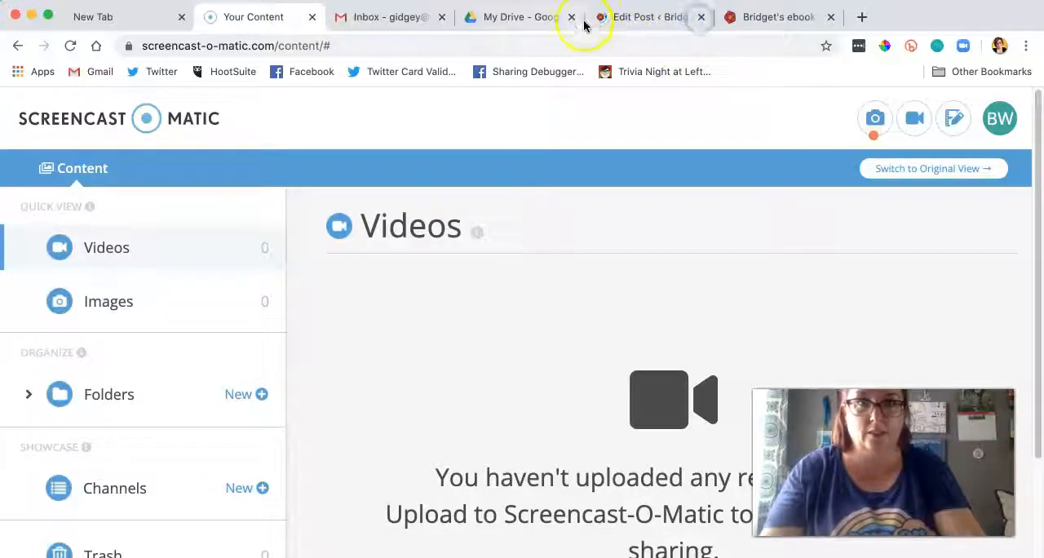
left_click(572, 17)
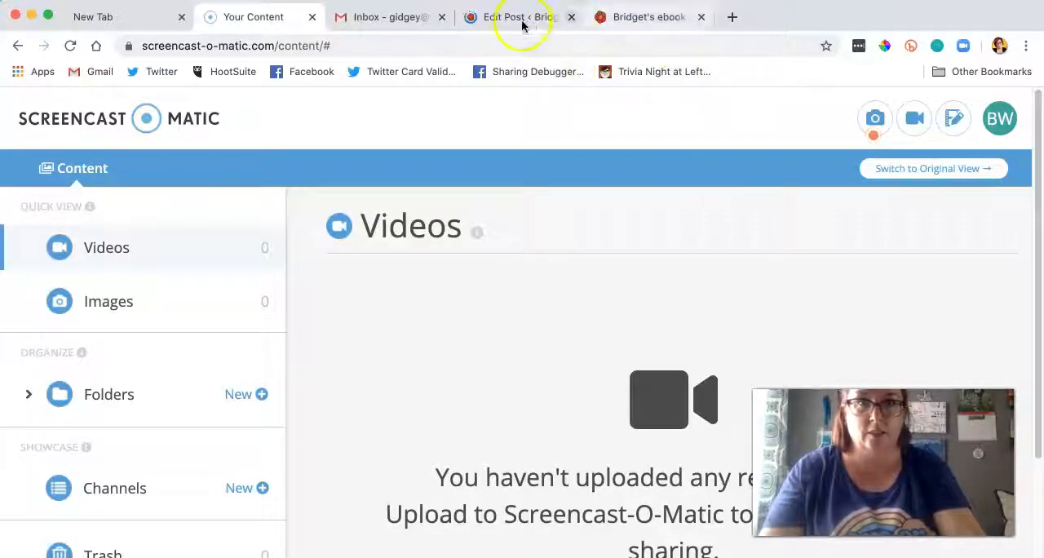
Step: Detach the Gmail inbox into its own window and close it along with the ebook page, keeping the post editor open
left_click(518, 17)
left_click(523, 17)
left_click_drag(633, 8, 979, 17)
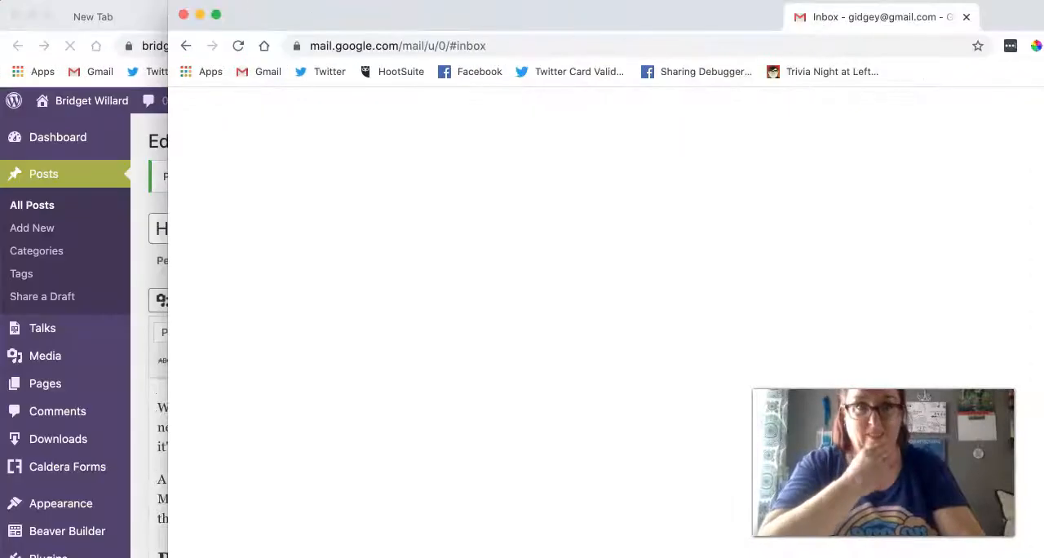
left_click_drag(877, 16, 856, 13)
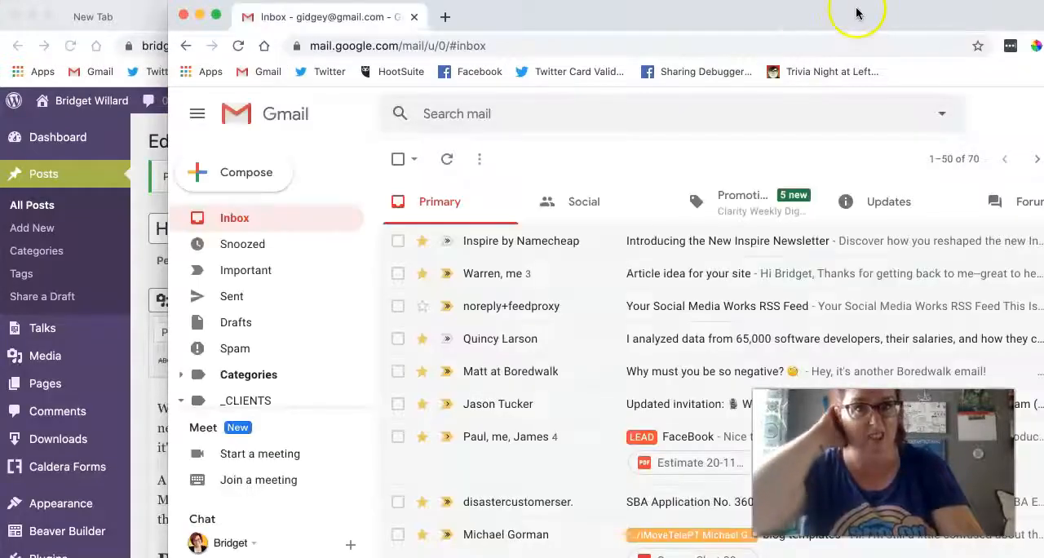
left_click(186, 16)
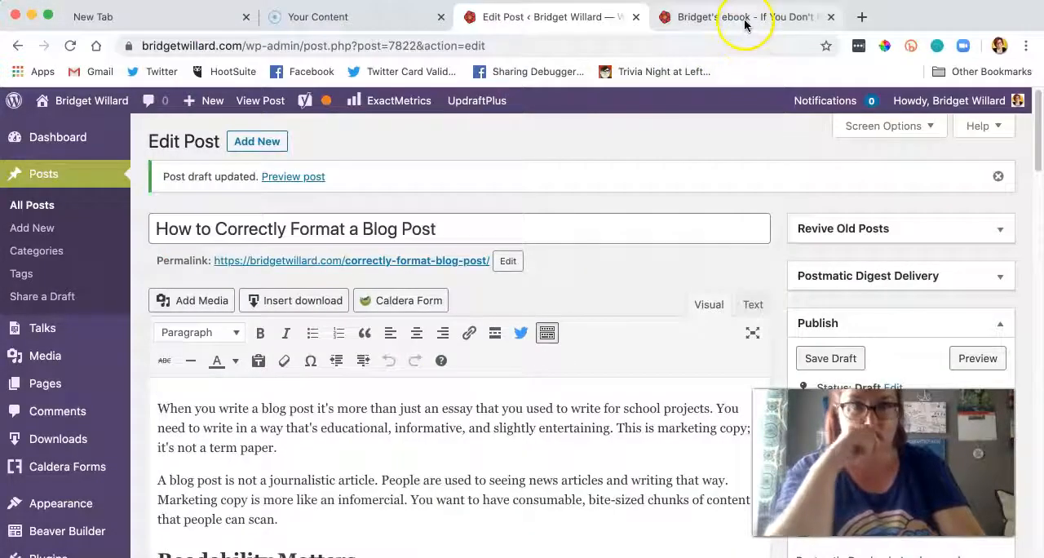
left_click(831, 16)
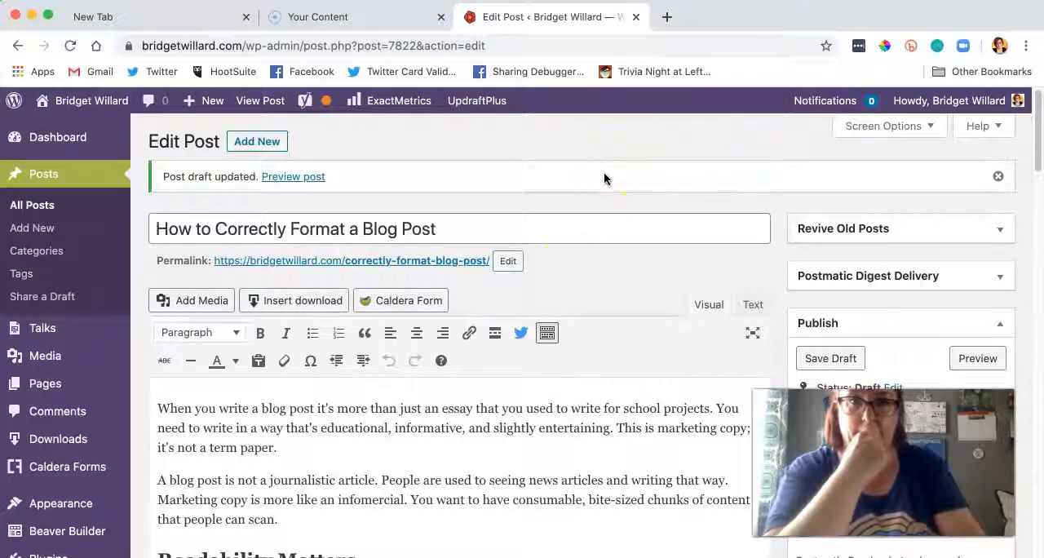
Step: Preview the updated draft and look over its featured image, headings, ebook link and category
left_click(289, 179)
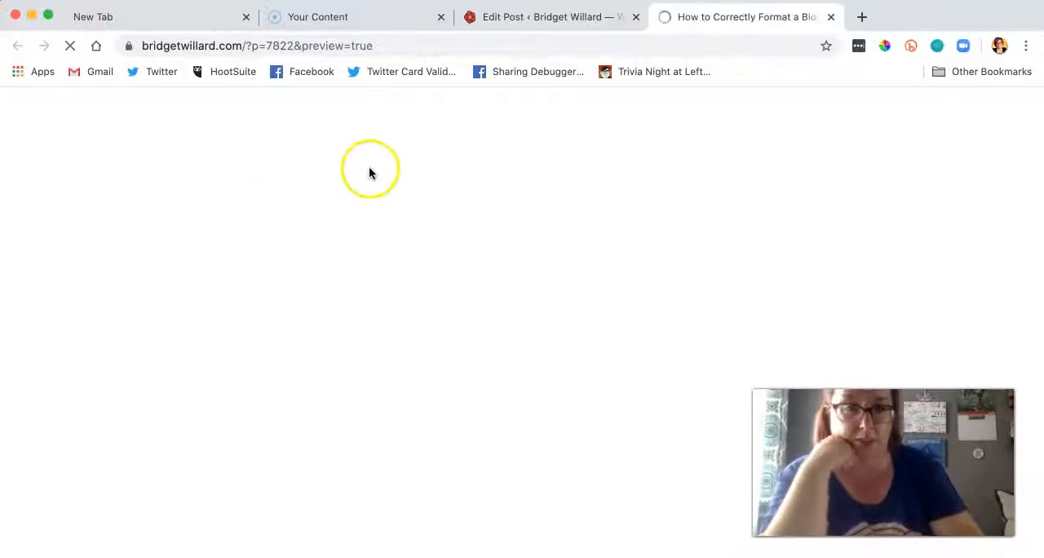
scroll(489, 222, "down", 10)
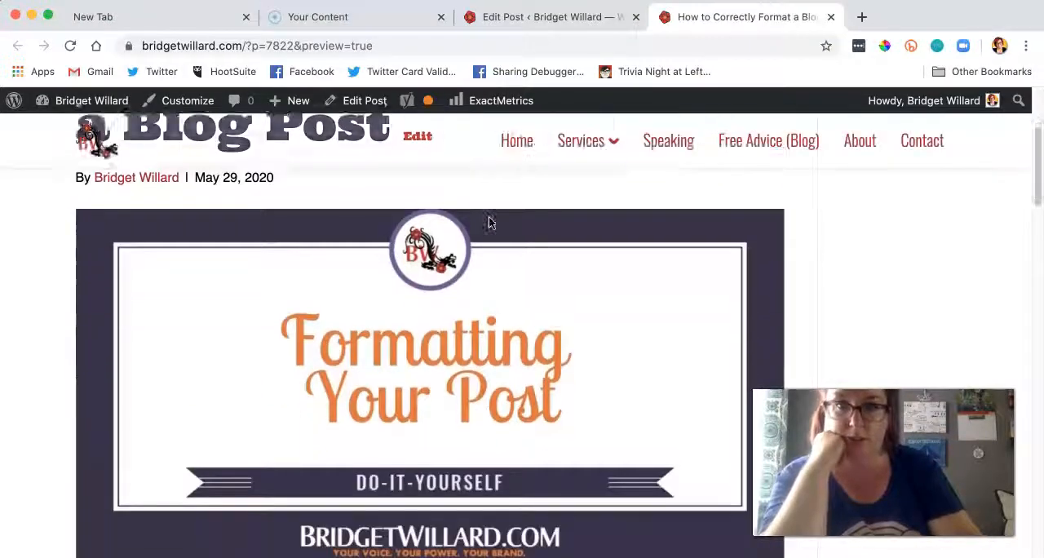
scroll(489, 222, "down", 10)
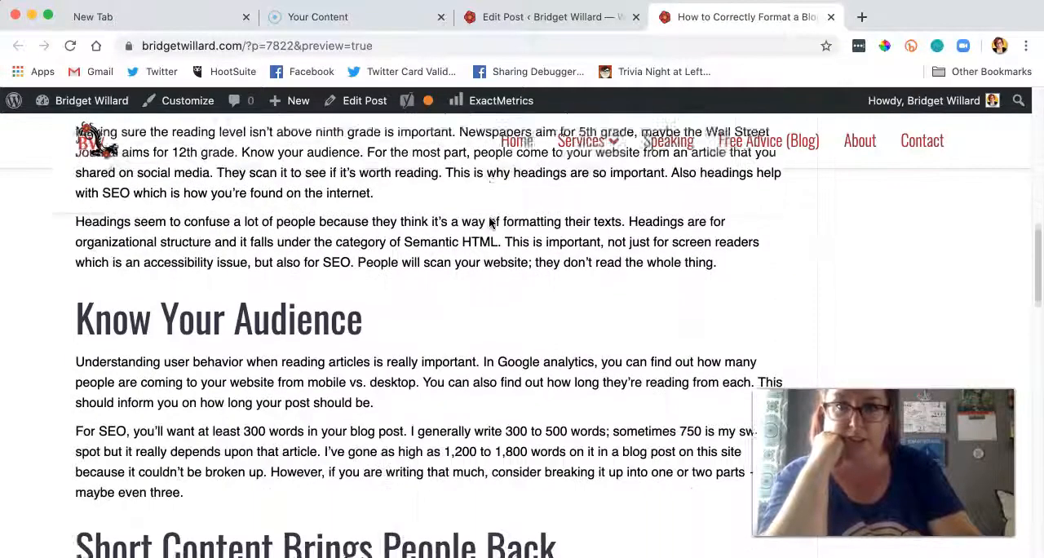
scroll(490, 222, "down", 10)
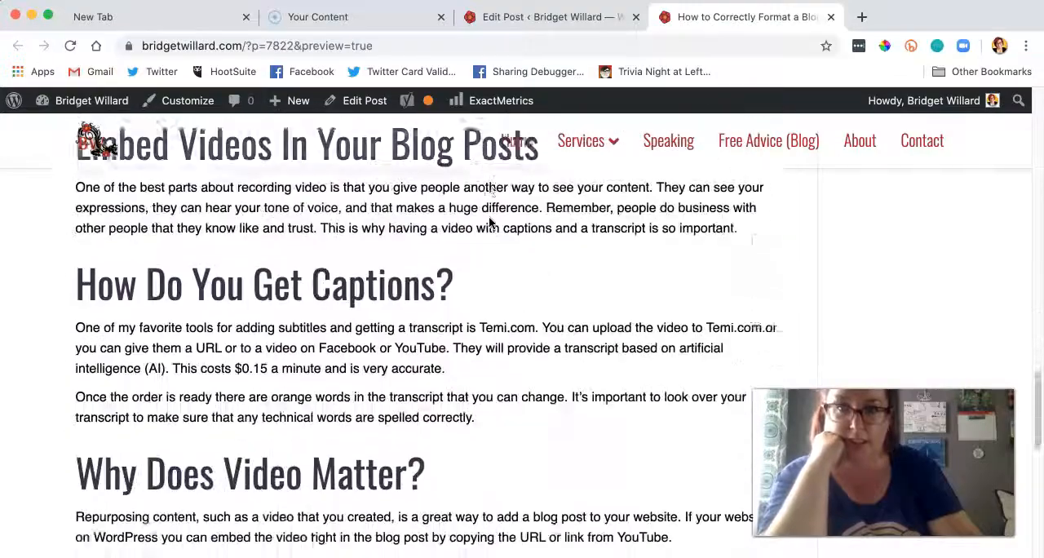
scroll(489, 222, "down", 10)
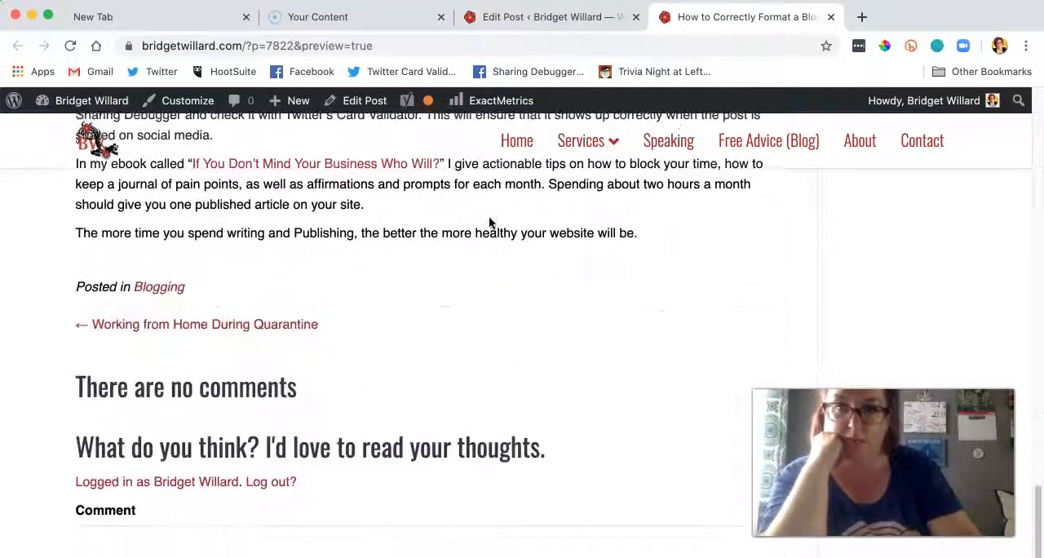
scroll(490, 222, "up", 15)
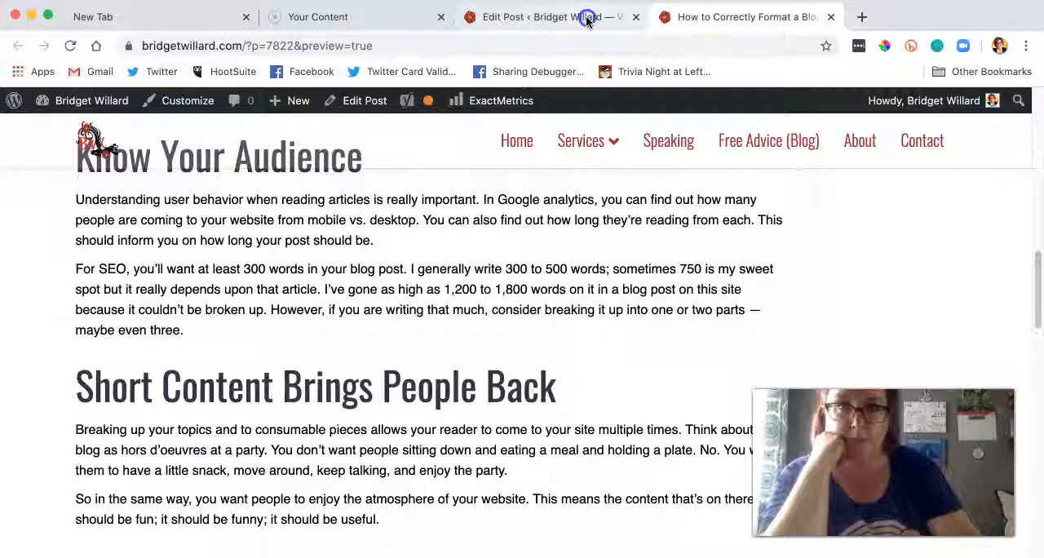
Step: Publish the blog post, and replace its preview with the live page
left_click(583, 16)
scroll(827, 240, "down", 10)
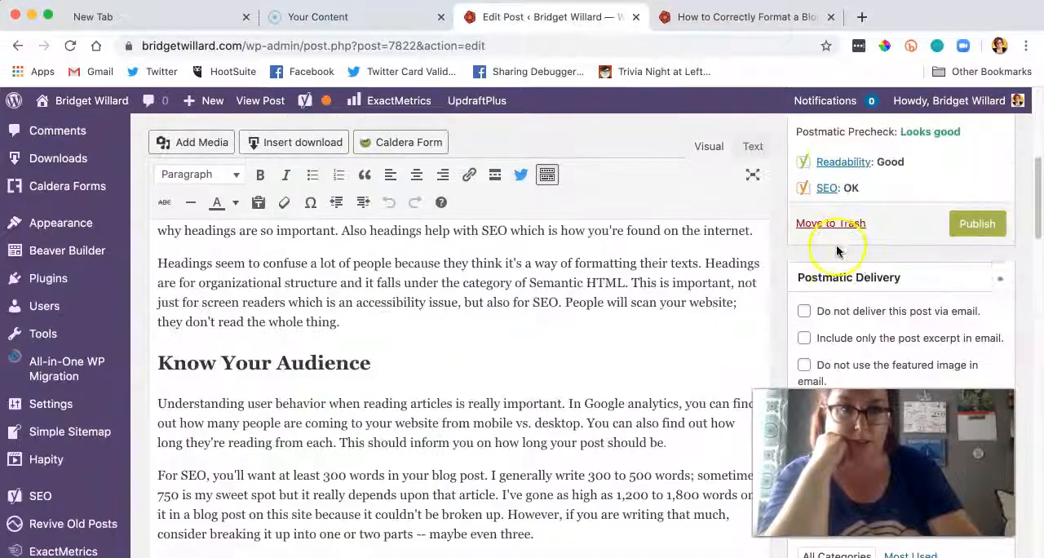
left_click(987, 227)
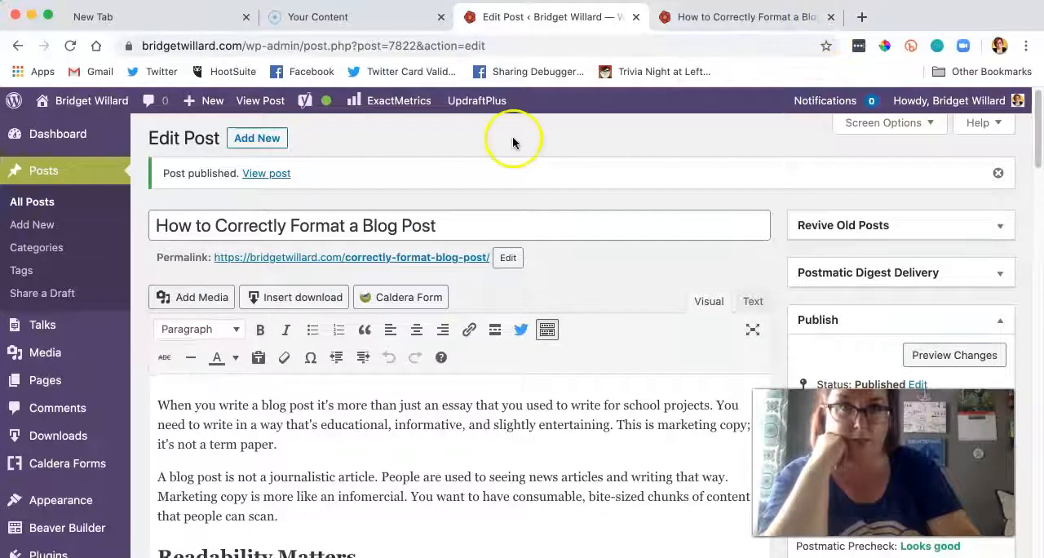
left_click(827, 17)
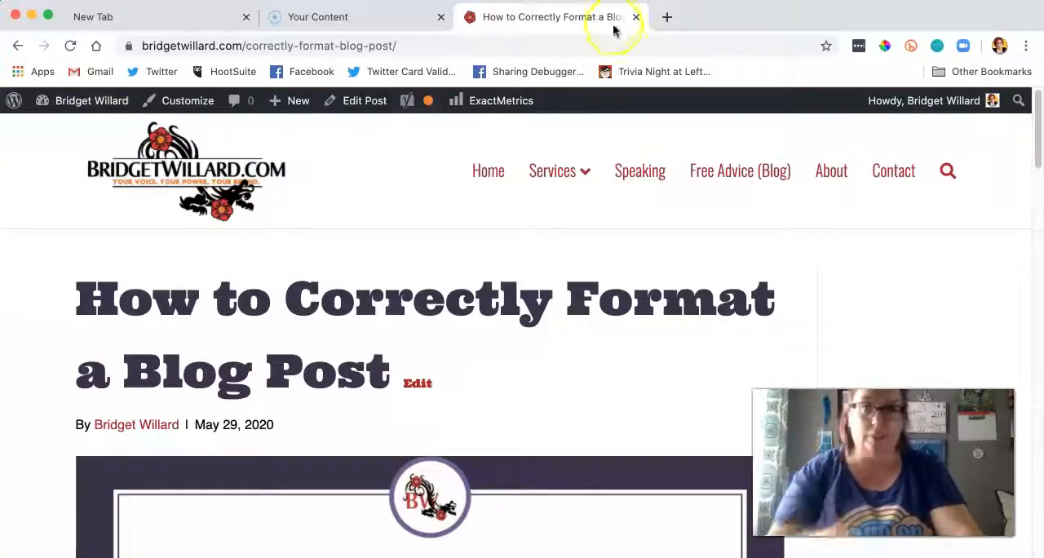
mouse_move(517, 210)
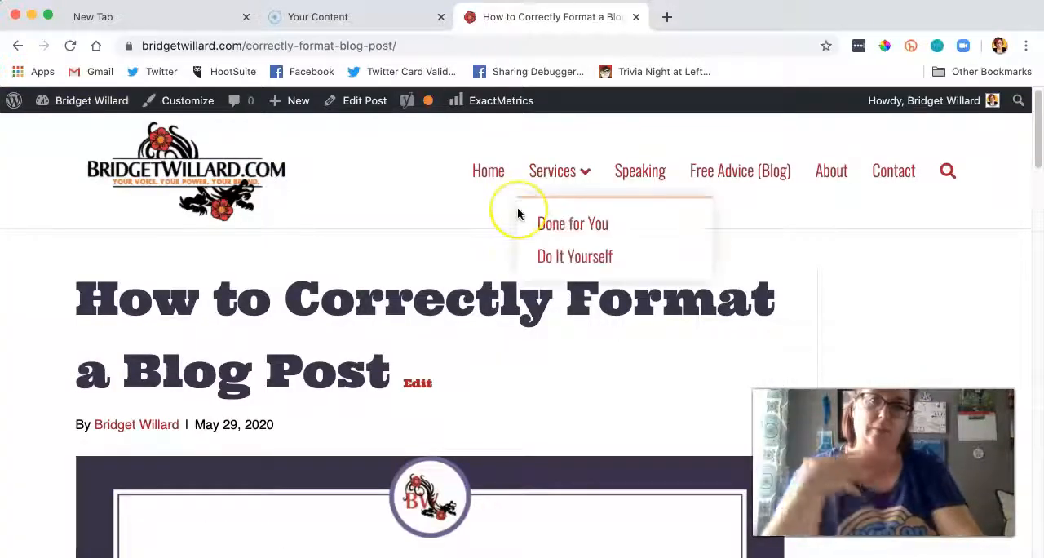
Step: Open Google Search Console's URL Inspection for the blog's site in a new tab
left_click(668, 16)
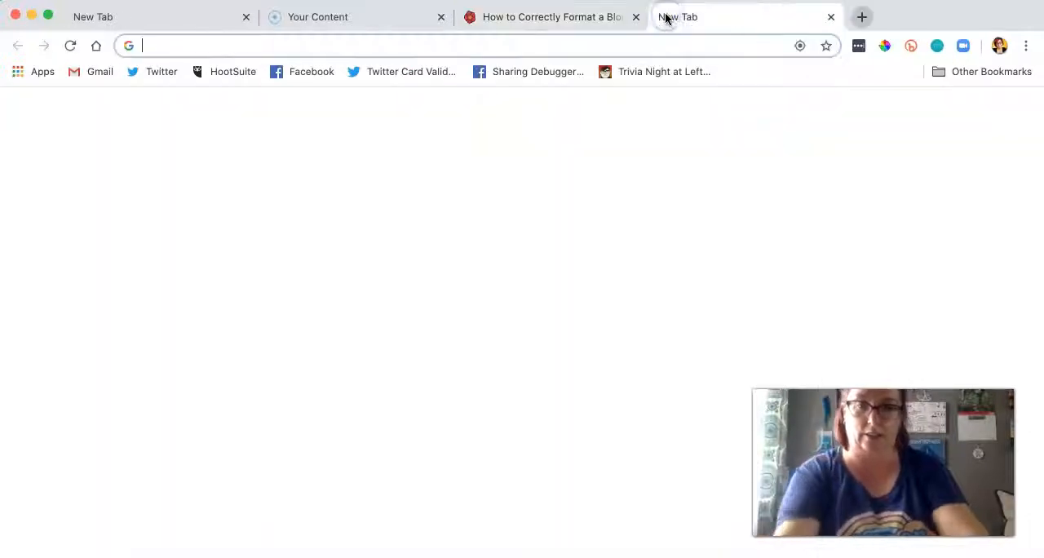
type("url")
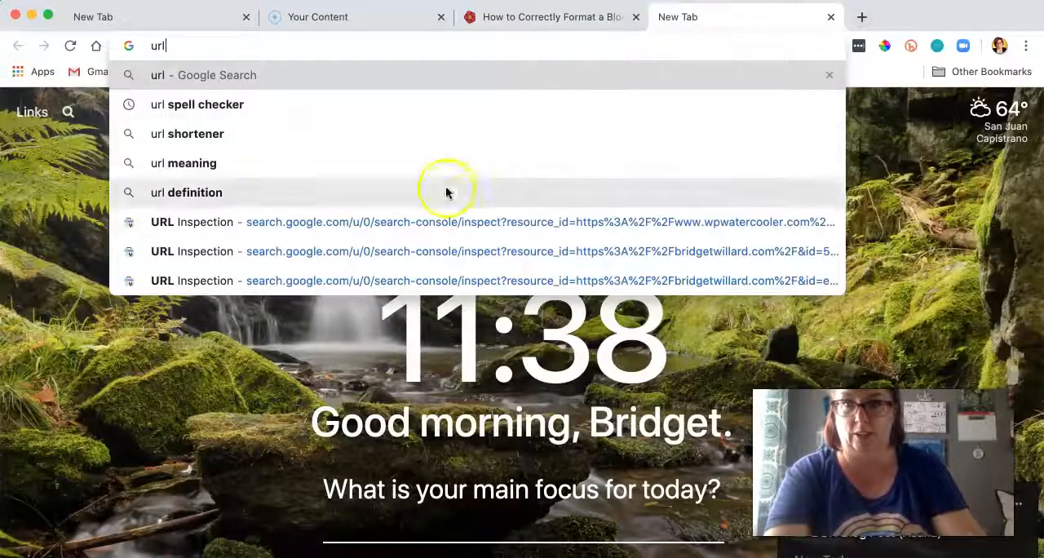
left_click(421, 245)
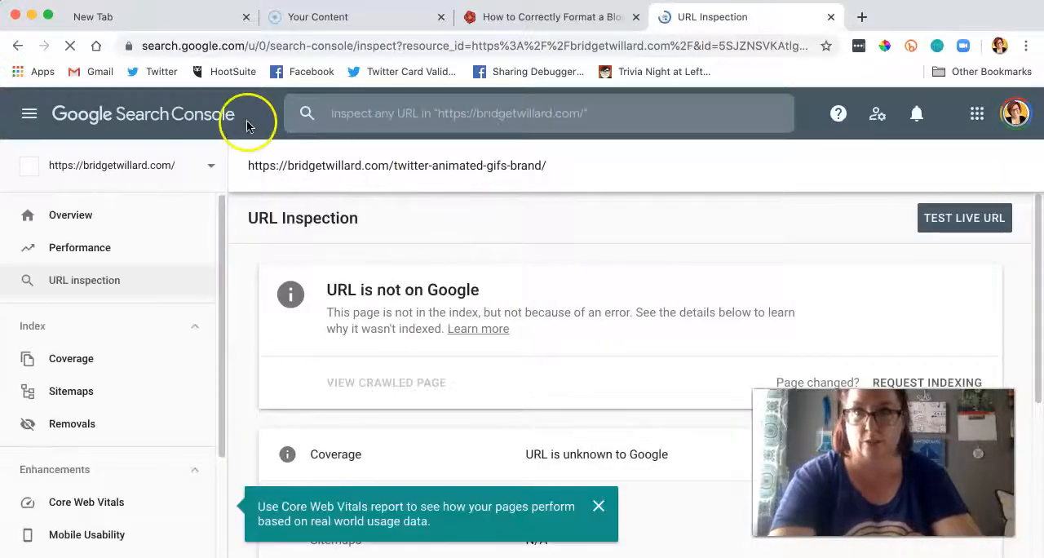
Step: Inspect the live post's correctly-format-blog-post URL in Search Console and request its indexing
left_click(571, 18)
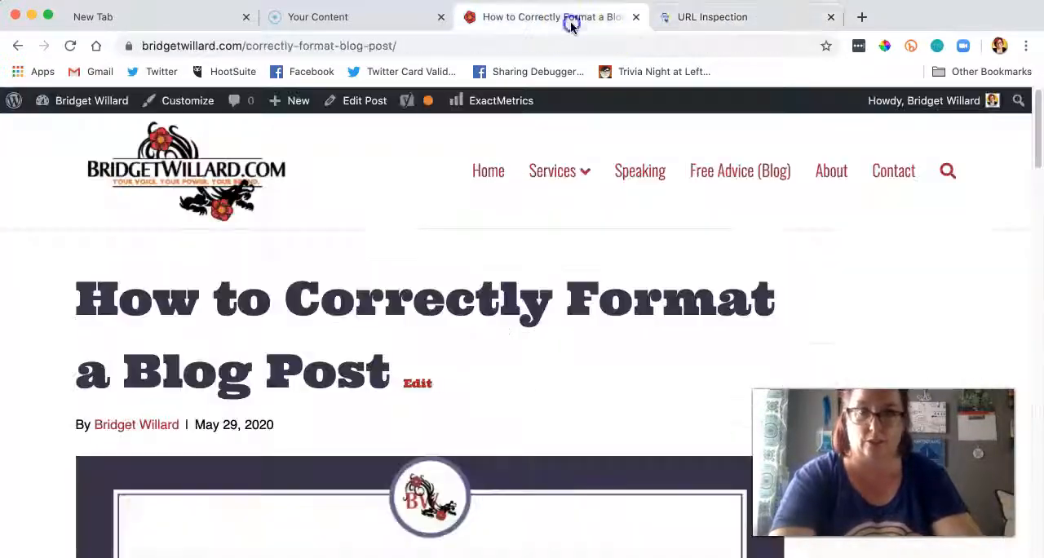
left_click(497, 47)
key("super+c")
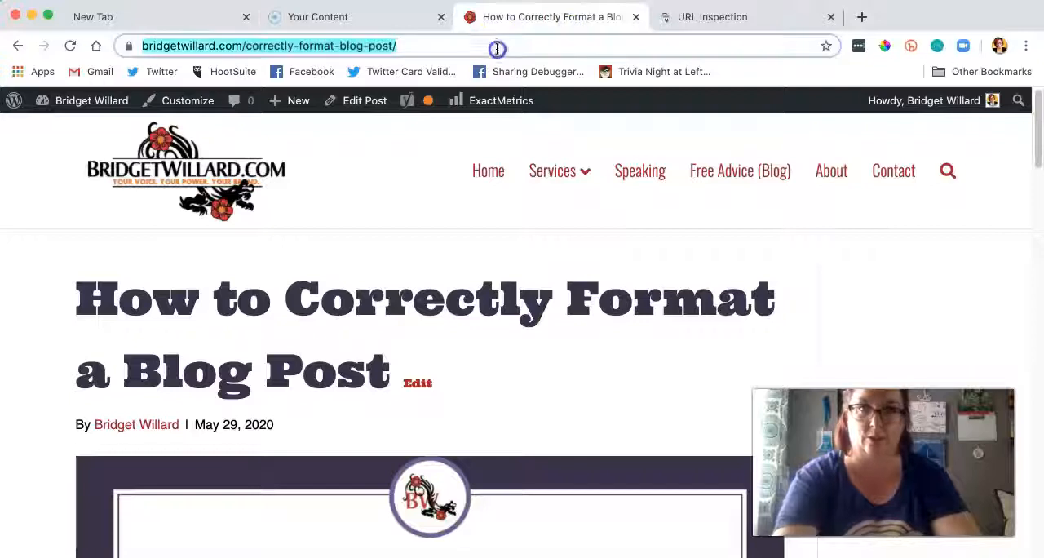
left_click(685, 18)
left_click(616, 104)
key("super+v")
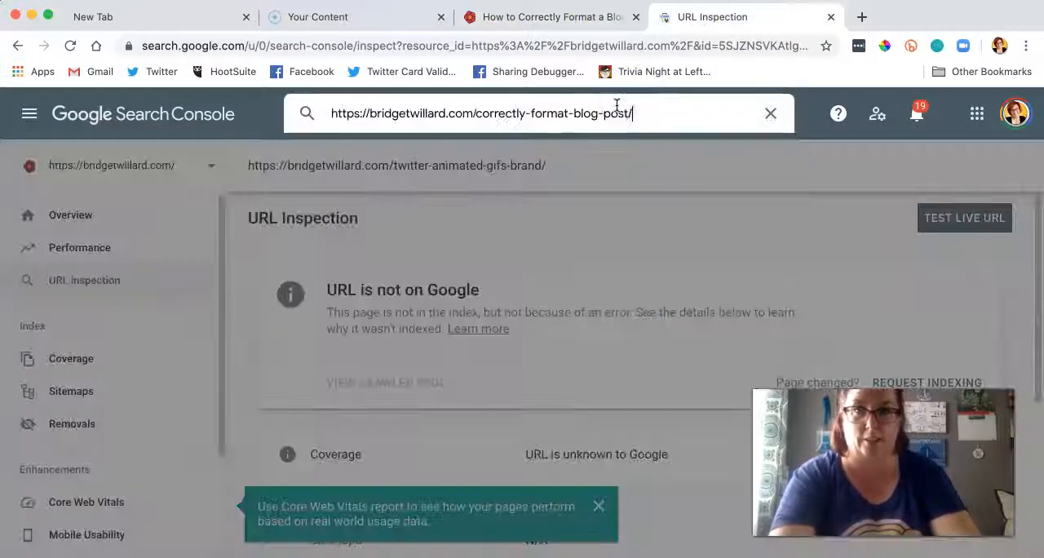
key("Return")
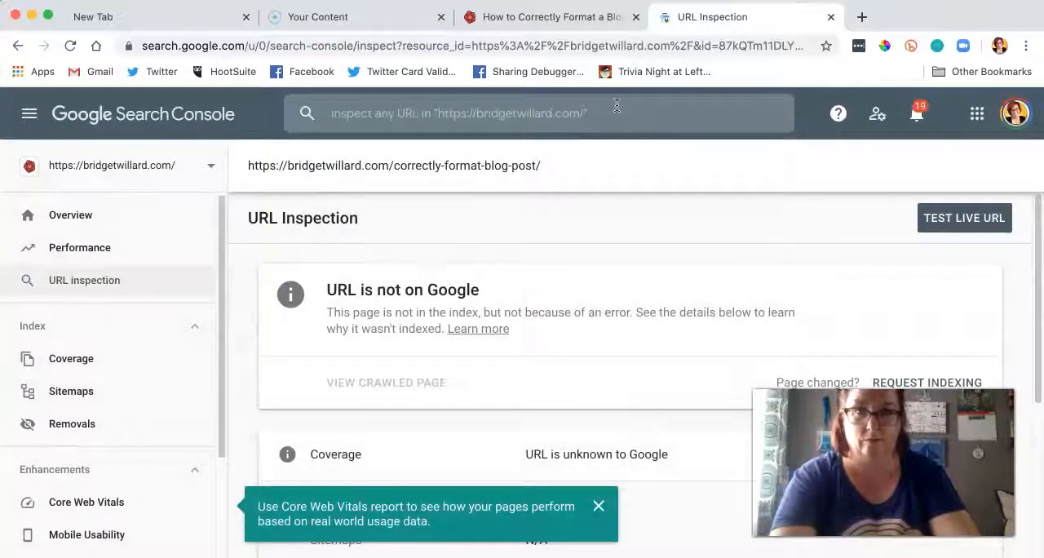
scroll(694, 314, "down", 2)
left_click(932, 295)
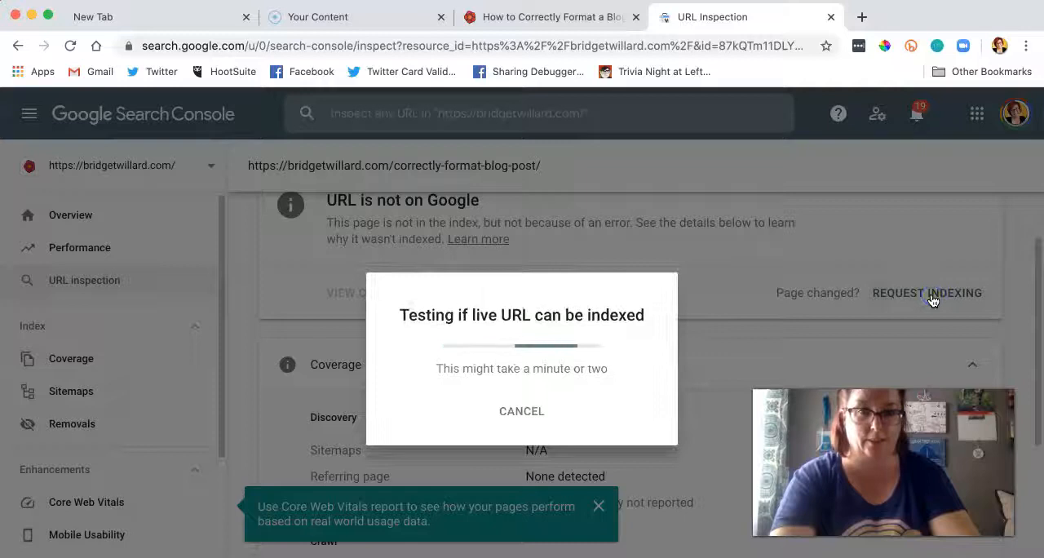
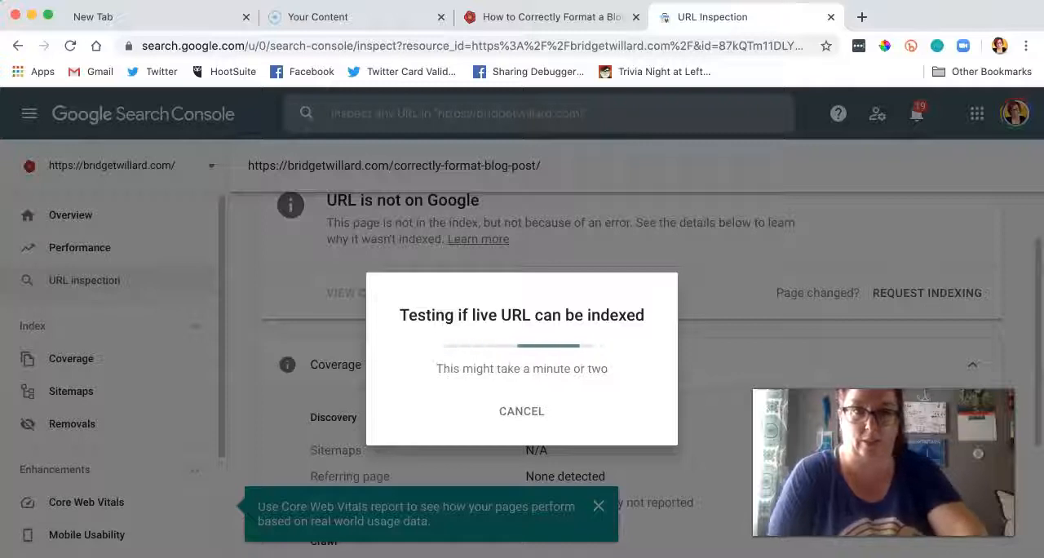
Step: Debug the correctly-format-blog-post URL in Facebook's Sharing Debugger in a new tab, fetch new information for it, and check its link preview
left_click(862, 17)
left_click(517, 73)
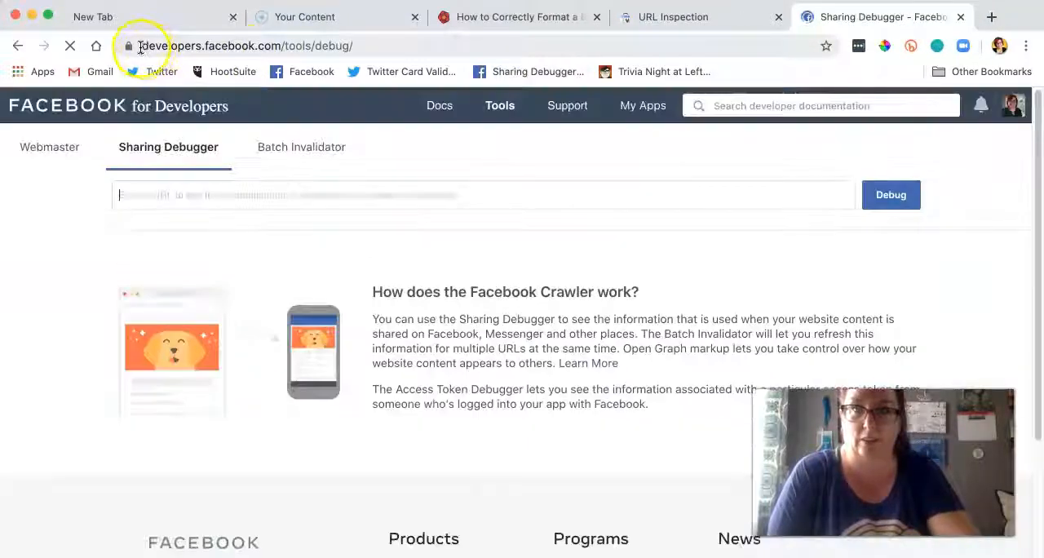
left_click(280, 45)
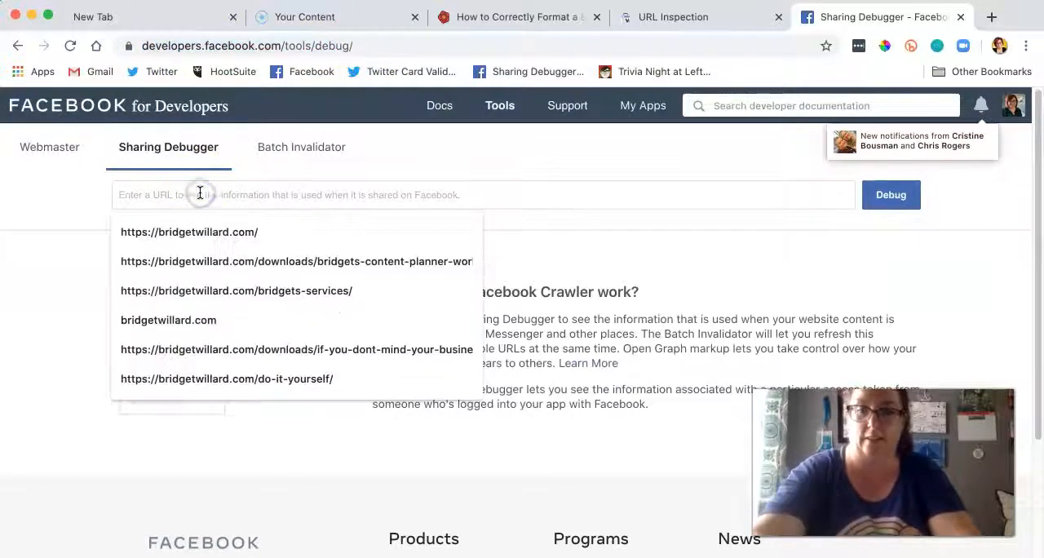
type("https://bridgetwillard.com/correctly-format-blog-post/")
left_click(910, 199)
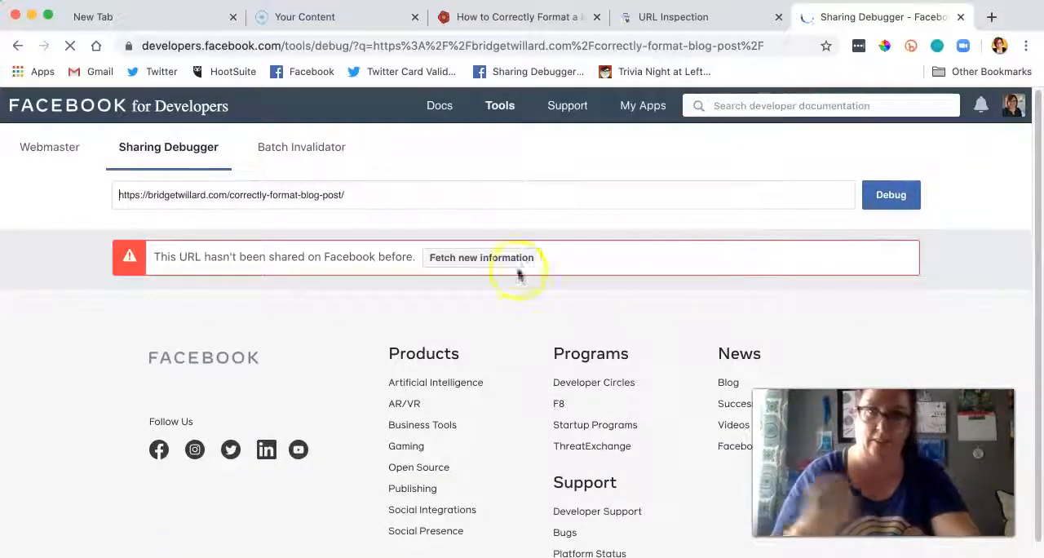
left_click(477, 263)
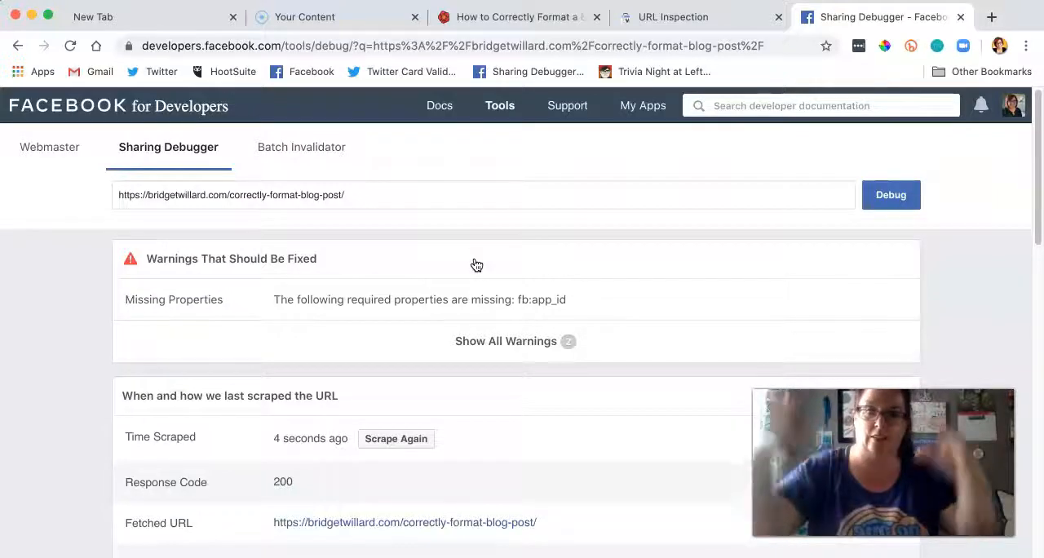
scroll(477, 265, "down", 6)
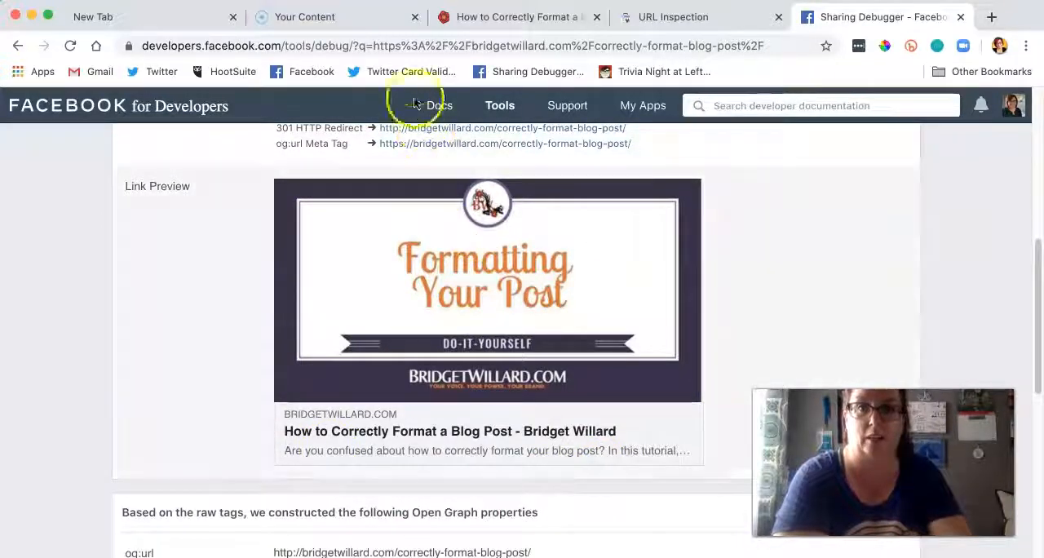
Step: Open Twitter's Card Validator in place of the Sharing Debugger and preview the card for the correctly-format-blog-post URL
left_click(408, 72)
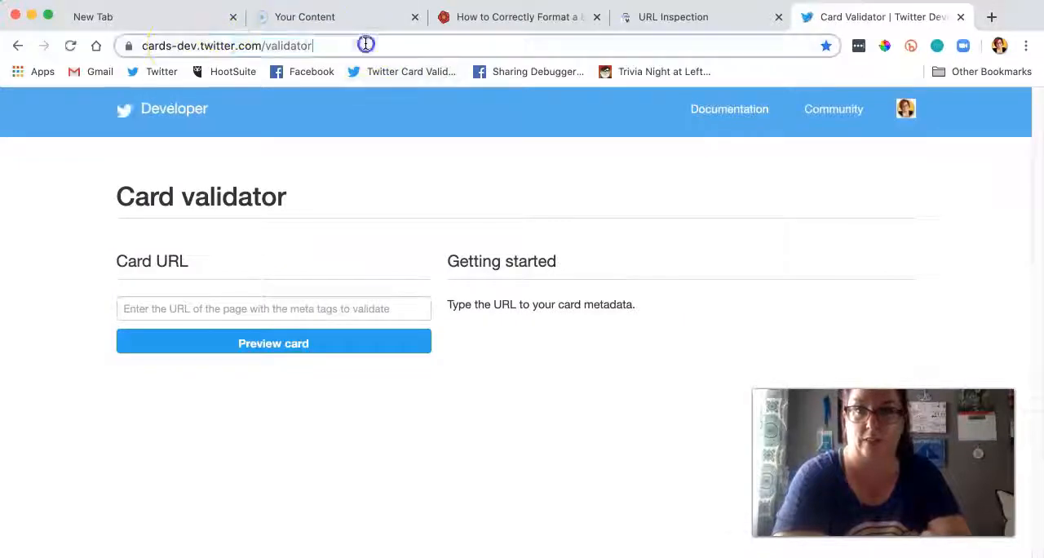
left_click_drag(364, 43, 129, 45)
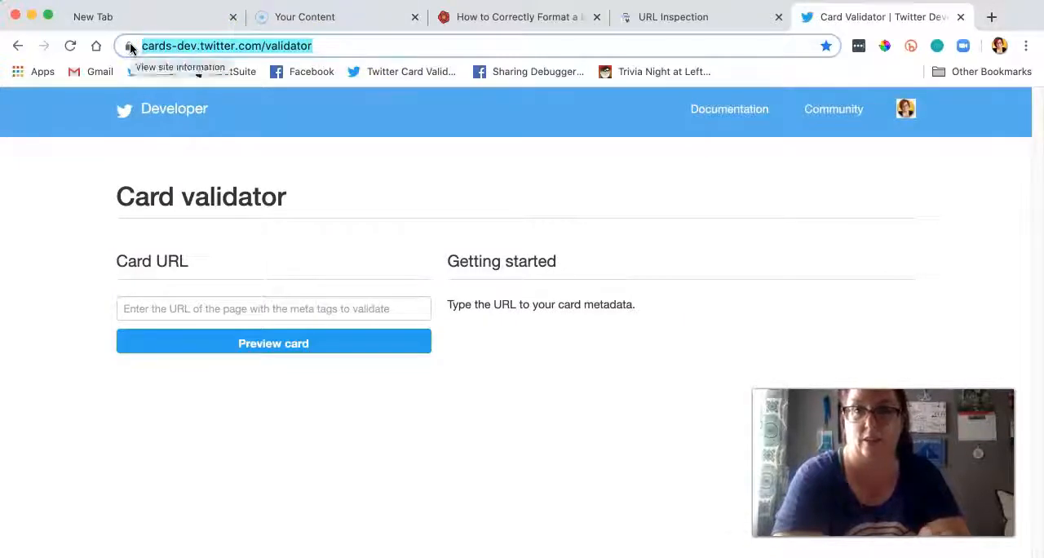
left_click(288, 308)
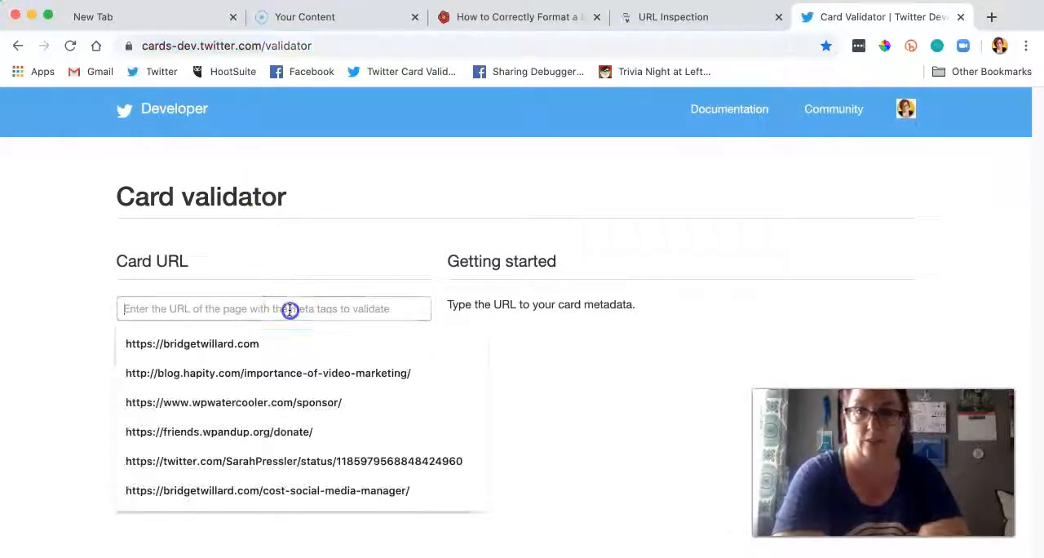
type("https://bridgetwillard.com/correctly-format-blog-post/")
left_click(299, 341)
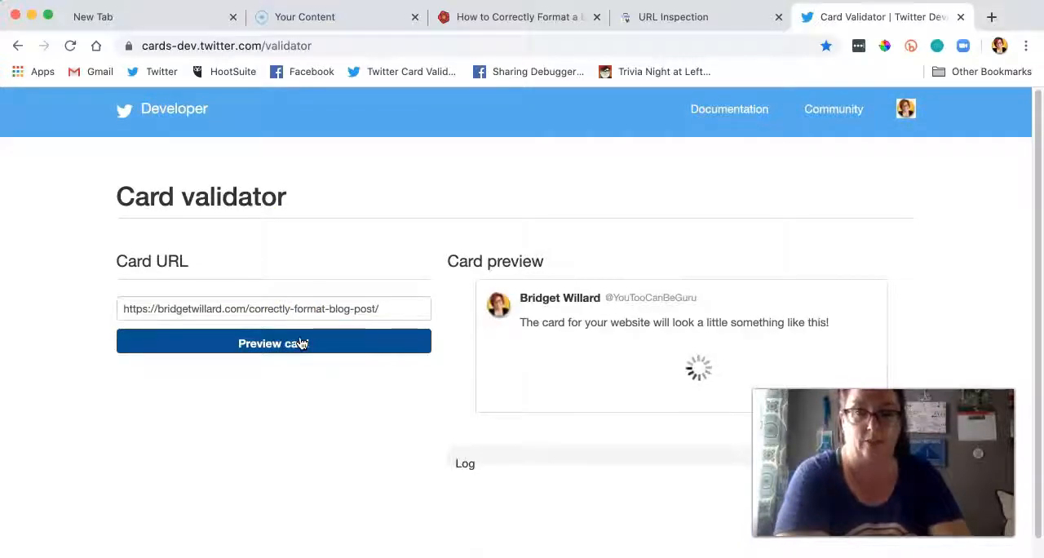
scroll(315, 341, "down", 3)
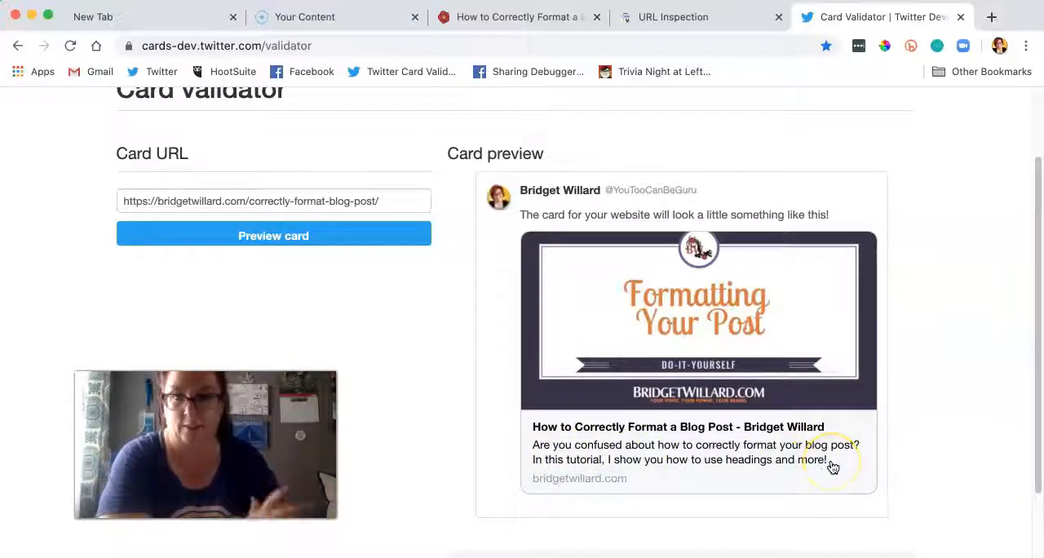
Step: Close the Card Validator, dismiss Search Console's indexing request confirmation, and close Search Console to return to the live post
left_click(962, 17)
left_click(757, 424)
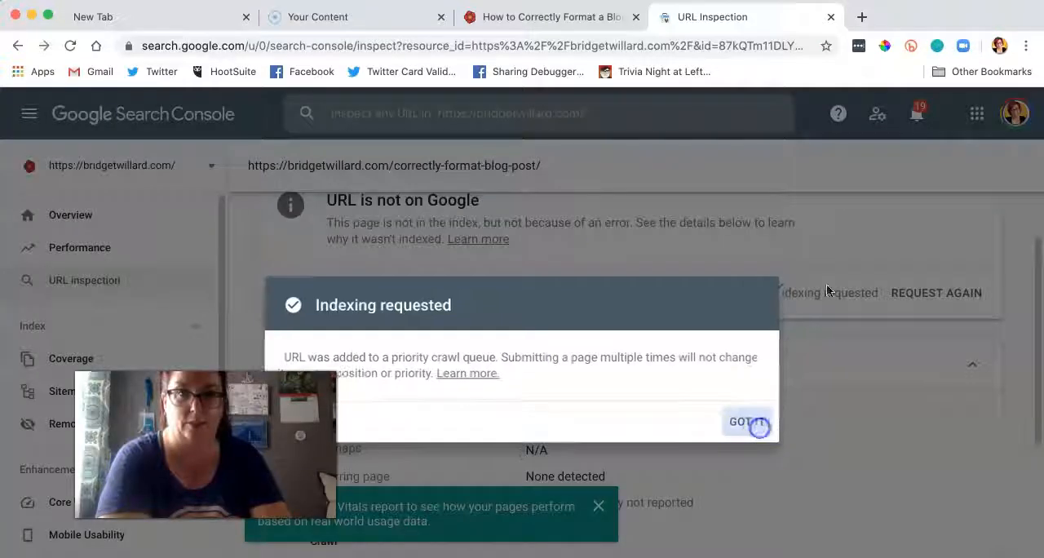
left_click(832, 17)
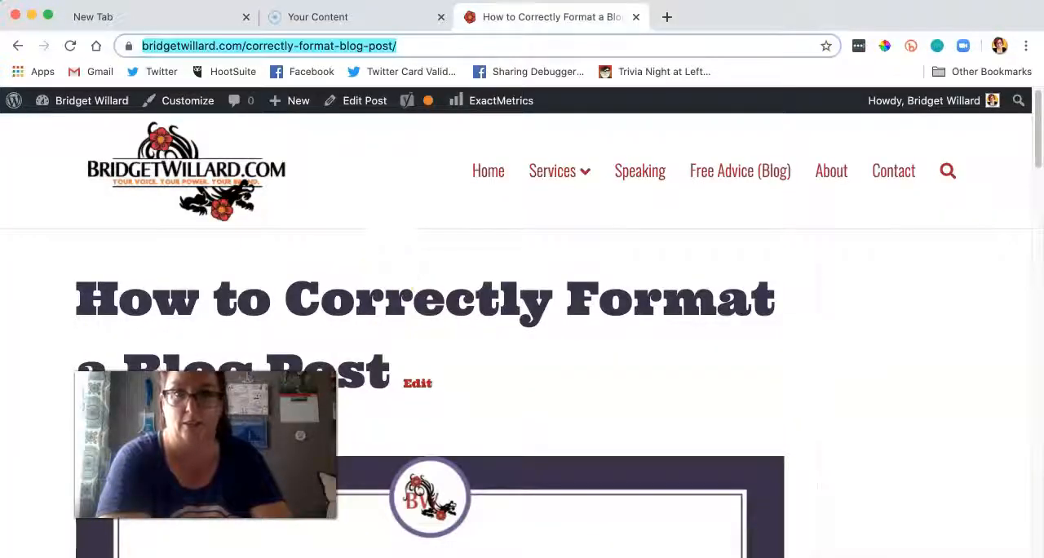